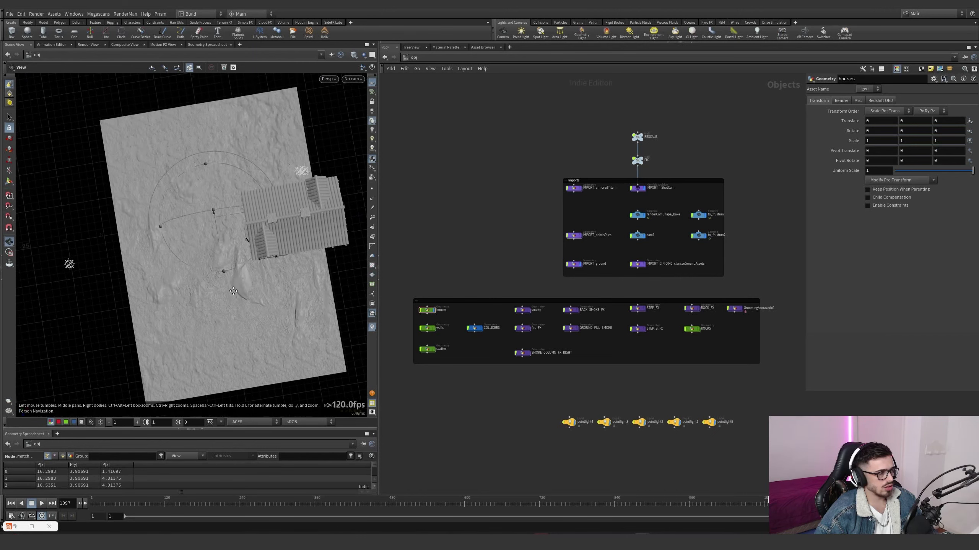
Look through the renderCamShape_bake camera in the viewport to see the scene against its background plate.
key("Return")
left_click(352, 79)
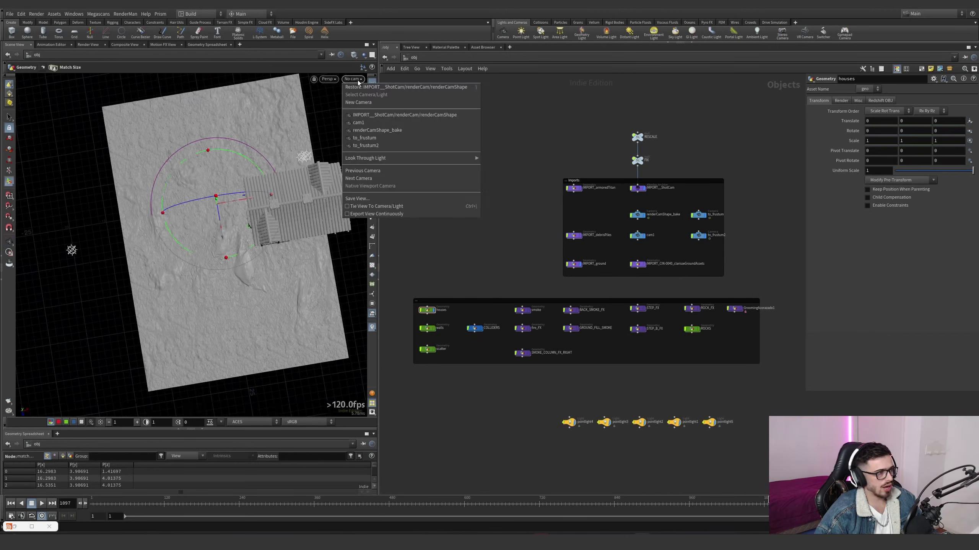
left_click(373, 120)
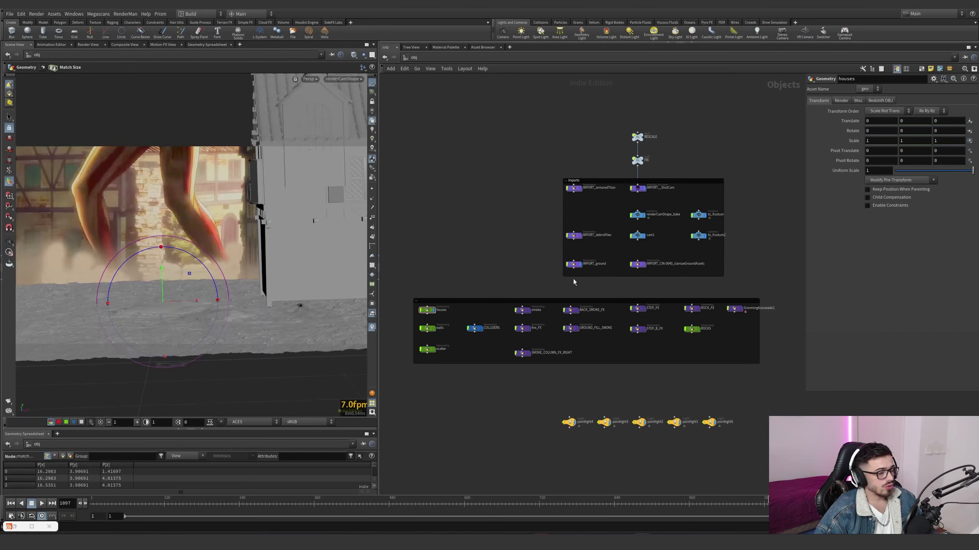
middle_click_drag(513, 278, 510, 261)
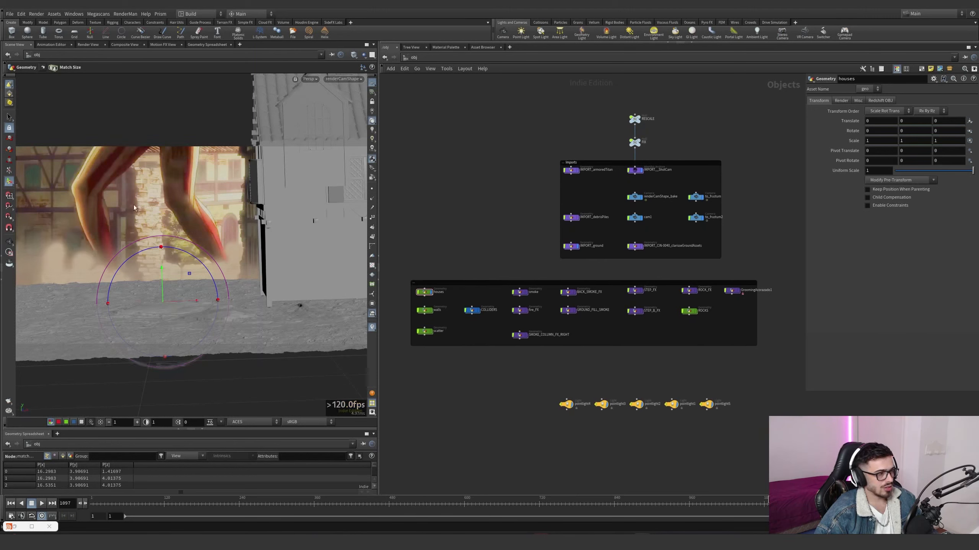
Inspect the renderCamShape_bake camera's background image path and scrub through the shot frames to compare the plate with the geometry.
left_click(633, 197)
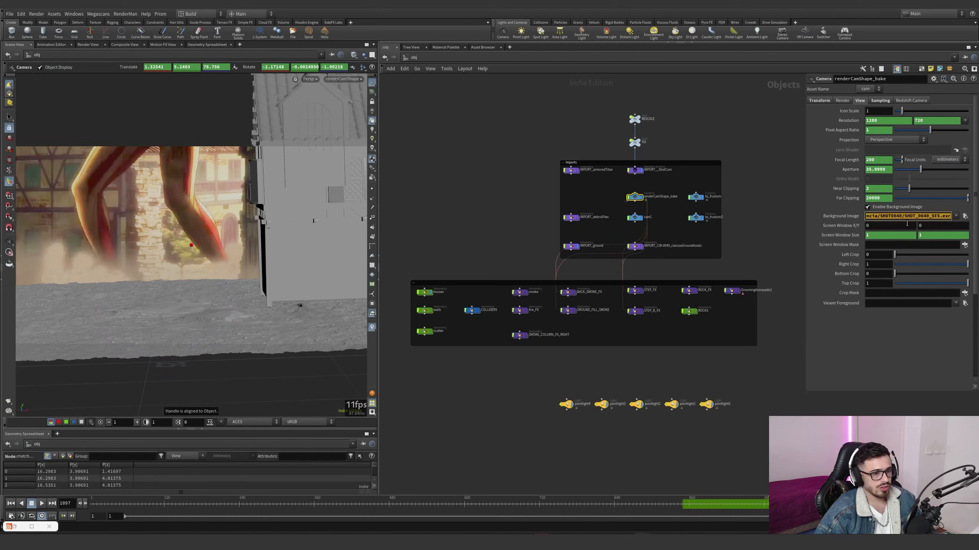
left_click_drag(804, 231, 648, 245)
left_click(791, 216)
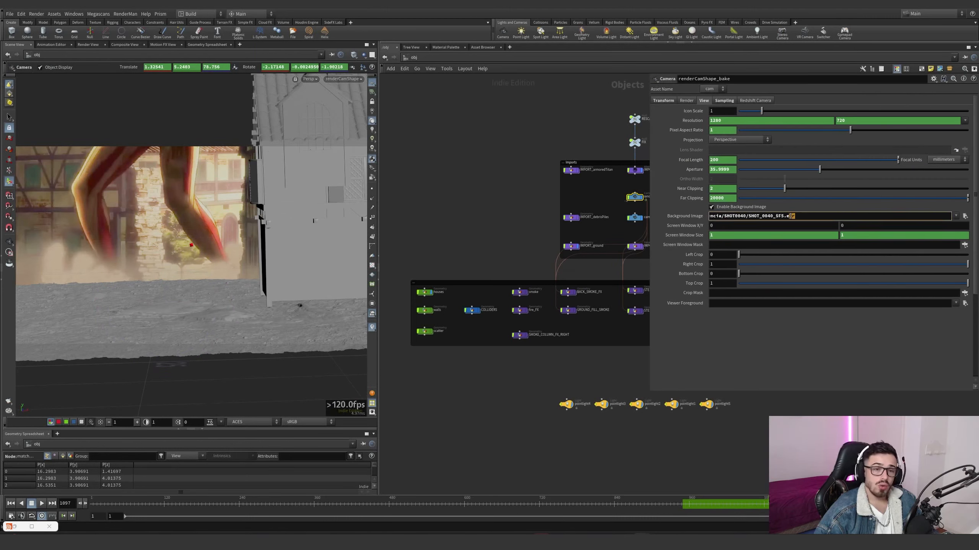
left_click(684, 500)
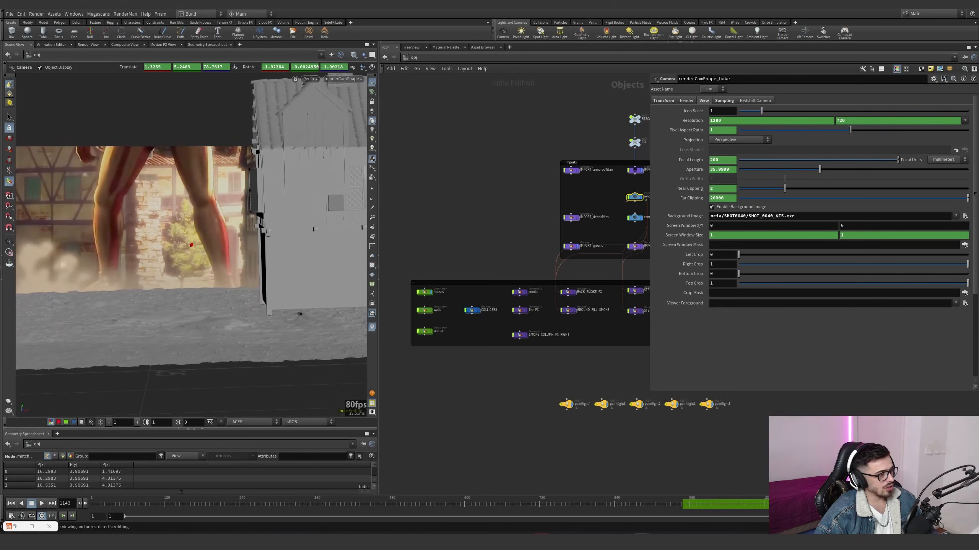
key("w")
key("w")
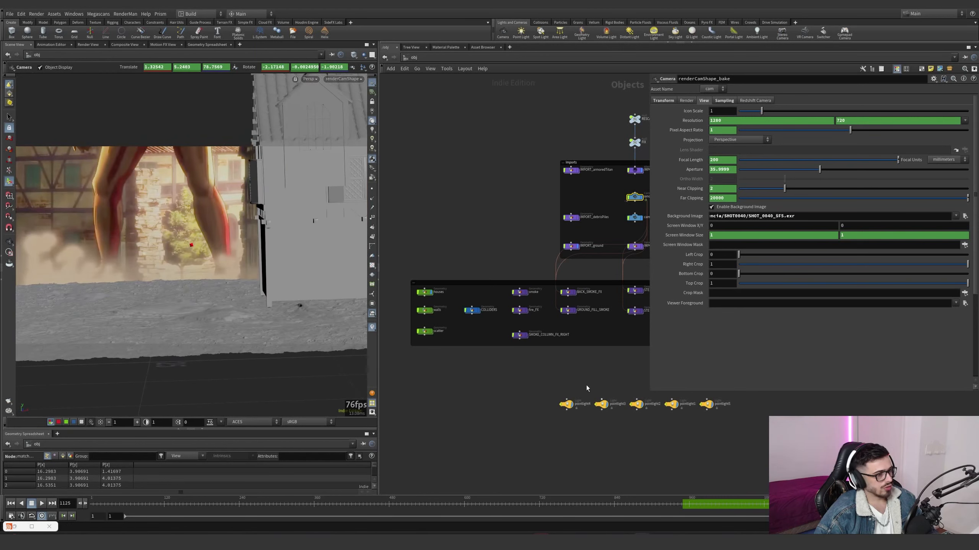
Add a Grid node inside the IMPORT_ground network and display it as wireframe over the plate.
double_click(526, 248)
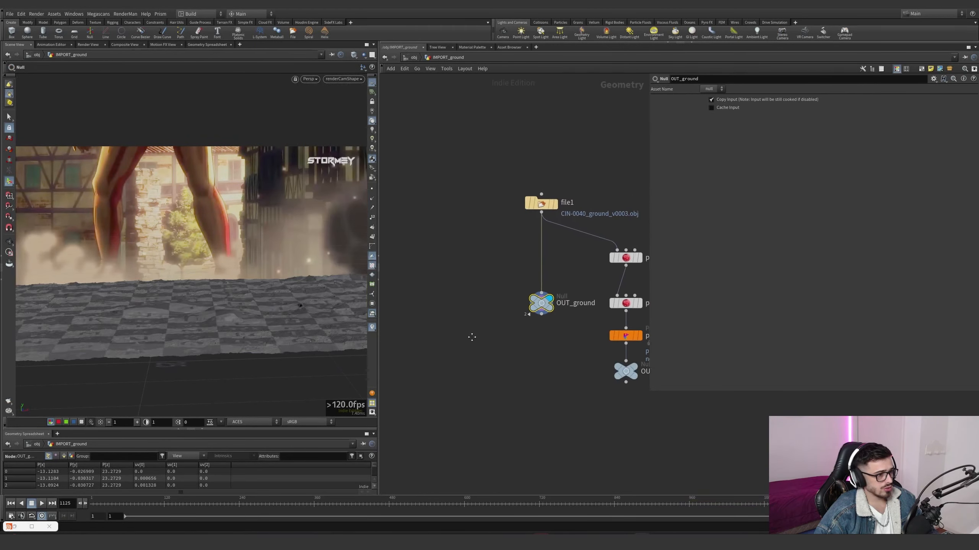
key("Tab")
type("grid")
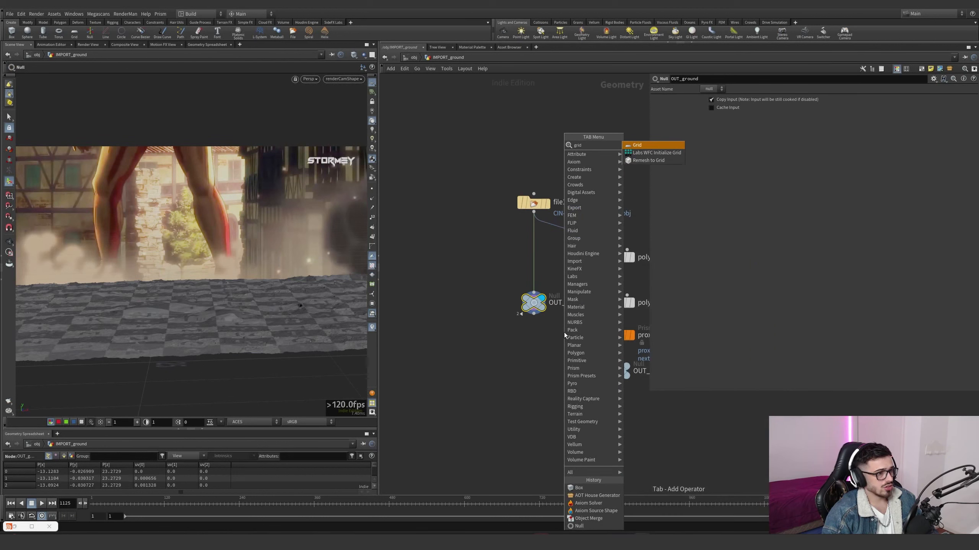
key("Return")
left_click(468, 295)
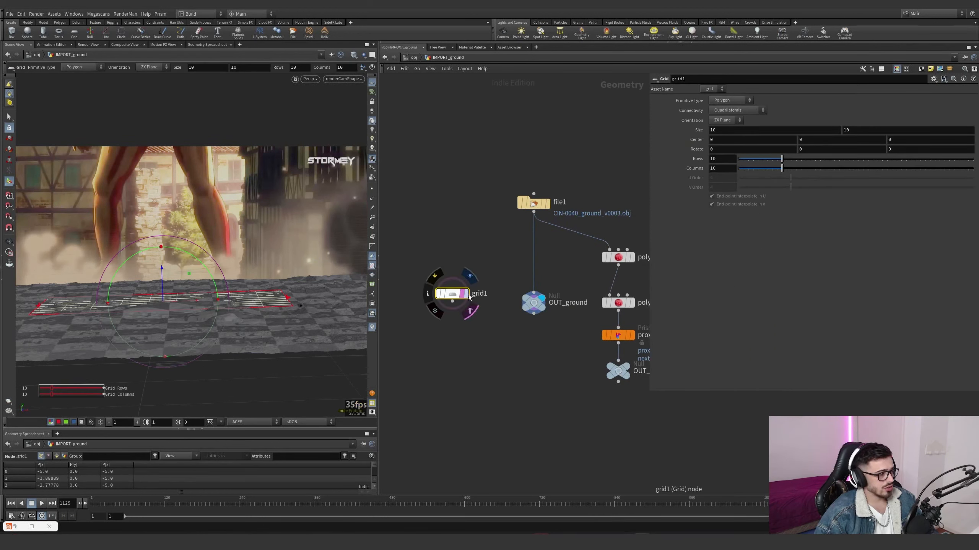
left_click(466, 294)
key("w")
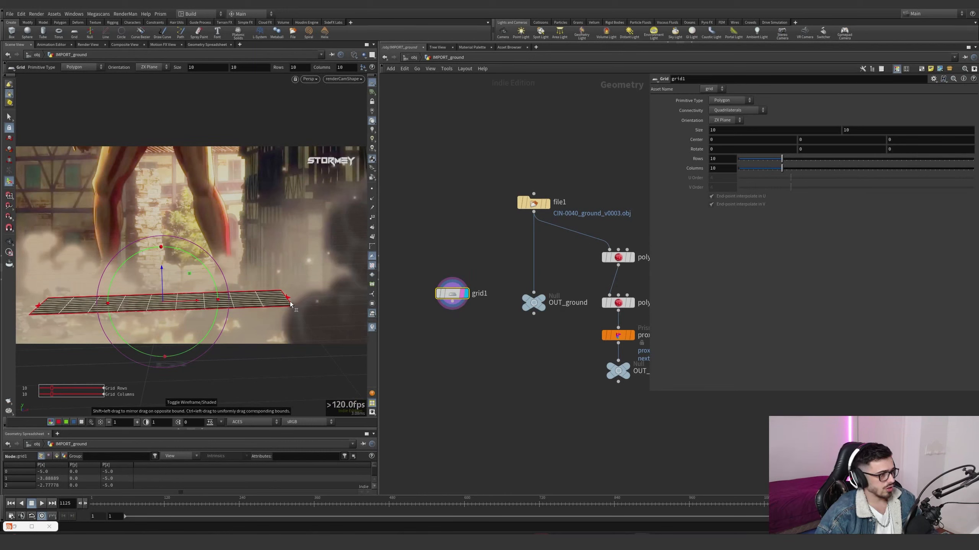
Widen the grid to about 15.6 and set its second size value to 87, covering the plate's ground area.
left_click_drag(289, 299, 360, 296)
double_click(853, 130)
type("87")
key("Return")
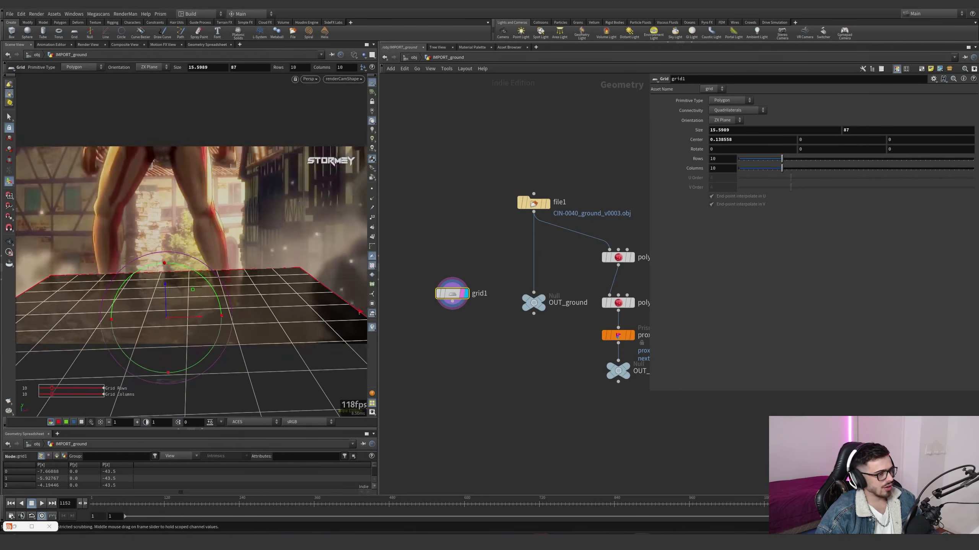
Delete the grid, display OUT_ground again, and return to the object level with shaded display.
key("Delete")
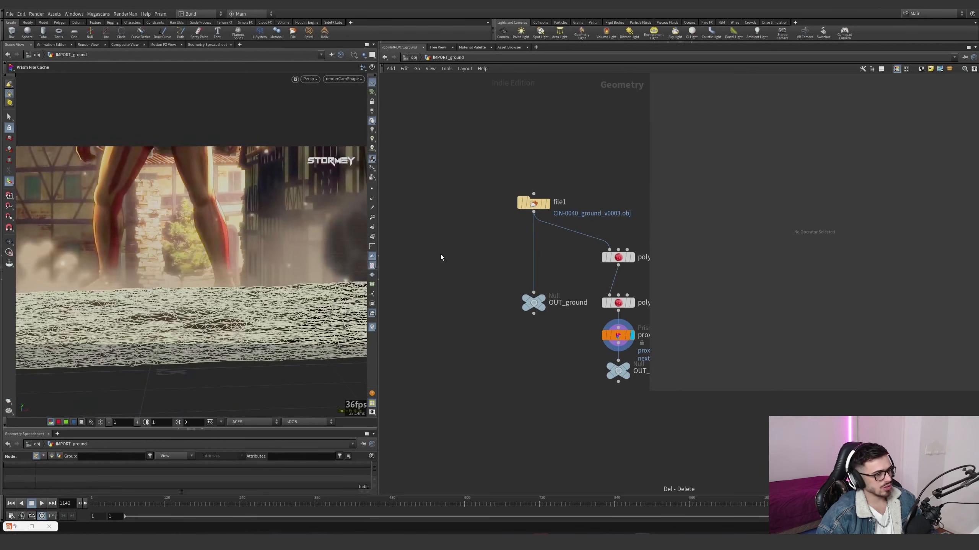
left_click(552, 286)
key("u")
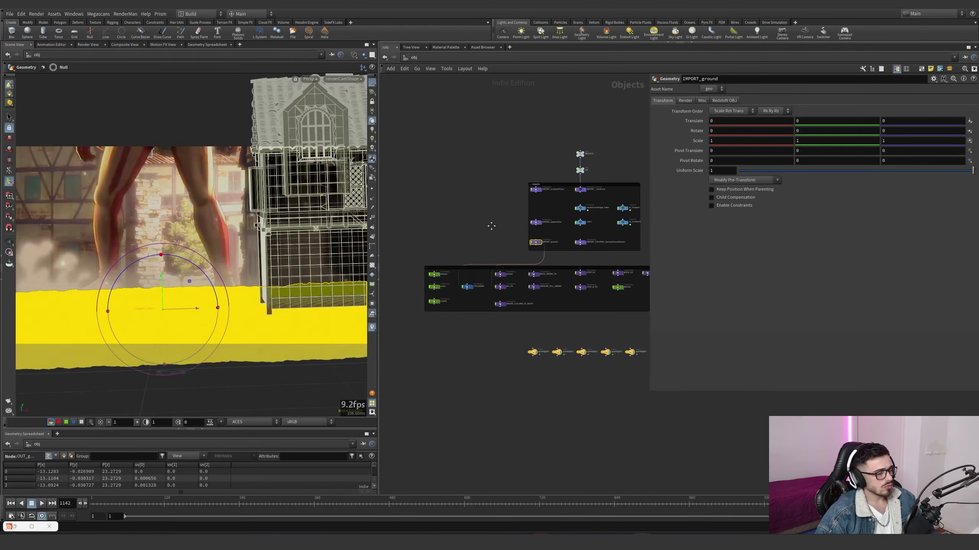
left_click(443, 391)
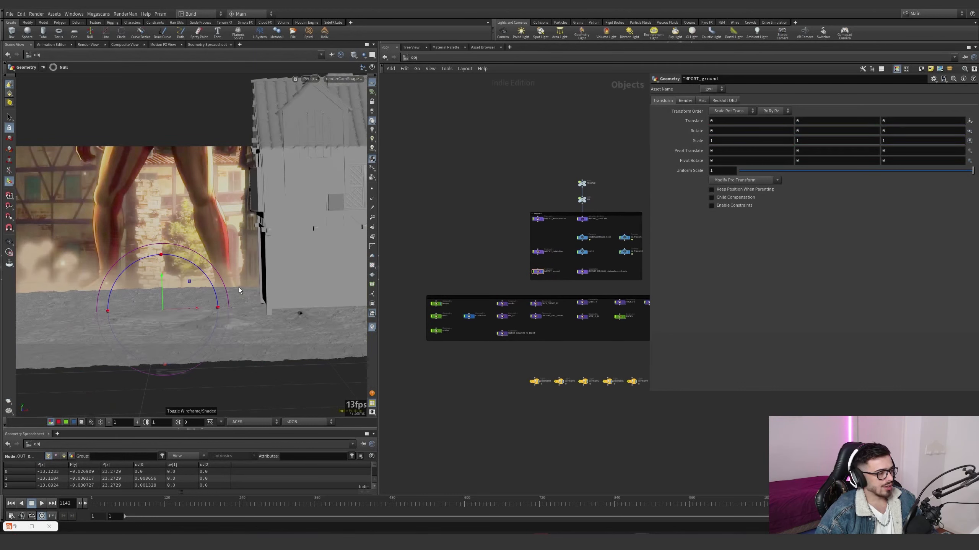
Open the houses network and inspect the house output by matchsize2 from several angles.
scroll(410, 287, "up", 3)
double_click(411, 272)
middle_click_drag(473, 230, 564, 271)
scroll(630, 253, "up", 1)
left_click_drag(287, 236, 336, 232, "alt")
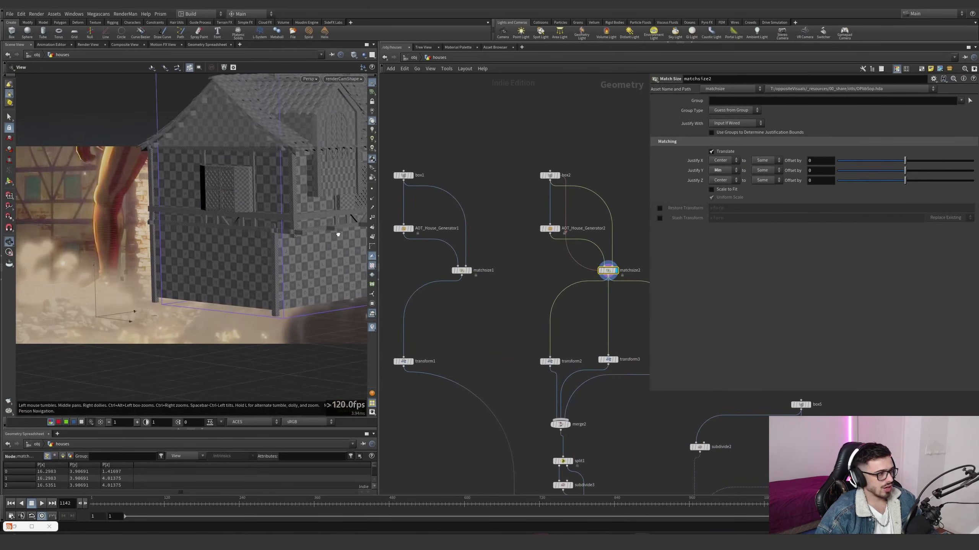
right_click_drag(337, 231, 273, 238, "alt")
left_click_drag(273, 239, 284, 256, "alt")
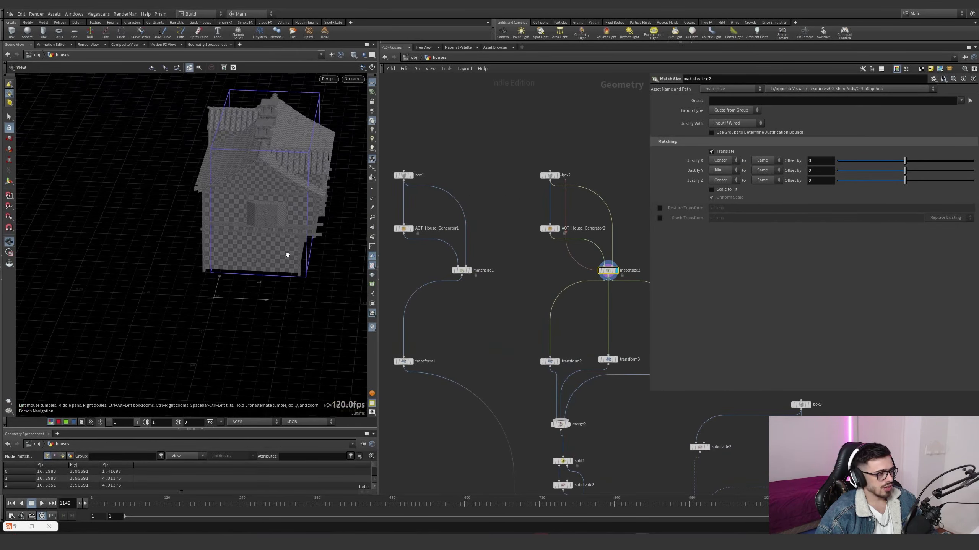
left_click(596, 262)
left_click(597, 262)
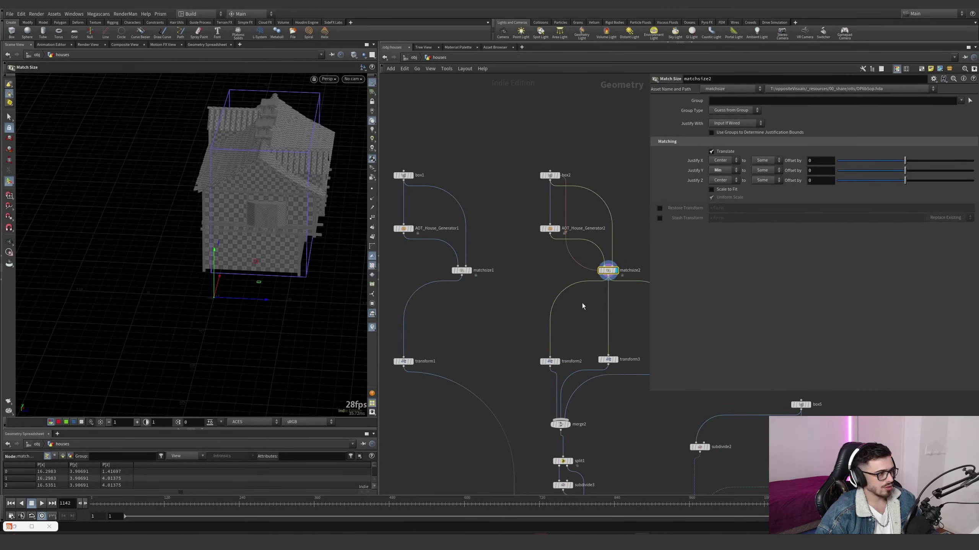
Display the transform2 house copy and view it through the renderCamShape_bake camera.
middle_click_drag(583, 307, 548, 282)
left_click(526, 326)
left_click_drag(540, 317, 493, 349)
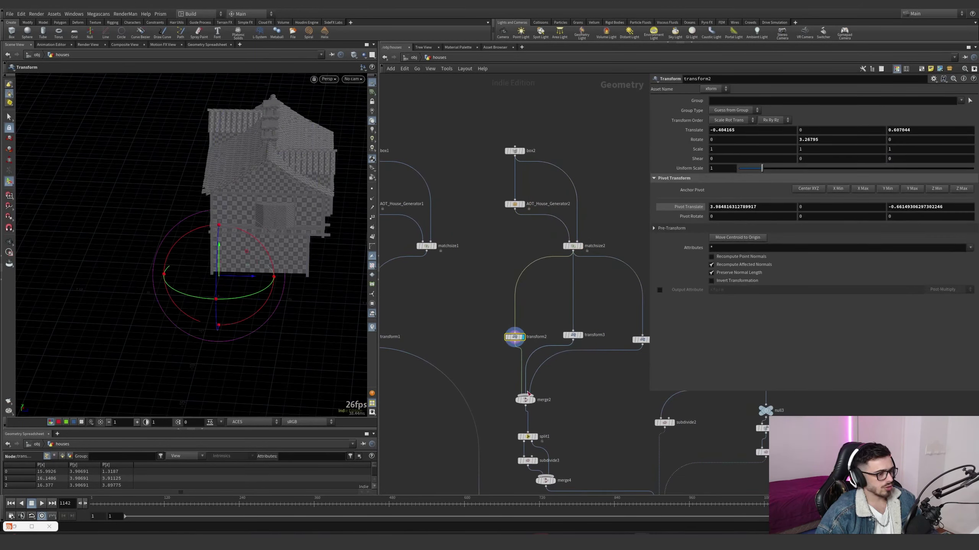
left_click(353, 81)
left_click(363, 130)
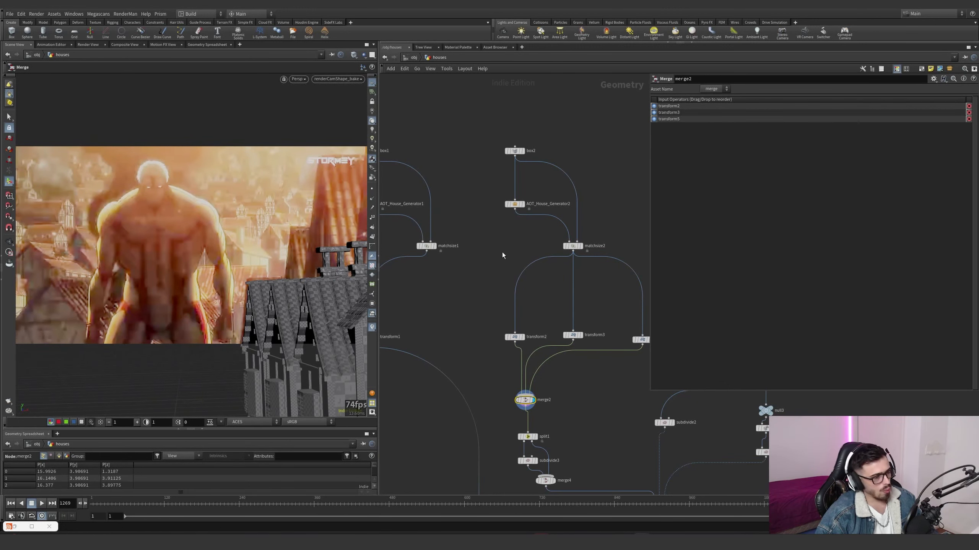
Display the split1 node and examine the isolated timber beams up close from a free perspective view.
scroll(517, 361, "up", 5)
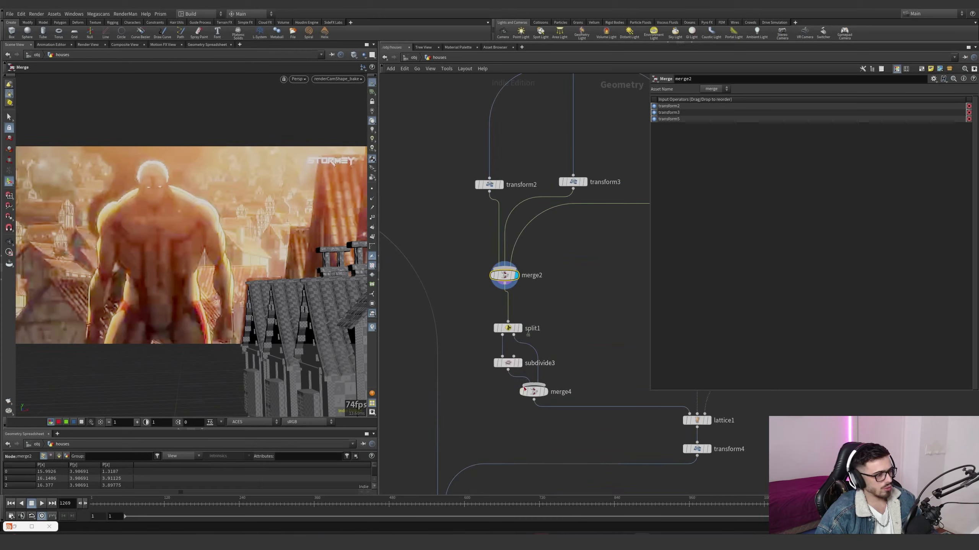
left_click(518, 328)
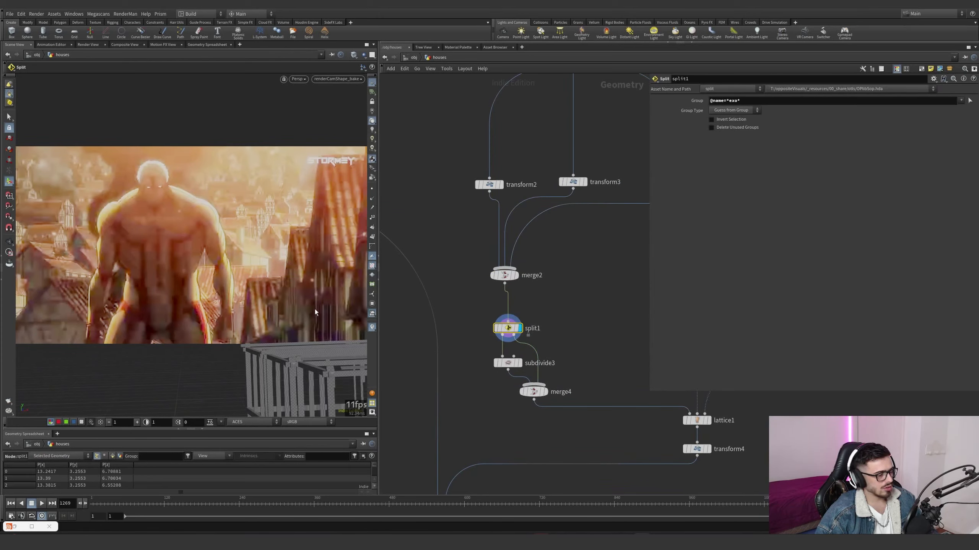
key("Escape")
left_click_drag(252, 291, 278, 287)
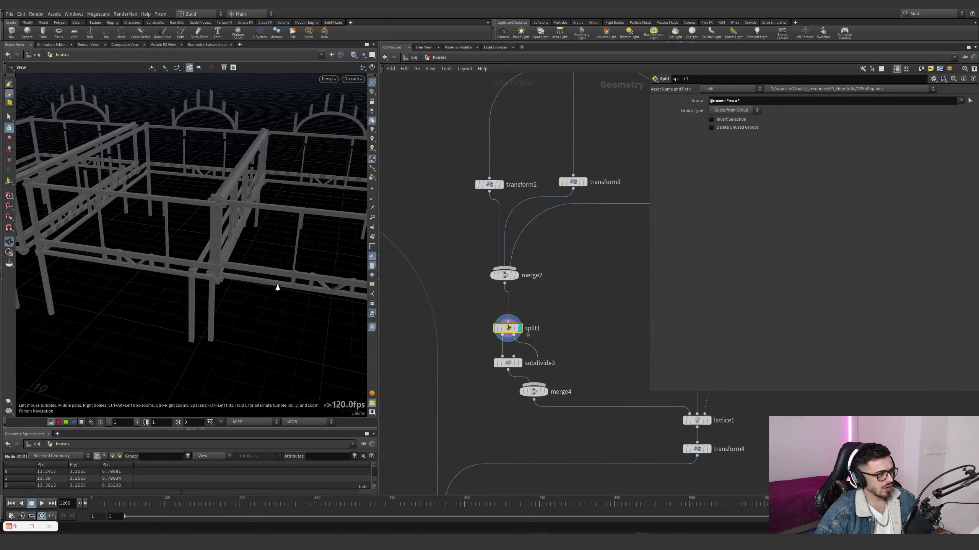
right_click_drag(277, 287, 332, 253)
middle_click_drag(332, 254, 286, 232)
right_click_drag(287, 232, 302, 224)
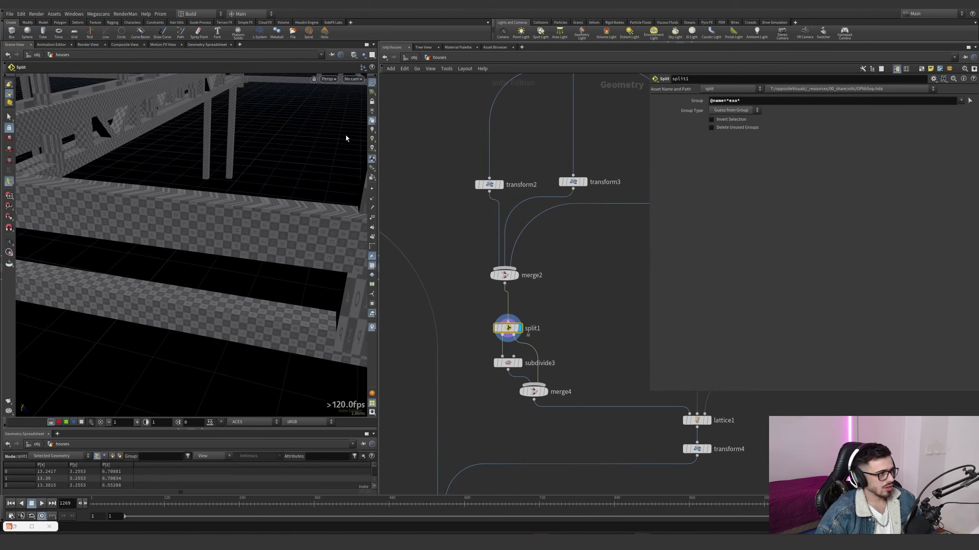
left_click(353, 56)
left_click(360, 136)
middle_click_drag(335, 240, 251, 248, "alt")
right_click_drag(251, 249, 214, 260)
left_click_drag(213, 260, 254, 257)
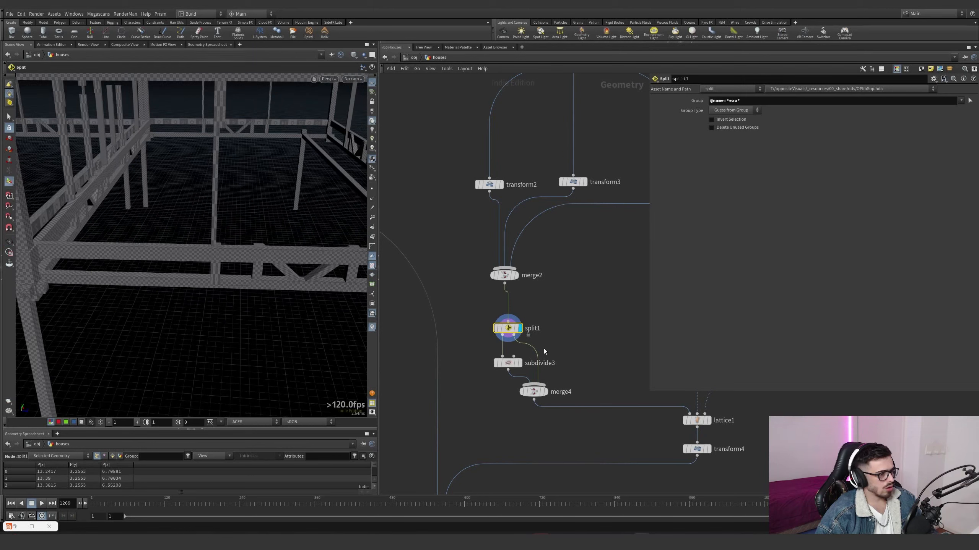
Display the subdivide3 node and examine the subdivided beams up close.
left_click(520, 365)
left_click_drag(519, 354, 476, 381)
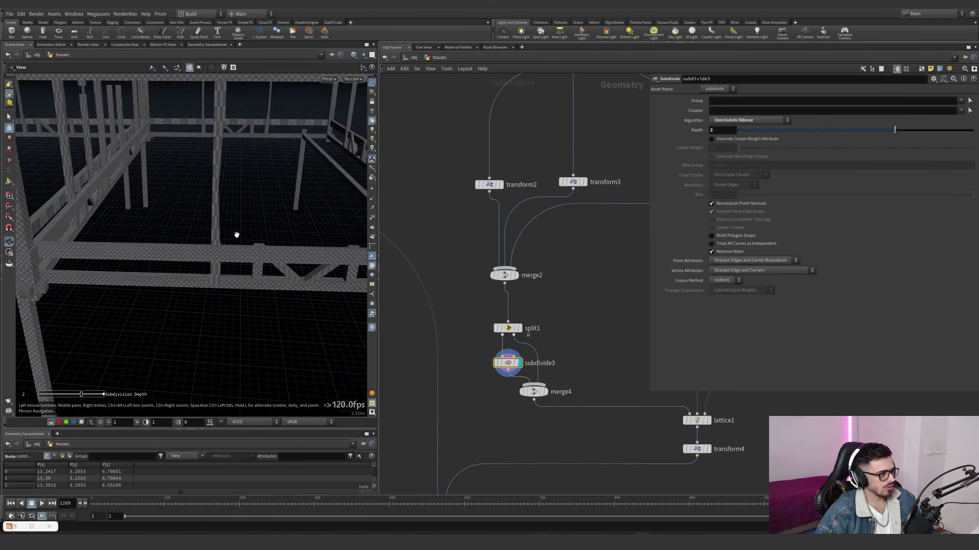
middle_click_drag(236, 234, 202, 257, "alt")
right_click_drag(202, 257, 334, 244, "alt")
middle_click_drag(334, 245, 191, 262, "alt")
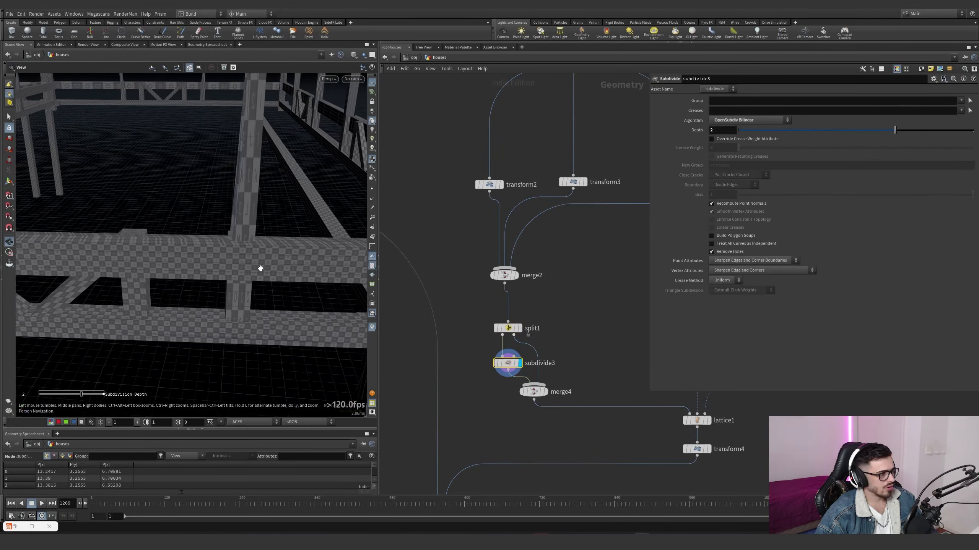
mouse_move(258, 268)
right_mouse_down("alt")
mouse_move(305, 258)
mouse_move(256, 258)
right_mouse_up("alt")
left_click_drag(256, 258, 157, 271)
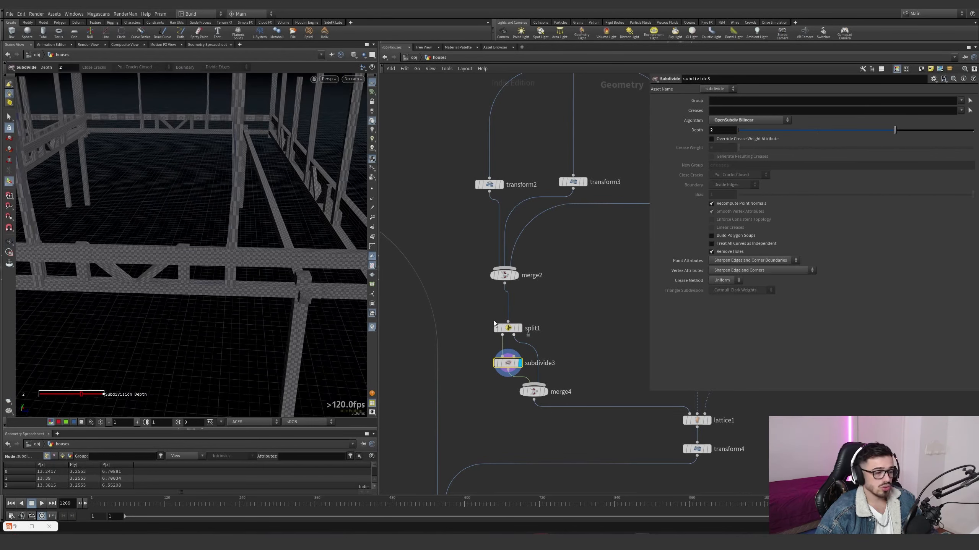
Display the merge4 node and view the recombined row of houses from farther away.
scroll(506, 336, "down", 3)
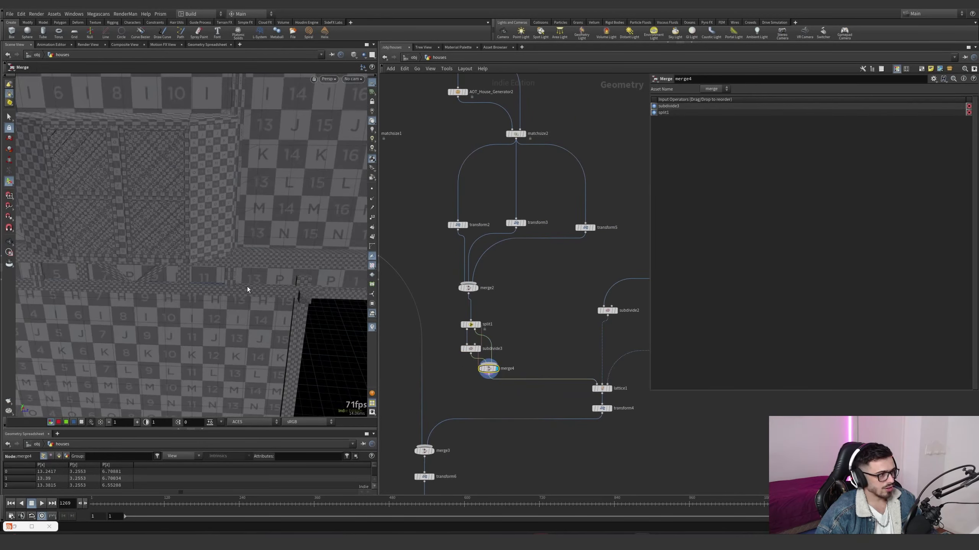
right_click_drag(247, 286, 181, 289, "alt")
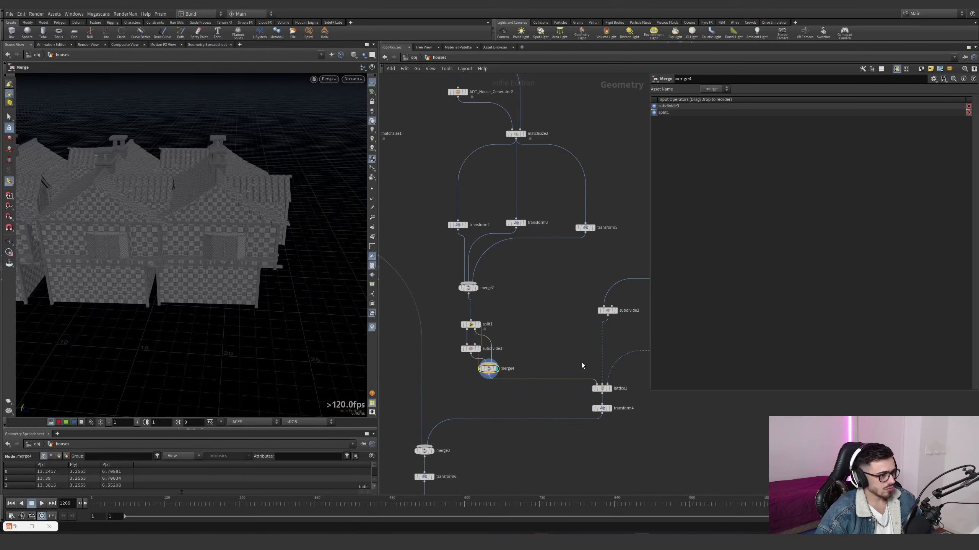
middle_click_drag(583, 367, 479, 369)
Display the box5 node that feeds the lattice and orbit around the whole box.
left_click(613, 270)
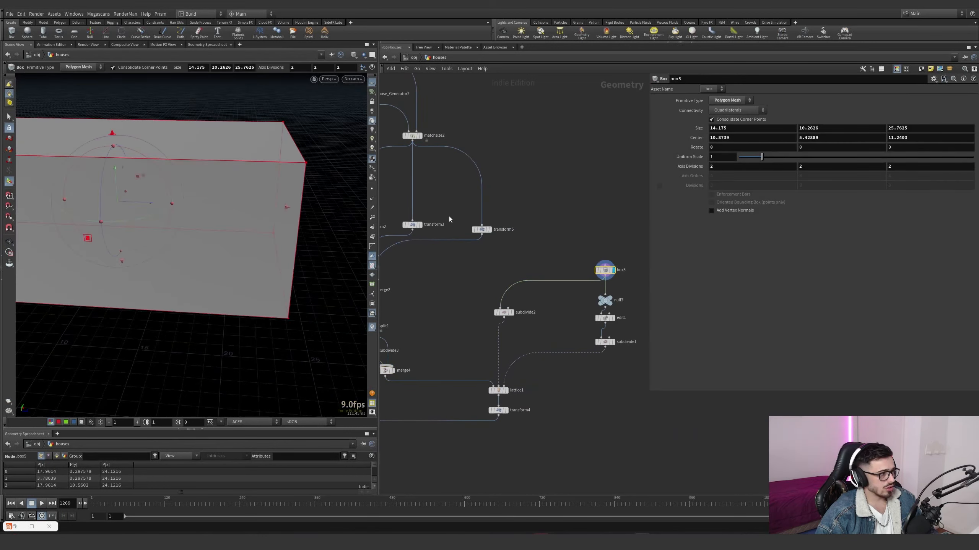
right_click_drag(134, 173, 88, 175, "alt")
left_click_drag(87, 175, 166, 181, "alt")
key("Return")
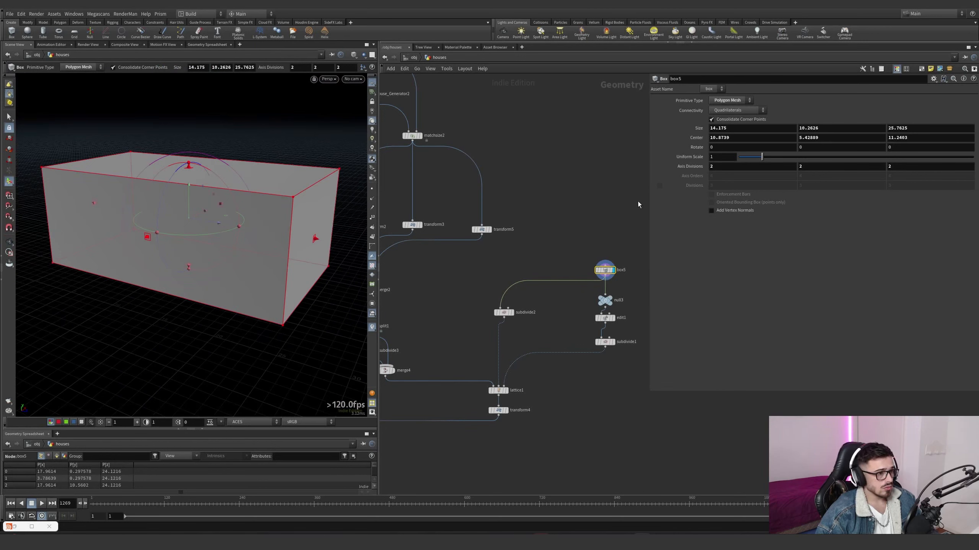
Compare the lattice's deformed and rest cages by displaying edit1, subdivide1 and subdivide2 in turn.
left_click(613, 318)
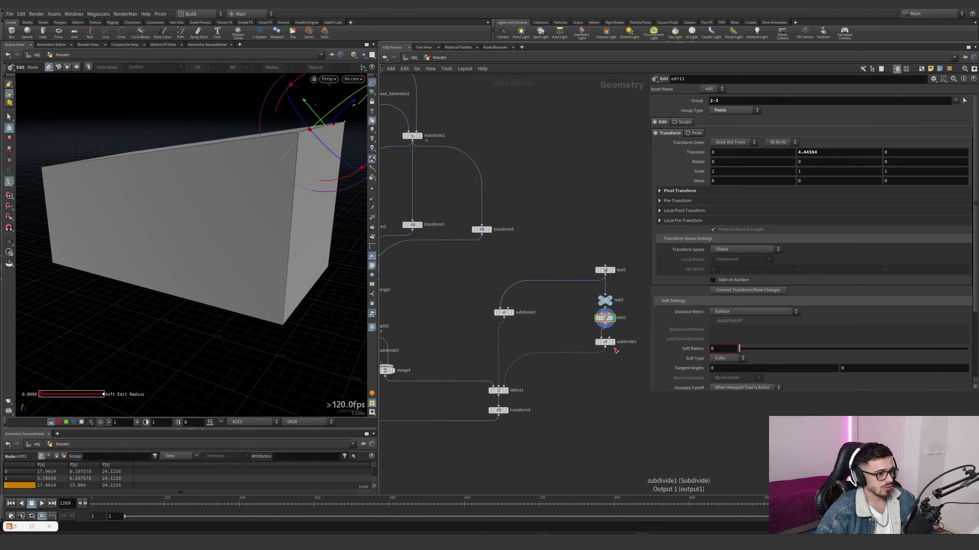
left_click(613, 341)
left_click_drag(632, 363, 570, 336)
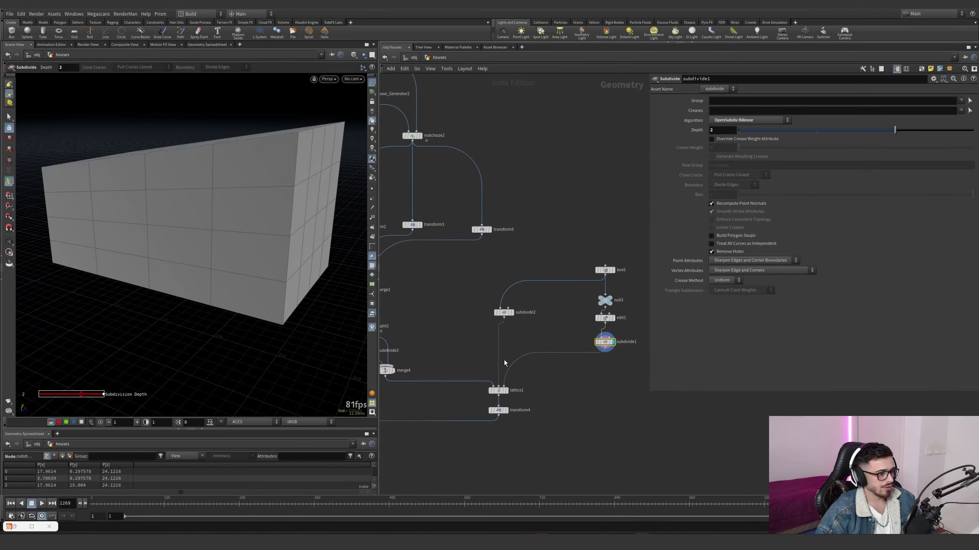
left_click(512, 314)
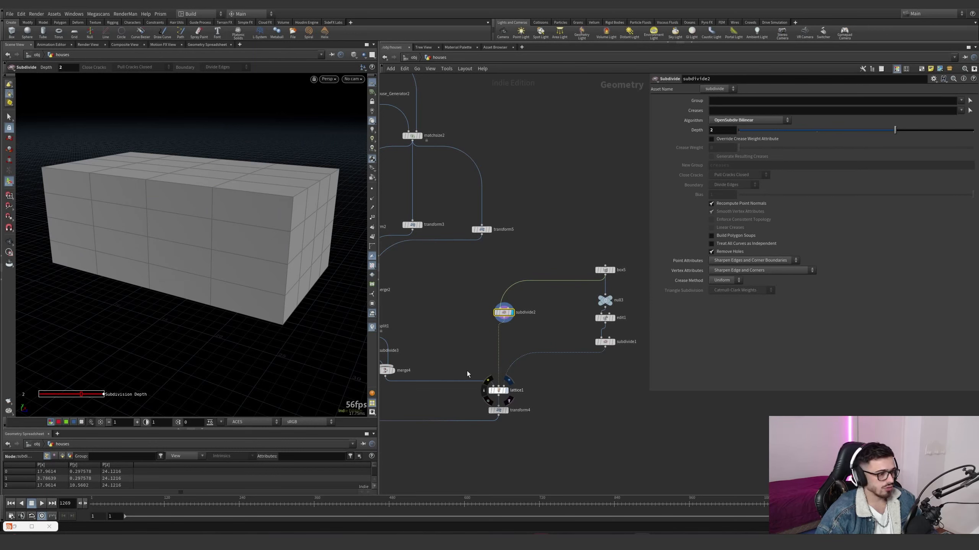
Display the lattice1 result and try moving edit1's upper cage points to test the deformation.
left_click(494, 389)
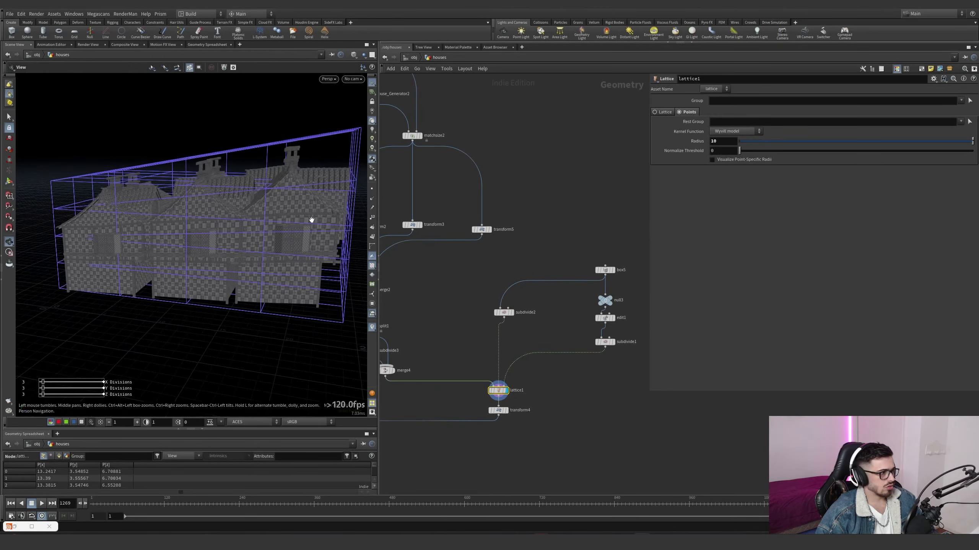
left_click(358, 194)
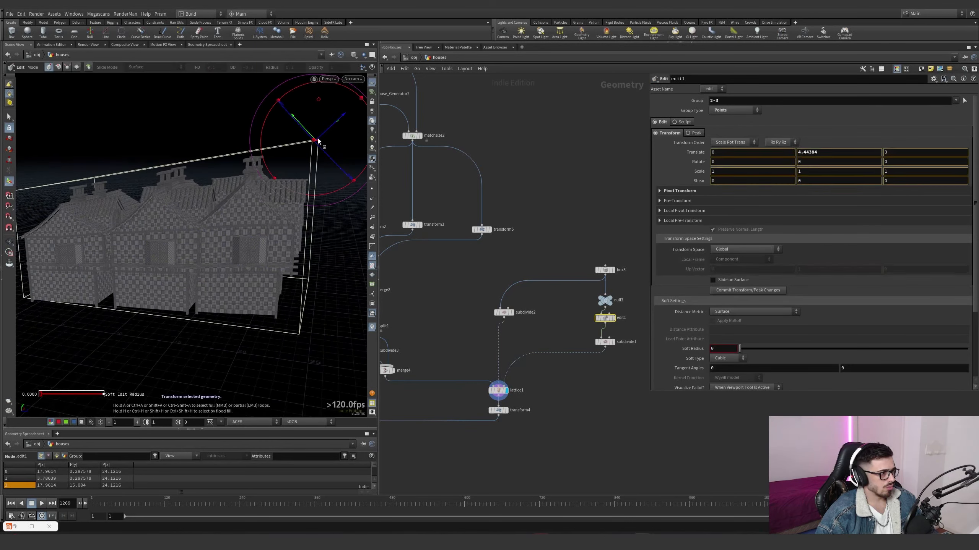
left_click_drag(315, 143, 316, 144)
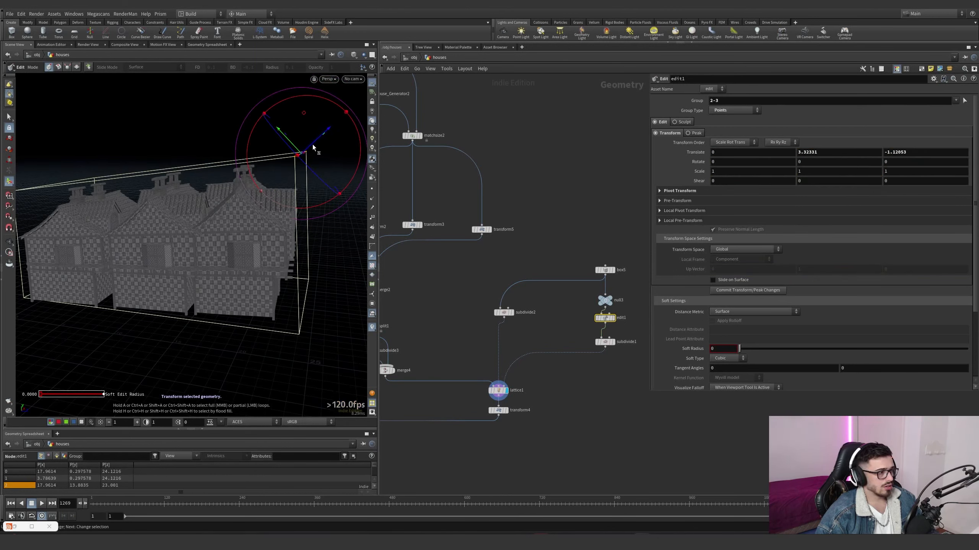
key("ctrl+z")
Look through renderCamShape_bake and scrub the timeline to compare the lattice-deformed houses with the background plate.
left_click_drag(312, 141, 345, 79, "alt")
left_click(346, 79)
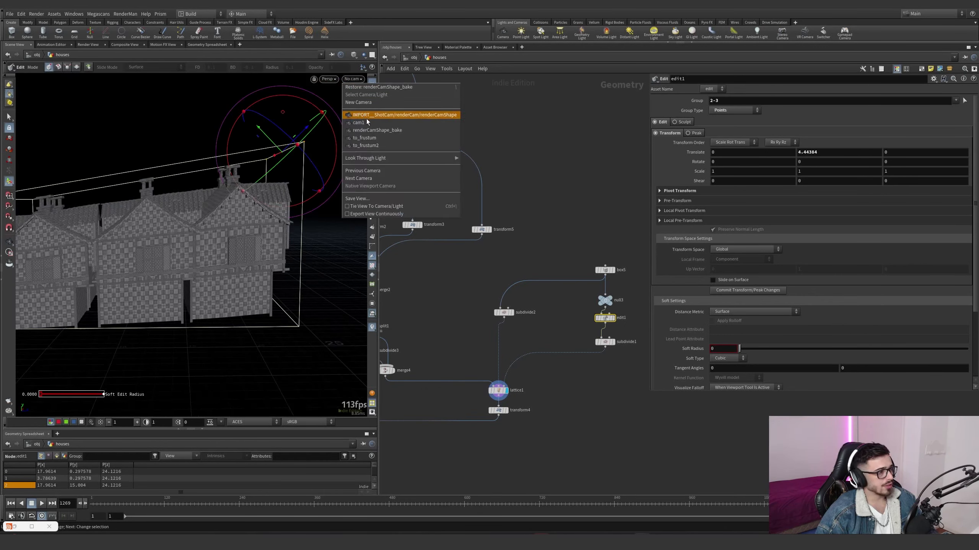
left_click(378, 130)
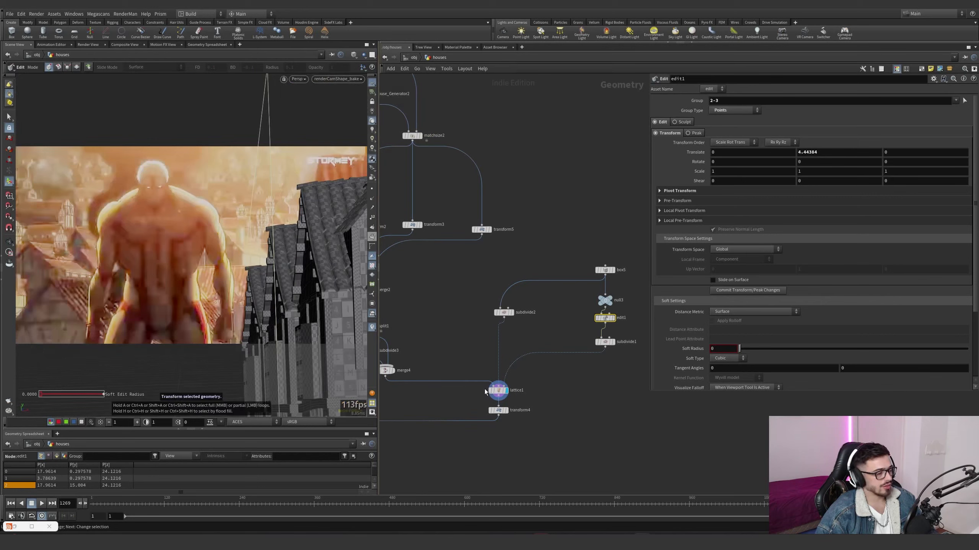
left_click(546, 503)
left_click_drag(678, 511, 854, 511)
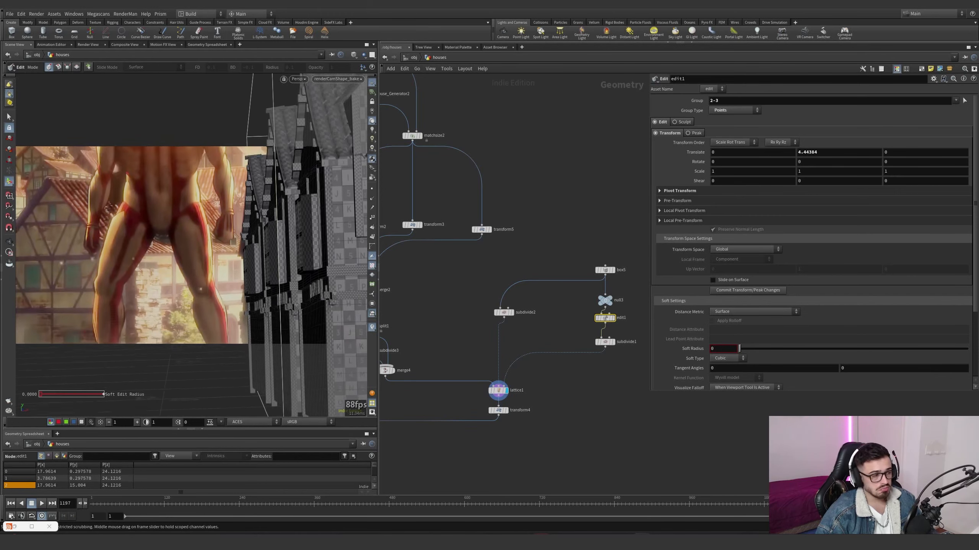
Leave the camera view to examine the house row from above, and return to renderCamShape_bake.
key("Escape")
left_click_drag(237, 258, 190, 266)
key("Return")
key("Escape")
middle_click_drag(287, 190, 271, 244, "alt")
key("Return")
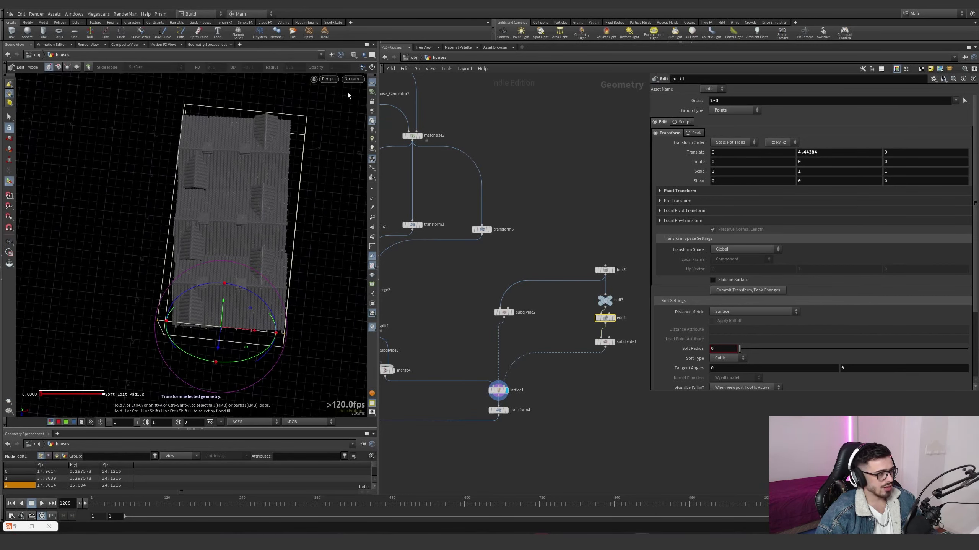
left_click(353, 78)
left_click(382, 130)
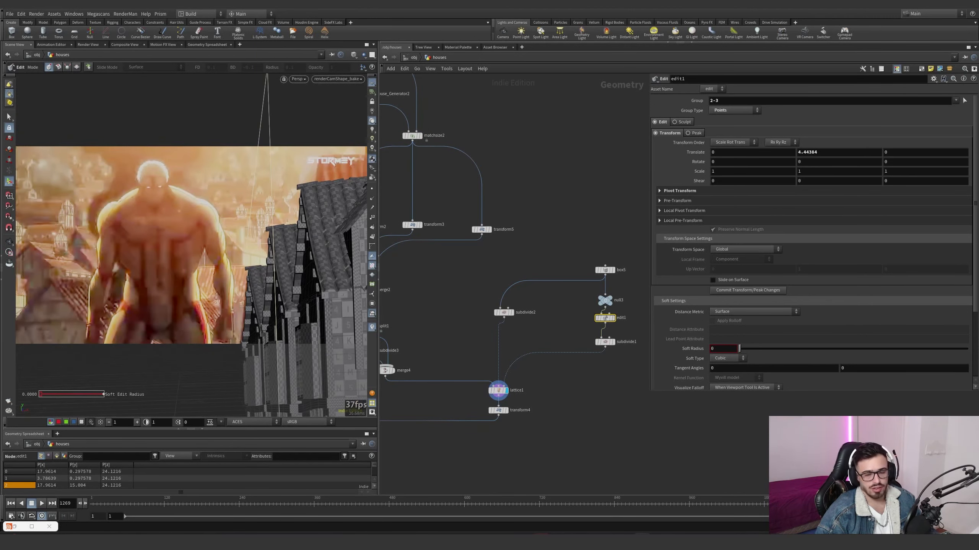
Display the transform4 node that follows the lattice and view the shifted houses through the render camera.
scroll(530, 402, "down", 2)
middle_click_drag(531, 402, 604, 339)
scroll(585, 349, "up", 3)
left_click(586, 345)
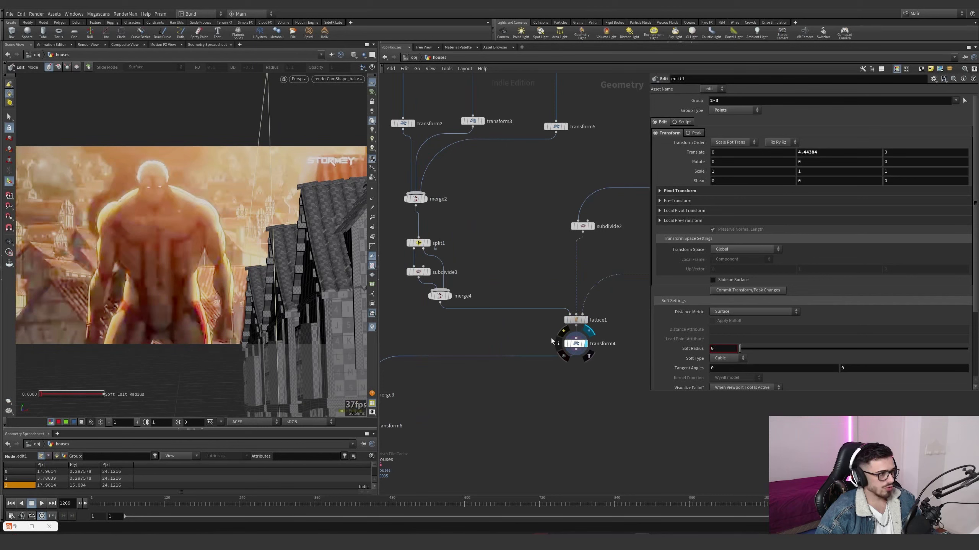
left_click_drag(550, 338, 627, 377)
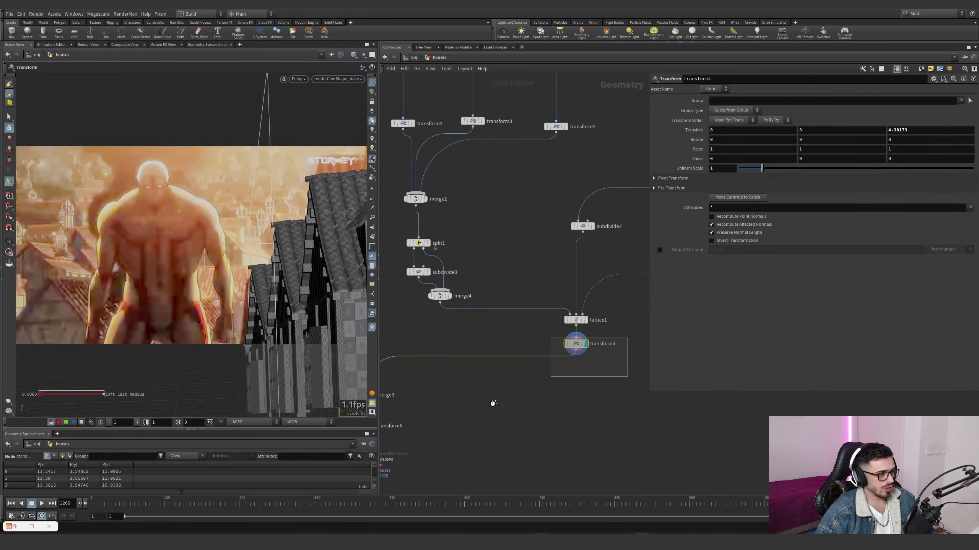
Display the merge3 node and scrub to frame 1181 to view both house groups through the camera.
middle_click_drag(492, 404, 551, 365)
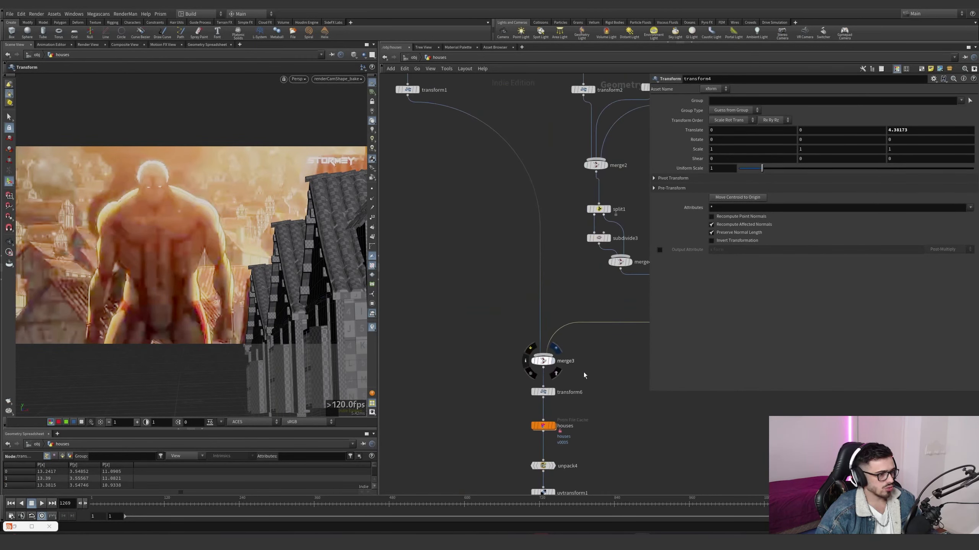
left_click_drag(516, 339, 572, 379)
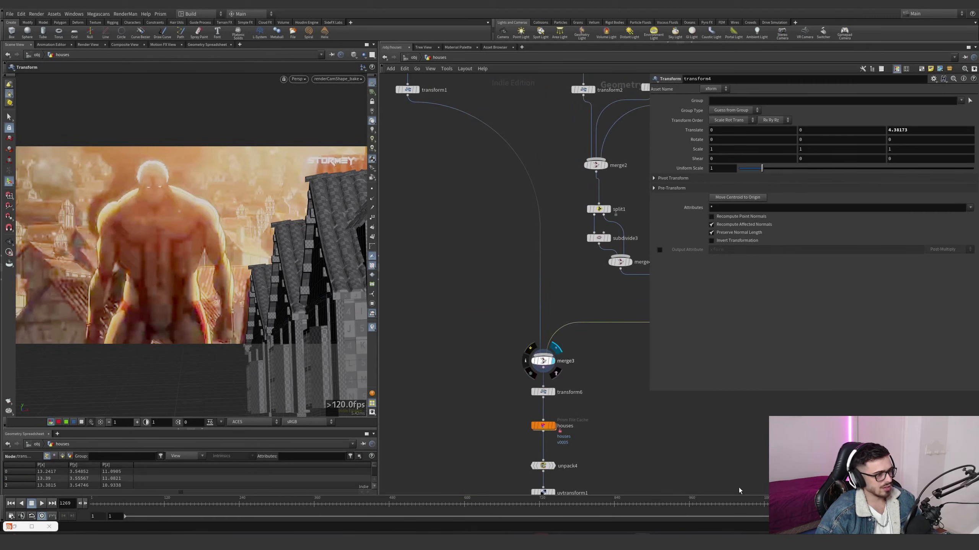
left_click_drag(882, 504, 808, 504)
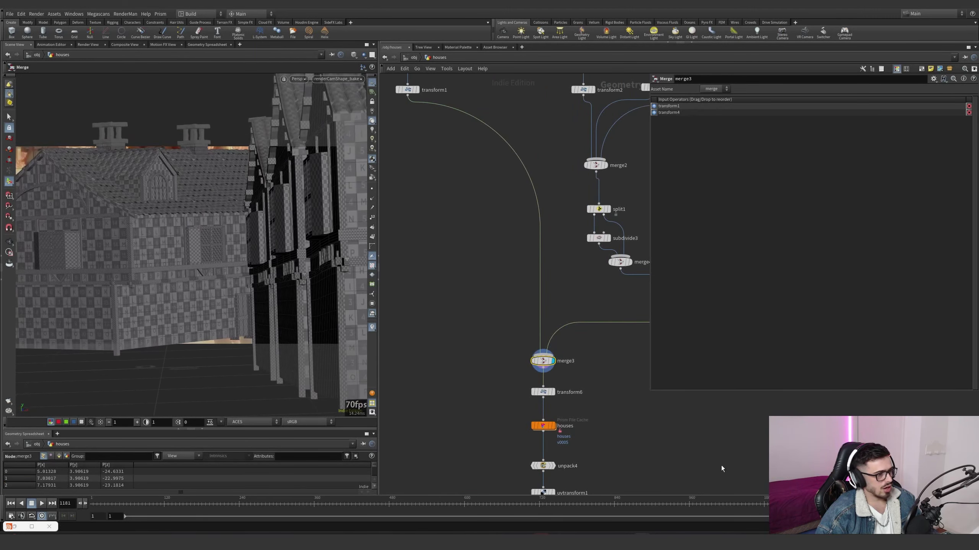
Display transform6 and the houses Prism File Cache node below it to review their settings.
left_click(551, 394)
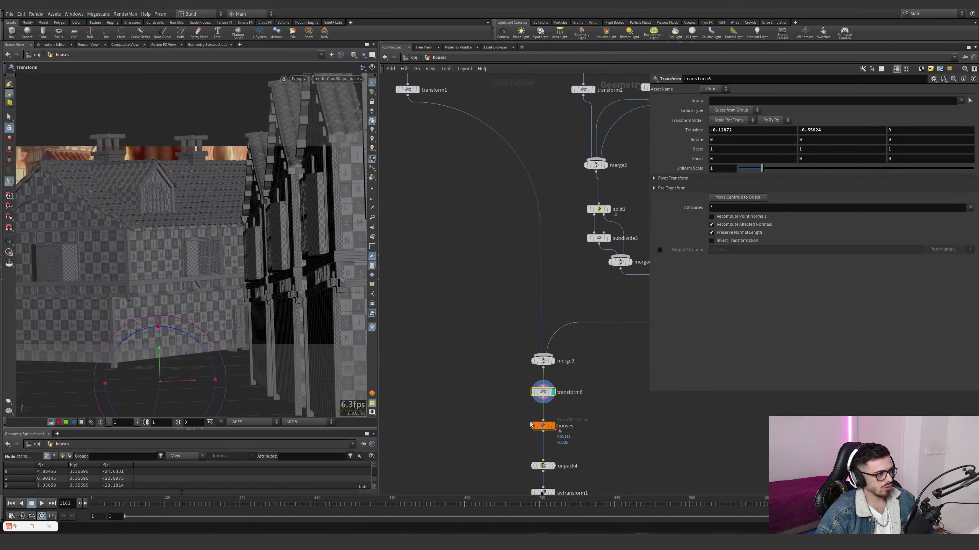
left_click(553, 428)
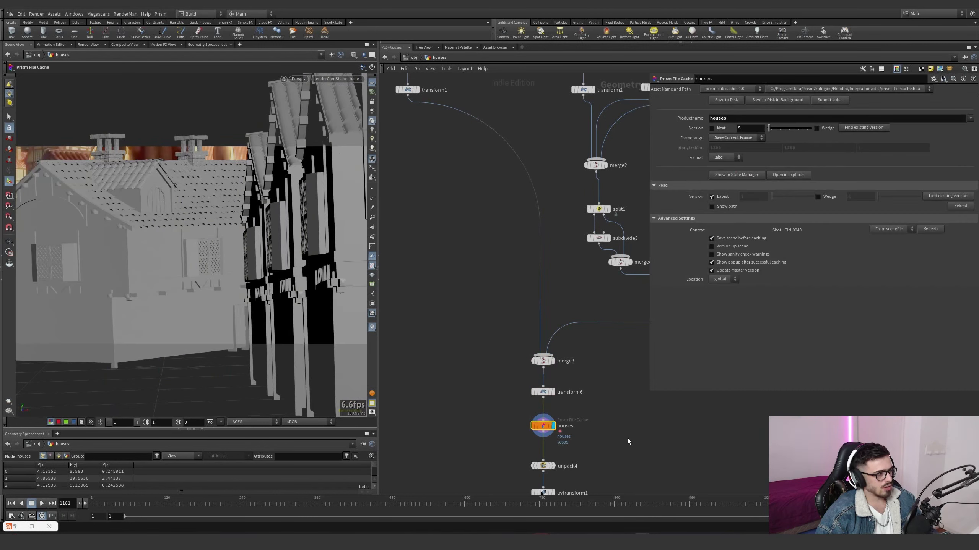
middle_click_drag(563, 431, 527, 410)
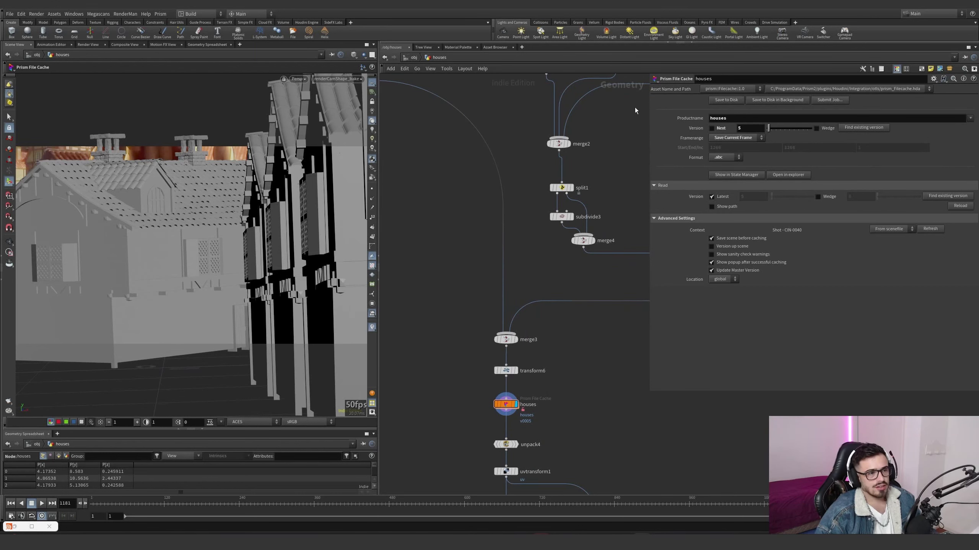
Open the Prism Project Browser, look through the exported products of shot 0040, and close it.
left_click(161, 13)
left_click(174, 36)
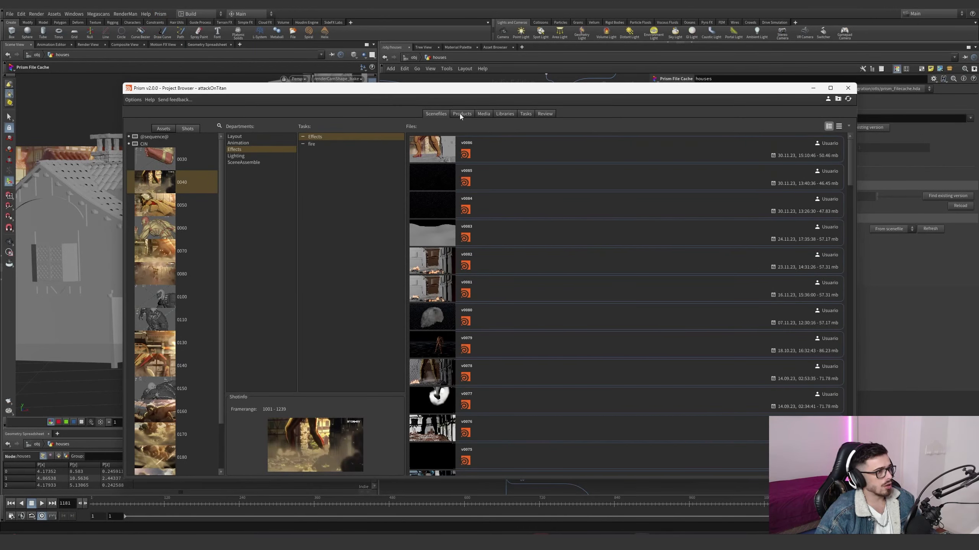
left_click(462, 114)
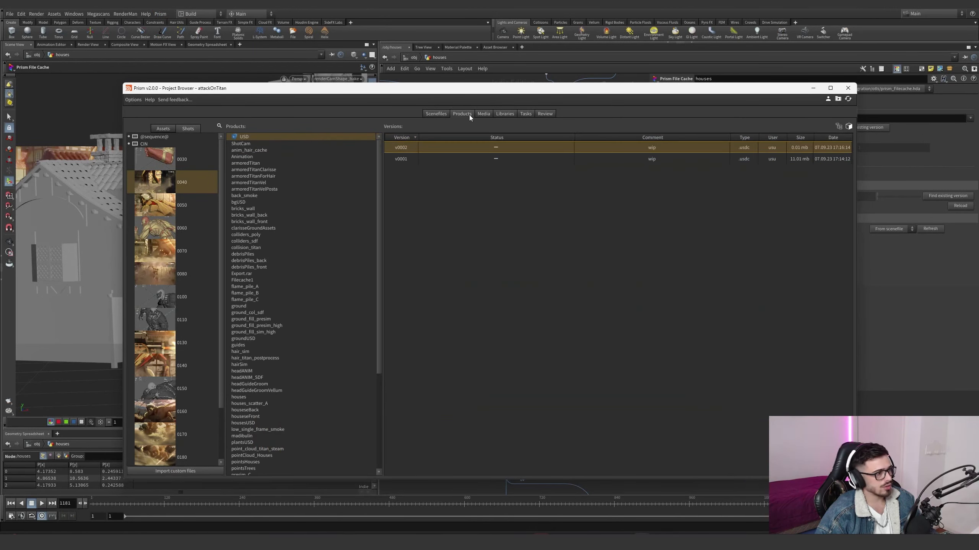
scroll(269, 150, "down", 2)
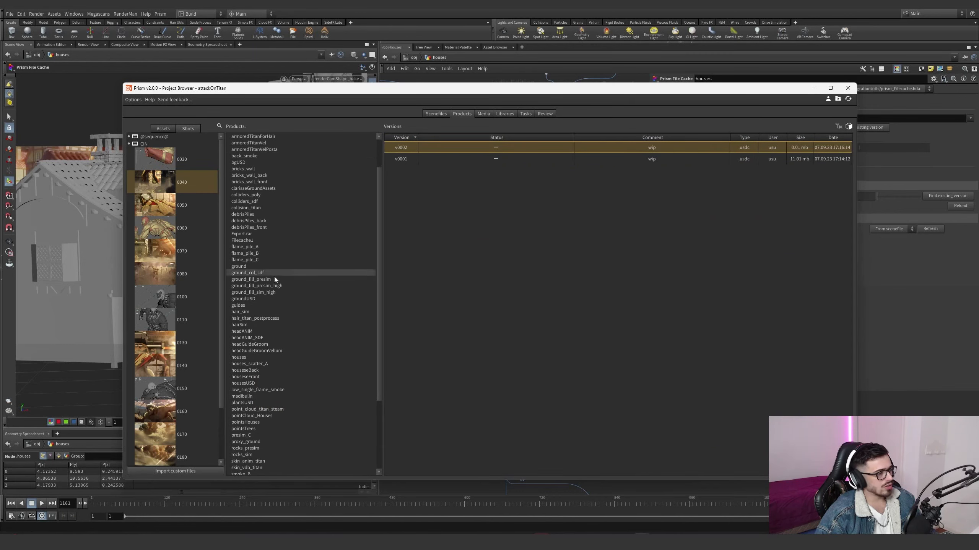
scroll(275, 464, "down", 2)
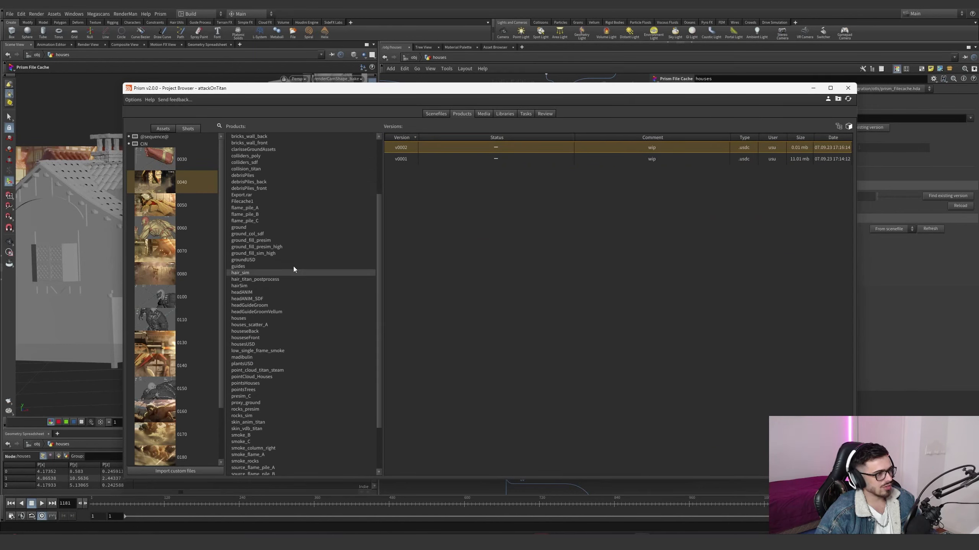
left_click(852, 92)
Add a Prism ImportFile node beside the houses file cache.
key("Tab")
type("imp")
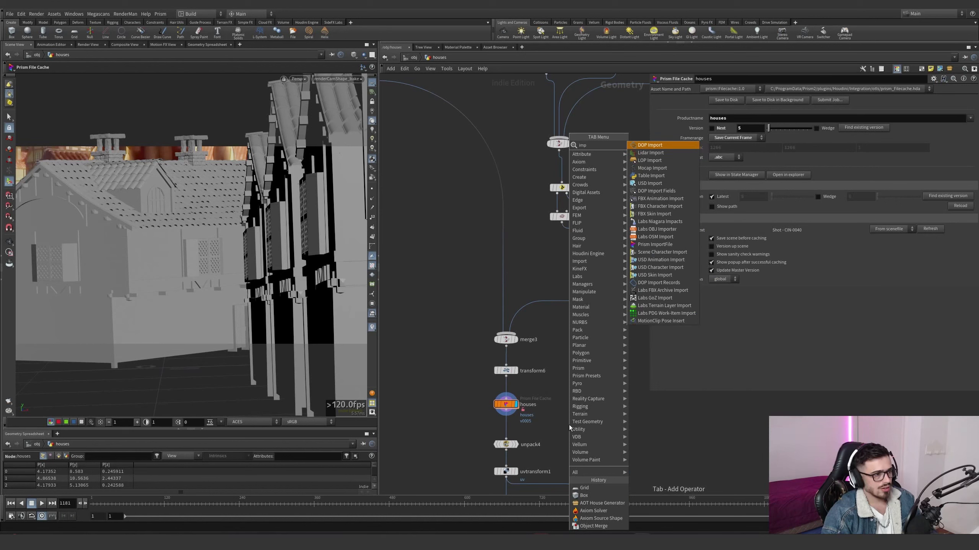
type("or")
type("t p")
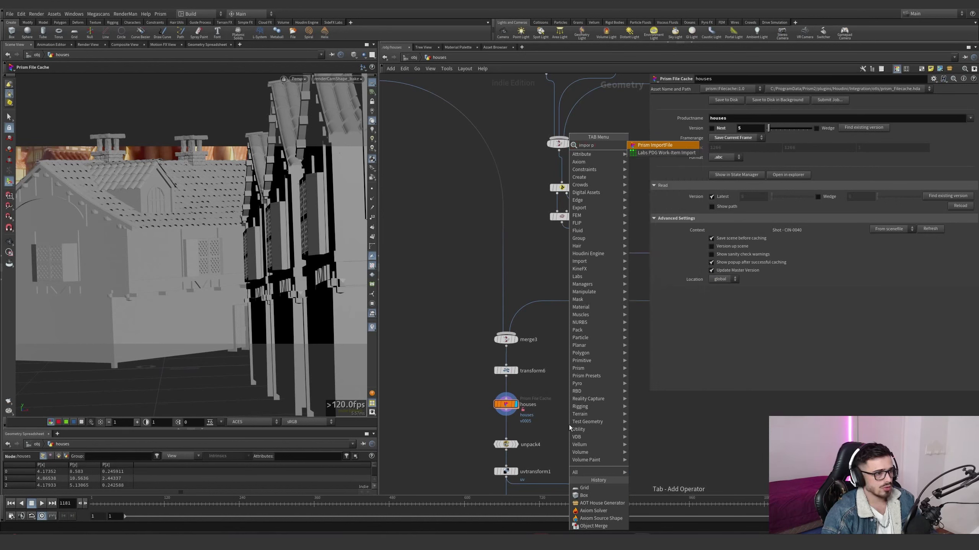
key("Return")
left_click(569, 424)
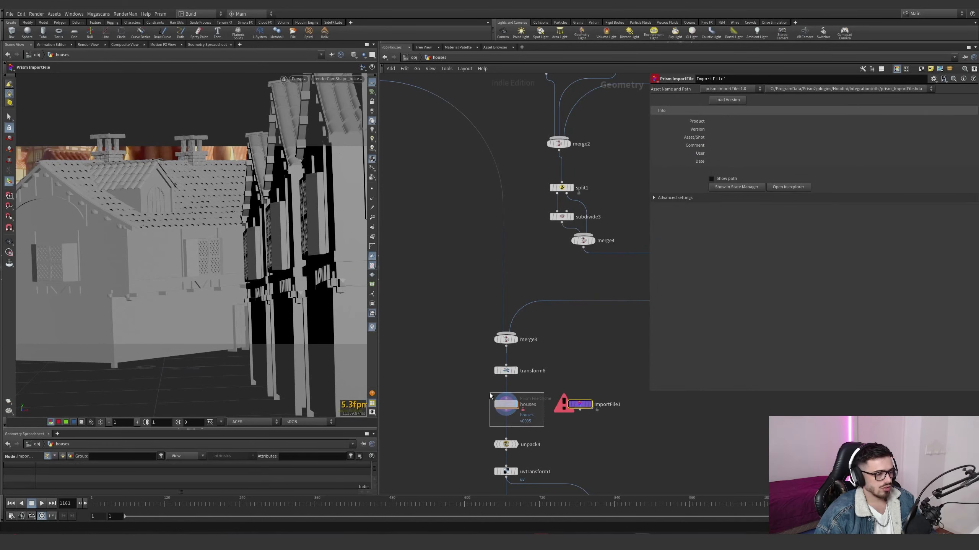
Load version v0005 of the houses product into the import node to preview it, and delete the node.
left_click(733, 101)
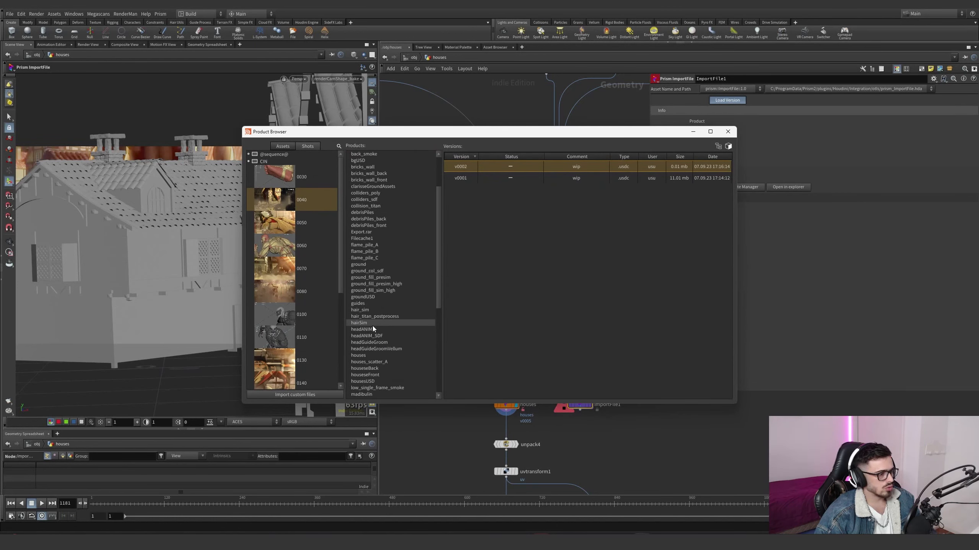
scroll(372, 325, "down", 1)
left_click(366, 335)
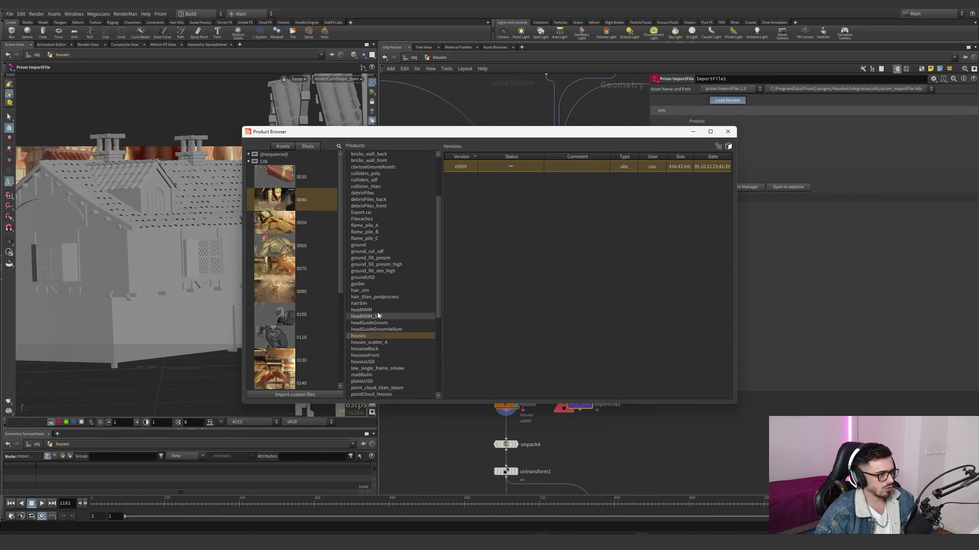
double_click(379, 335)
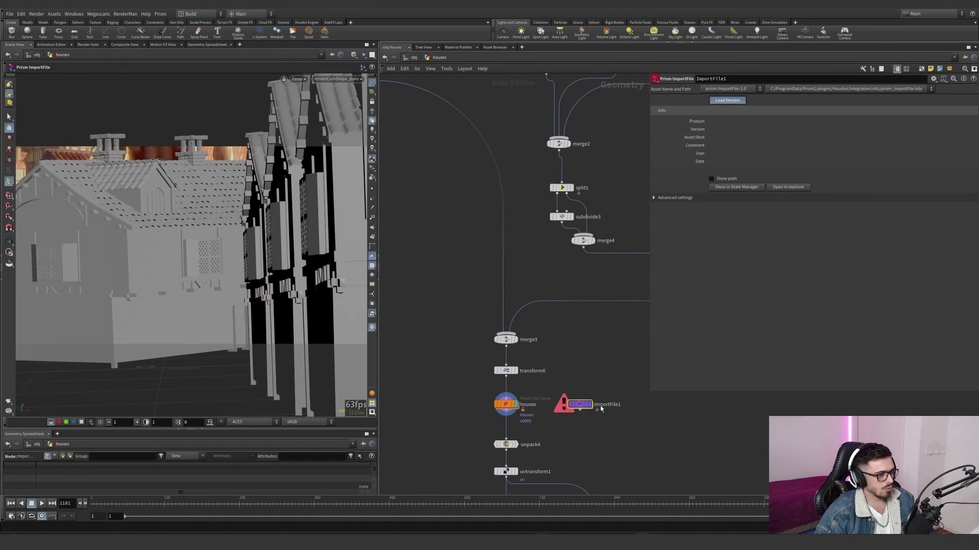
left_click(591, 405)
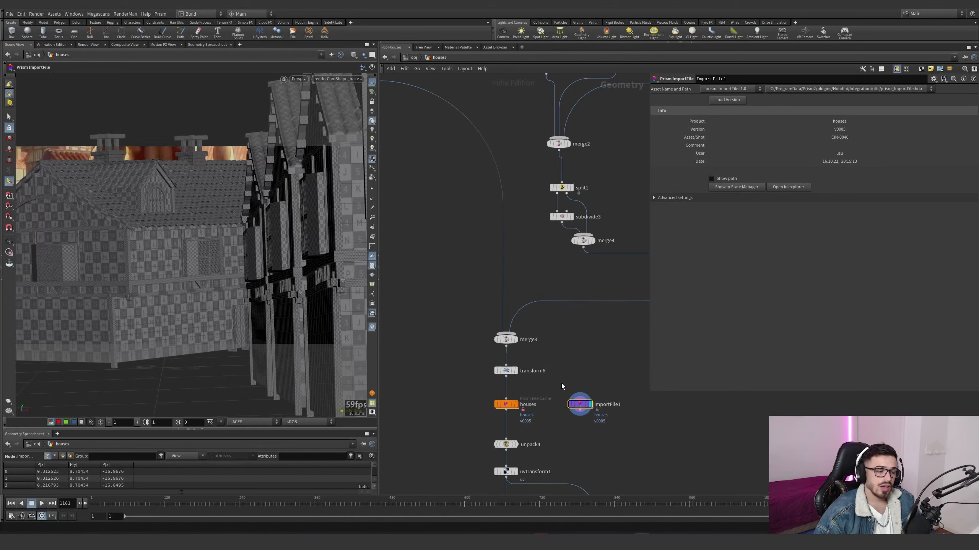
key("Delete")
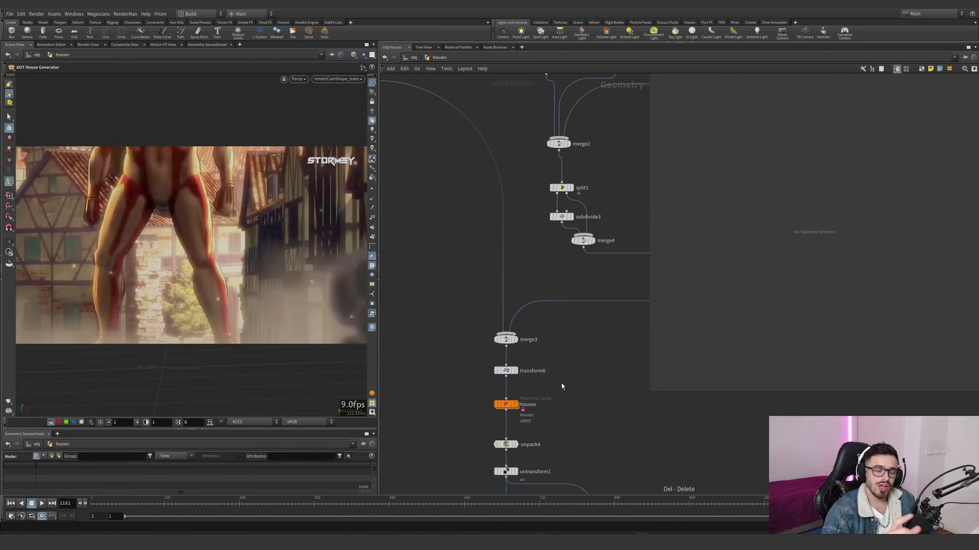
Display the unpack4 node below the houses cache to view the unpacked houses.
middle_click_drag(549, 374, 533, 303)
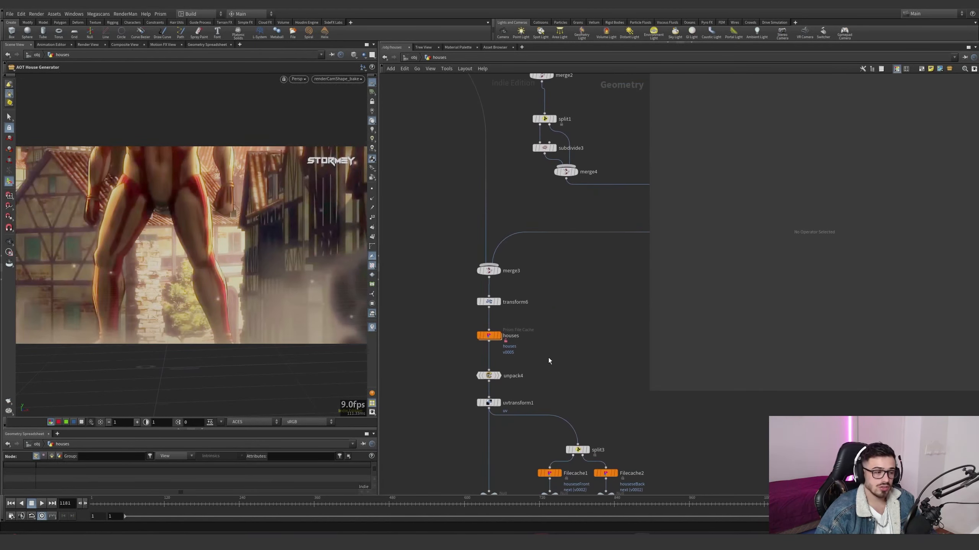
scroll(548, 358, "down", 1)
middle_click_drag(546, 344, 534, 280)
scroll(503, 303, "up", 2)
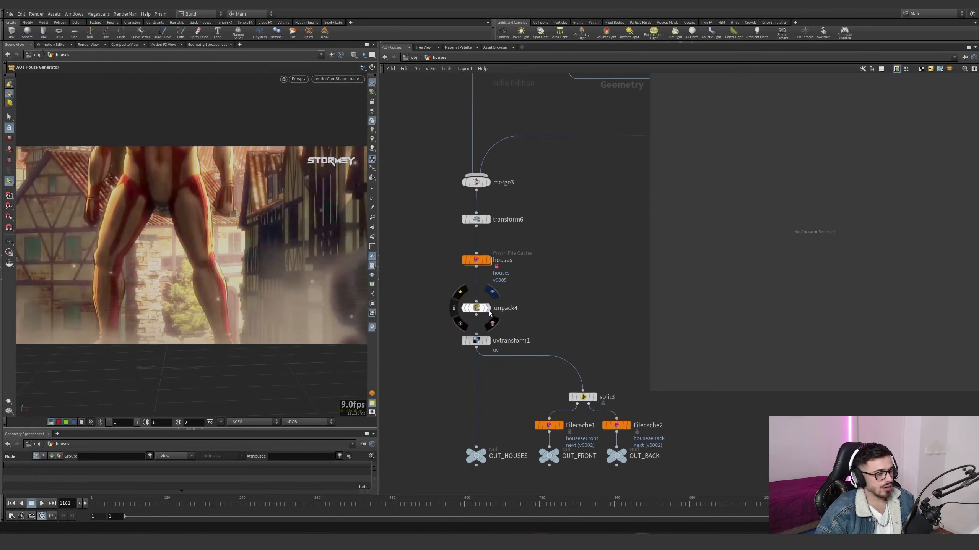
left_click(476, 308)
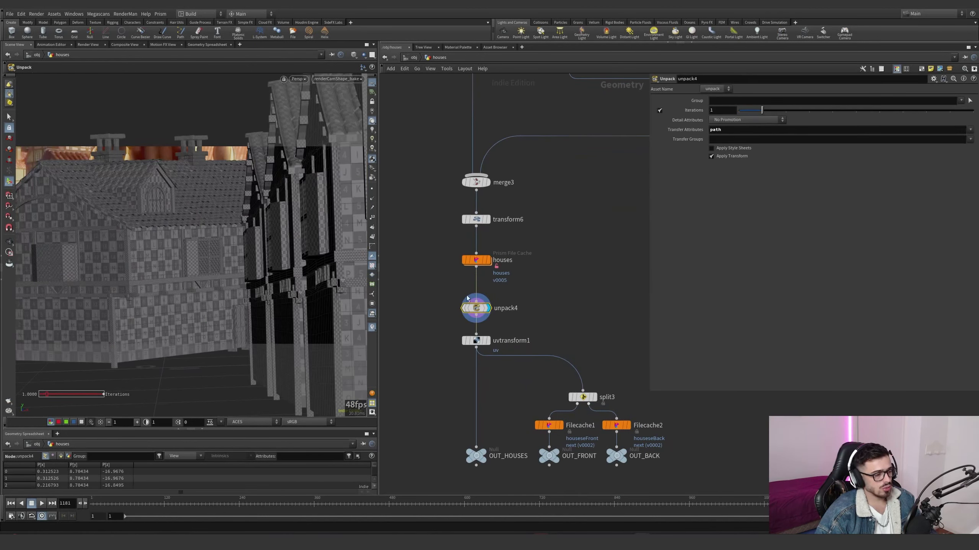
Display uvtransform1 and the Filecache1 node for houseseFront to review their settings.
mouse_move(498, 349)
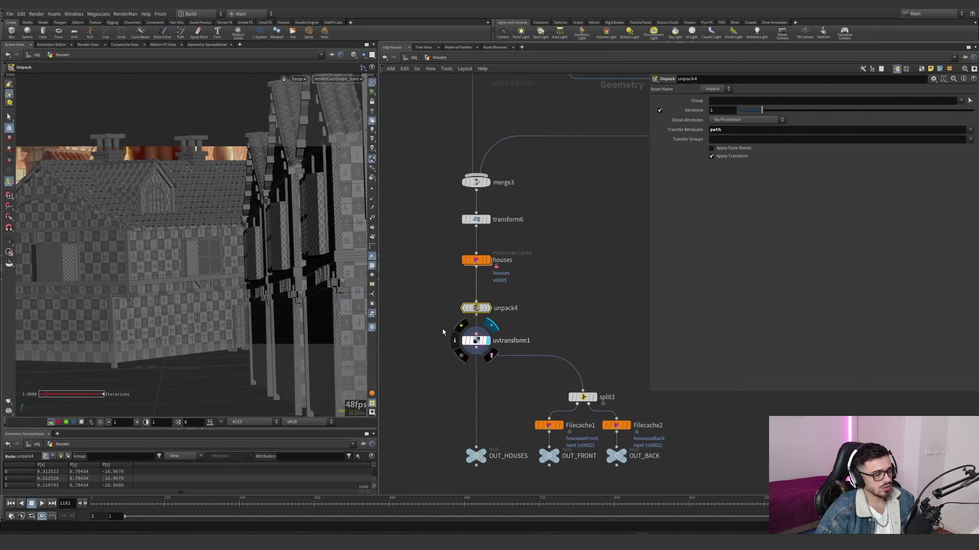
key("Down")
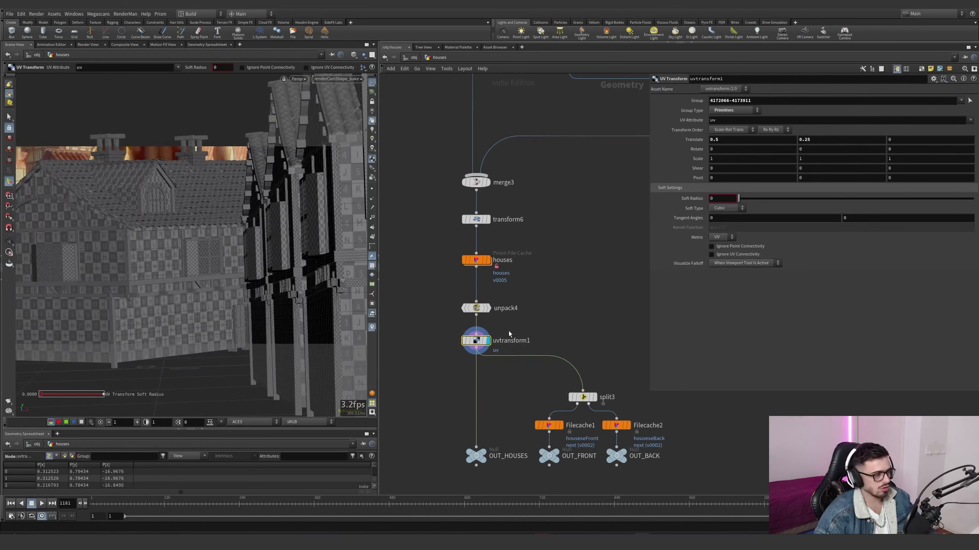
middle_click_drag(611, 343, 579, 301)
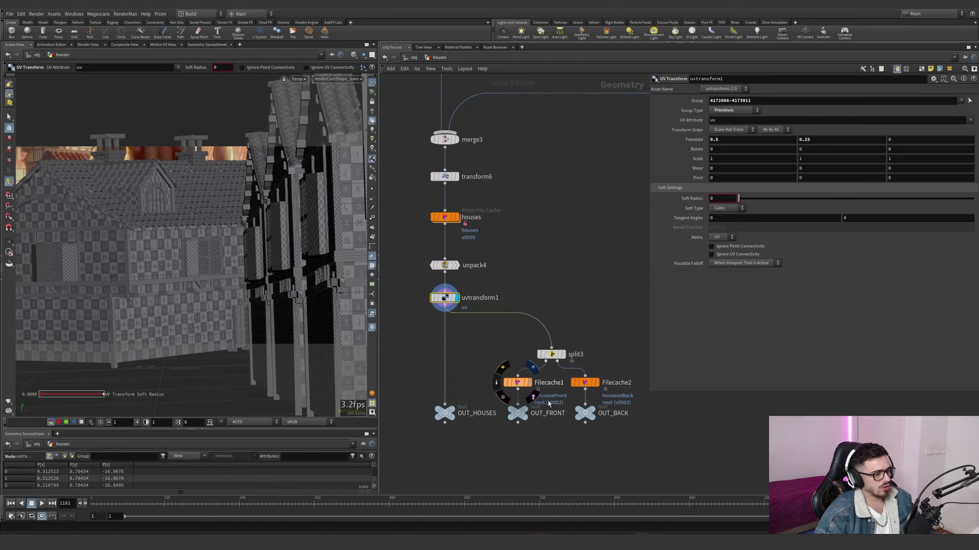
left_click(524, 382)
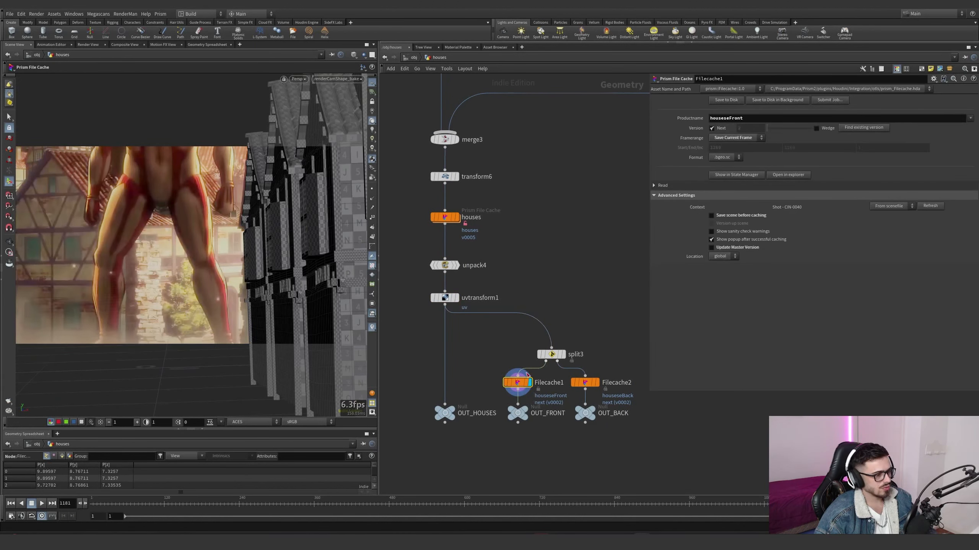
Display the Filecache2 node for houseseBack and select the nodes of the split3 branch.
left_click(598, 382)
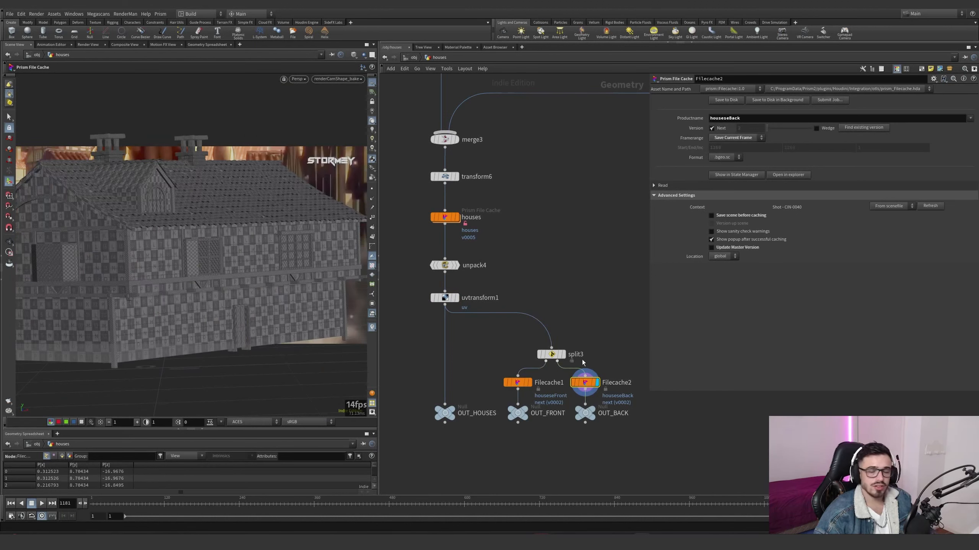
scroll(598, 343, "down", 5)
left_click_drag(596, 338, 512, 396)
middle_click_drag(564, 314, 551, 326)
Return to the object level and open the walls geometry network.
key("u")
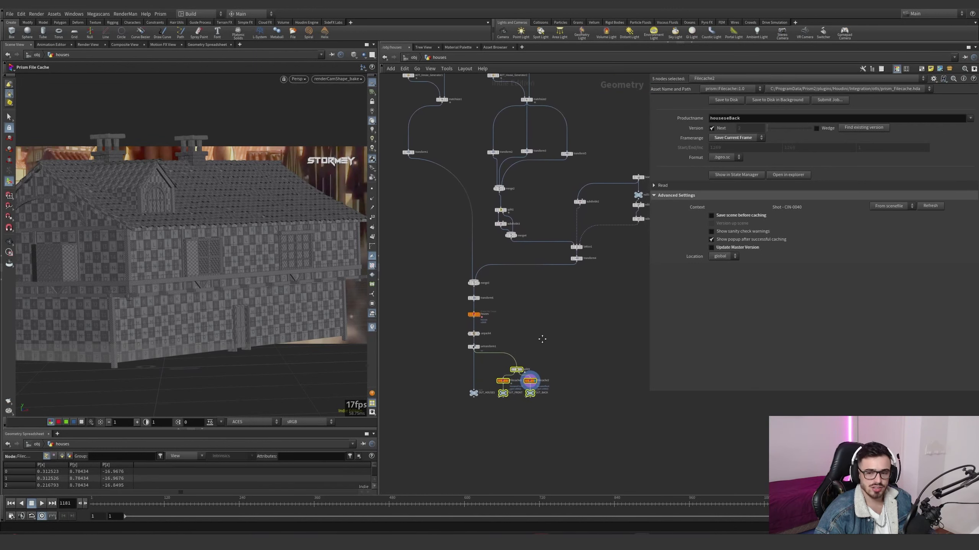
left_click(527, 330)
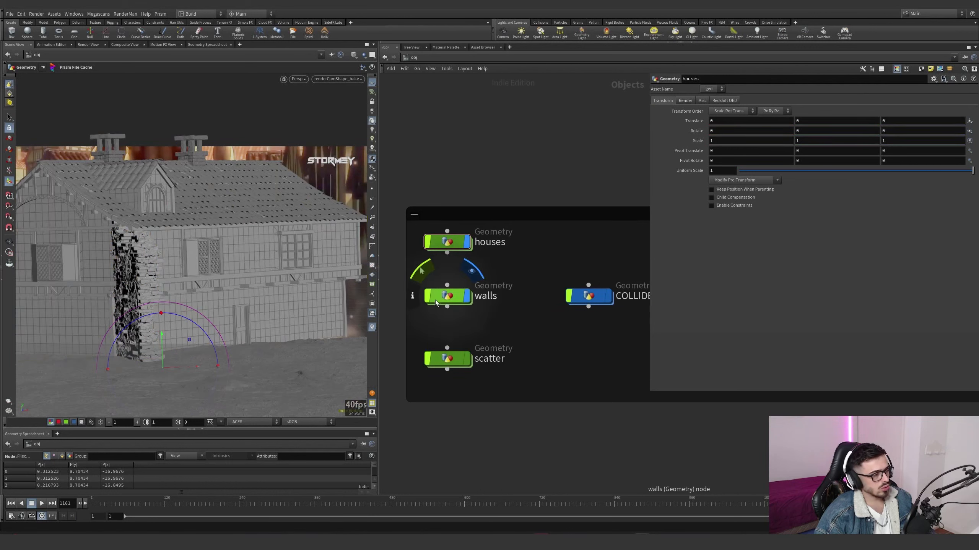
double_click(436, 301)
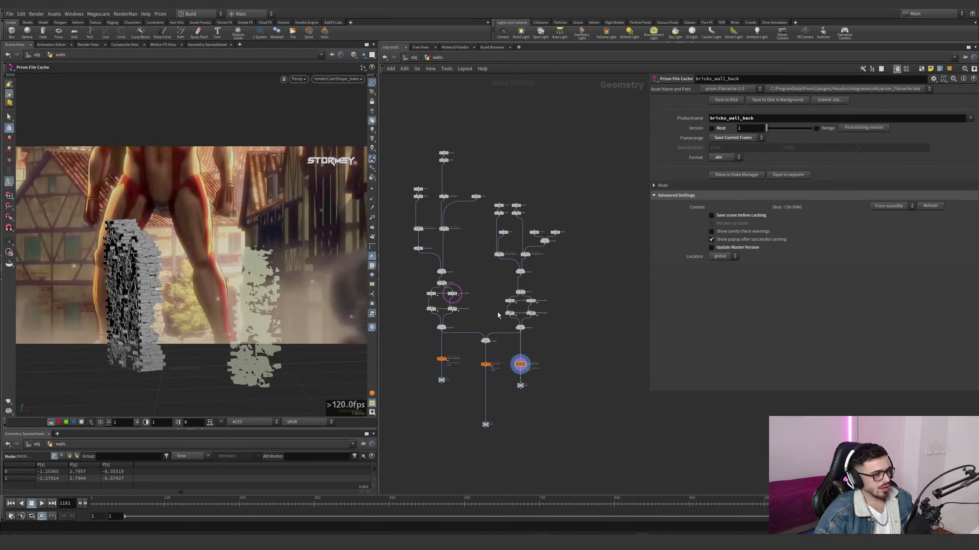
scroll(448, 245, "up", 3)
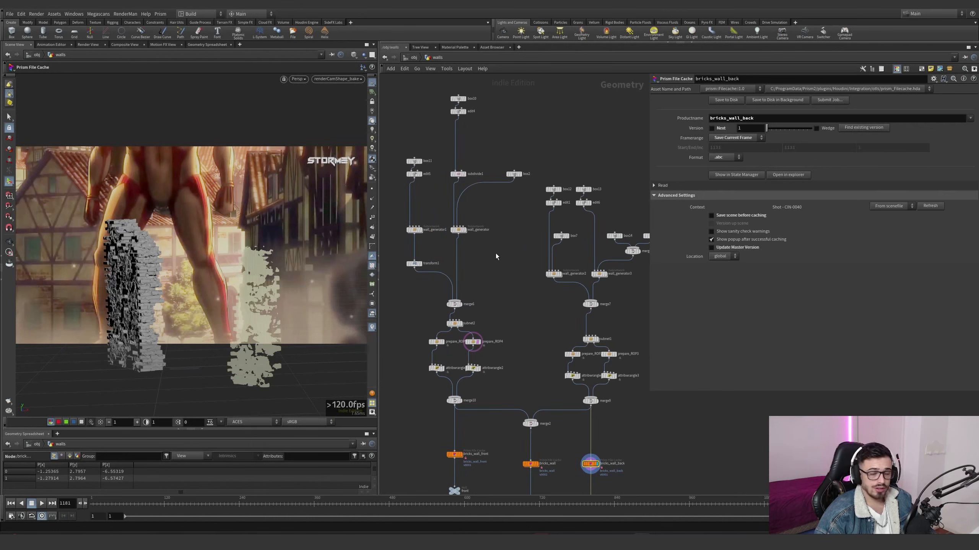
scroll(473, 91, "up", 5)
Display box10 and the edit4 node below it to inspect the wall's base shape.
left_click(455, 112)
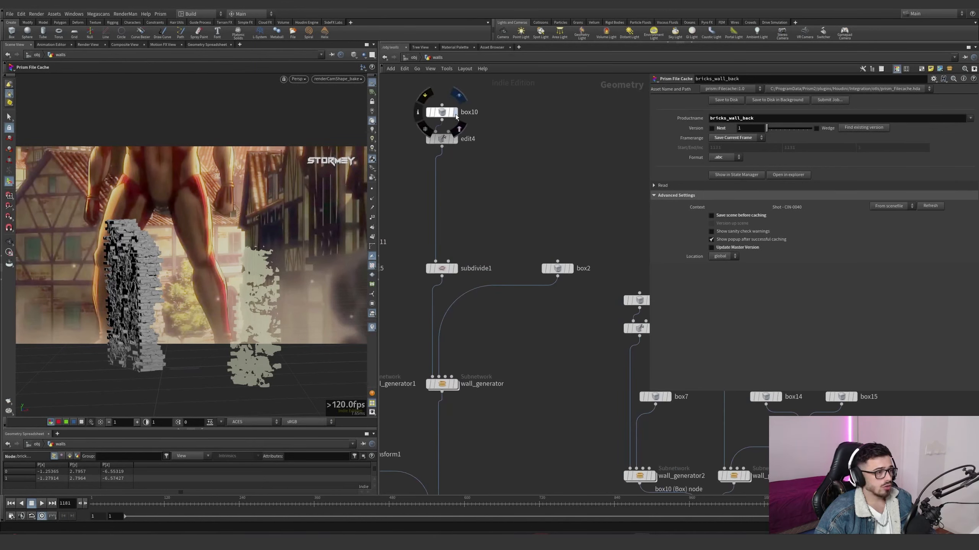
left_click(442, 112)
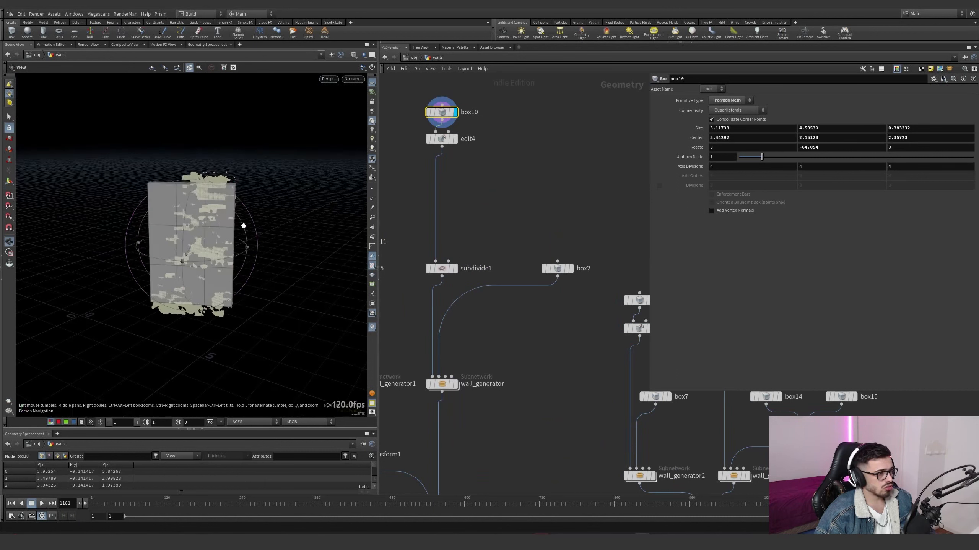
left_click(456, 139)
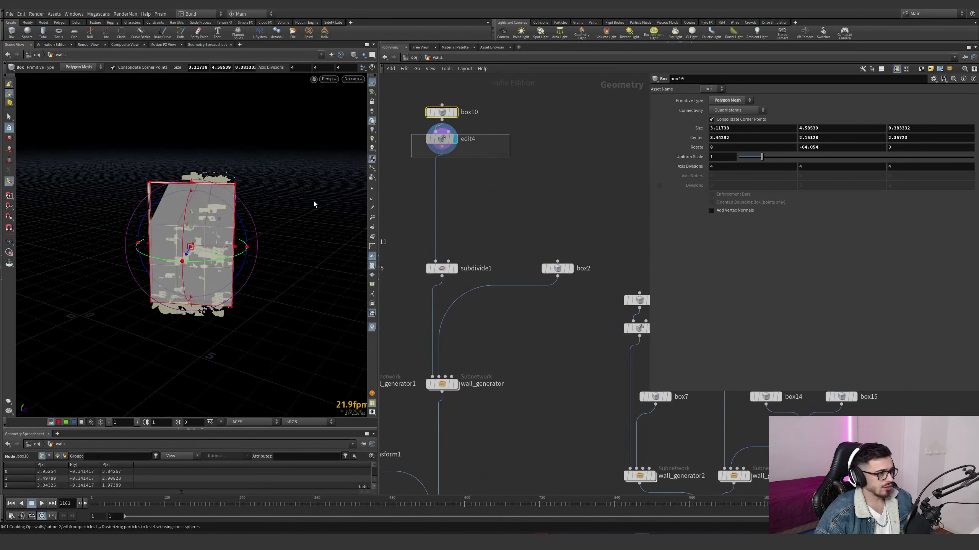
left_click(463, 155)
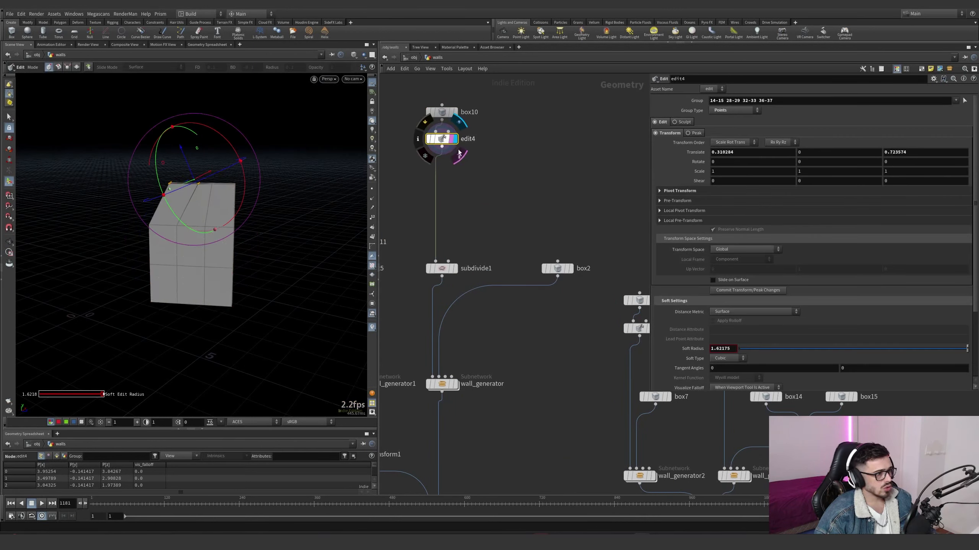
left_click_drag(199, 202, 395, 208, "alt")
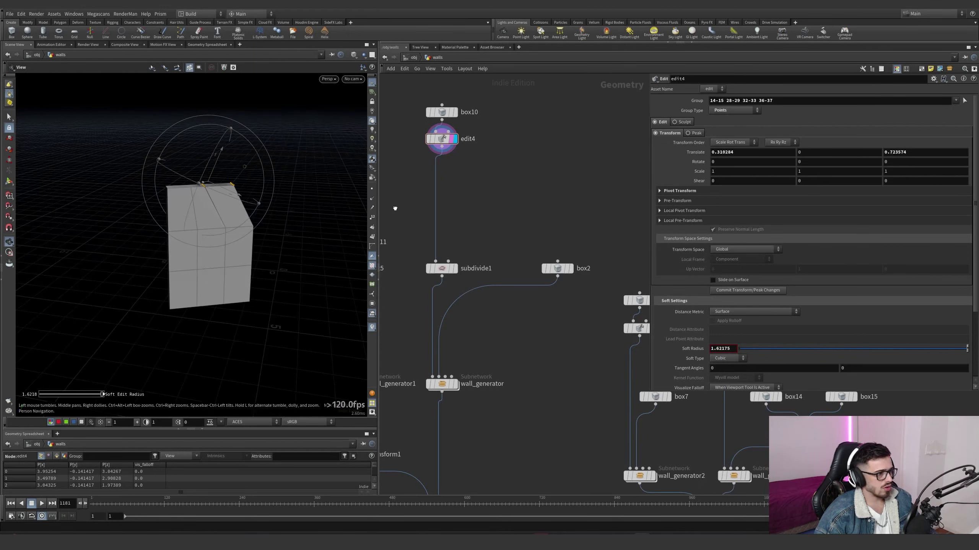
Display subdivide1 and box2, the two nodes feeding wall_generator, to compare their geometry.
left_click(455, 269)
left_click_drag(480, 286, 393, 247)
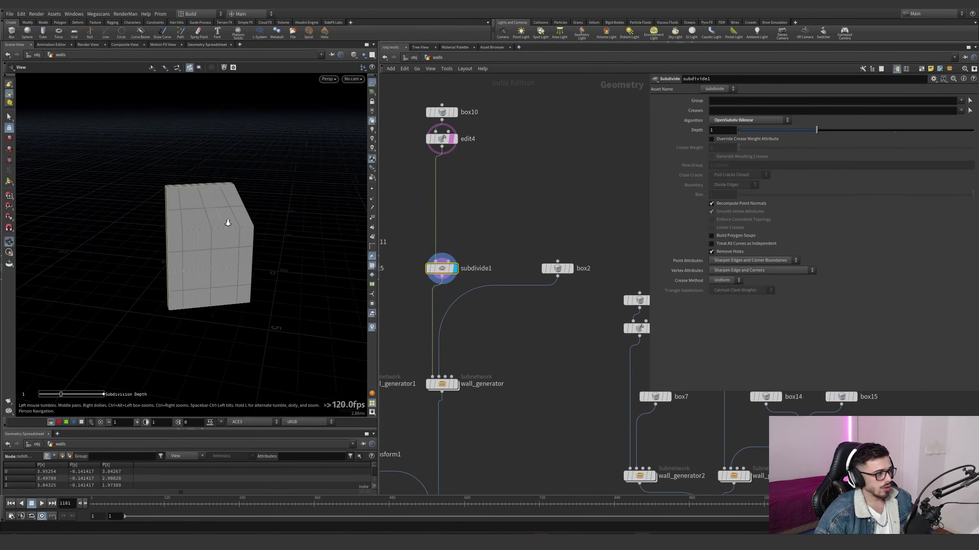
scroll(227, 221, "up", 4)
left_click_drag(228, 221, 203, 210, "alt")
left_click(572, 270)
left_click(559, 269)
scroll(208, 247, "down", 4)
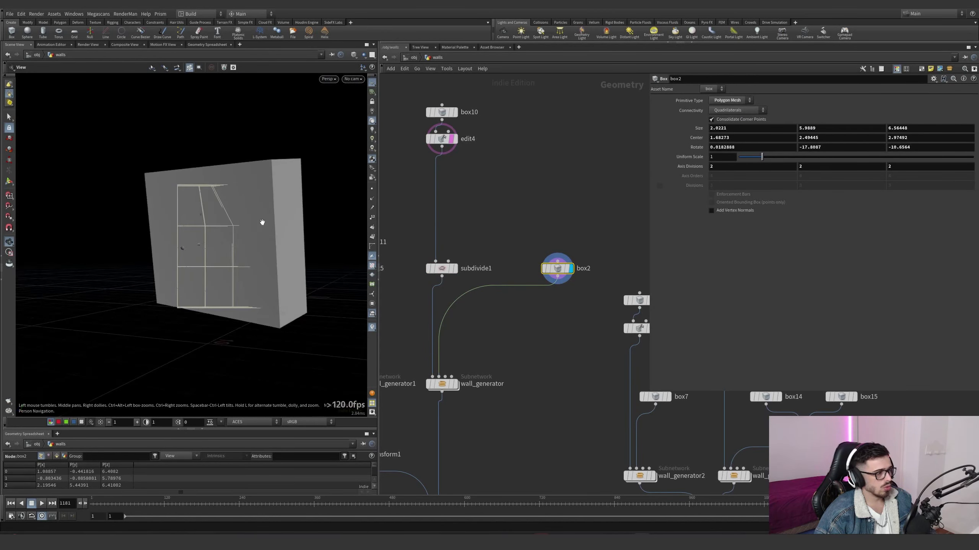
Display subdivide1 again and wall_generator to compare the base shape with the generated brick wall.
left_click(455, 269)
left_click(440, 268)
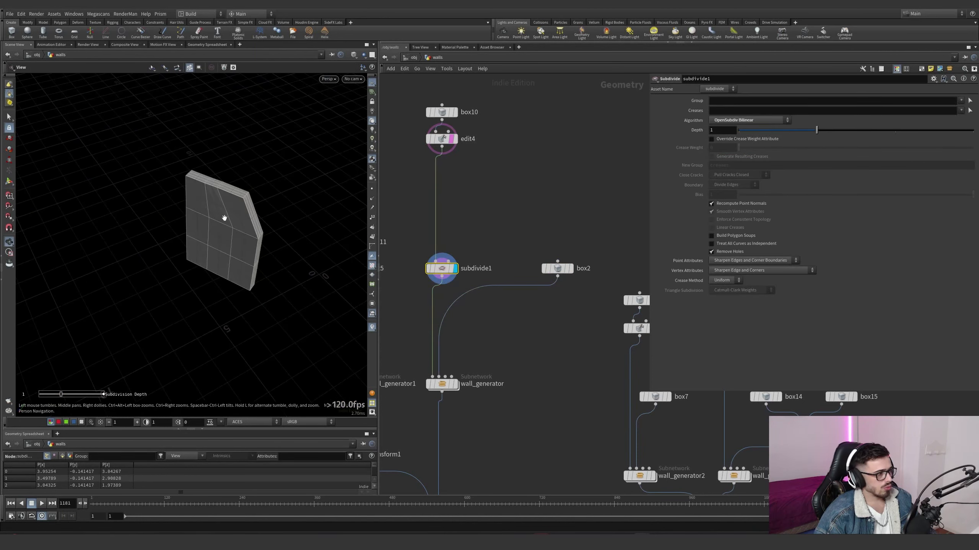
scroll(224, 218, "up", 4)
left_click_drag(224, 219, 276, 185, "alt")
left_click(462, 384)
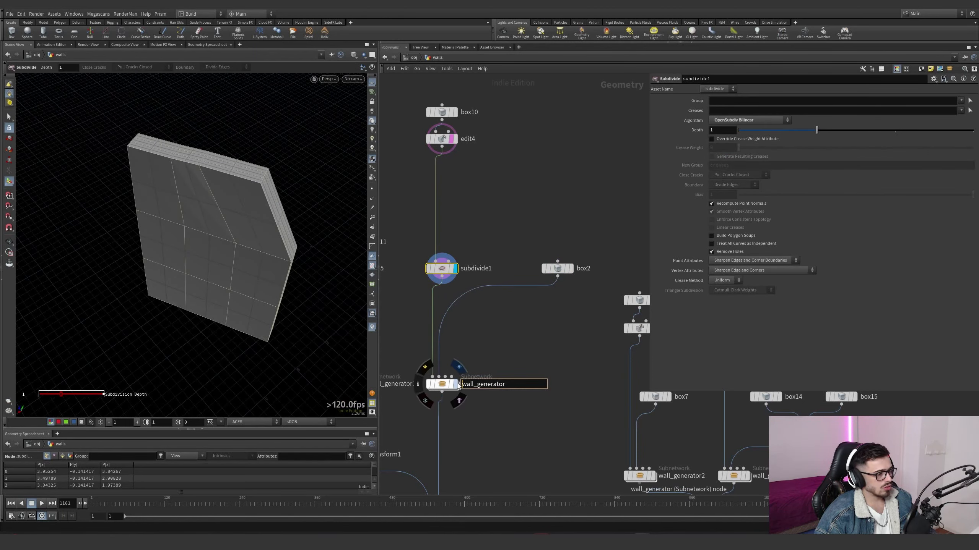
left_click(456, 384)
left_click(441, 384)
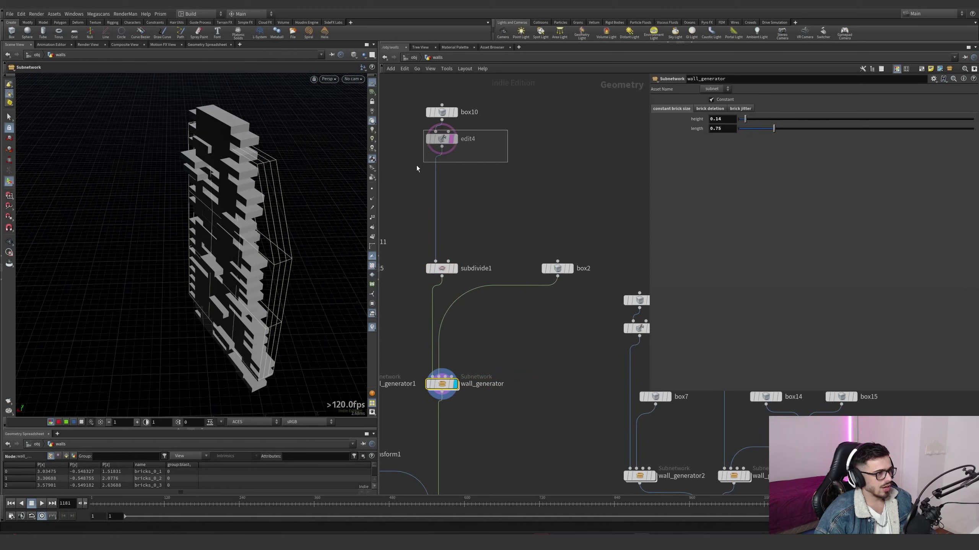
Try reshaping box10 with its viewport handles to test the response of wall_generator, and undo the changes.
left_click_drag(416, 165, 417, 166)
key("Return")
left_click_drag(222, 164, 270, 135)
key("ctrl+z")
key("ctrl+z")
left_click_drag(483, 119, 404, 102)
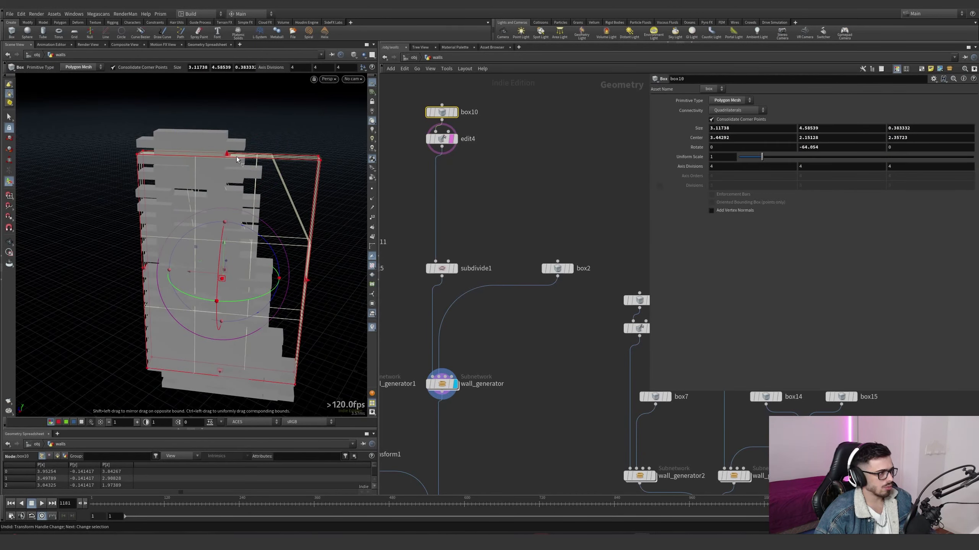
left_click_drag(277, 231, 269, 156, "alt")
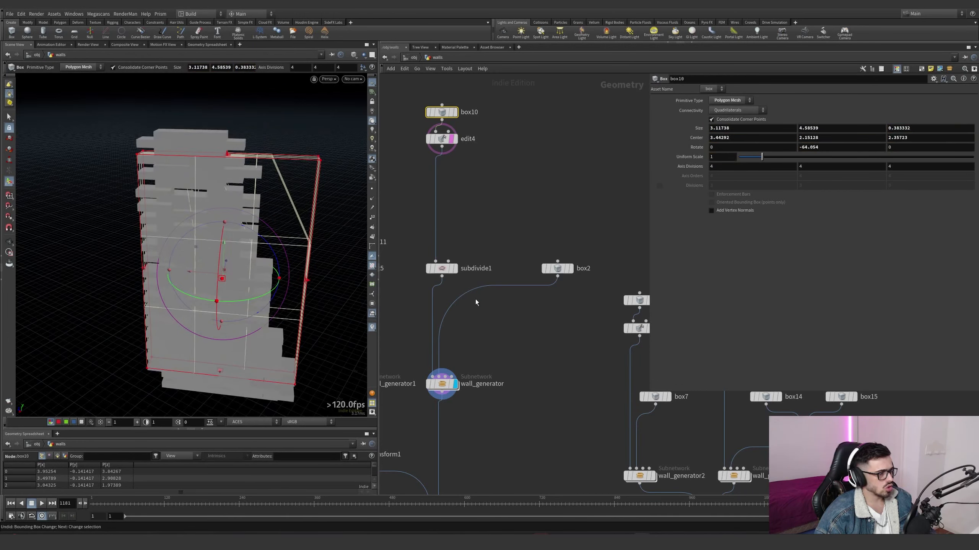
Open the wall_generator subnetwork and display the connectivity1 node below its first input.
left_click(443, 385)
double_click(442, 385)
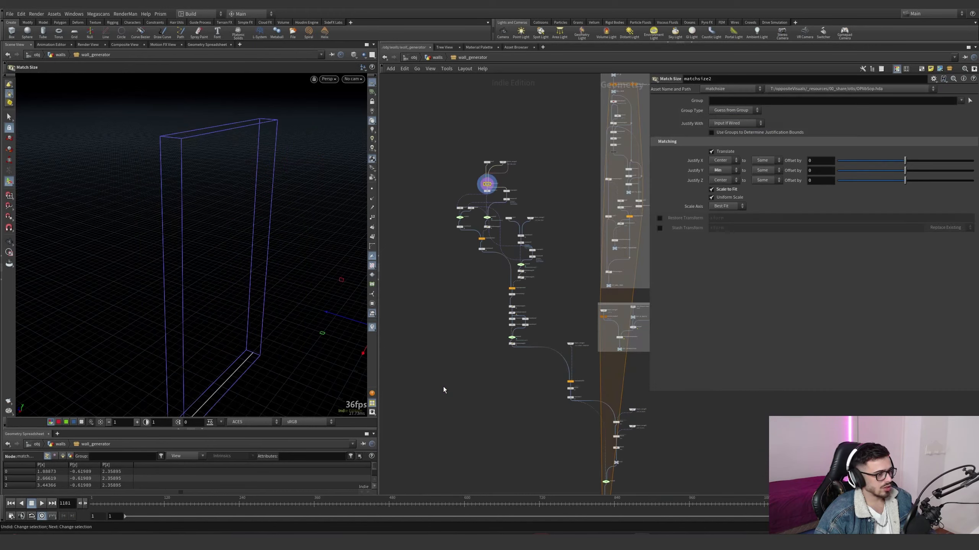
scroll(518, 214, "up", 6)
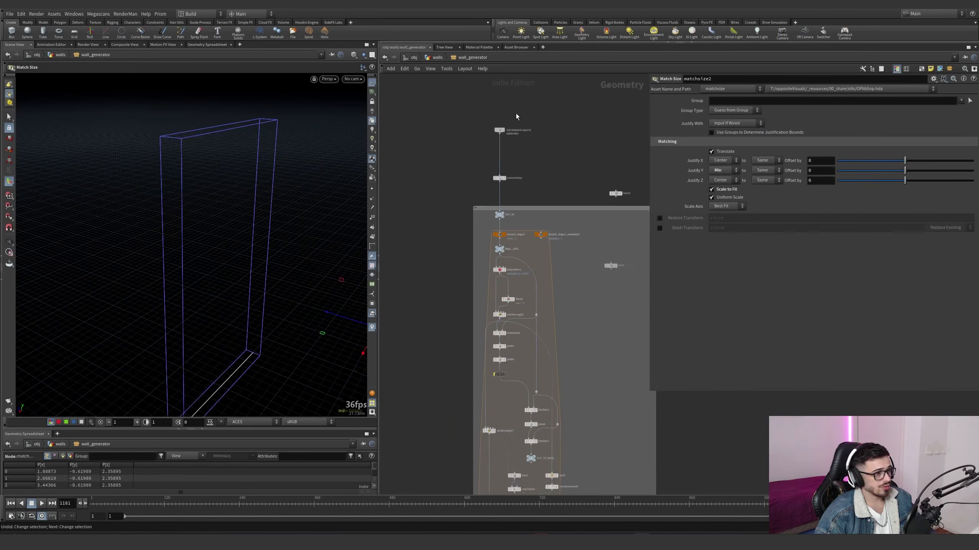
left_click(495, 270)
left_click(477, 269)
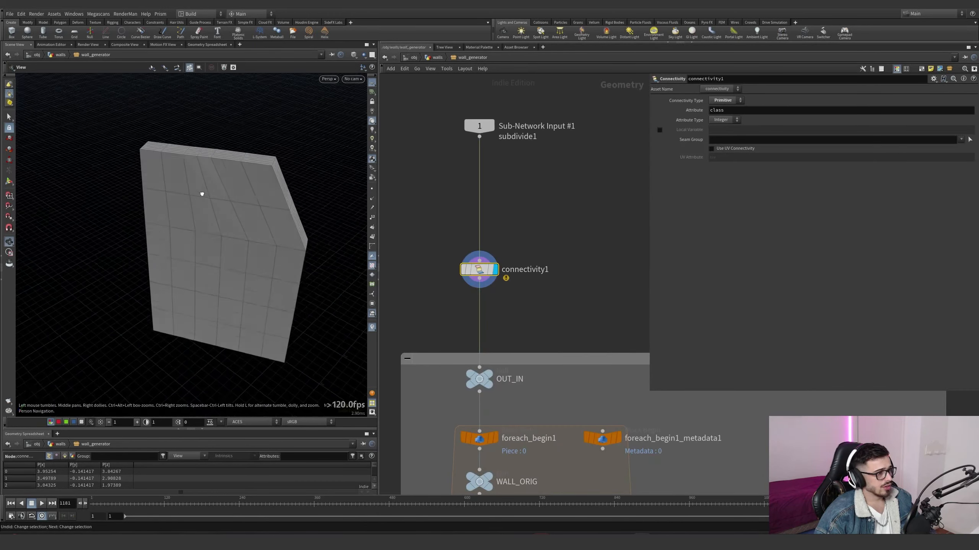
Display the foreach_begin1 and WALL_ORIG nodes at the start of the for-each loop.
middle_click_drag(523, 285, 542, 177)
scroll(478, 231, "down", 2)
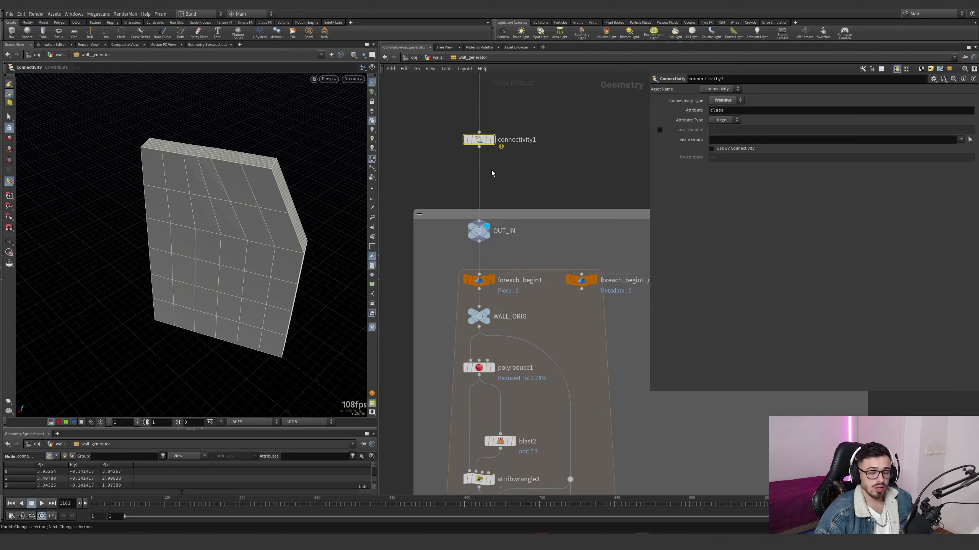
middle_click_drag(495, 282, 493, 228)
left_click(491, 226)
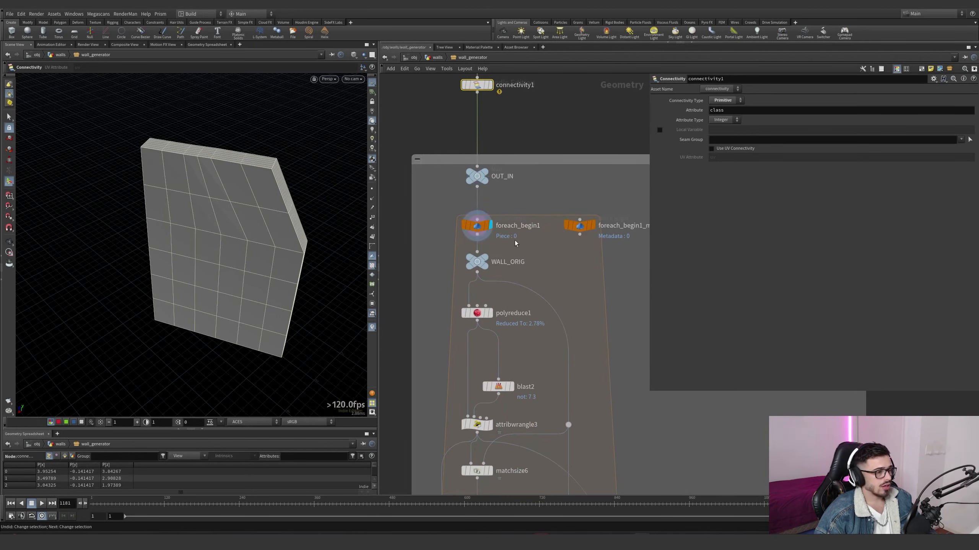
left_click(487, 259)
left_click_drag(548, 273, 482, 261)
Display polyreduce1 and blast2 to inspect the simplified wall and the isolated points.
left_click(491, 313)
left_click(482, 314)
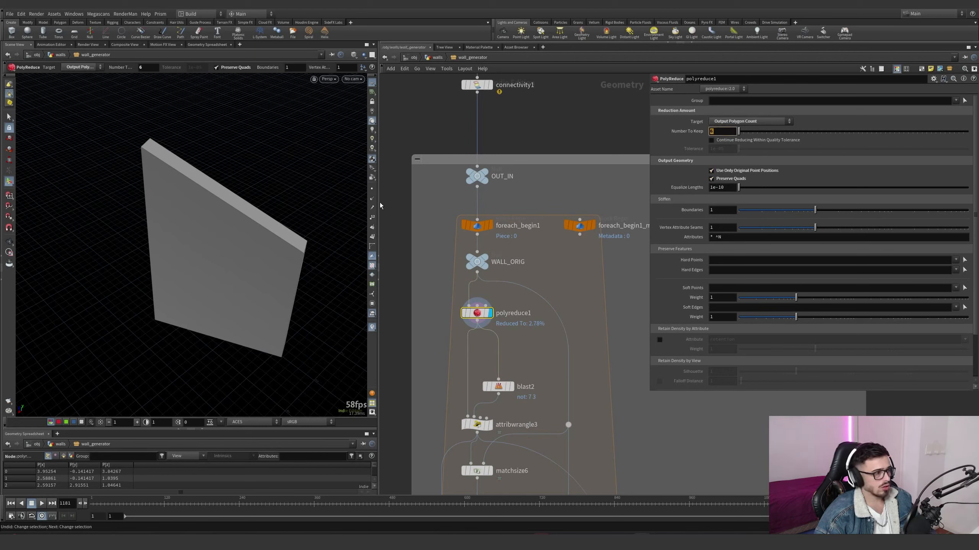
left_click_drag(317, 259, 277, 248, "alt")
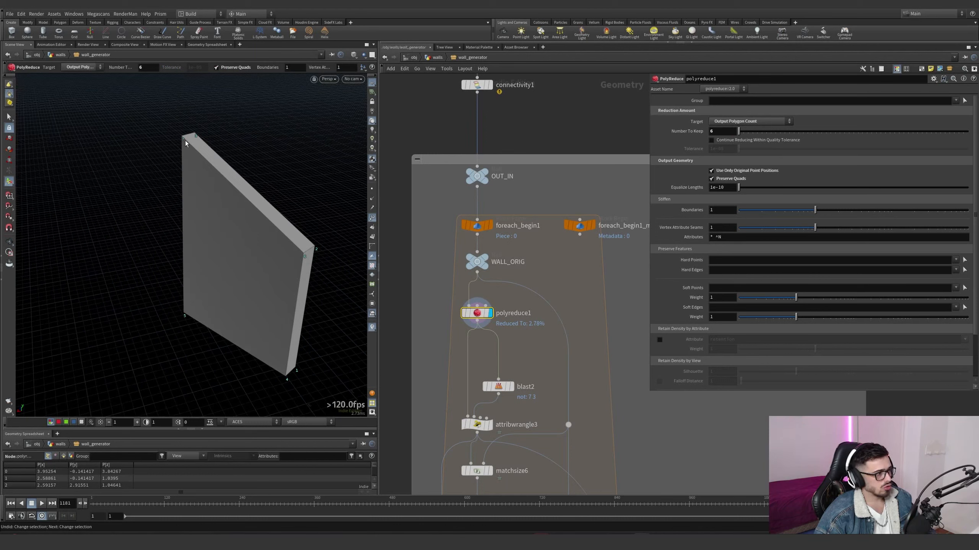
middle_click_drag(516, 321, 503, 265)
left_click(501, 331)
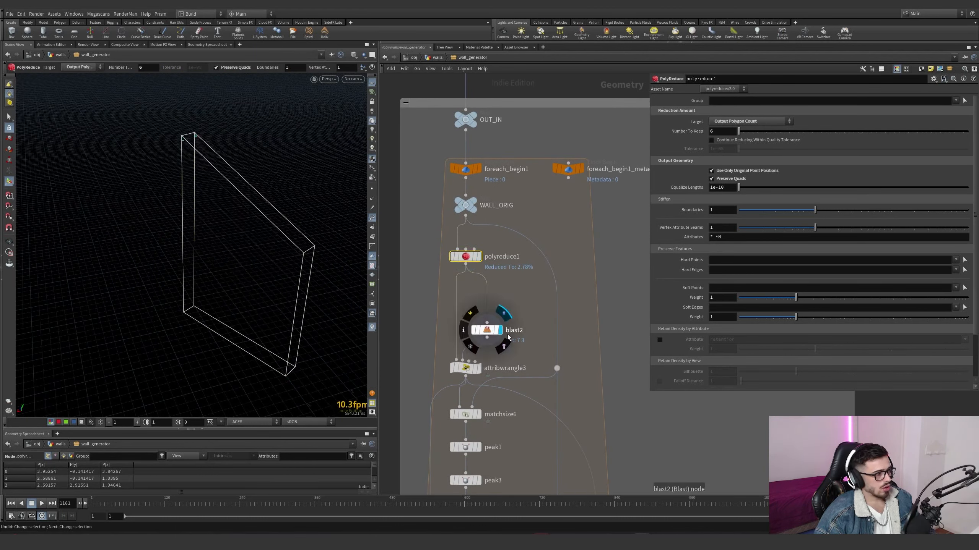
left_click(487, 330)
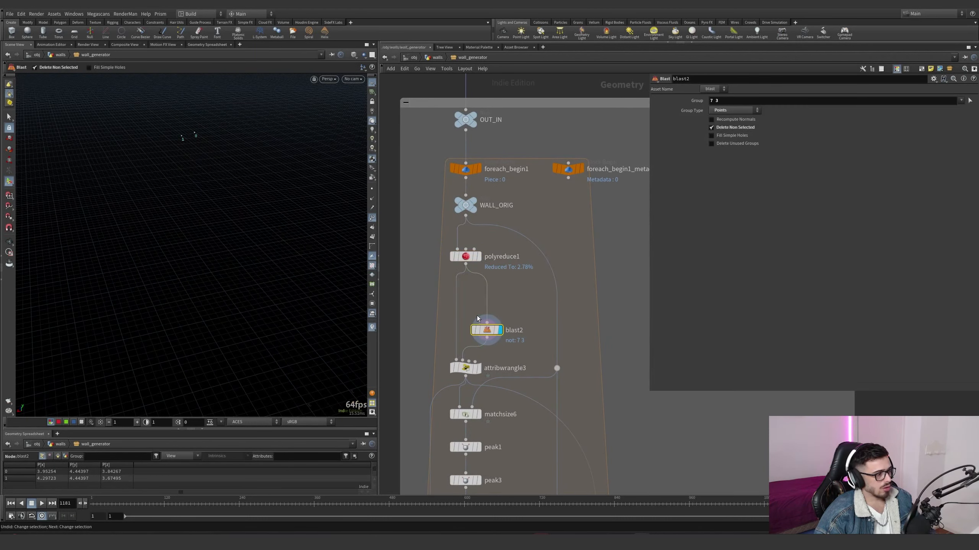
Display attribwrangle3 and template WALL_ORIG to compare the squared-off wall with the original.
left_click(479, 370)
left_click(467, 369)
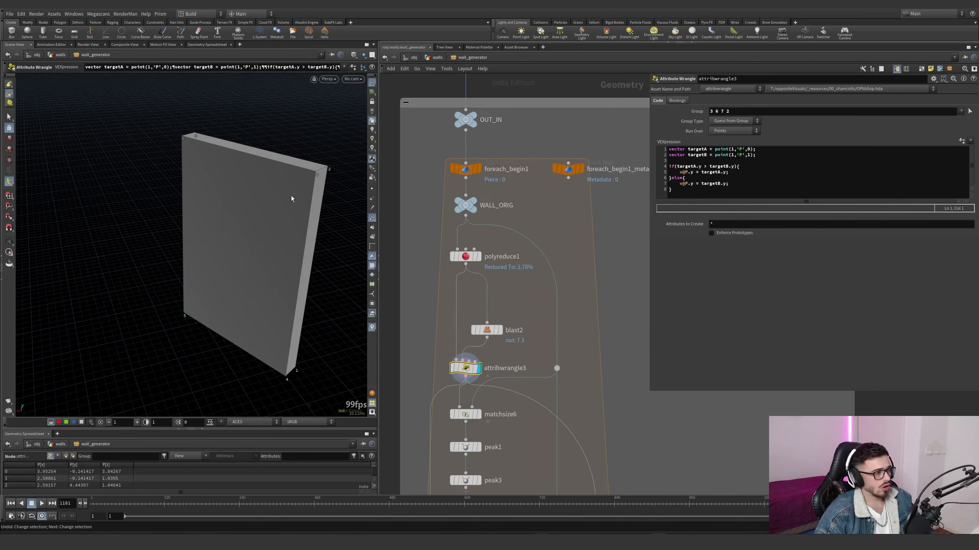
left_click(472, 211)
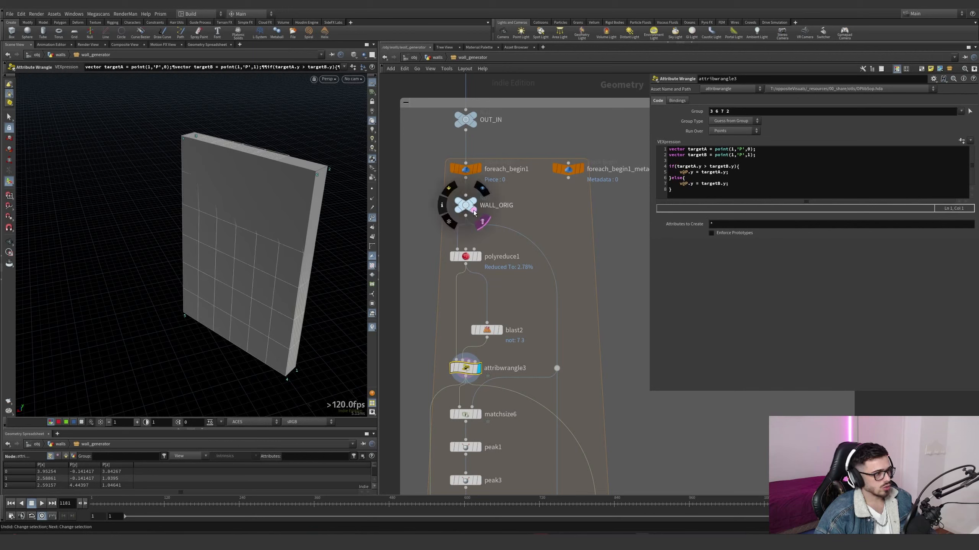
left_click_drag(286, 199, 320, 182)
middle_click_drag(541, 352, 525, 262)
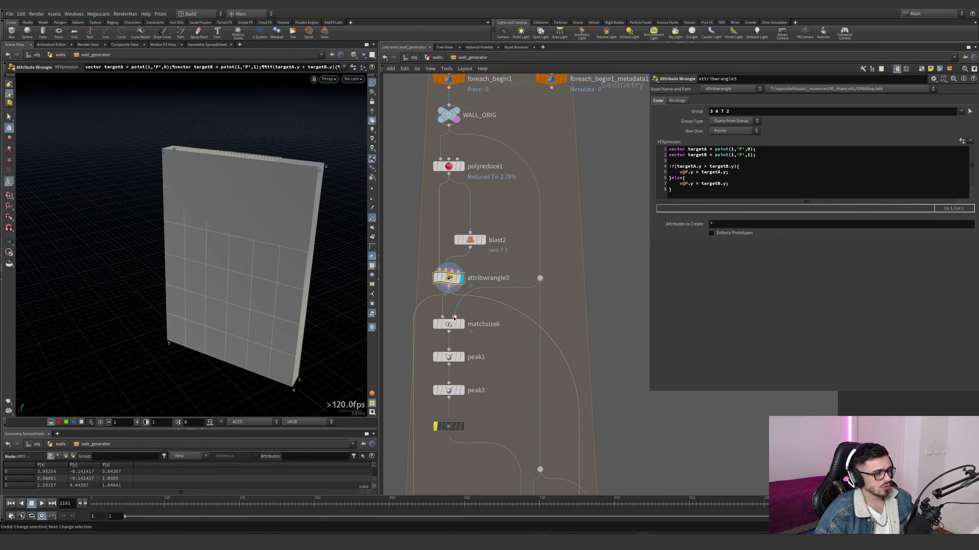
Display matchsize6 from above and review its settings alongside the attribwrangle3 code.
left_click(461, 324)
key("Escape")
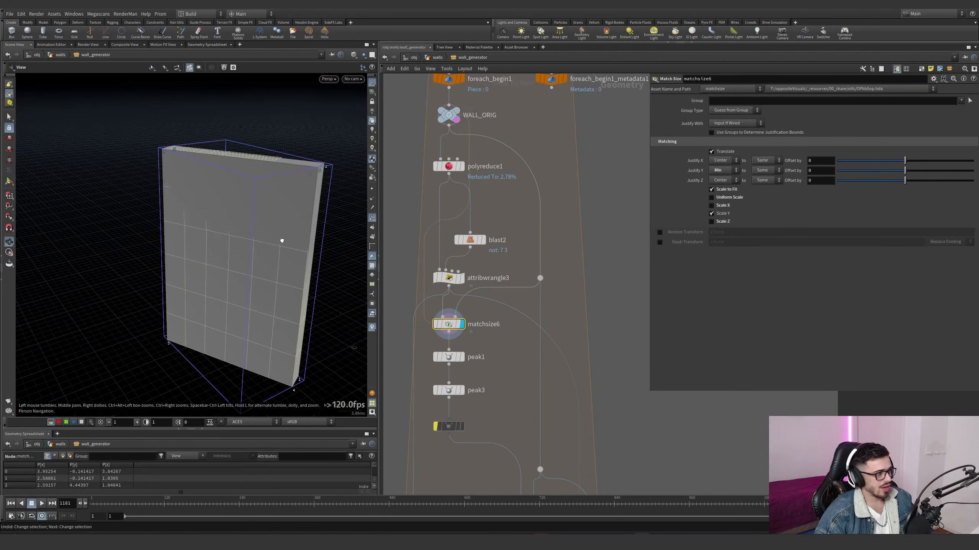
left_click_drag(282, 240, 241, 276)
key("Return")
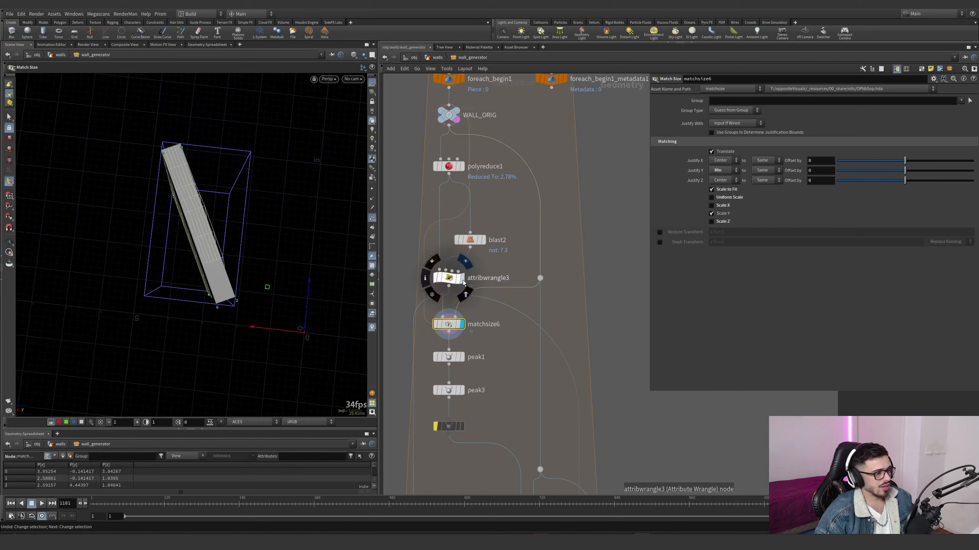
left_click(448, 278)
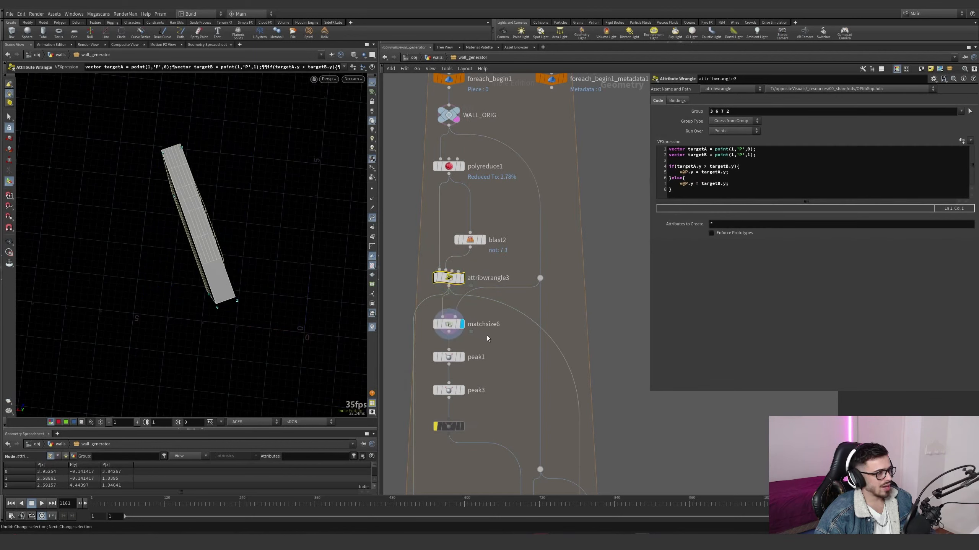
left_click(448, 324)
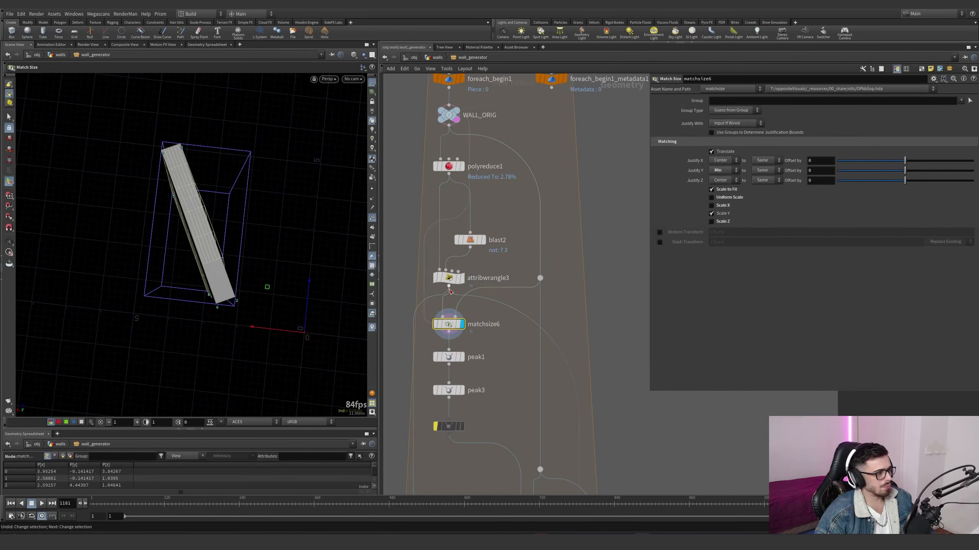
Display WALL_ORIG, matchsize6 and peak1 in turn to compare the original wall with the matched one.
left_click(462, 324)
left_click(466, 99)
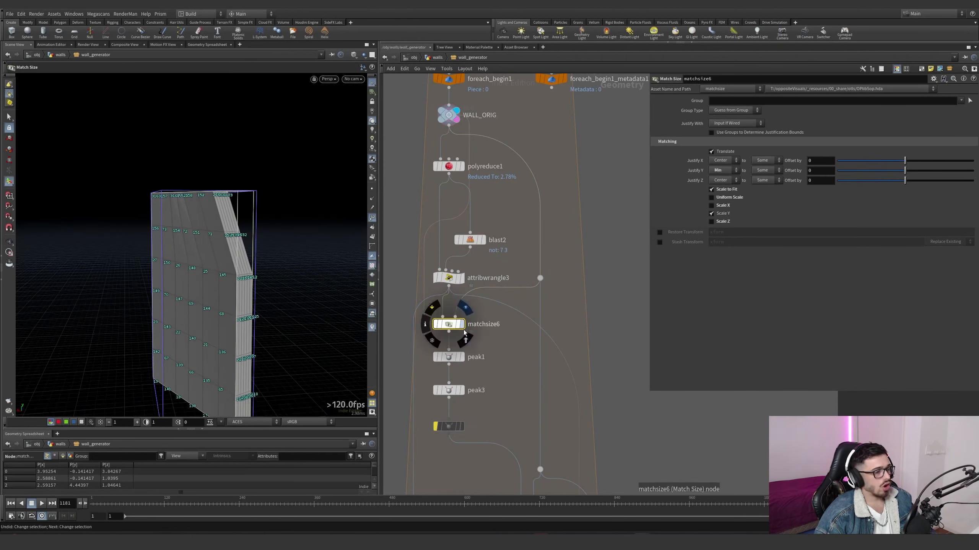
left_click(465, 308)
left_click(463, 358)
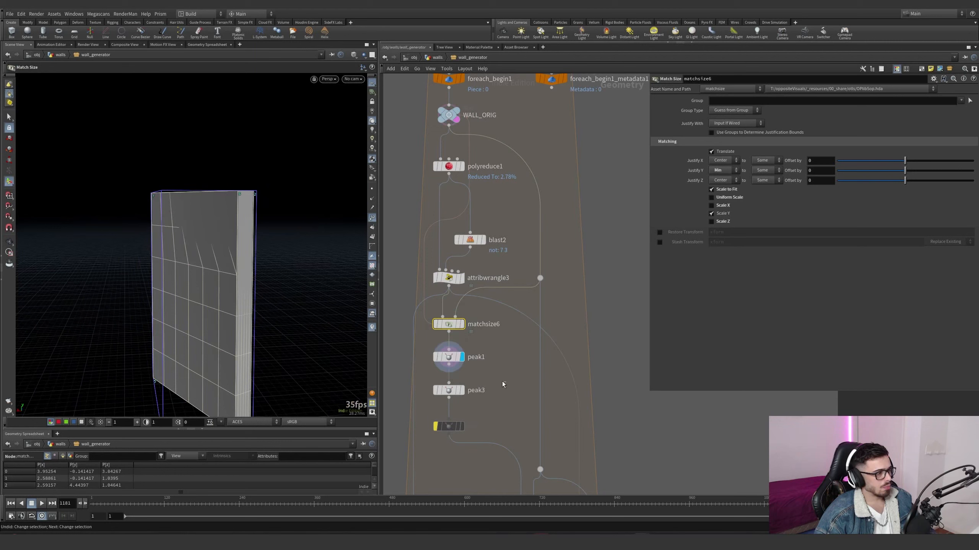
Review peak1's settings, display peak3 and bypass it to see how it changes the wall's faces.
left_click(443, 357)
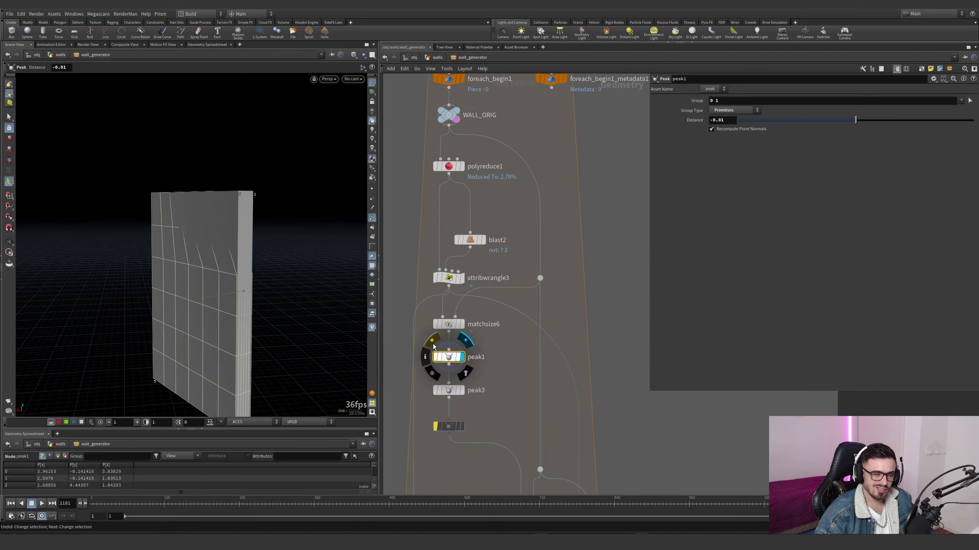
left_click(462, 390)
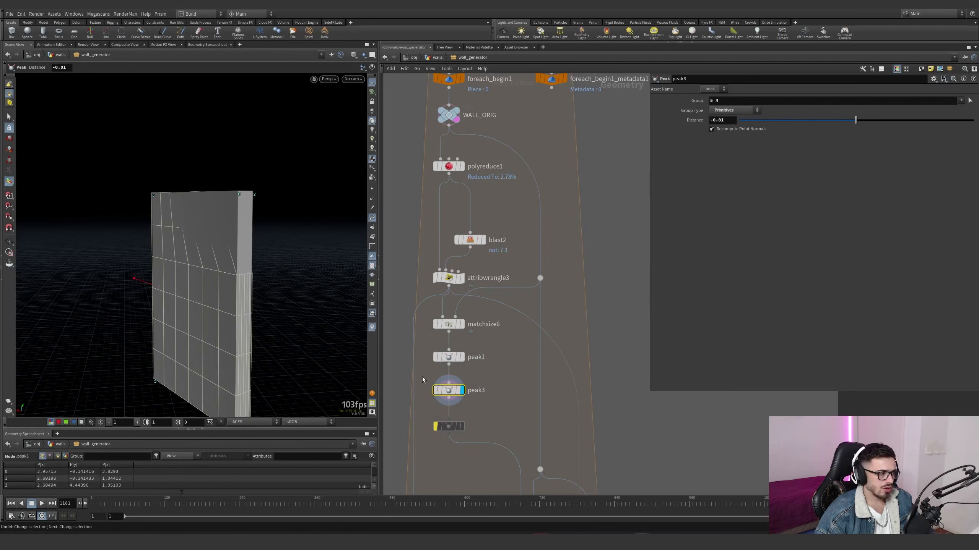
left_click(447, 391)
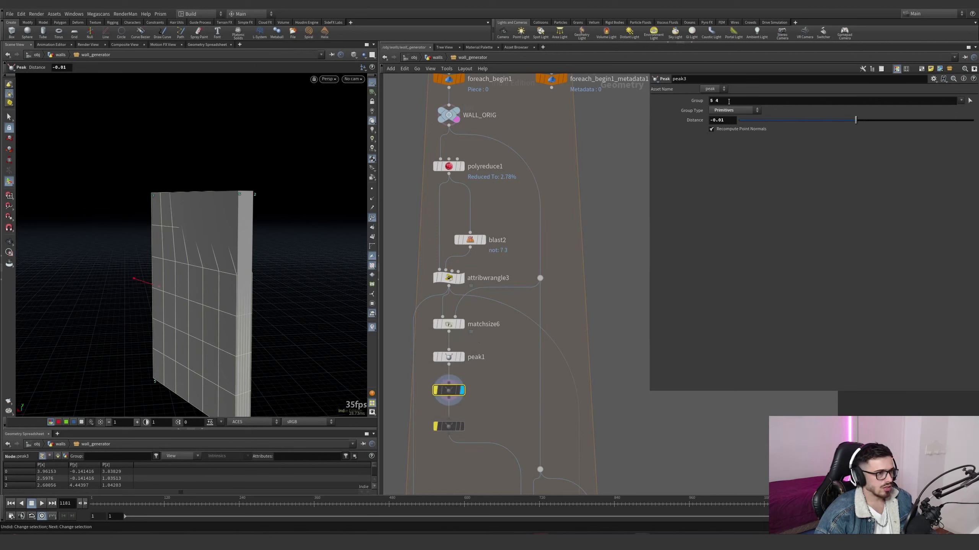
key("Escape")
left_click_drag(269, 177, 208, 343)
key("Return")
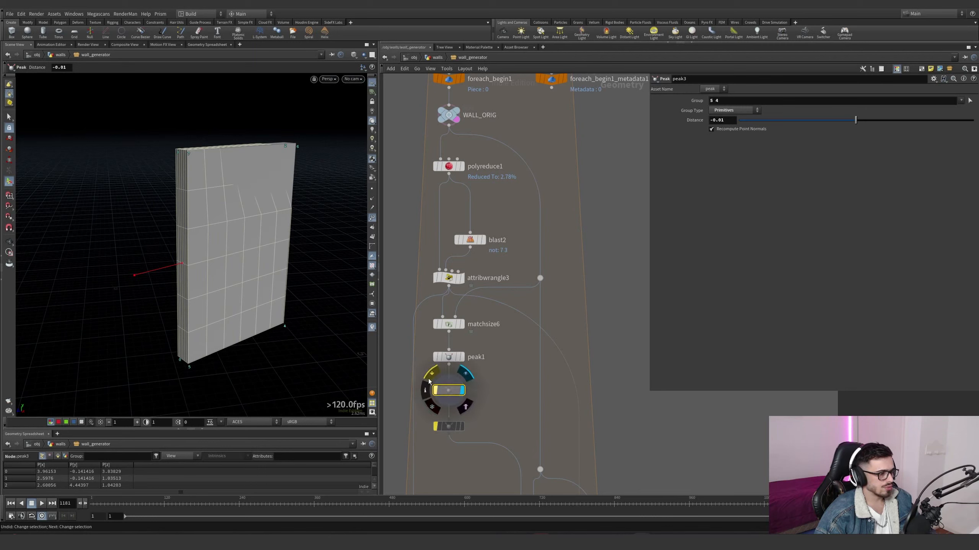
Re-enable peak3 and inspect the wall faces that peak1 and peak3 offset from several sides.
left_click(448, 357)
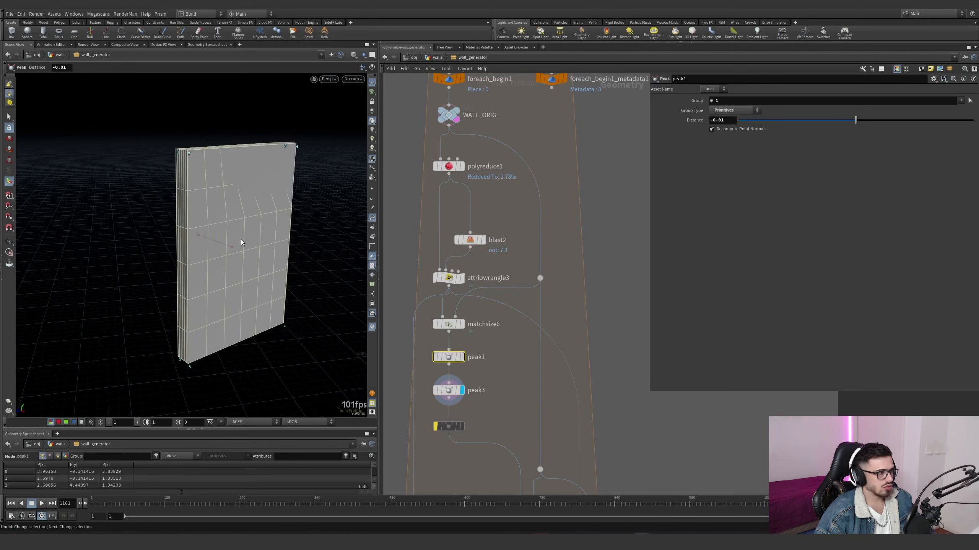
left_click_drag(230, 298, 240, 367, "alt")
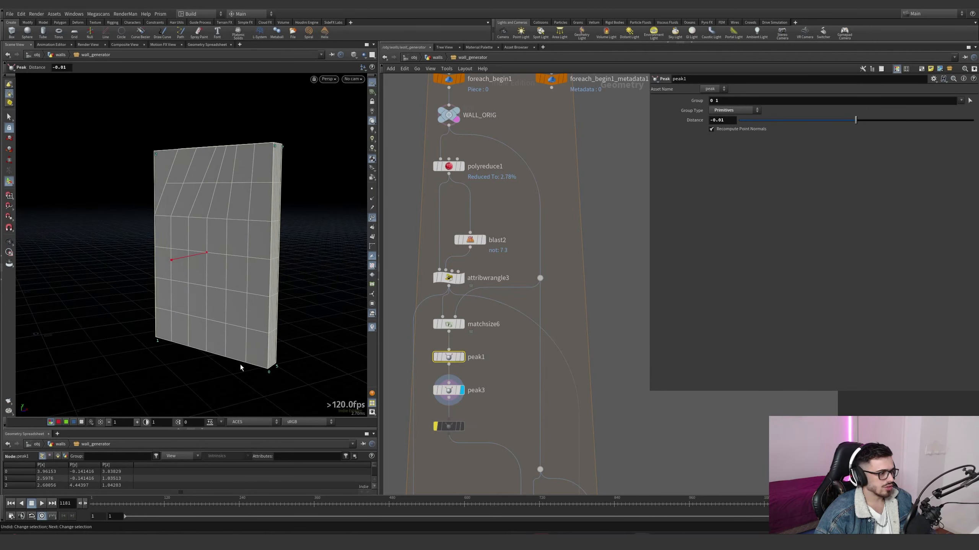
mouse_move(173, 261)
left_mouse_down()
mouse_move(153, 269)
mouse_move(167, 262)
left_mouse_up()
key("ctrl+z")
middle_click_drag(551, 291, 540, 245)
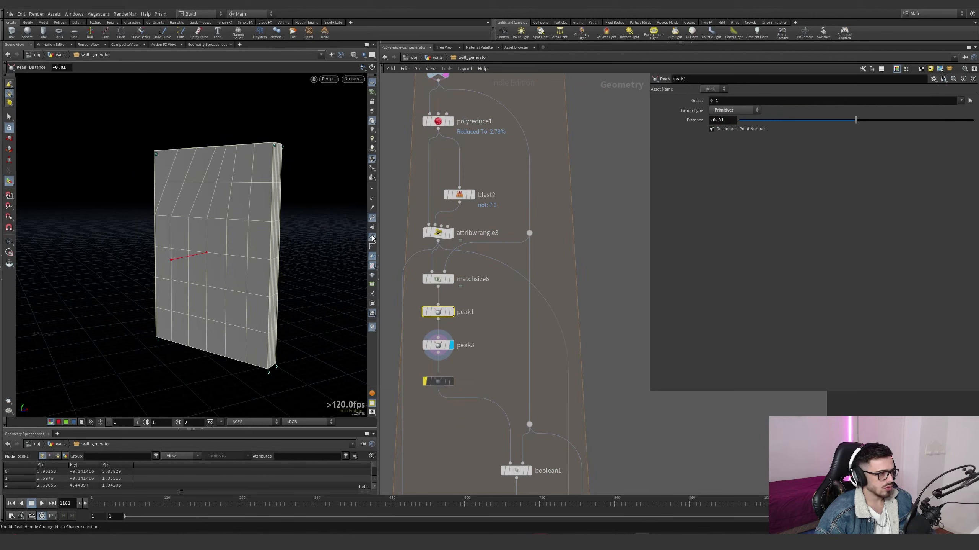
key("Escape")
left_click_drag(296, 286, 84, 251)
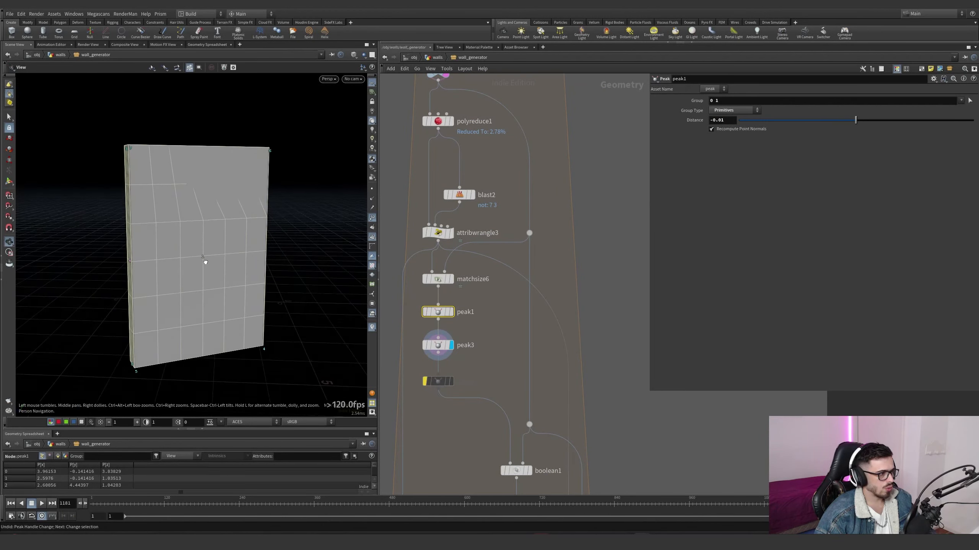
left_click_drag(204, 261, 169, 213, "alt")
left_click(438, 345)
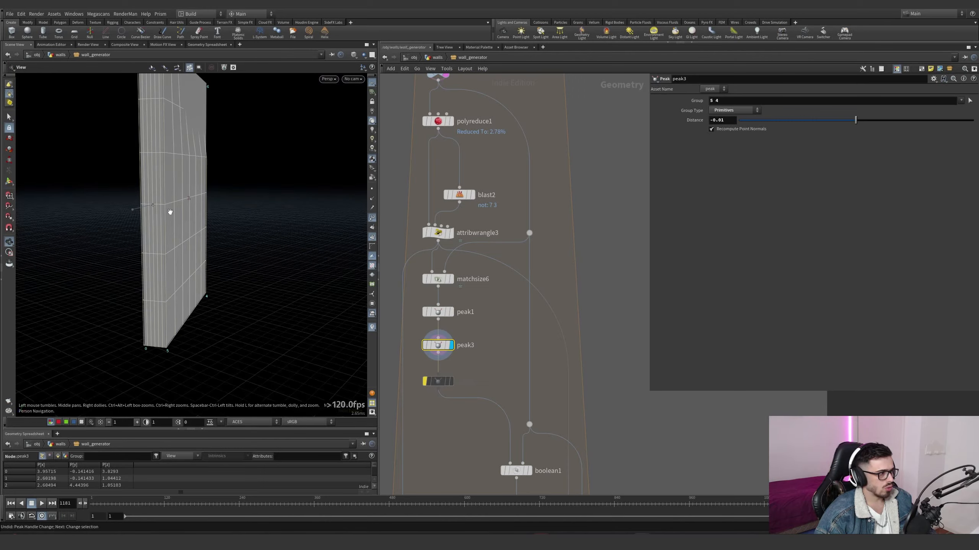
key("Return")
Display boolean1 and examine the subtracted geometry from the side along with its settings.
scroll(466, 209, "down", 3)
scroll(488, 365, "up", 2)
left_click(483, 379)
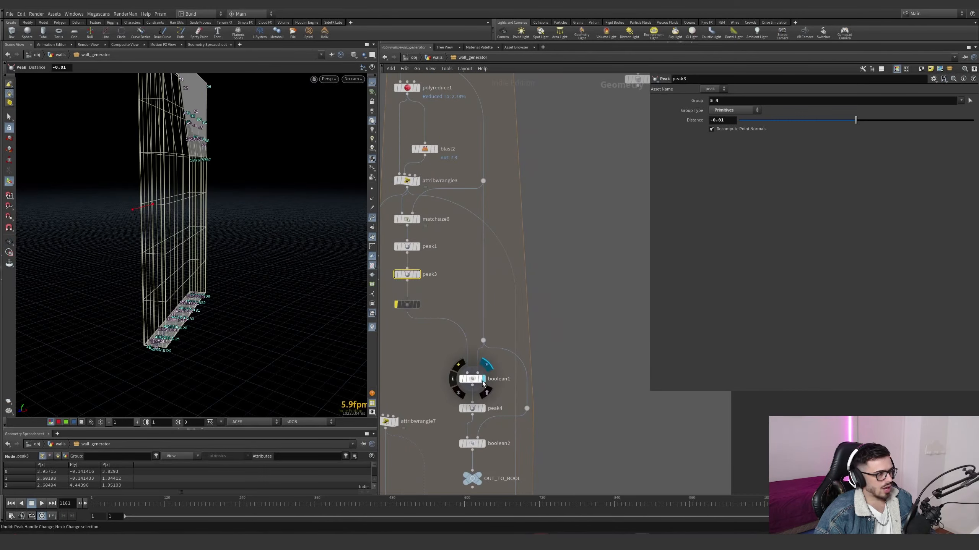
left_click(472, 379)
left_click_drag(162, 231, 308, 212)
key("Return")
middle_click_drag(462, 386, 462, 366)
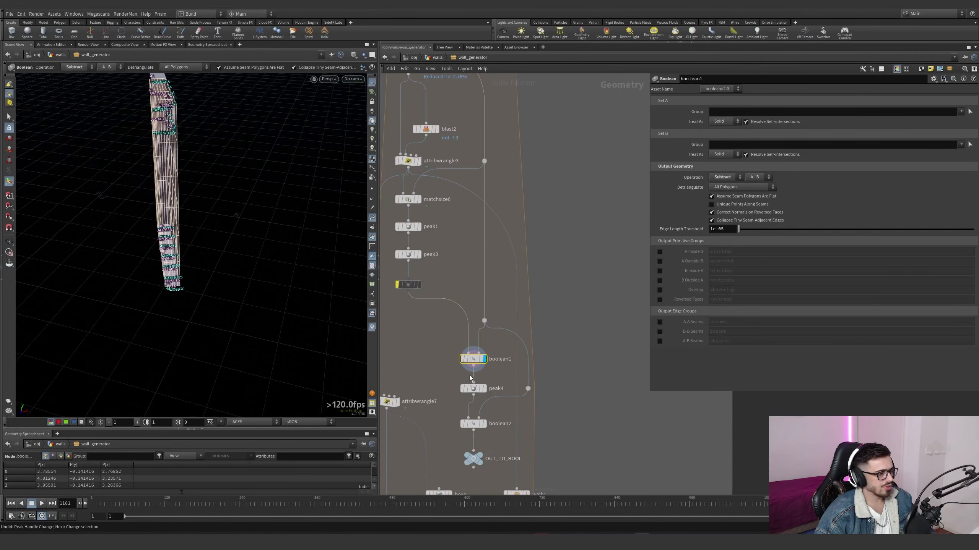
Display peak4 and inspect the enlarged cutter pieces around the wall.
left_click(483, 389)
left_click(473, 388)
left_click_drag(226, 218, 239, 185)
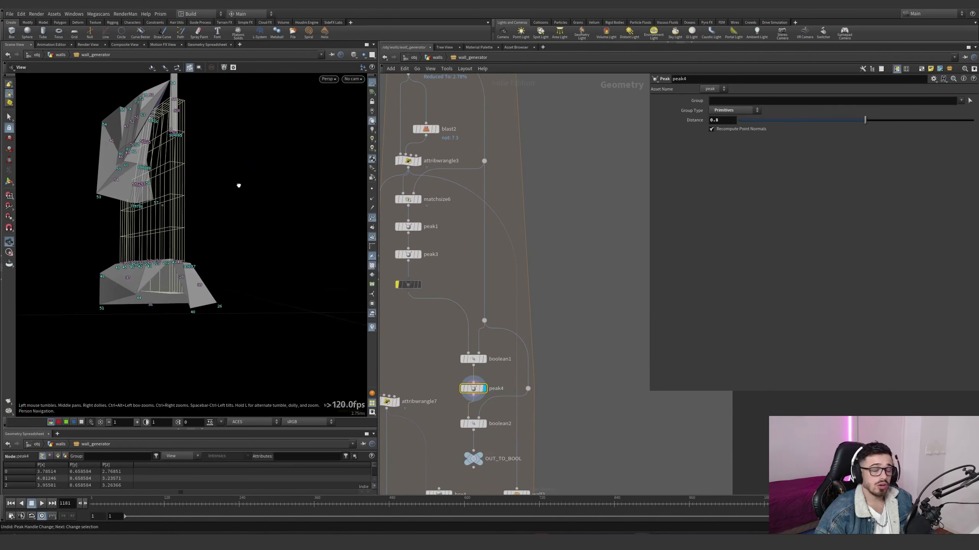
middle_click_drag(484, 430, 495, 369)
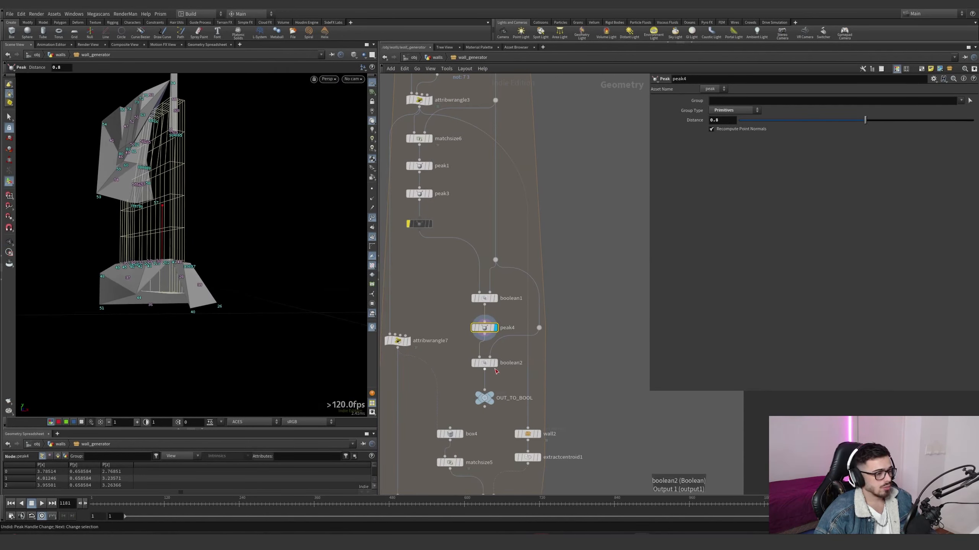
Display boolean2 and OUT_TO_BOOL to inspect the final cutters, and check the network's dependency link options.
left_click(496, 366)
left_click(484, 363)
left_click_drag(227, 213, 183, 193)
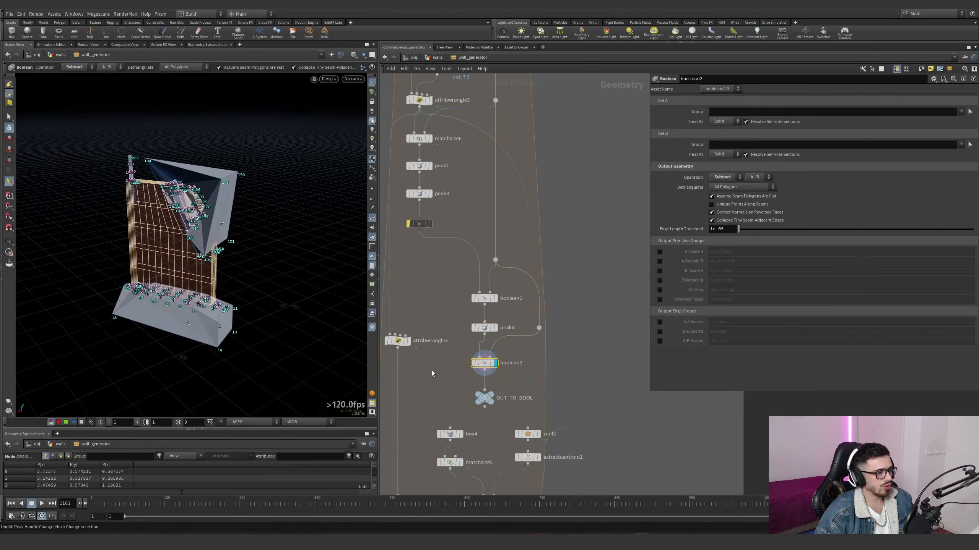
left_click(494, 402)
left_click(429, 68)
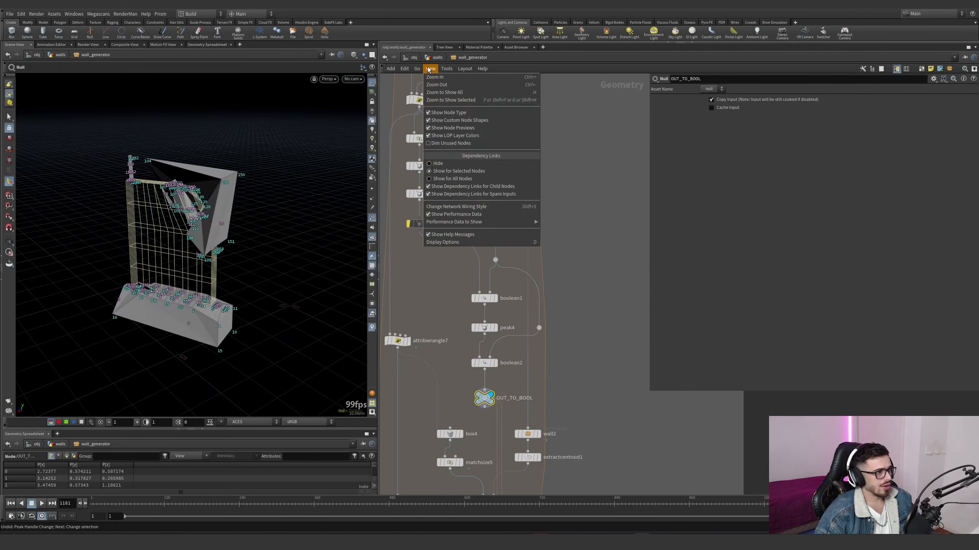
left_click(480, 179)
Display attribwrangle7 and review its VEX lines for the length, height and width vectors against the wall.
scroll(587, 305, "down", 5)
left_click_drag(509, 217, 442, 265)
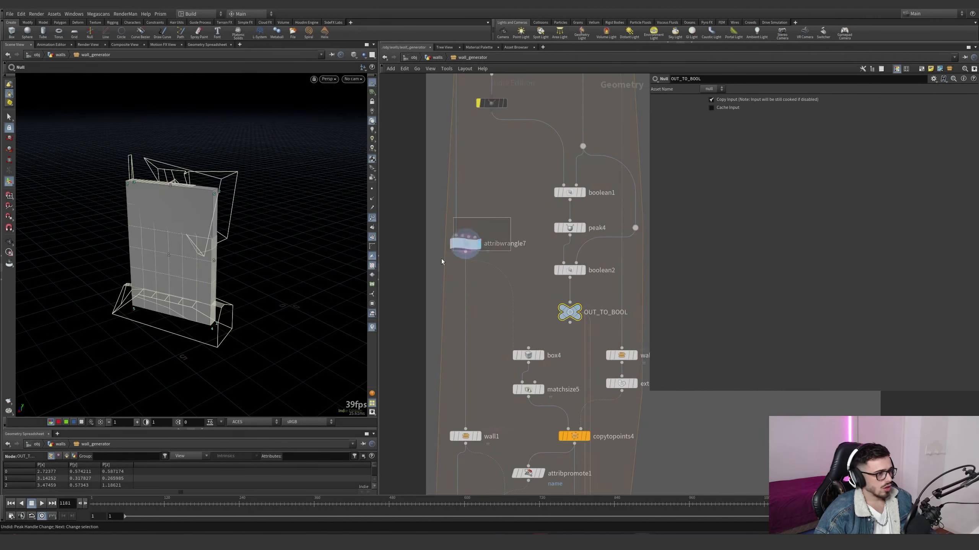
left_click_drag(794, 161, 647, 140)
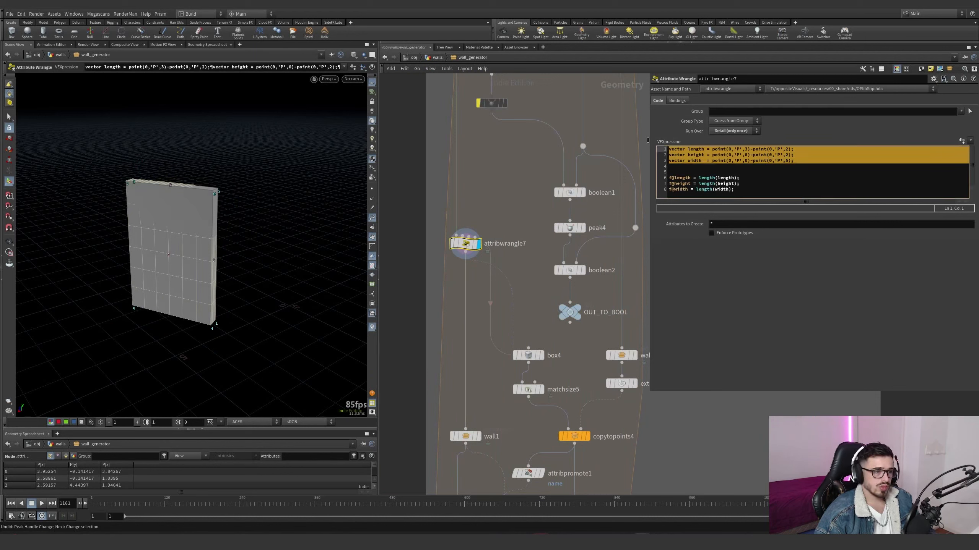
left_click(517, 201)
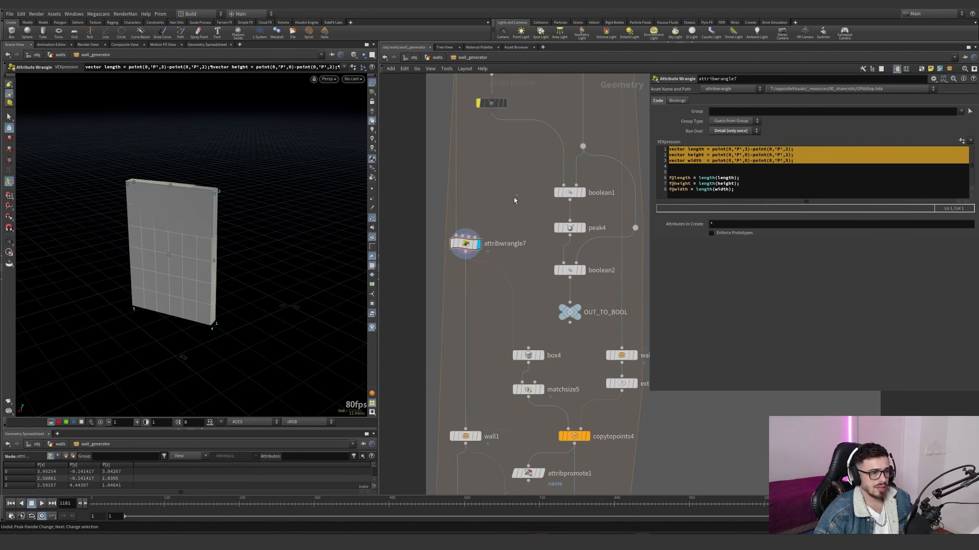
left_click(700, 178)
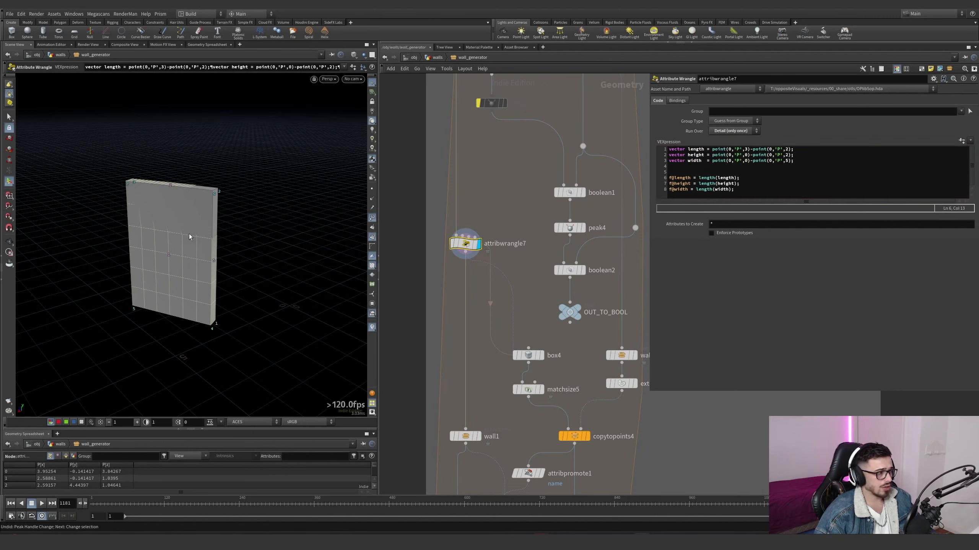
left_click_drag(189, 234, 219, 207, "alt")
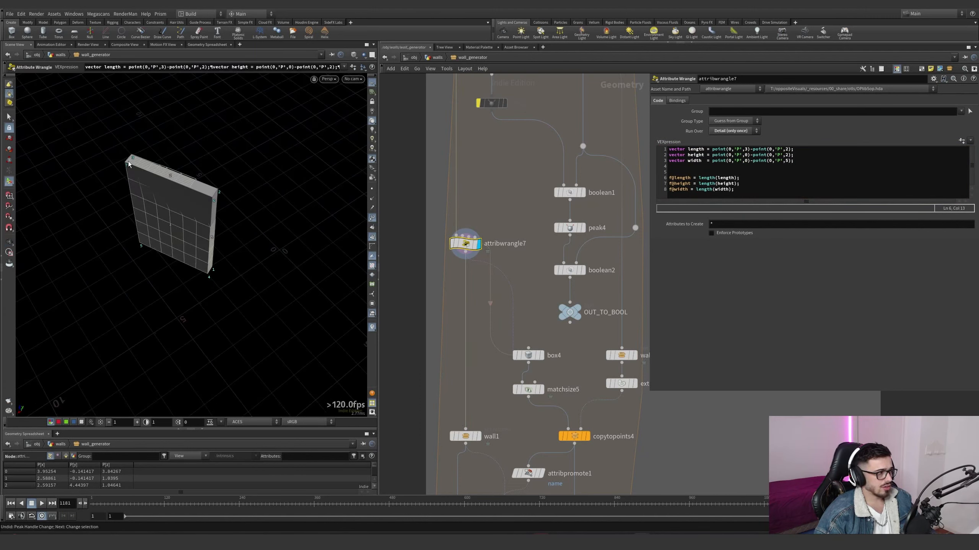
left_click_drag(131, 157, 279, 175, "alt")
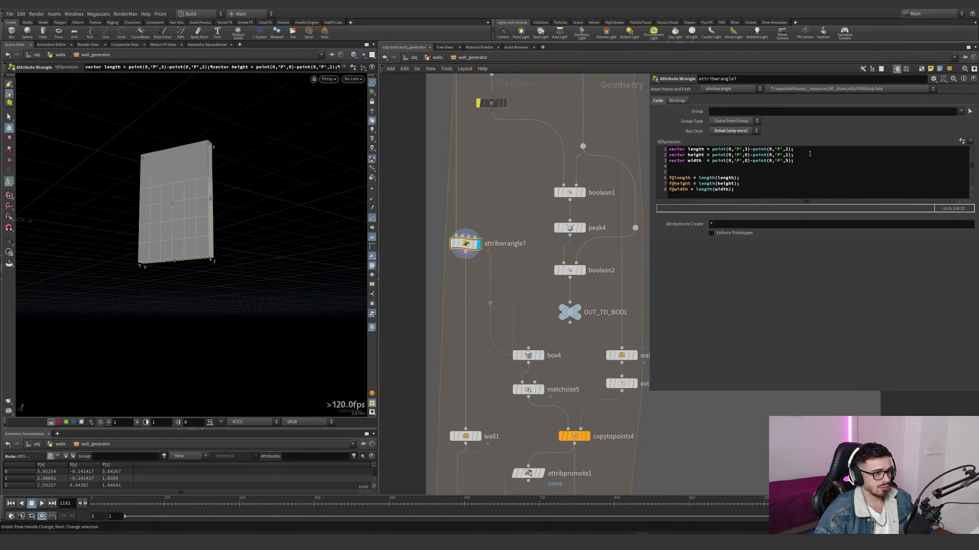
Compare the length and height vector lines in attribwrangle7 with the wall's numbered corner points.
left_click_drag(794, 149, 671, 149)
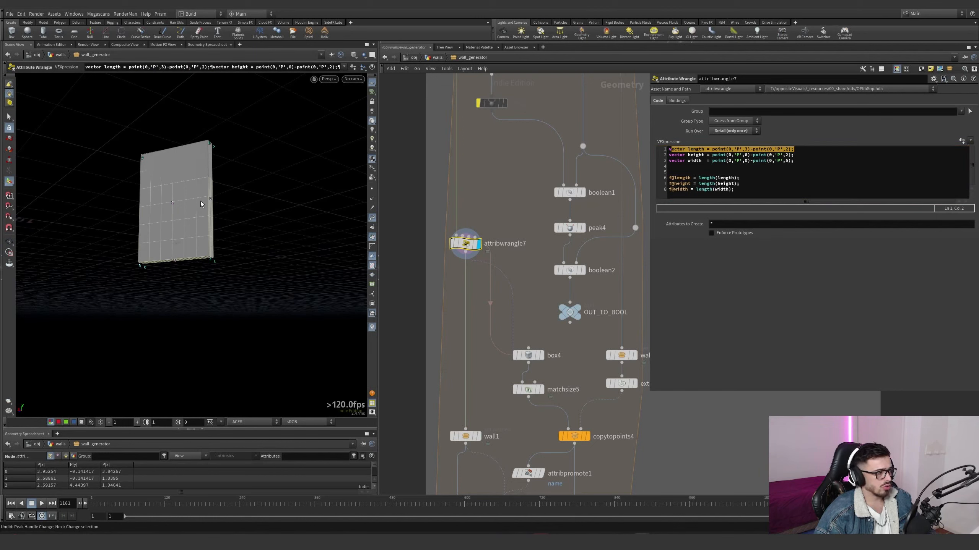
key("Escape")
left_click_drag(201, 203, 183, 153)
key("Return")
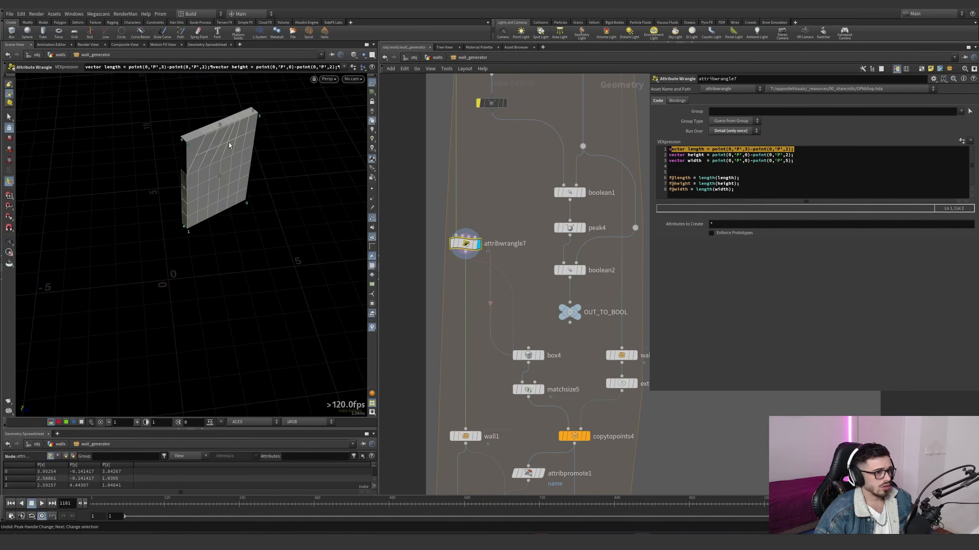
left_click(711, 160)
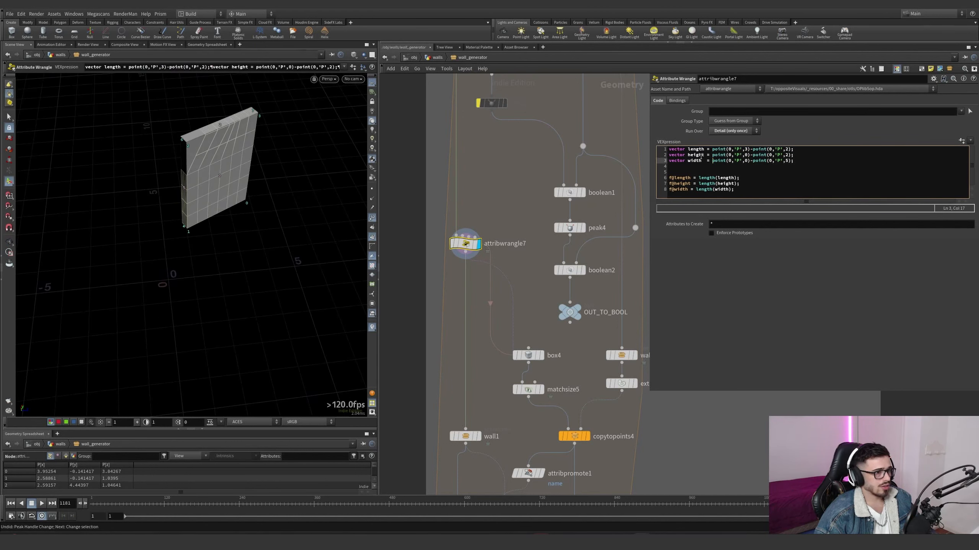
left_click(748, 154)
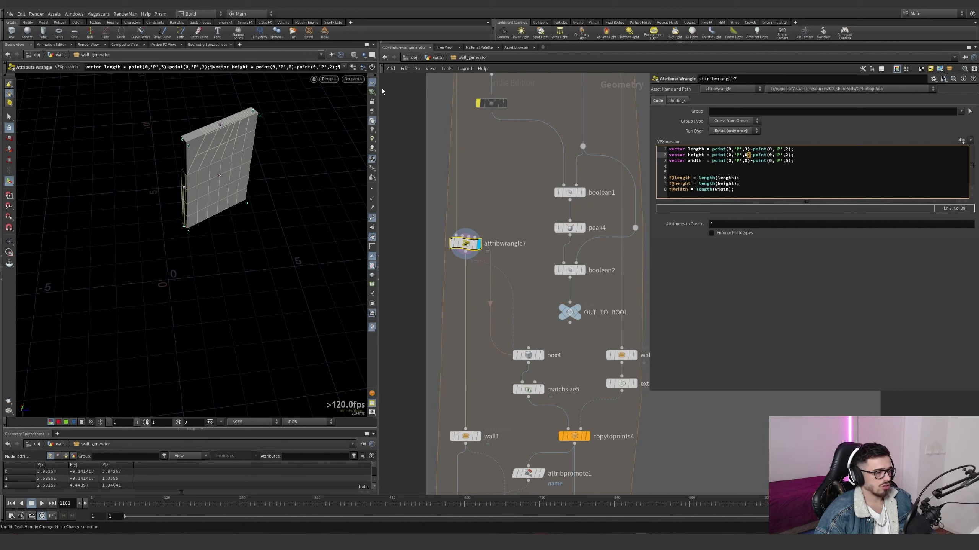
Examine the wall's corners from other angles and highlight the lines storing length, height and width as attributes.
left_click(440, 58)
key("i")
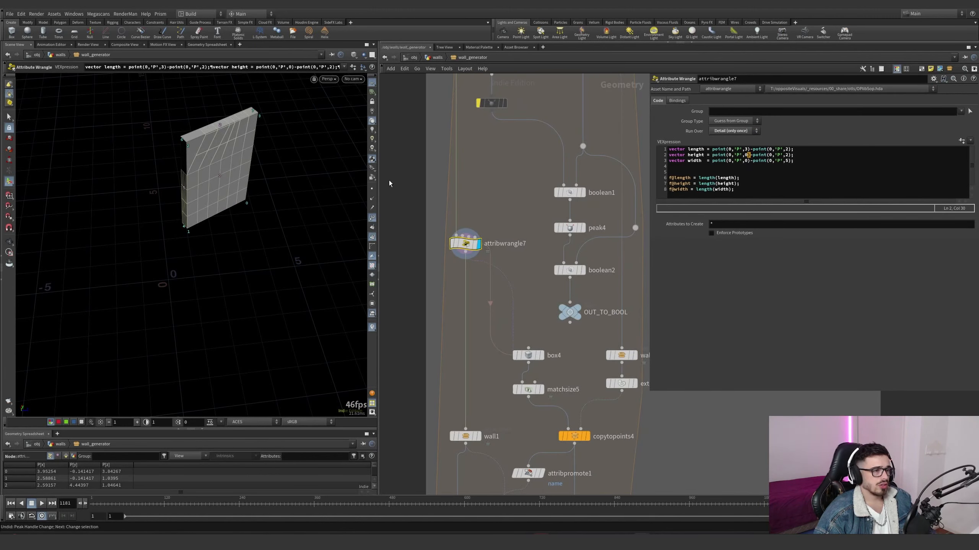
key("Escape")
left_click_drag(214, 185, 159, 184)
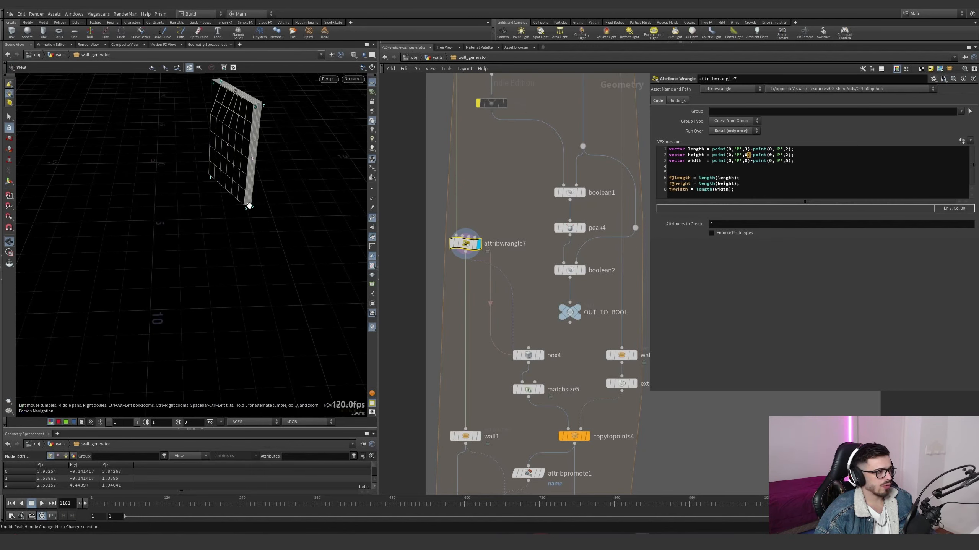
left_click_drag(254, 202, 301, 204, "alt")
middle_click_drag(458, 281, 447, 223)
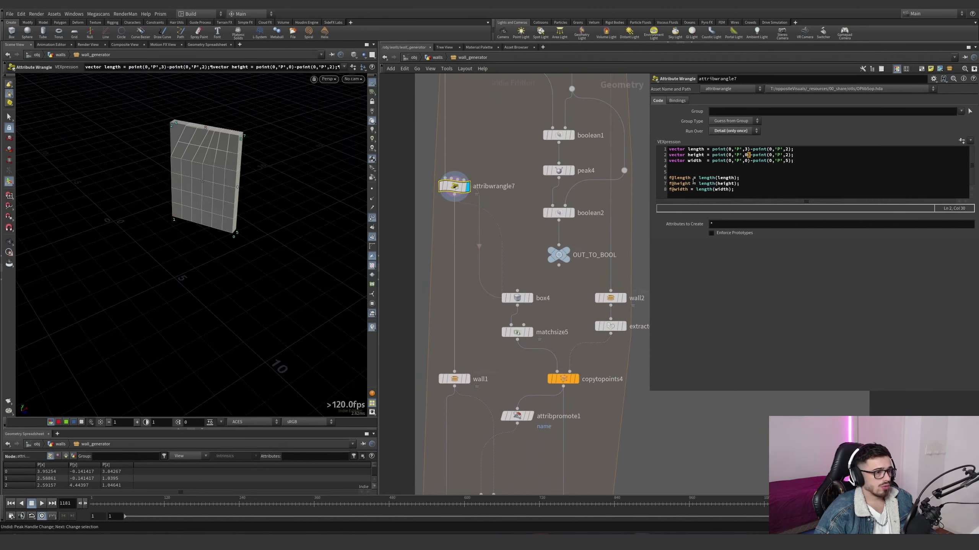
left_click_drag(738, 190, 692, 178)
Display wall1, allow editing of its contents and open its internal network.
left_click(452, 380)
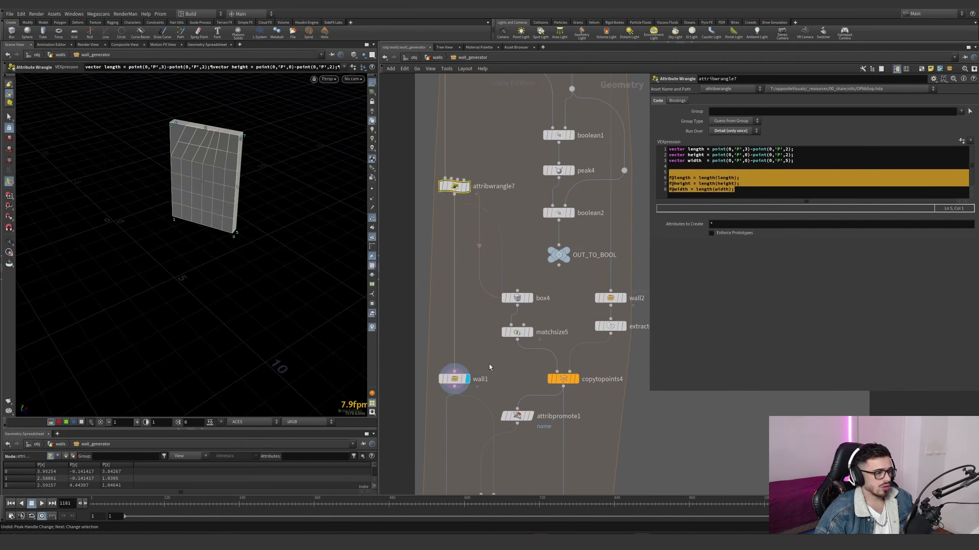
right_click(455, 381)
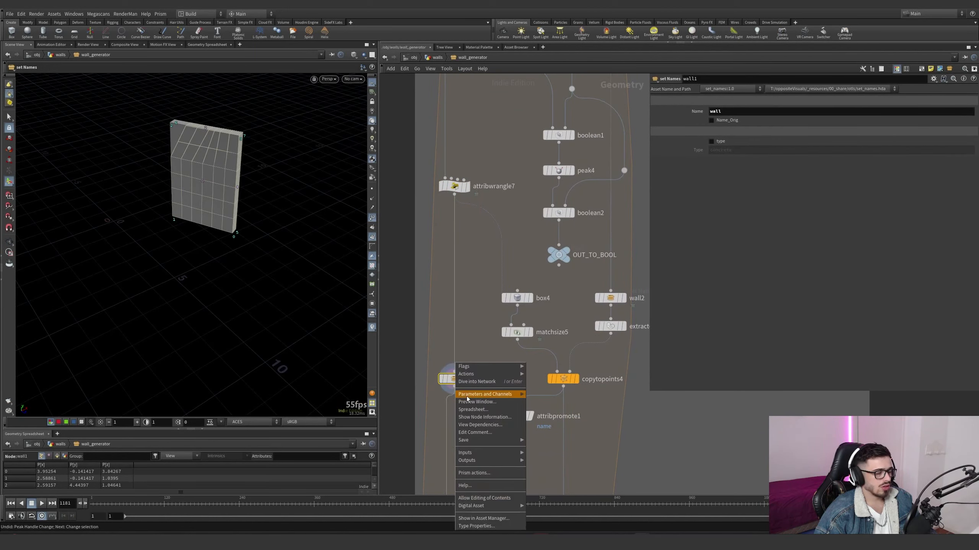
left_click(478, 499)
double_click(454, 381)
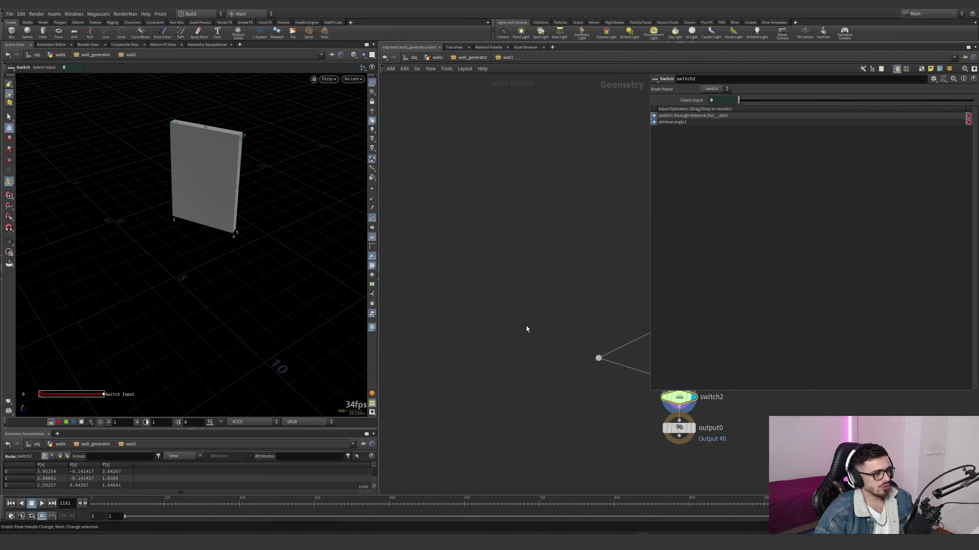
Review the class connectivity node's attribute and the set_name wrangle's code and evaluated Name parameter.
left_click(511, 232)
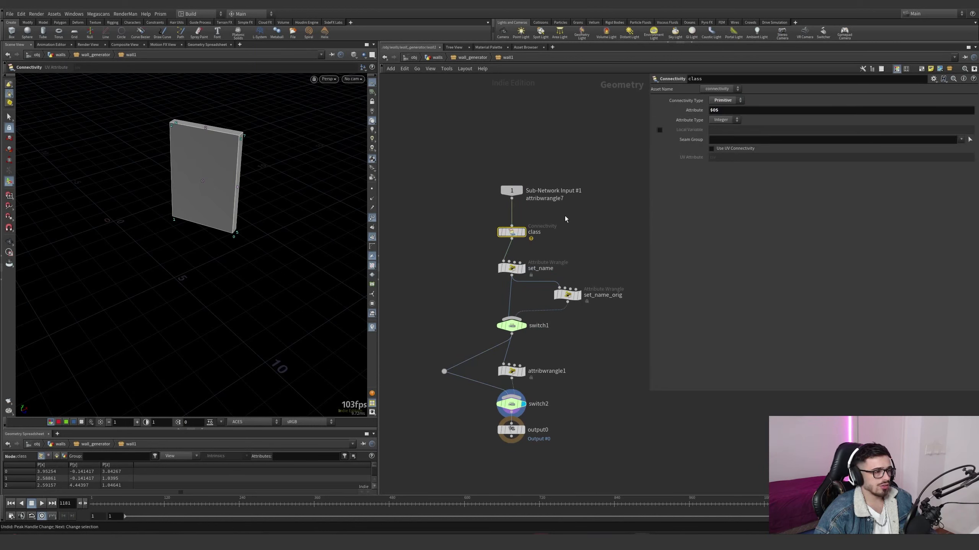
left_click_drag(486, 240, 487, 240)
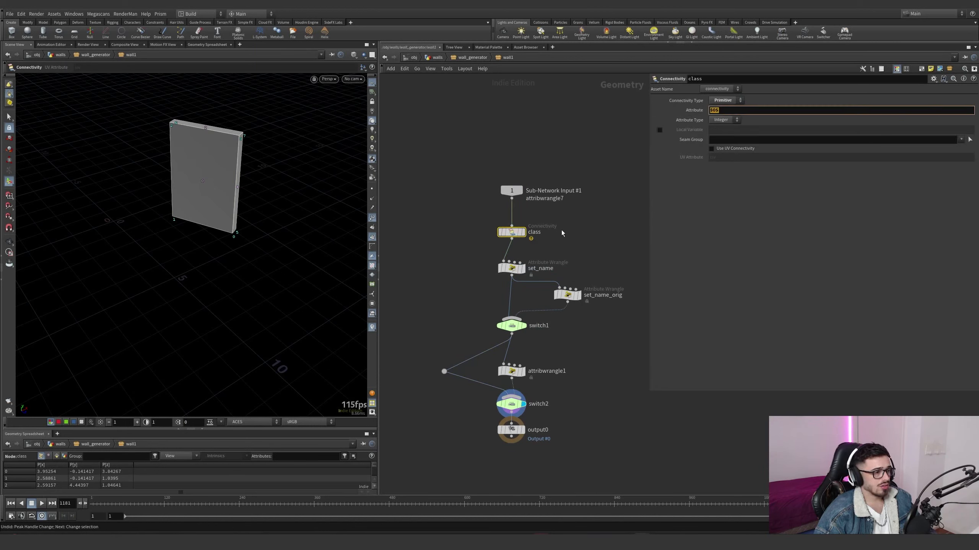
left_click(505, 269)
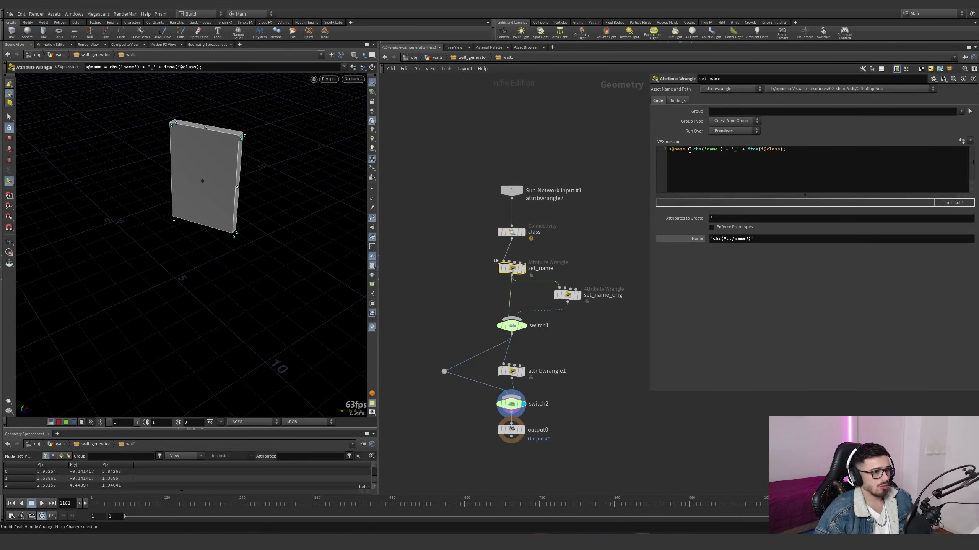
left_click(725, 239)
type("wall")
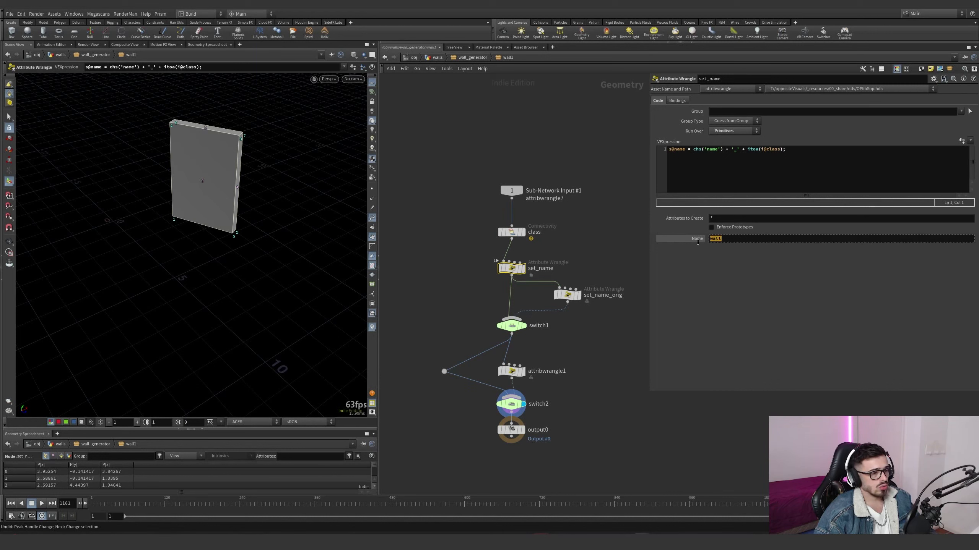
Highlight the underscore and class parts of set_name's expression and check the resulting primitive attributes in the geometry spreadsheet.
left_click_drag(728, 149, 736, 149)
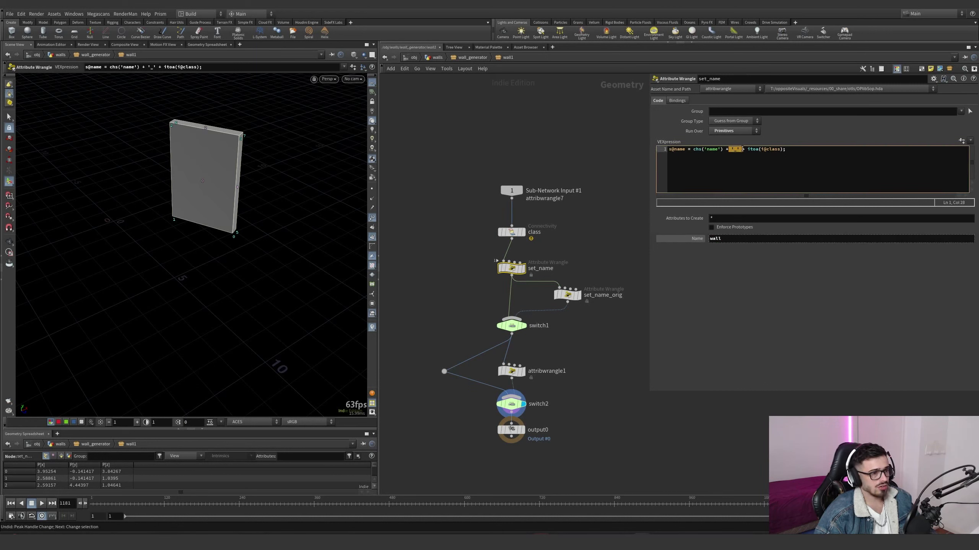
left_click_drag(786, 149, 765, 149)
left_click(60, 456)
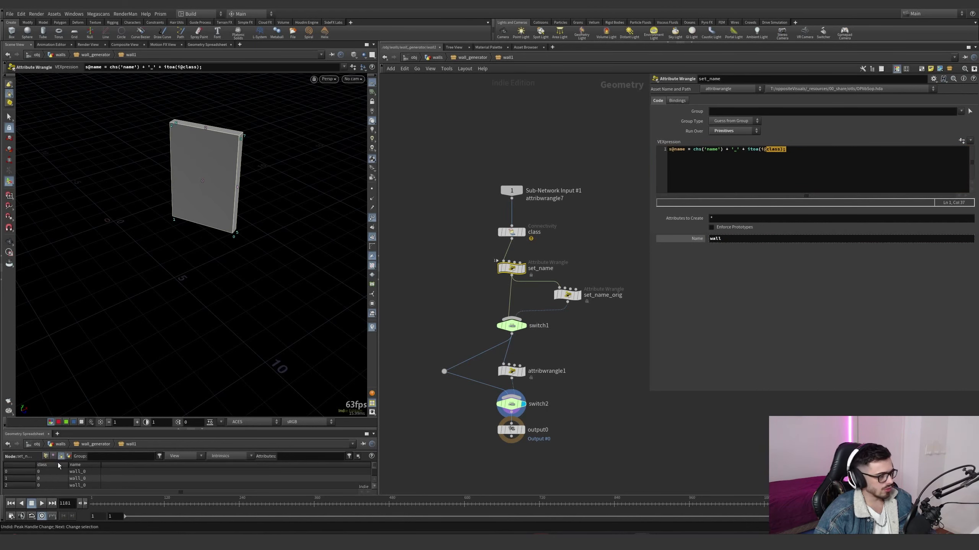
left_click(57, 466)
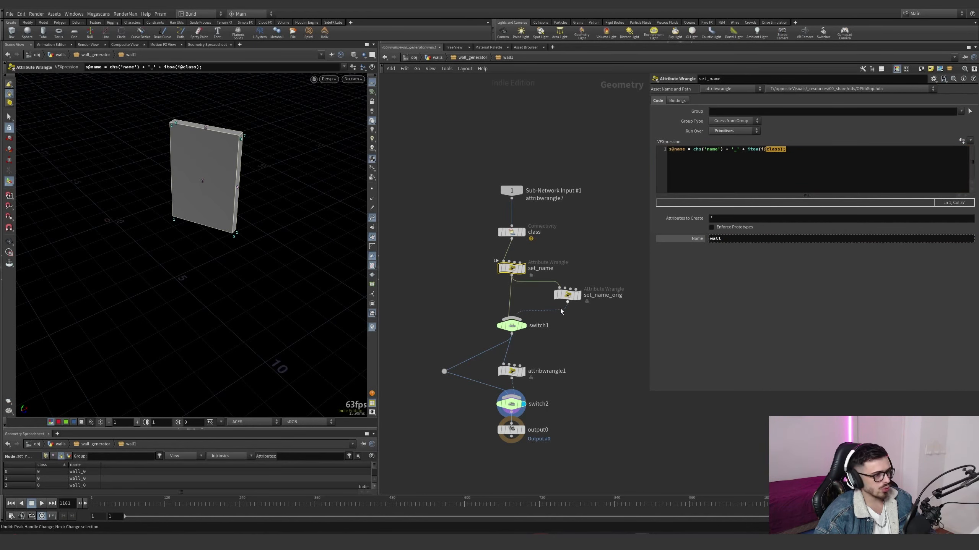
Return to the wall_generator network, display box4, and compare it with attribwrangle7 and its length, height and width code.
left_click(436, 58)
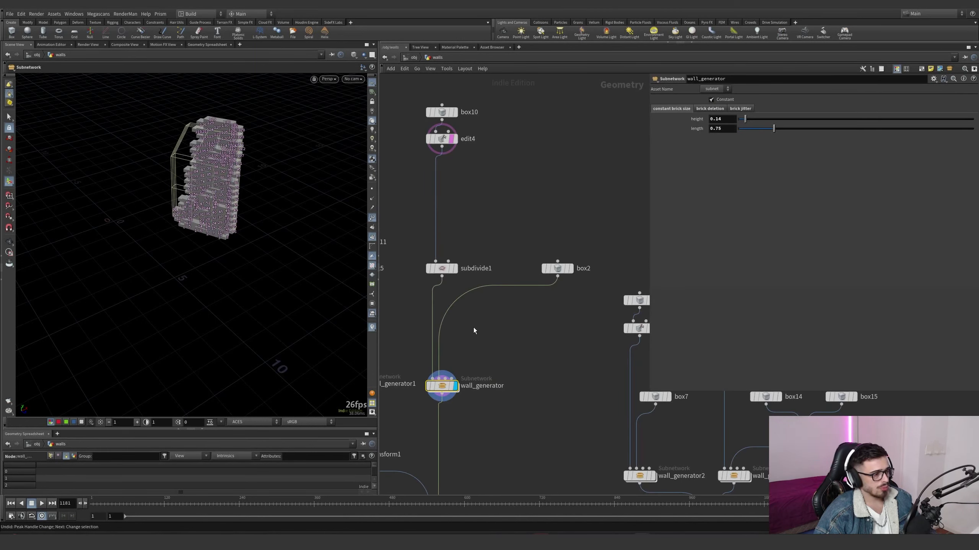
double_click(442, 386)
middle_click_drag(499, 329, 469, 327)
left_click(500, 300)
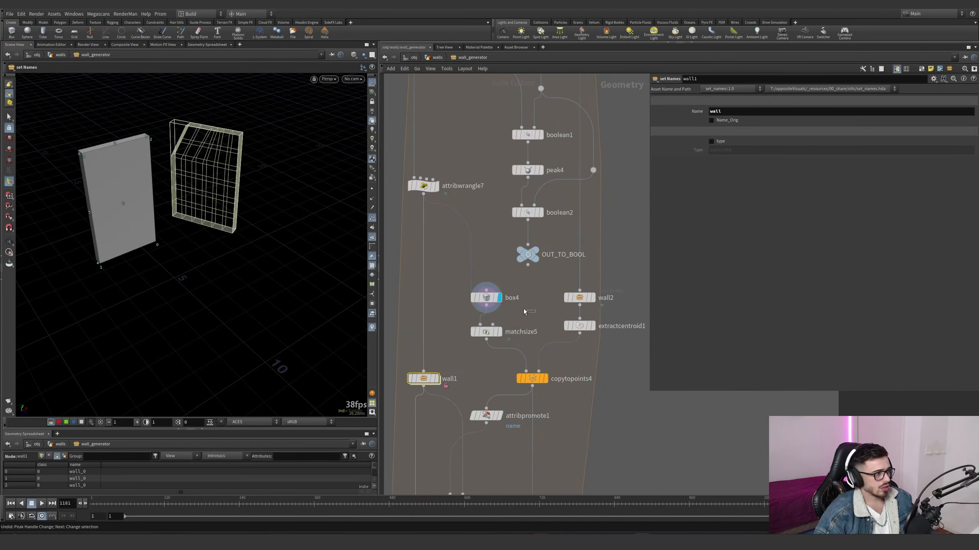
left_click(433, 186)
left_click(421, 183)
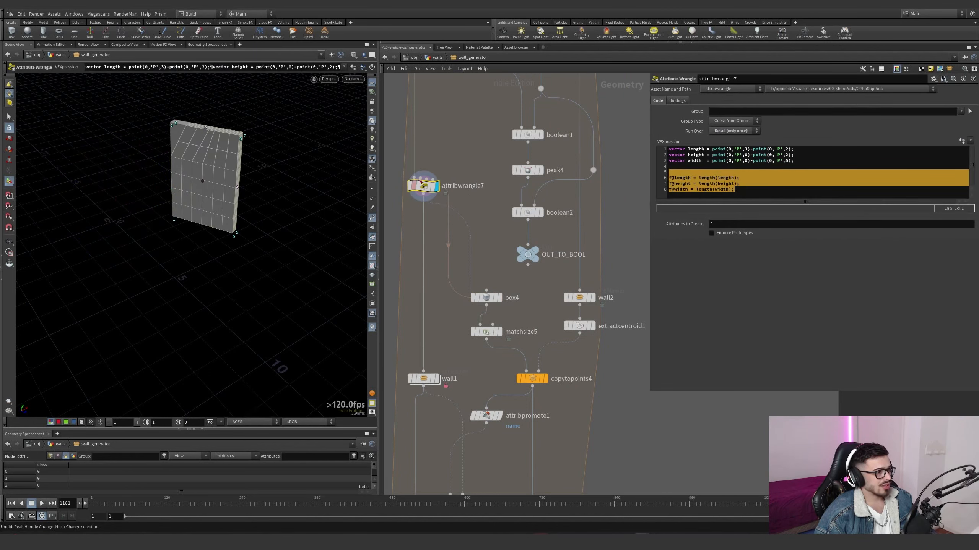
left_click_drag(221, 157, 237, 153, "alt")
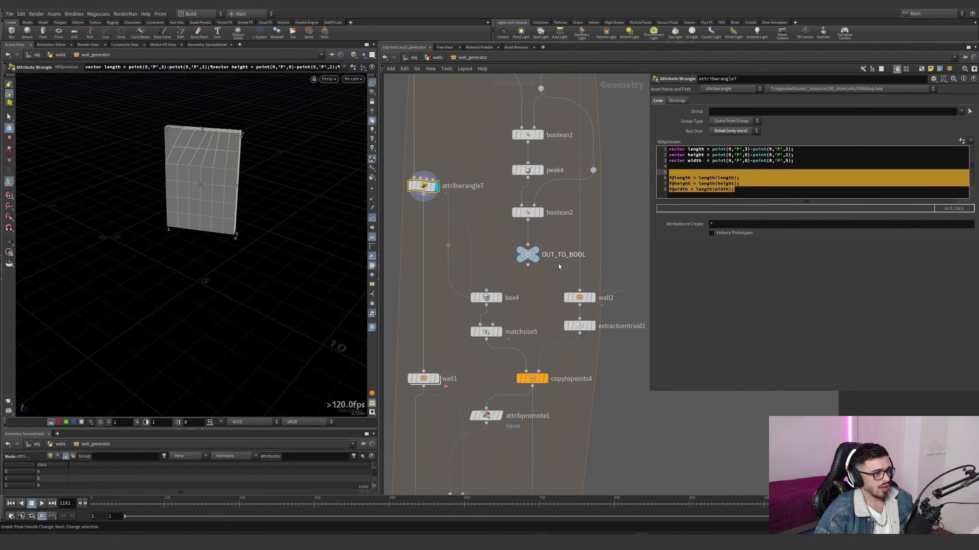
Display box4 and review its Size expressions, its spare input and the options for adding a spare input.
left_click(498, 298)
left_click(486, 298)
left_click_drag(286, 282, 222, 283)
key("Return")
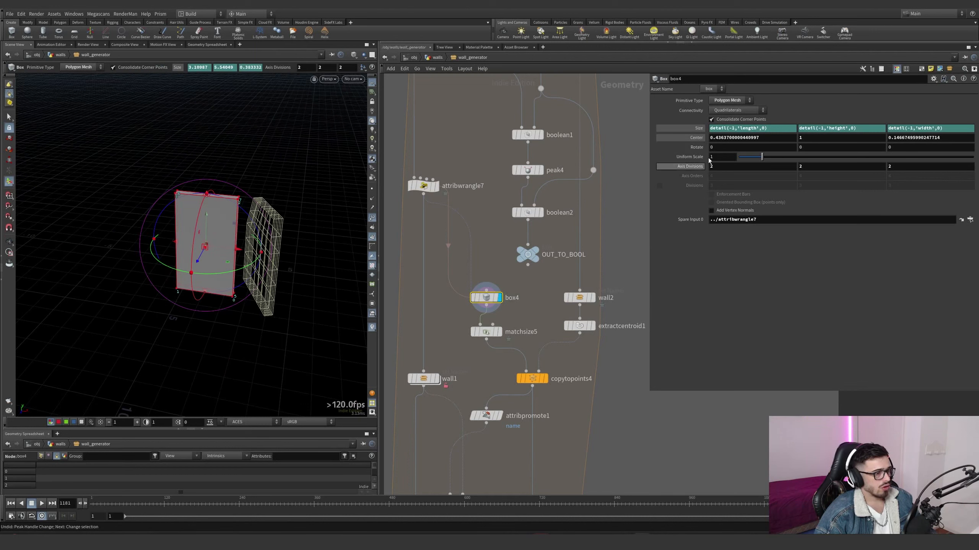
left_click(934, 78)
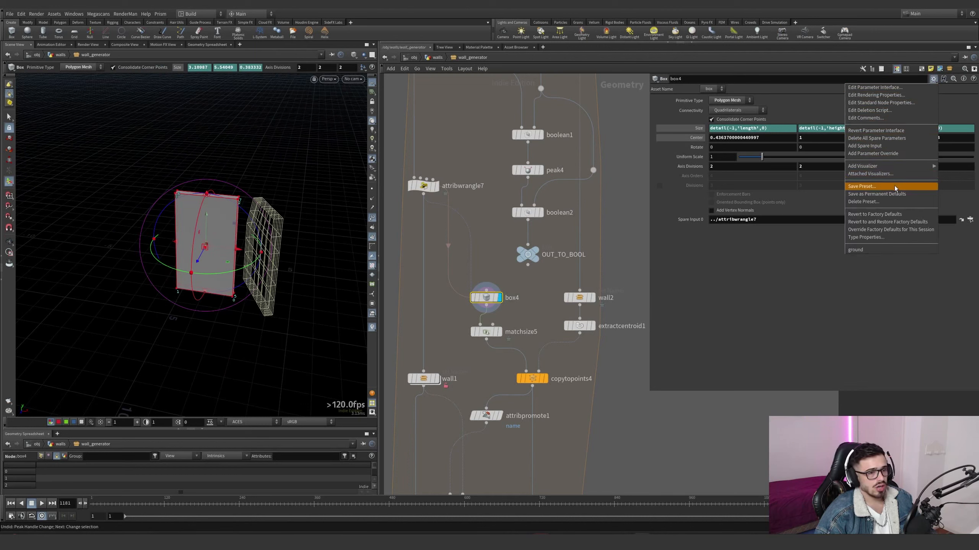
left_click(495, 265)
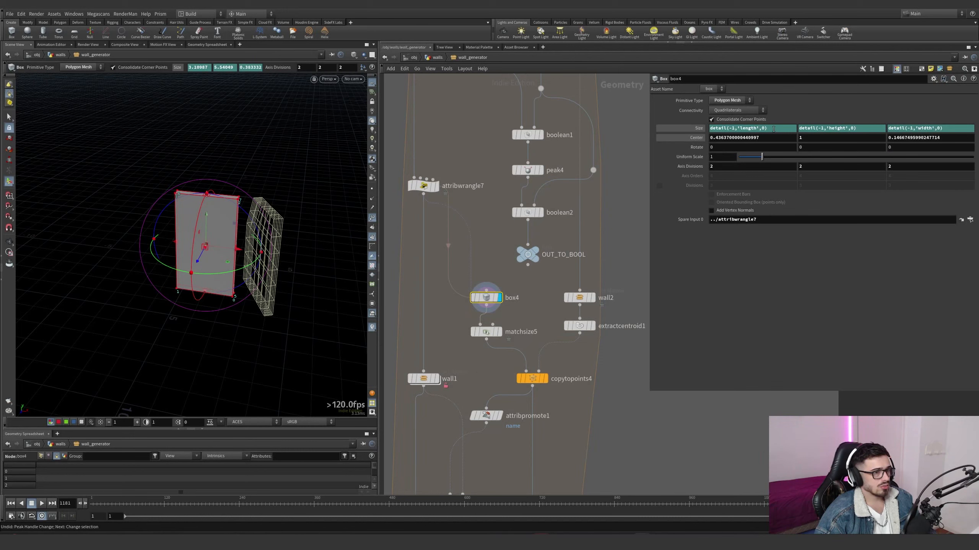
Try resetting box4's Center to its default values, and undo the reset.
left_click_drag(752, 138, 695, 137)
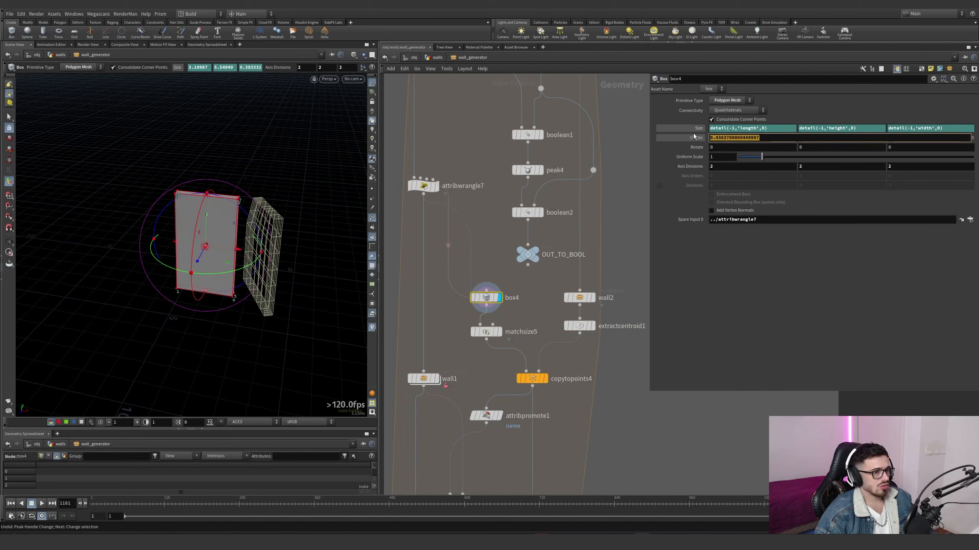
left_click_drag(282, 251, 314, 255, "alt")
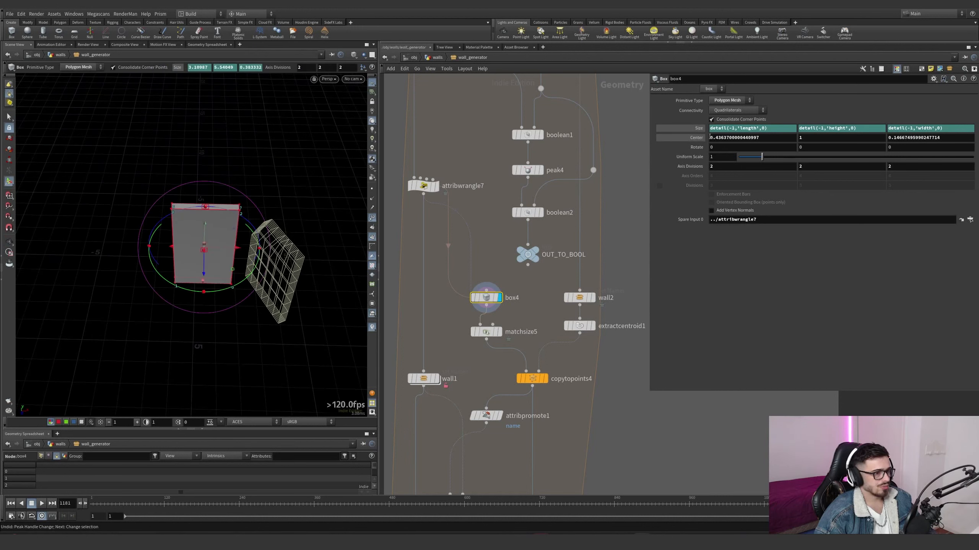
middle_click(694, 139, "ctrl")
key("ctrl+z")
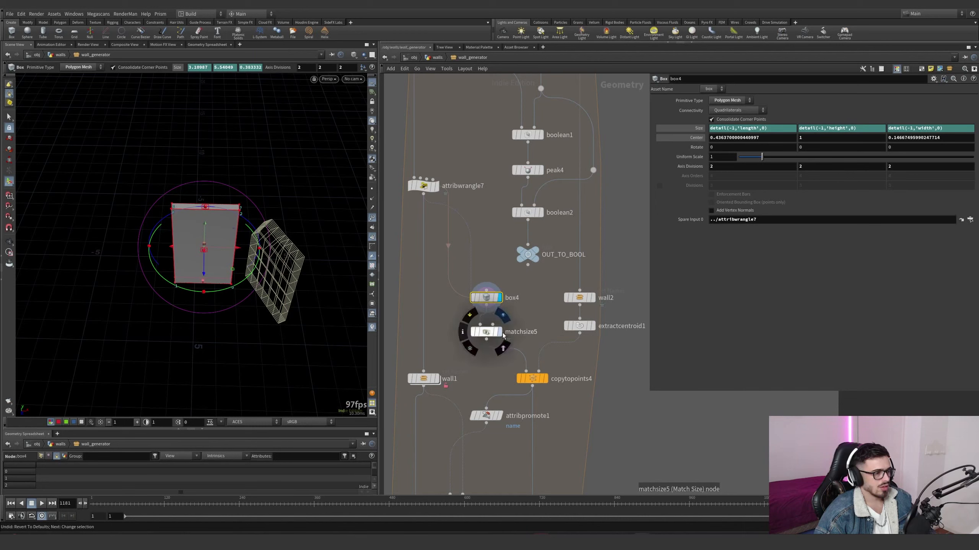
Examine matchsize5's centering settings and compare the box with the original wall in the viewport.
left_click(486, 332)
left_click_drag(270, 294, 276, 241, "alt")
scroll(276, 240, "up", 2)
scroll(530, 353, "down", 5)
scroll(504, 174, "up", 2)
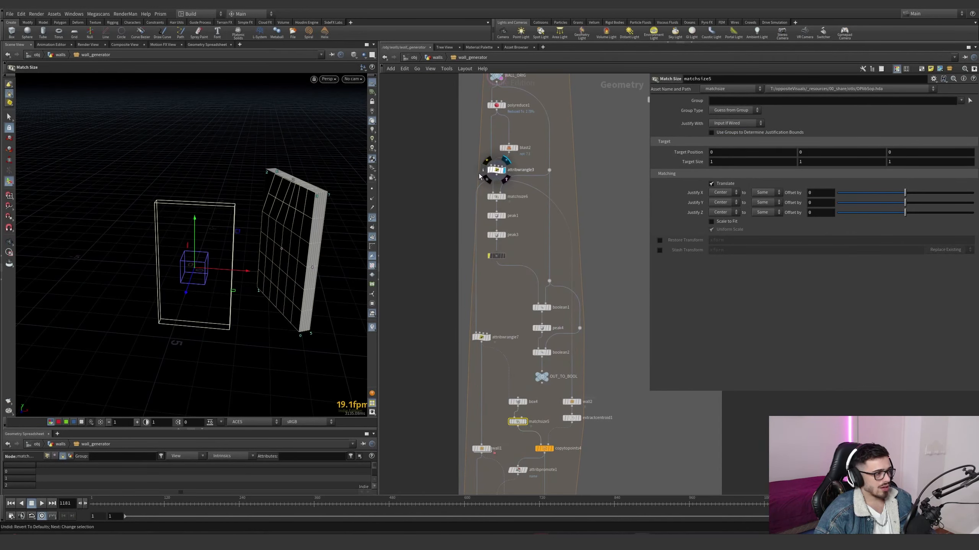
Display attribwrangle3, reposition the blast2 node slightly, and highlight the code line assigning targetA's height to the points.
left_click(501, 171)
middle_click_drag(520, 141, 513, 195)
scroll(513, 192, "up", 3)
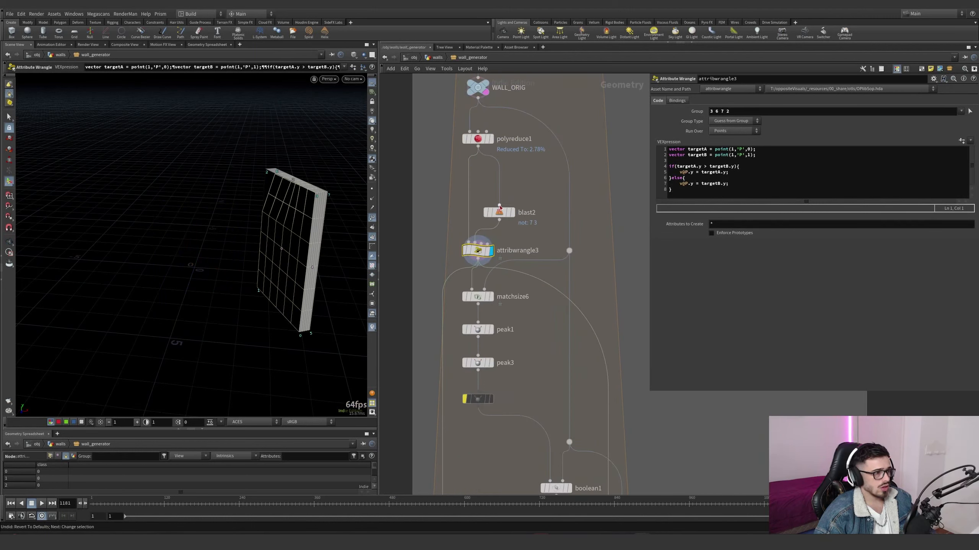
left_click_drag(503, 211, 519, 201)
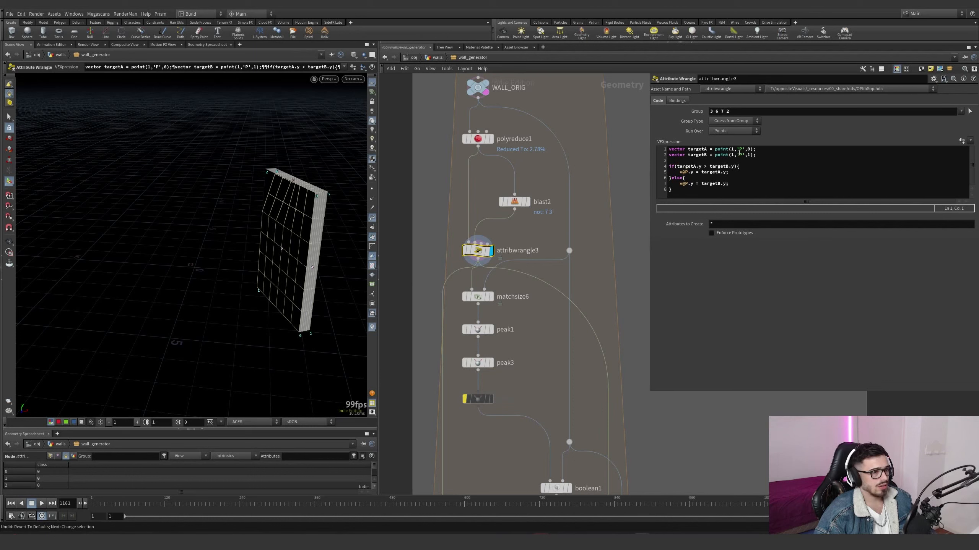
left_click_drag(732, 172, 675, 173)
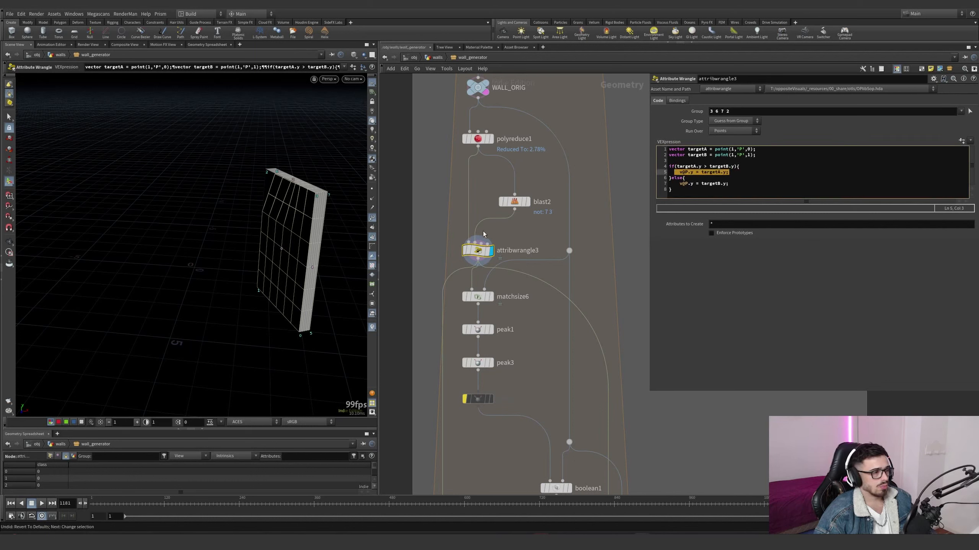
Toggle the bypass of attribwrangle3 repeatedly to compare the wall's top corners with and without it.
left_click(456, 240)
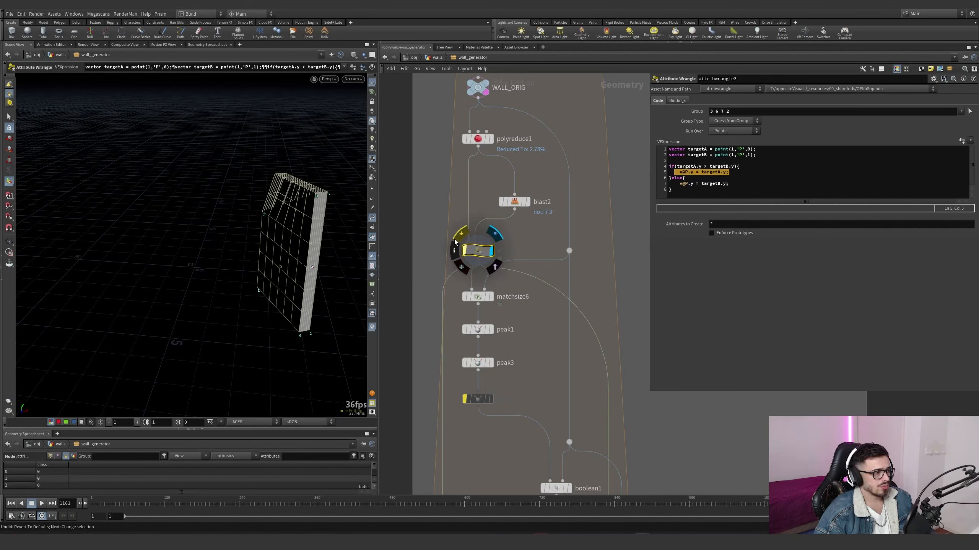
left_click(455, 240)
left_click(455, 240)
left_click(456, 241)
left_click(455, 241)
left_click(456, 241)
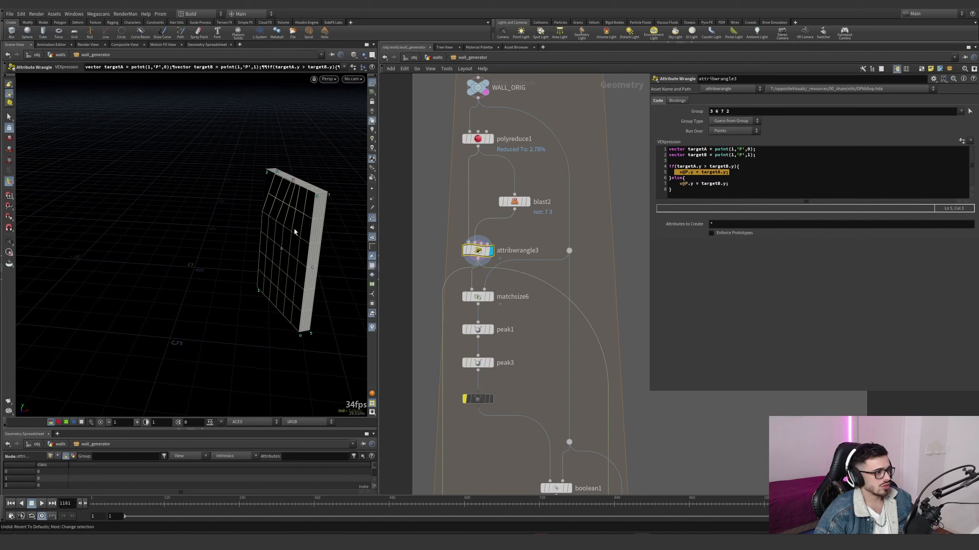
Review the points kept by blast2 and highlight the else branch in attribwrangle3 that uses targetB's height.
left_click(528, 206)
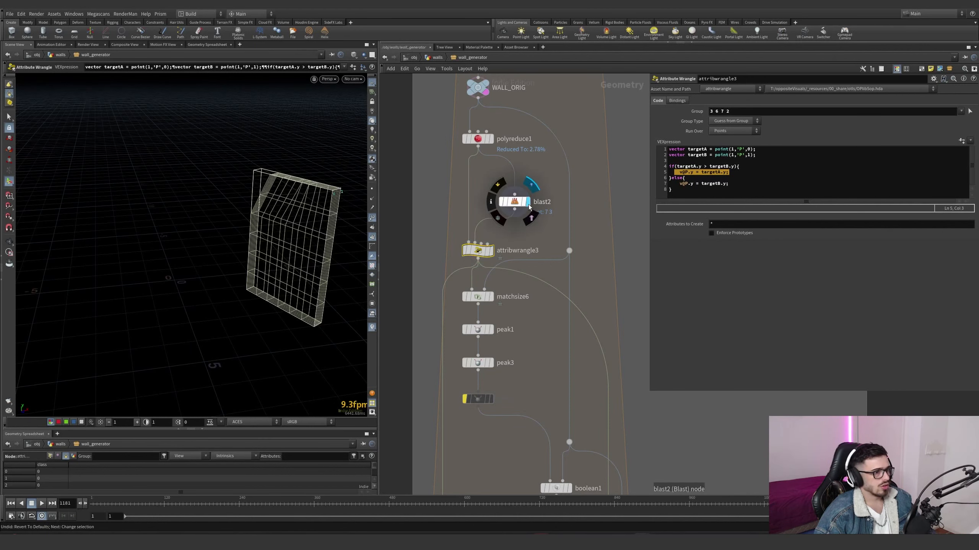
left_click(515, 202)
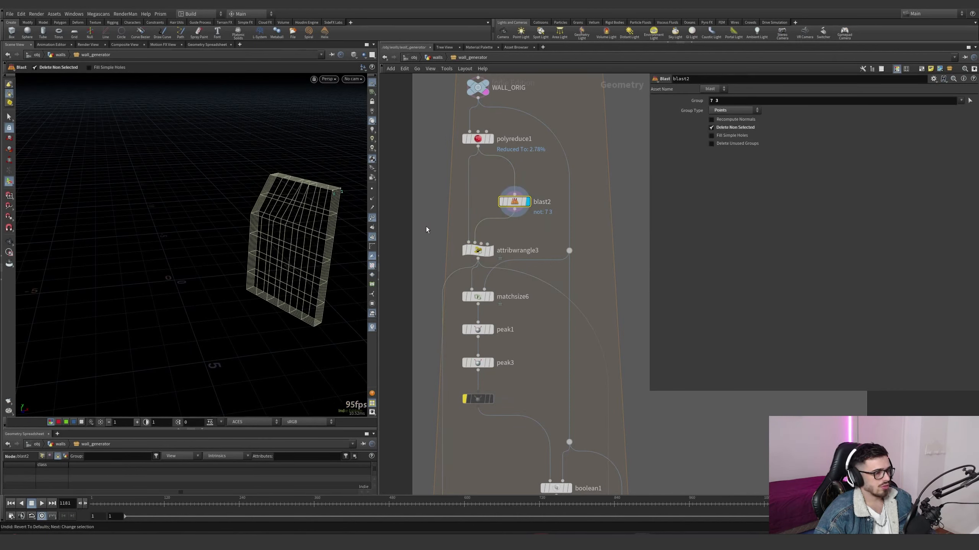
left_click(480, 251)
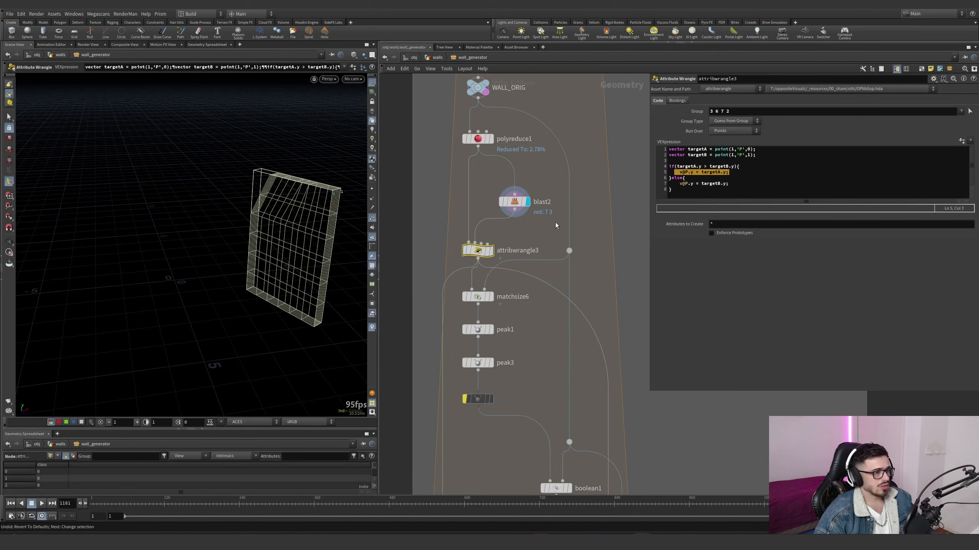
left_click(491, 250)
left_click_drag(672, 189, 685, 183)
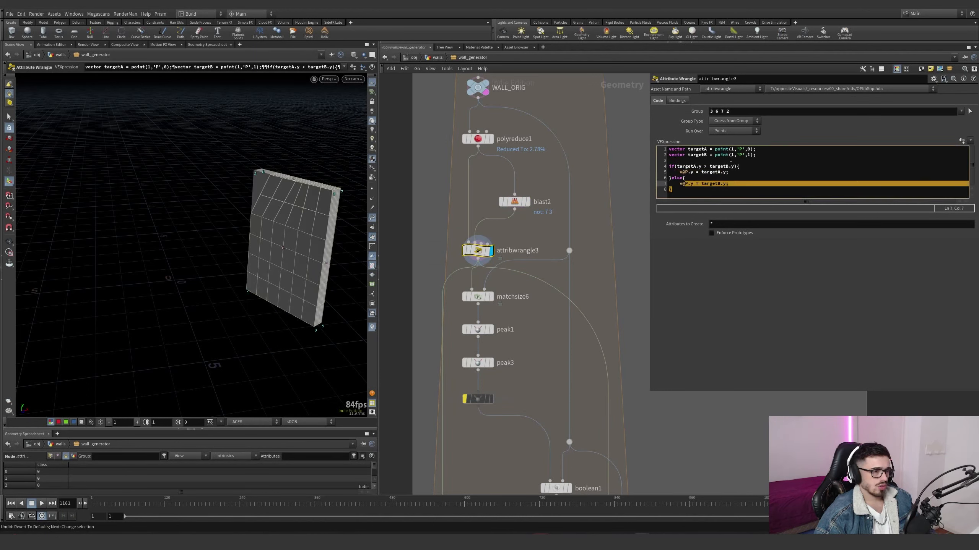
Compare blast2's points with attribwrangle3's output and highlight the point numbers in the wrangle's Group parameter.
left_click(526, 201)
left_click(514, 201)
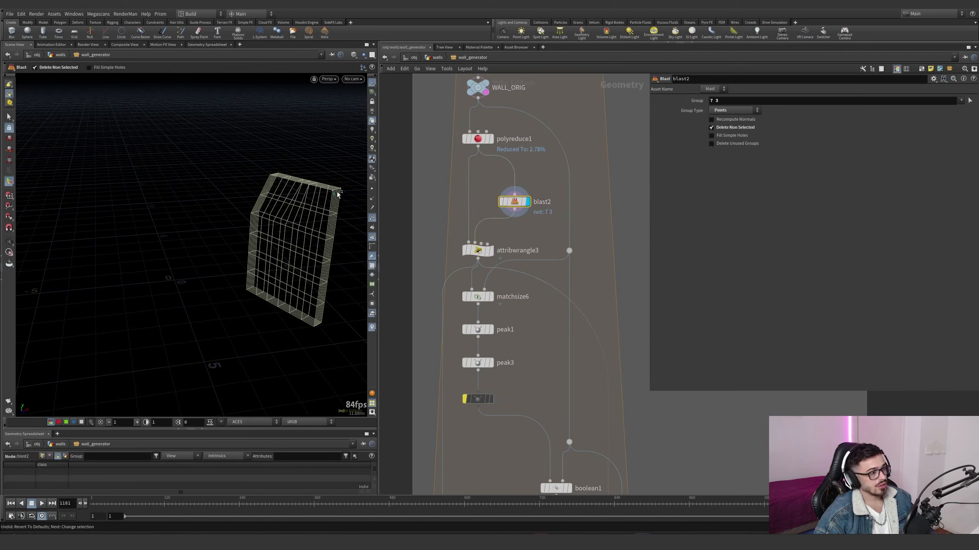
left_click(490, 250)
left_click(478, 250)
left_click_drag(731, 111, 706, 111)
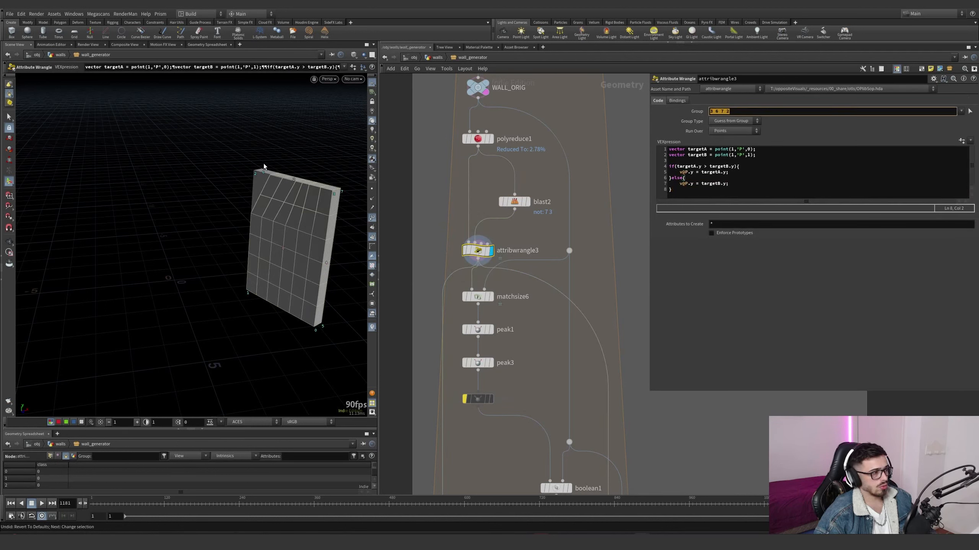
key("Return")
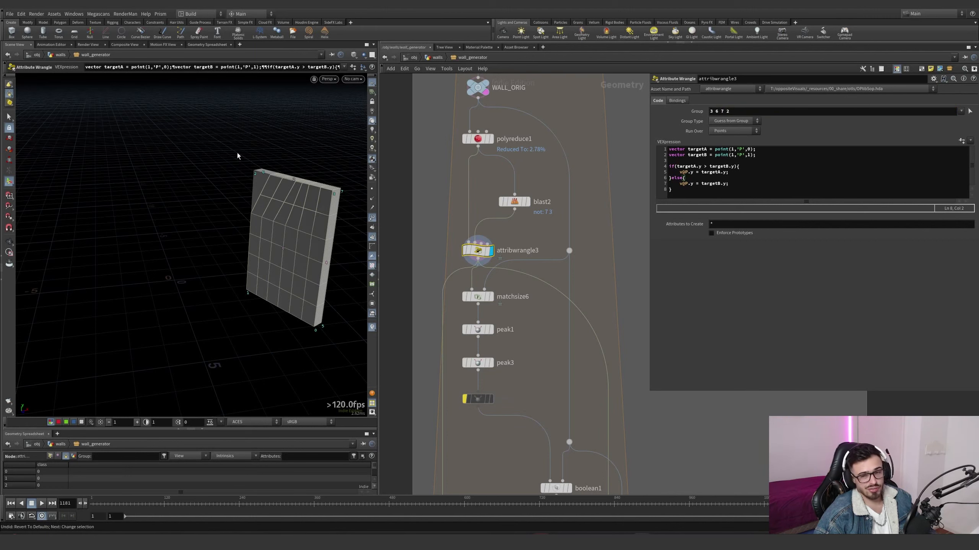
Display wall2 and extractcentroid1 in turn to review the naming and the piece centroid settings.
scroll(391, 213, "down", 3)
scroll(493, 318, "up", 3)
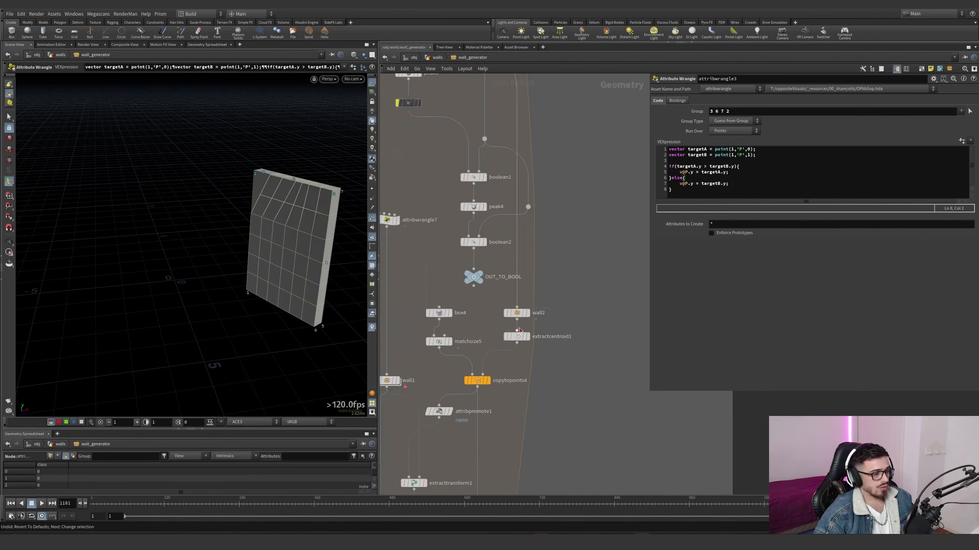
left_click(501, 311)
middle_click_drag(482, 305, 542, 279)
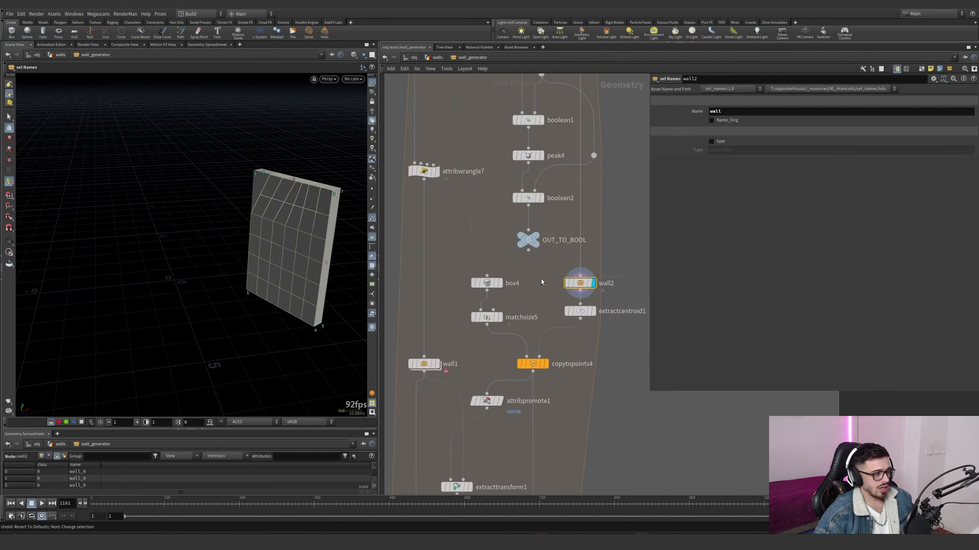
scroll(541, 278, "down", 2)
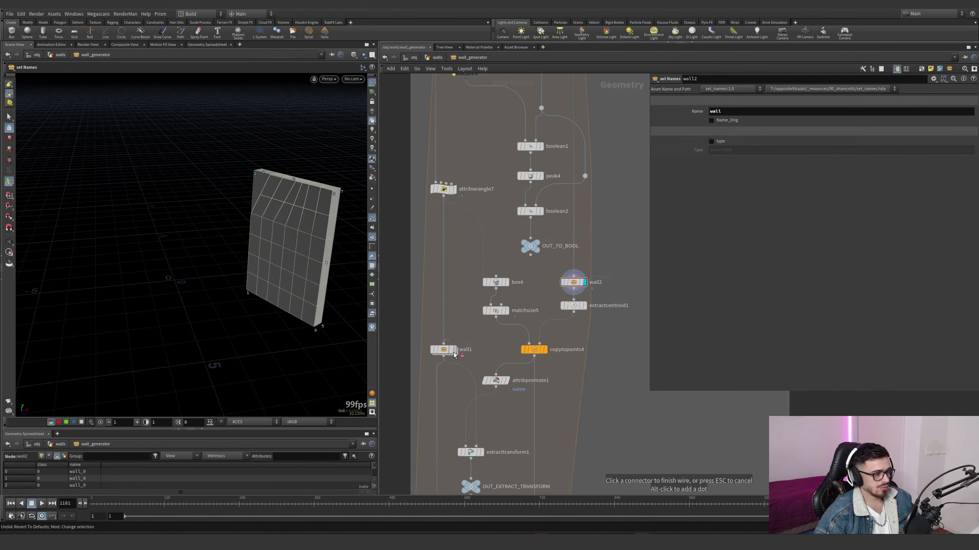
left_click(582, 307)
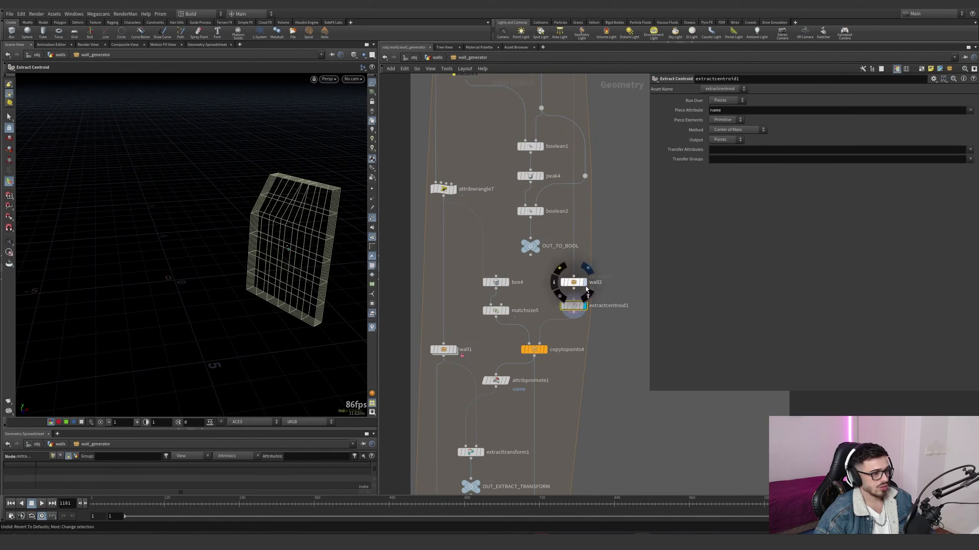
left_click(574, 283)
left_click(587, 312)
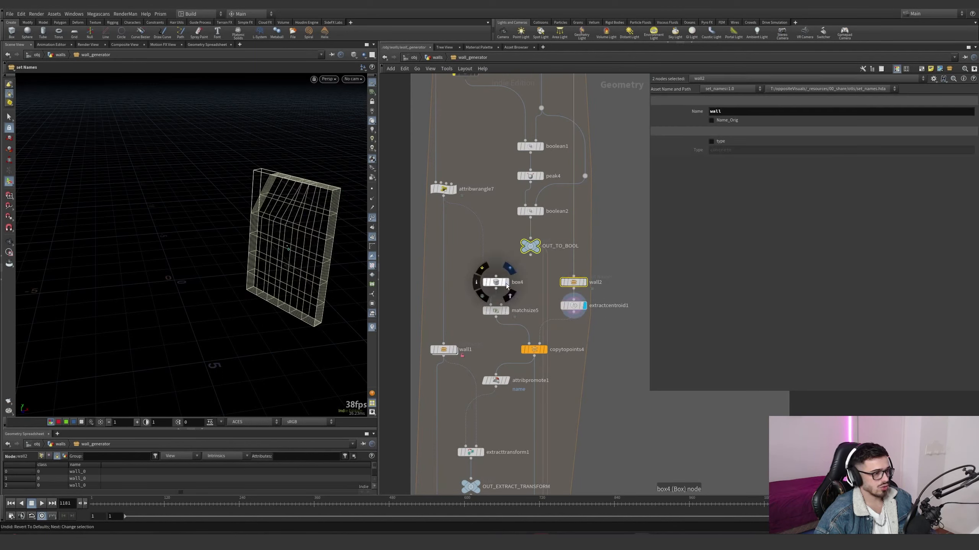
Review box4 with matchsize5, and display copytopoints4 to examine the box placed on the wall's centroid.
left_click(495, 282)
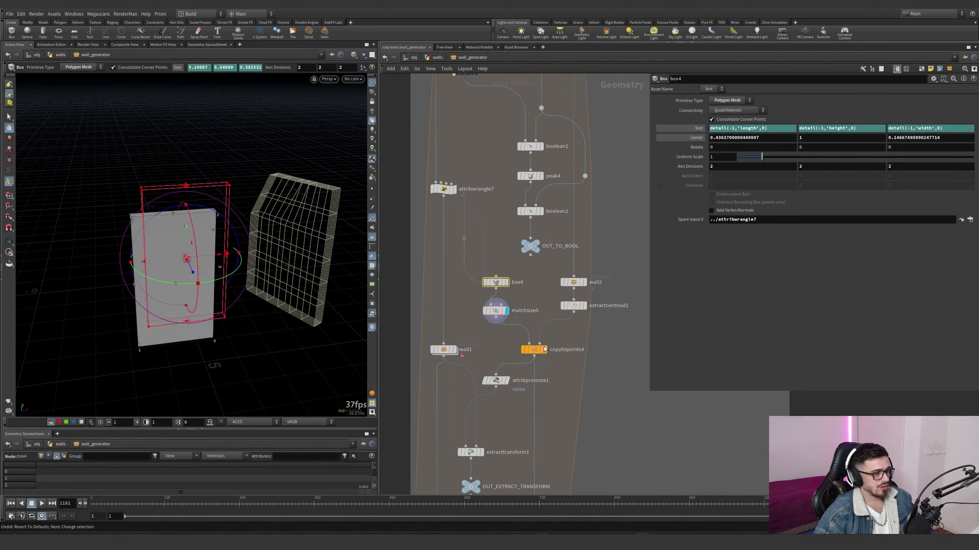
left_click(545, 350)
left_click(532, 349)
key("Escape")
mouse_move(300, 231)
left_mouse_down()
mouse_move(292, 270)
mouse_move(270, 250)
mouse_move(316, 242)
mouse_move(292, 242)
left_mouse_up()
Display the attribpromote1 node that follows copytopoints4.
scroll(591, 366, "down", 2)
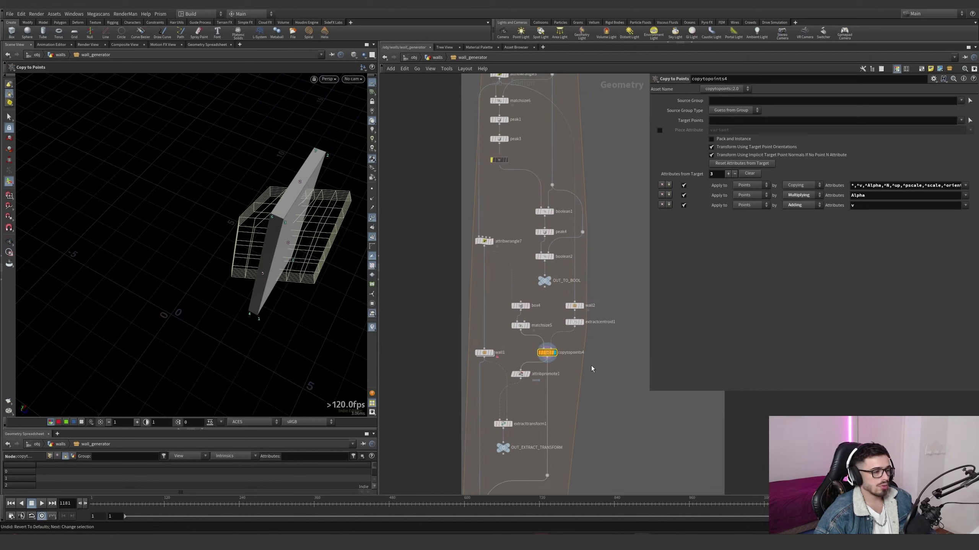
scroll(526, 359, "up", 4)
scroll(518, 359, "up", 1)
mouse_move(516, 351)
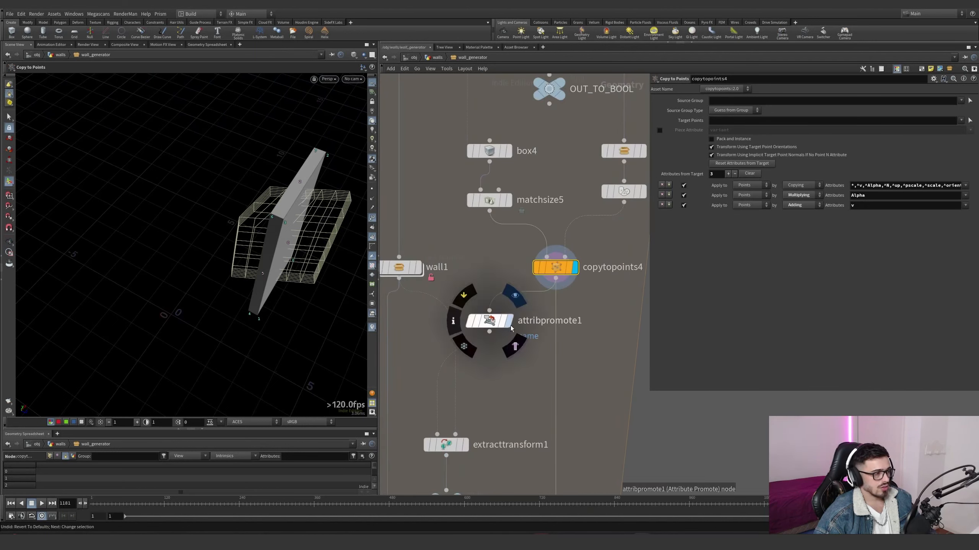
left_click(516, 351)
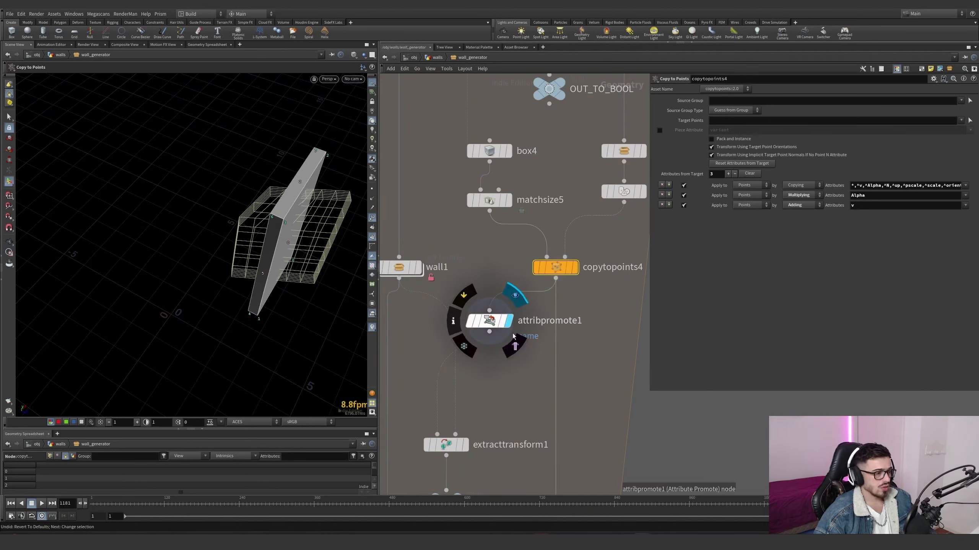
Review attribpromote1's settings, then display extracttransform1 and inspect its point attributes, including orient and pivot, in the geometry spreadsheet.
left_click(489, 321)
middle_click_drag(494, 363, 521, 293)
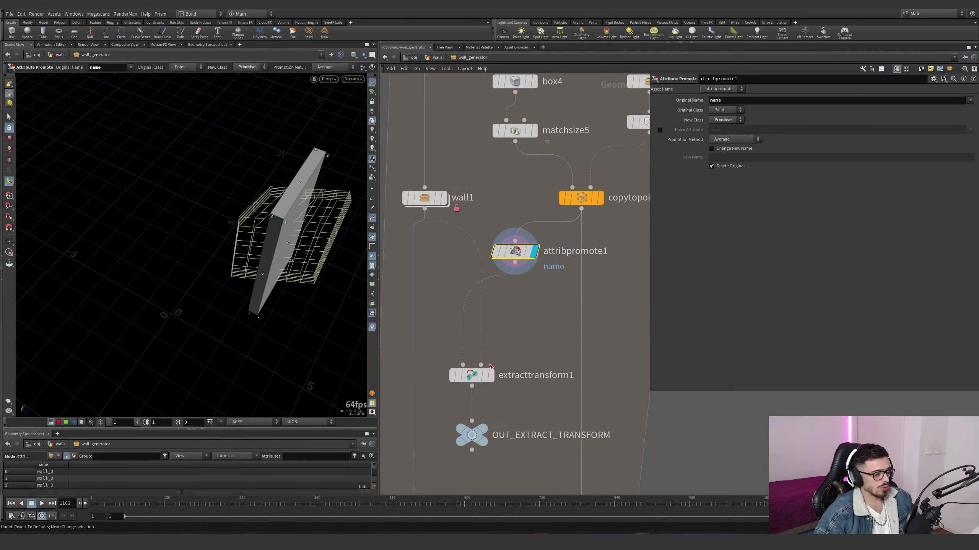
left_click(491, 375)
left_click(473, 376)
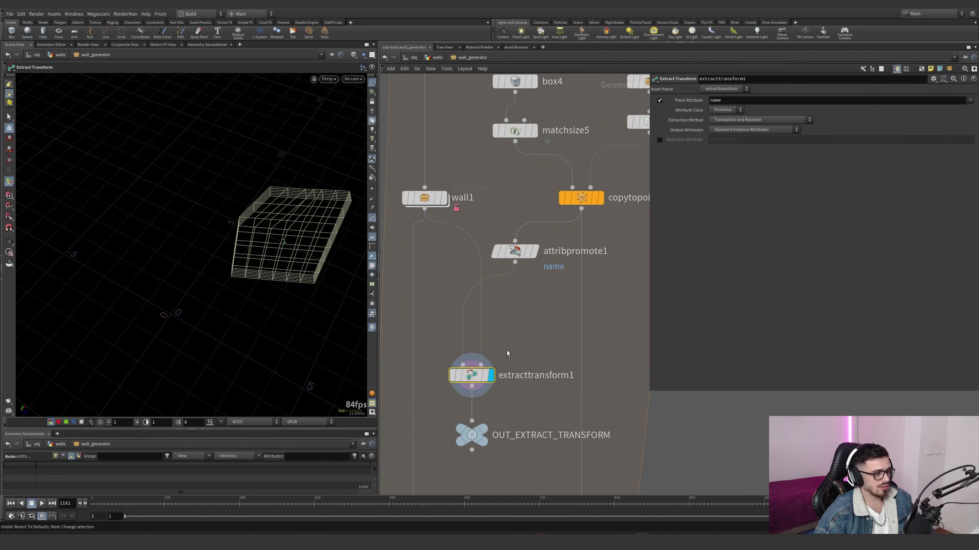
scroll(508, 316, "down", 5)
scroll(510, 284, "up", 2)
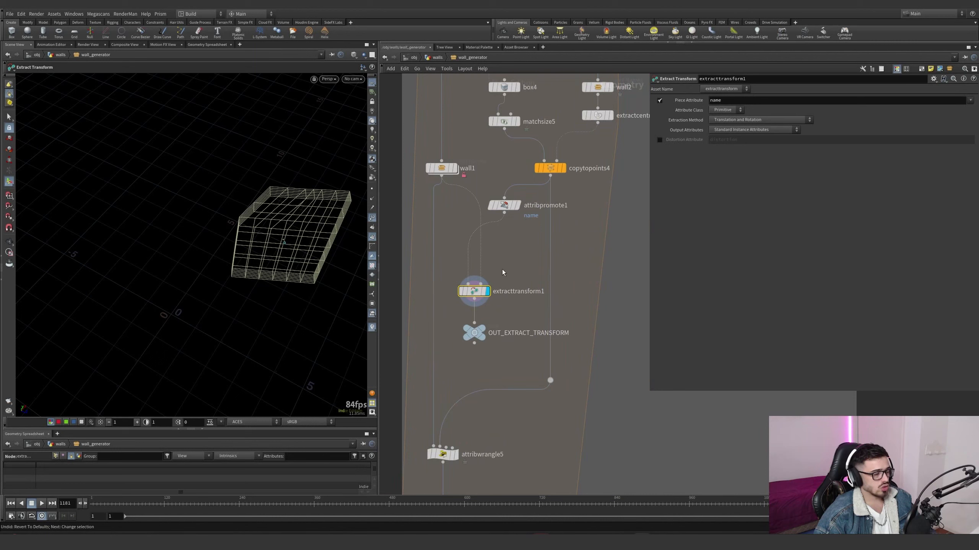
left_click(55, 456)
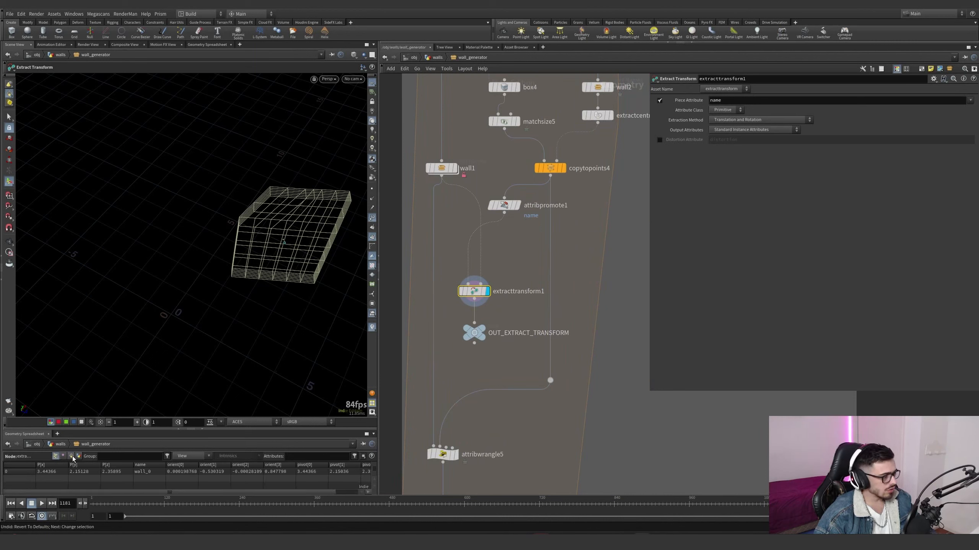
left_click_drag(240, 493, 270, 492)
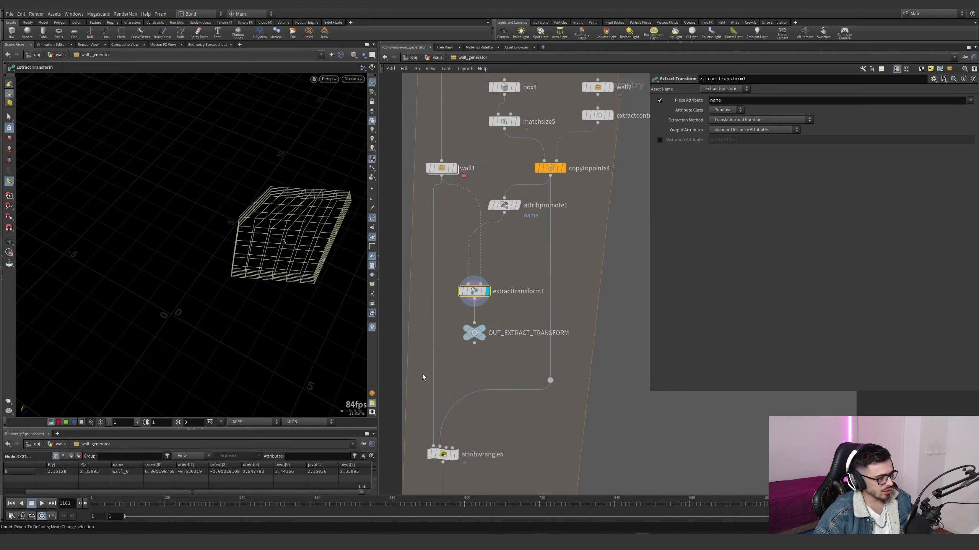
Show attribpromote1 as a template and alternate the display between it and wall1 to compare the straight and original walls.
left_click(515, 205)
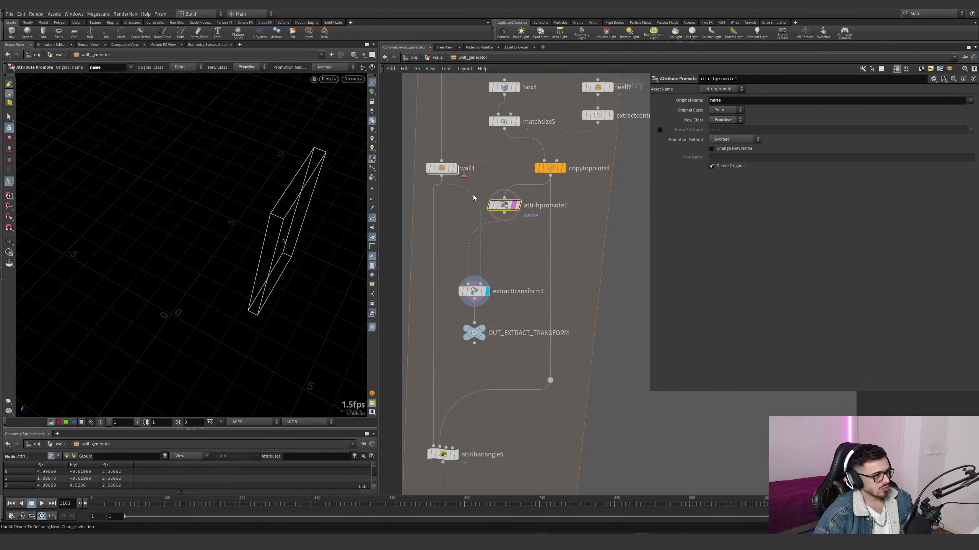
left_click(455, 168)
left_click(517, 205)
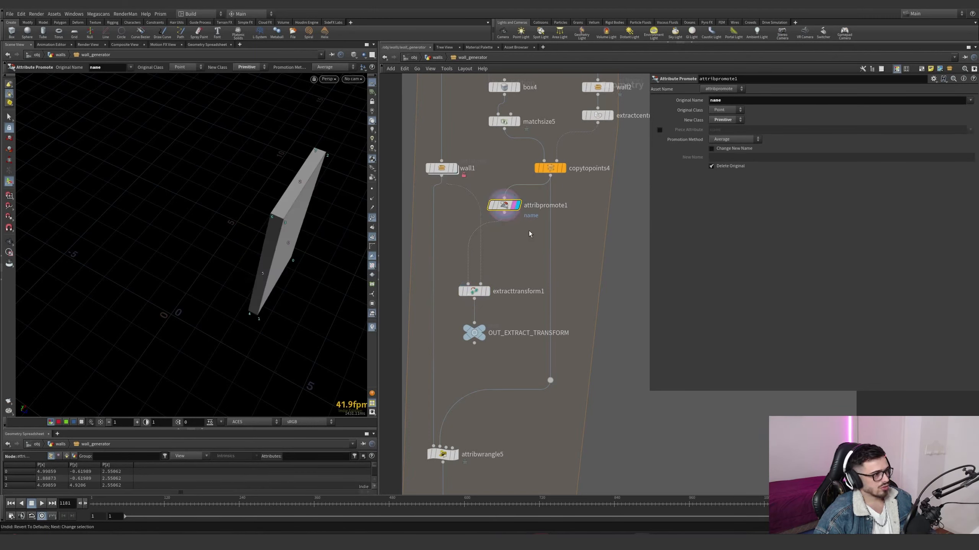
left_click(455, 170)
left_click(517, 205)
left_click(455, 170)
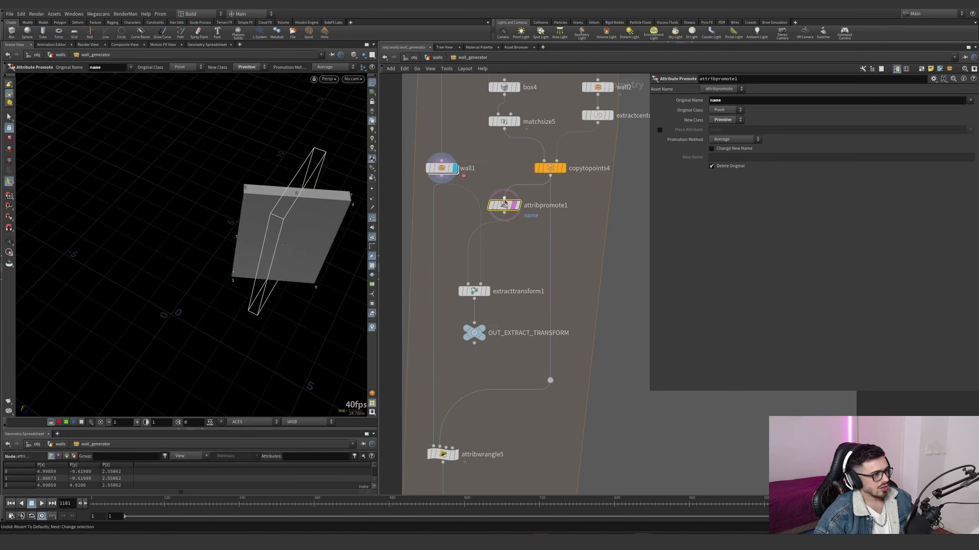
left_click(518, 205)
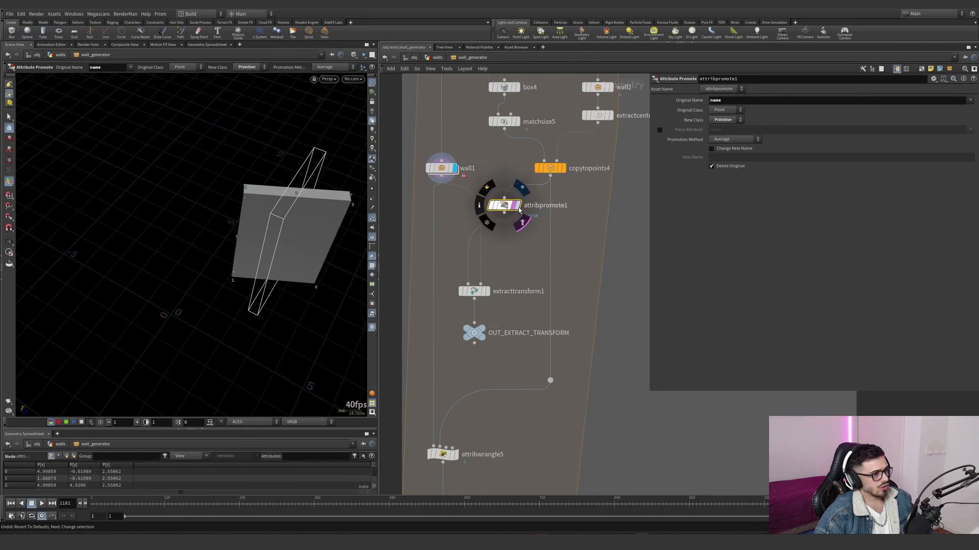
Display OUT_EXTRACT_TRANSFORM, copytopoints4 and extracttransform1 in turn, and examine the extracted transform point inside the wall outline up close.
left_click(481, 331)
middle_click_drag(567, 174, 551, 238)
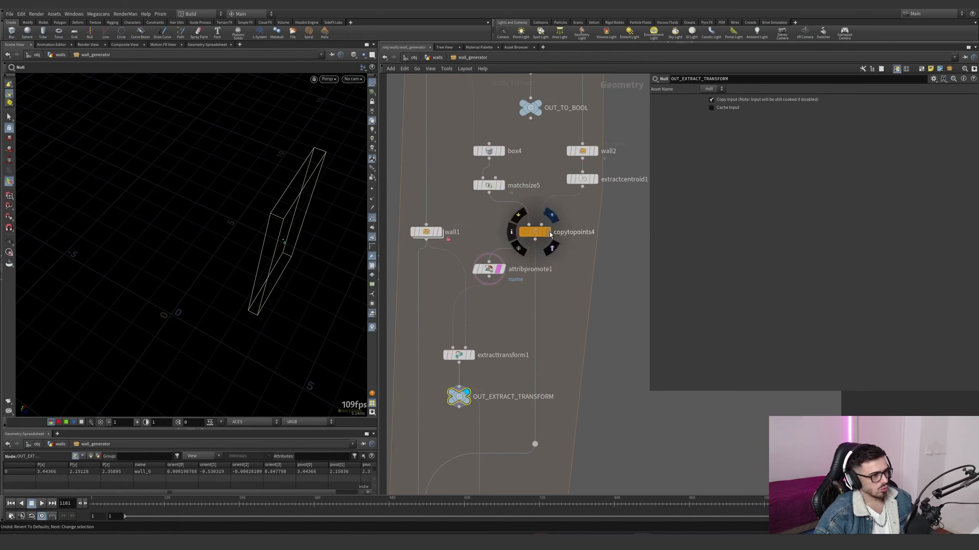
left_click(547, 231)
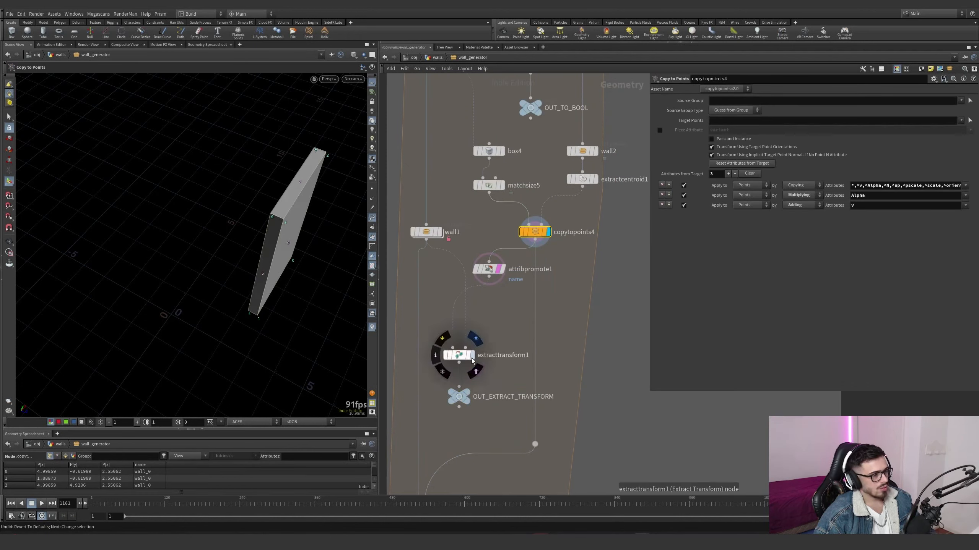
left_click(437, 345)
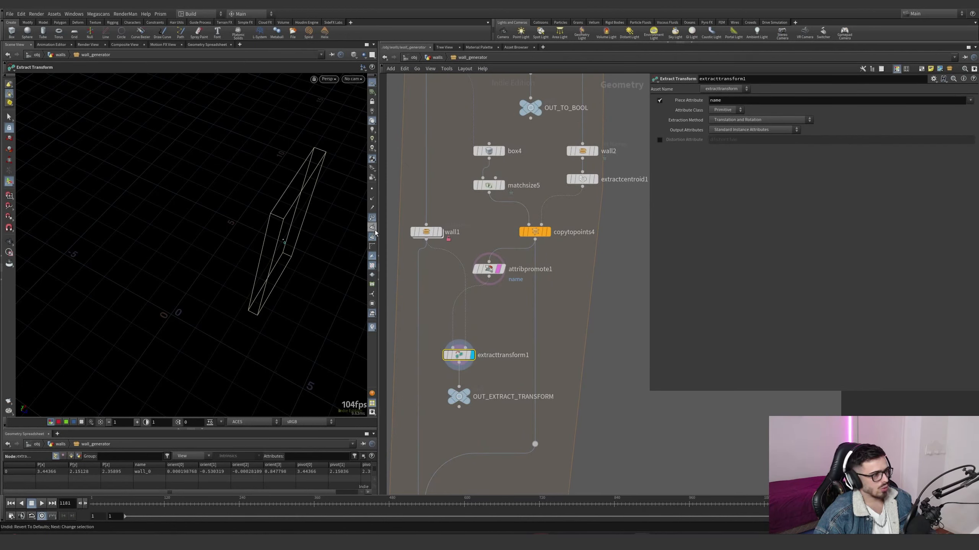
key("Escape")
left_click_drag(293, 249, 341, 301)
scroll(331, 239, "up", 4)
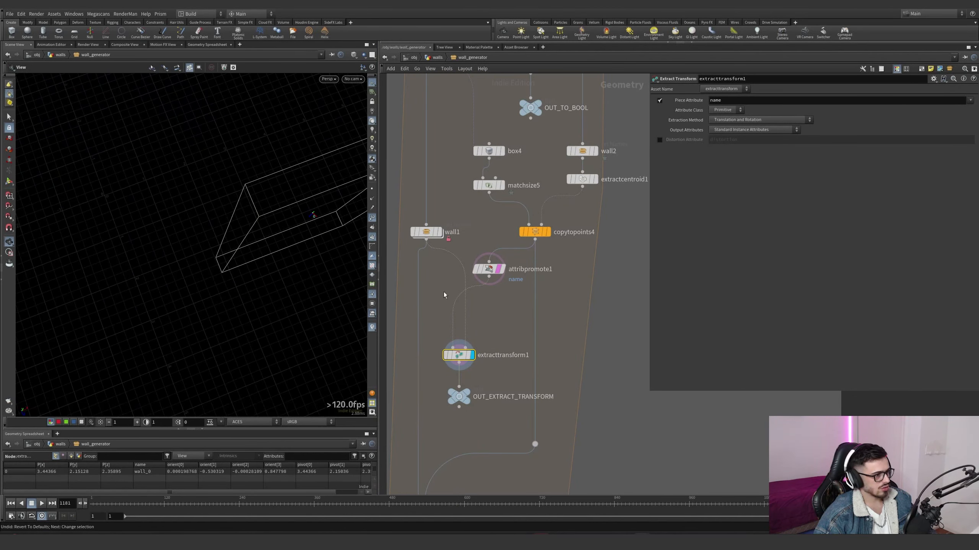
Swap the template outline from attribpromote1 to wall1 and examine extracttransform1's point against it from several angles.
left_click(502, 269)
left_click(472, 355)
key("Escape")
left_click_drag(293, 216, 224, 202)
key("Return")
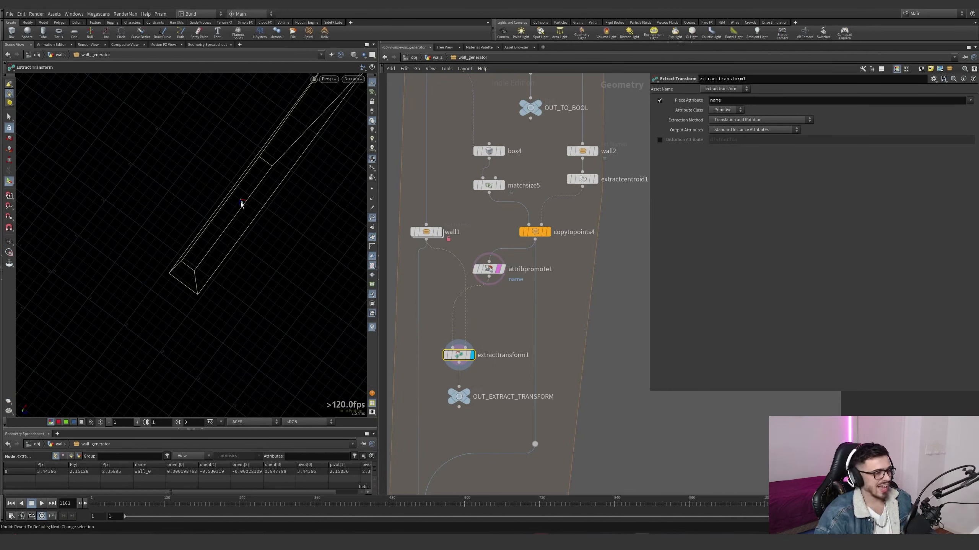
left_click(443, 247)
left_click_drag(280, 200, 244, 192, "alt")
scroll(502, 353, "down", 3)
middle_click_drag(482, 442, 485, 355)
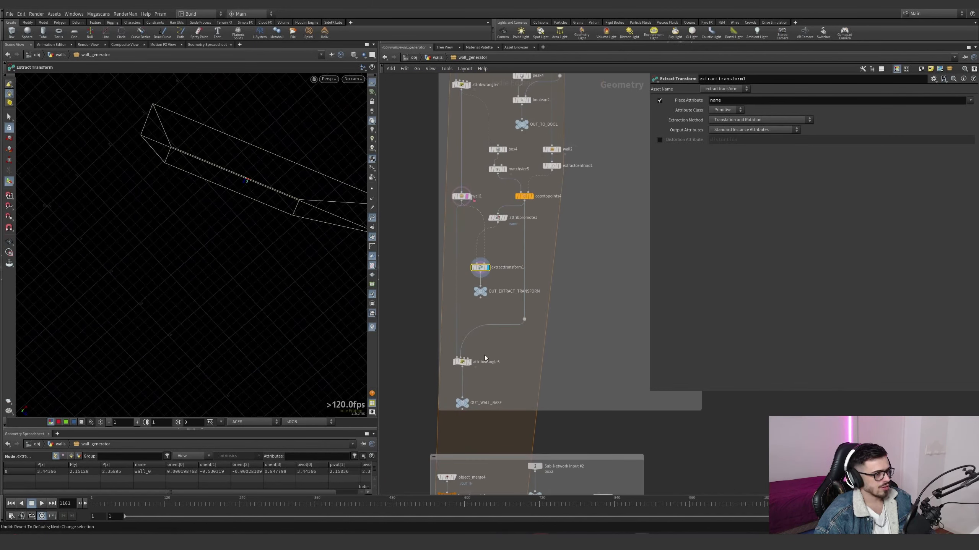
Display attribwrangle5 and review its rest-position code and the resulting wall geometry from several angles.
scroll(485, 355, "up", 3)
left_click(455, 371)
left_click_drag(484, 393, 427, 363)
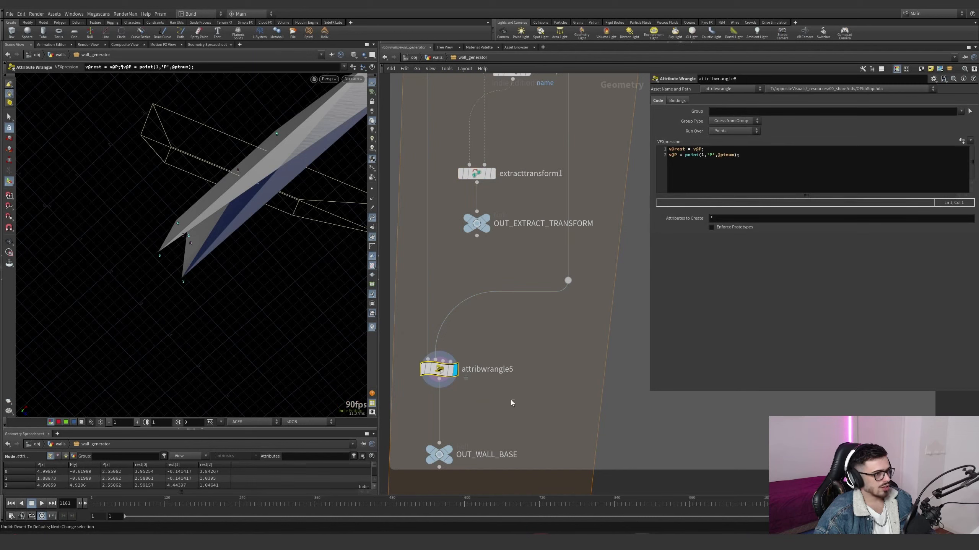
left_click_drag(251, 203, 190, 199, "alt")
left_click_drag(196, 179, 237, 271, "alt")
scroll(347, 256, "down", 5, "alt")
scroll(486, 415, "down", 4)
middle_click_drag(491, 415, 514, 301)
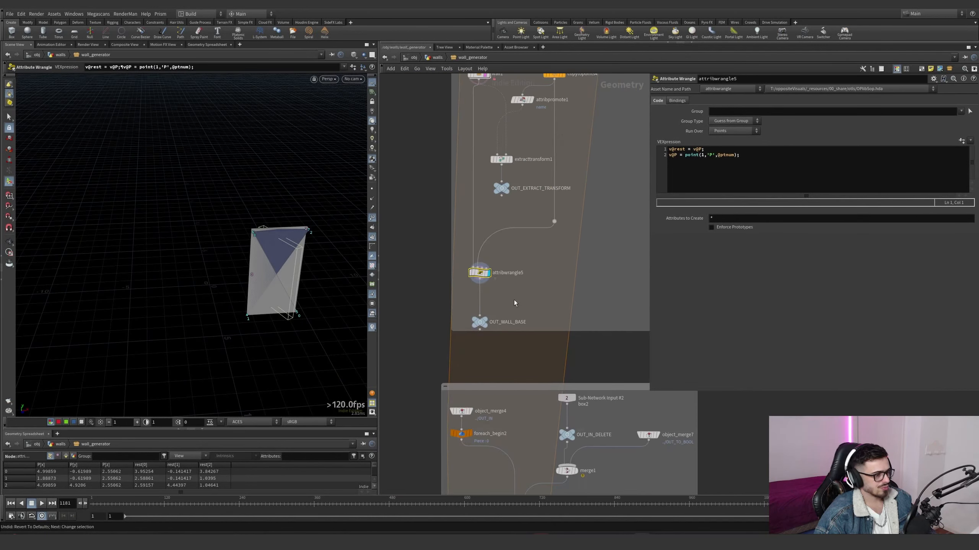
Display OUT_WALL_BASE and examine the resulting wall against the template outline, then its place in the whole network.
left_click(485, 322)
left_click(478, 322)
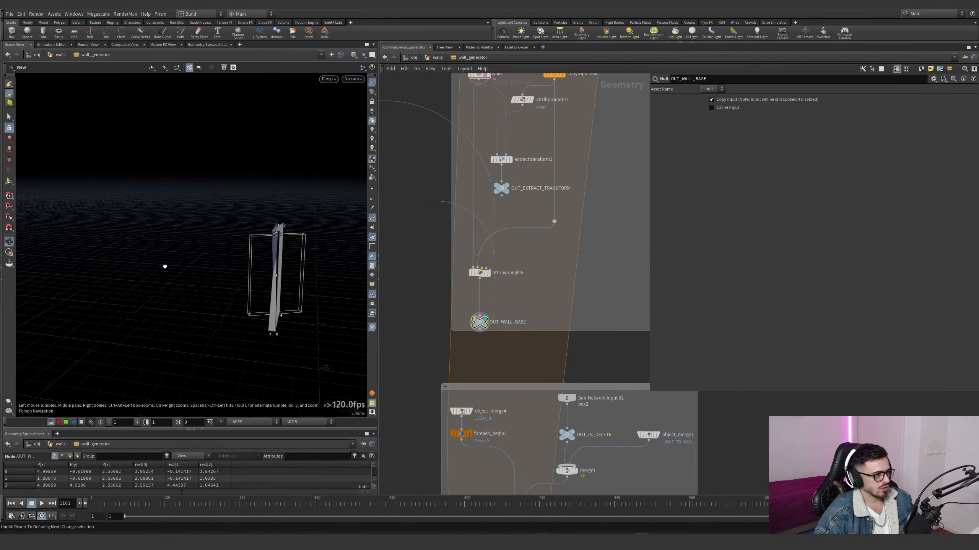
left_click_drag(165, 266, 347, 288)
scroll(534, 334, "down", 5)
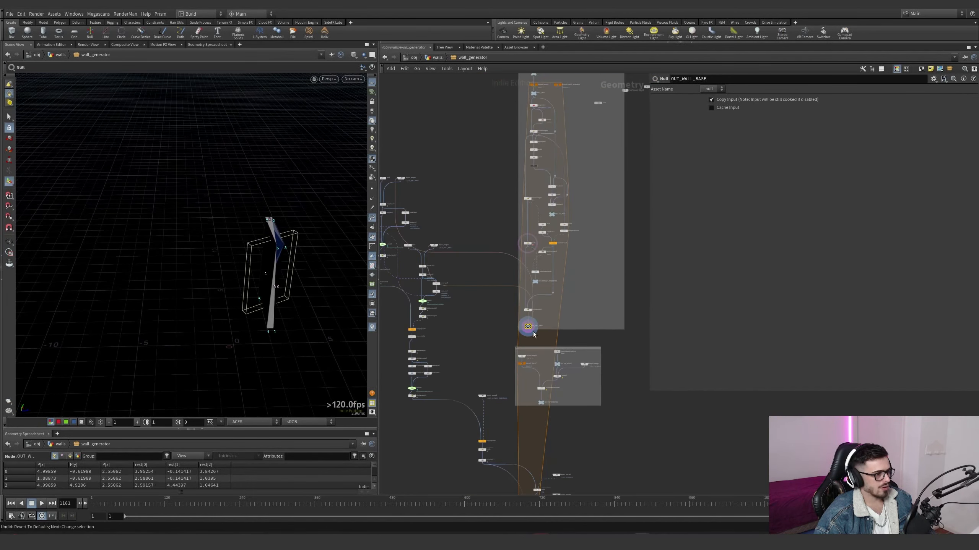
scroll(539, 335, "down", 2)
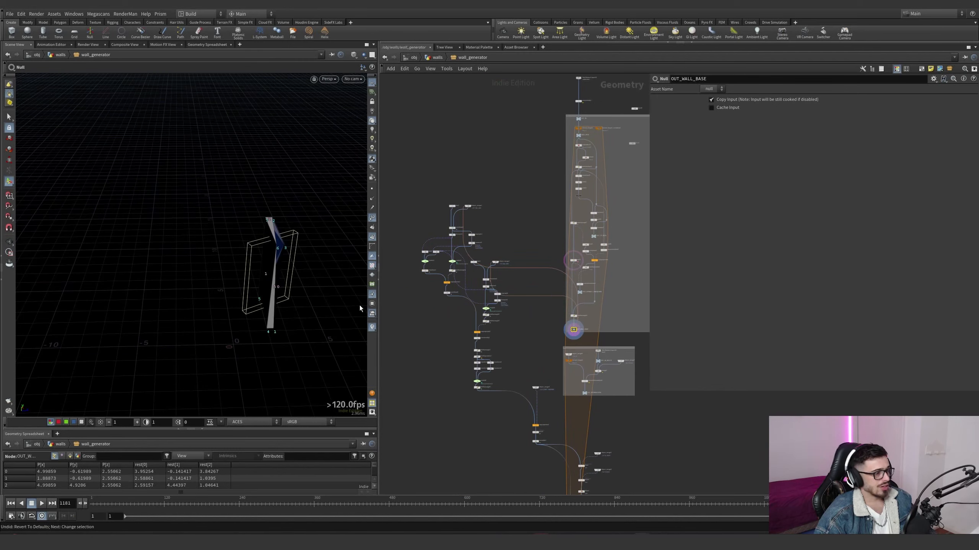
Return to the walls network, review the brick wall produced by wall_generator1, and open that subnetwork at OUT_WALL_BASE.
key("u")
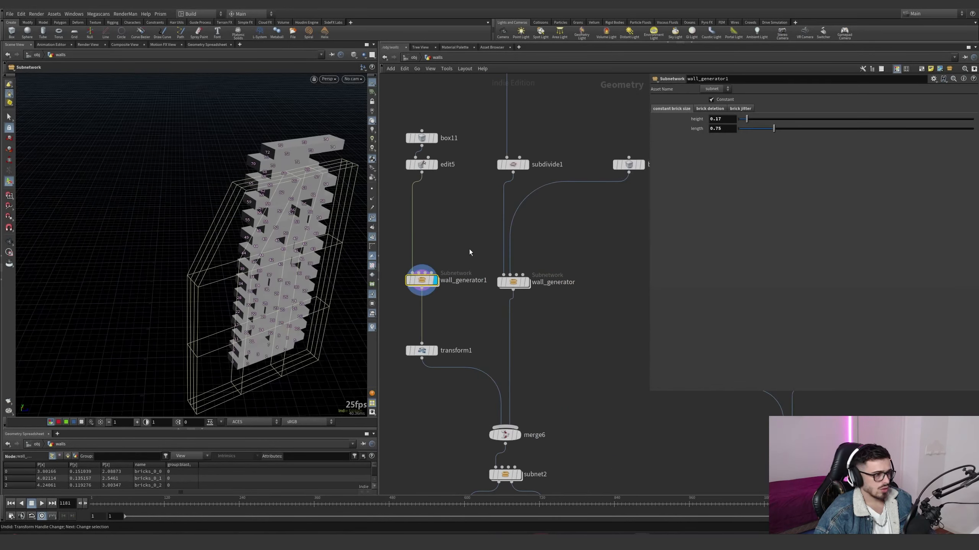
left_click_drag(269, 277, 386, 281)
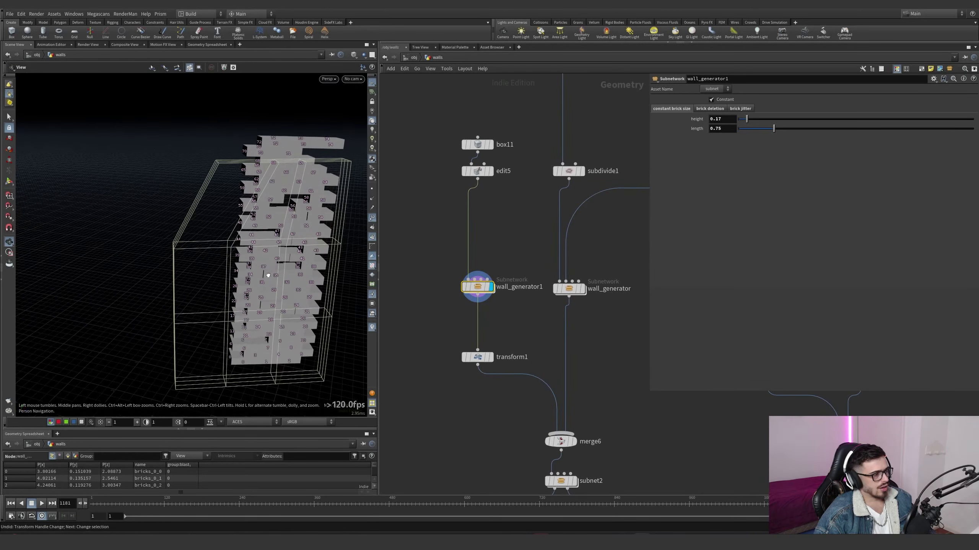
double_click(477, 287)
scroll(536, 249, "down", 3)
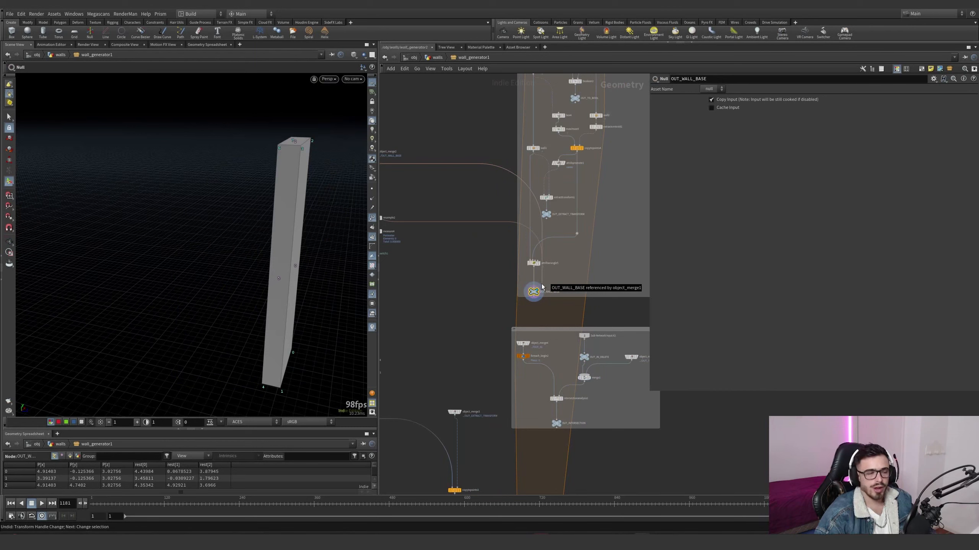
Display attribwrangle5 inside wall_generator1 and highlight the code line v@rest = v@P; in its VEX expression.
scroll(540, 273, "up", 3)
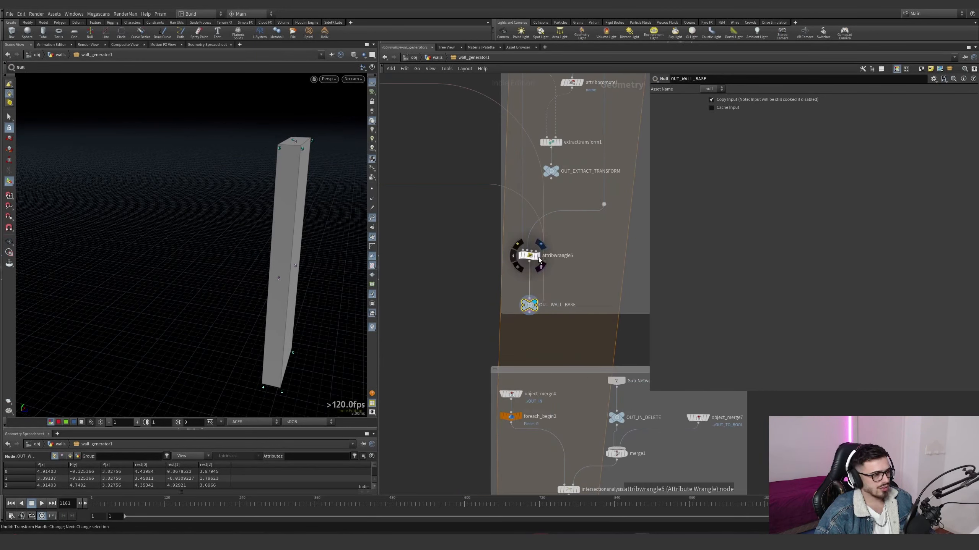
scroll(568, 290, "down", 1)
left_click(520, 311)
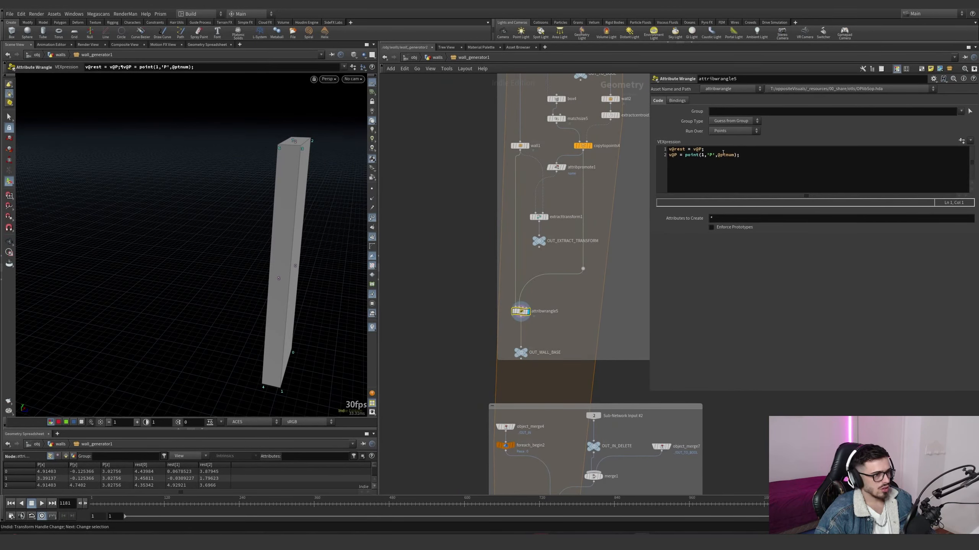
left_click(723, 153)
left_click(689, 148)
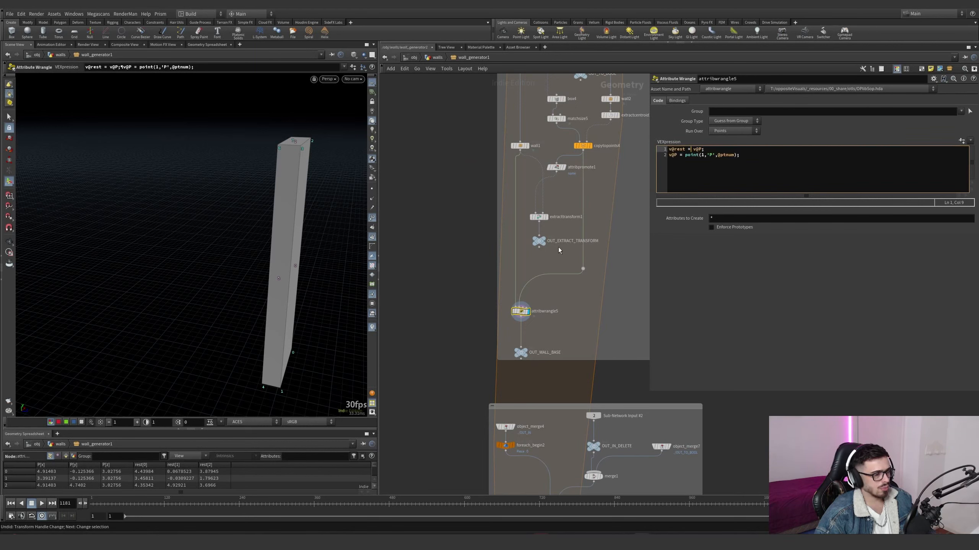
middle_click_drag(559, 250, 522, 305)
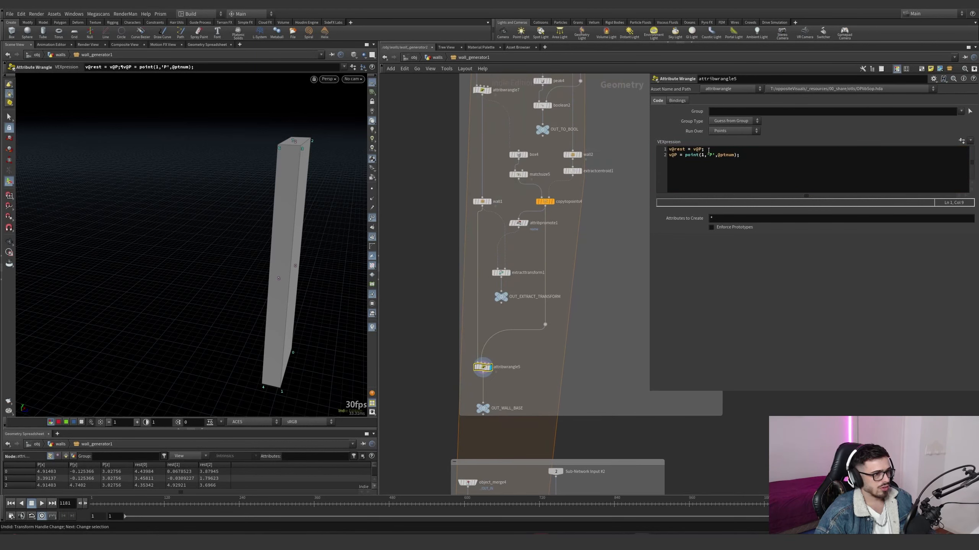
left_click_drag(705, 149, 658, 149)
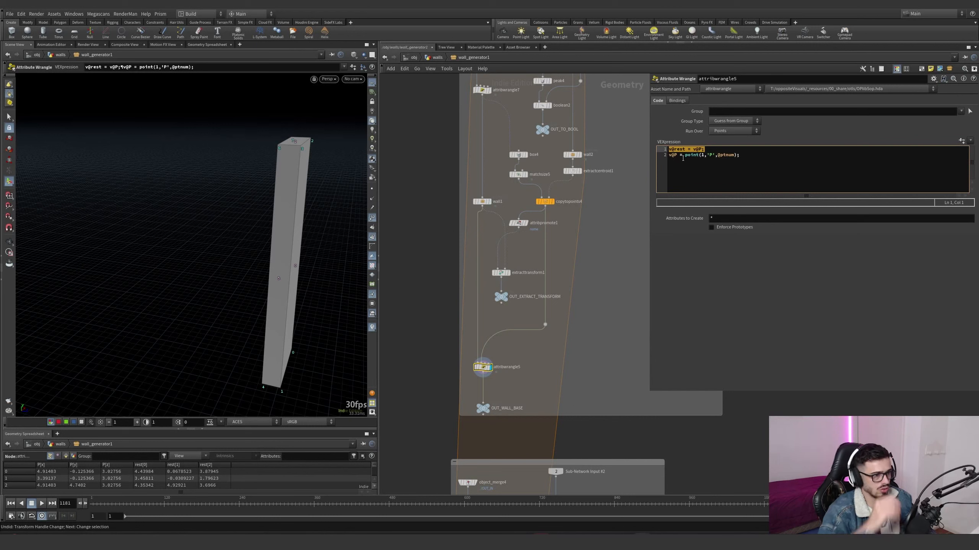
Display copytopoints4, OUT_EXTRACT_TRANSFORM and wall1 in turn to compare the rebuilt box with the original slanted wall.
left_click(545, 201)
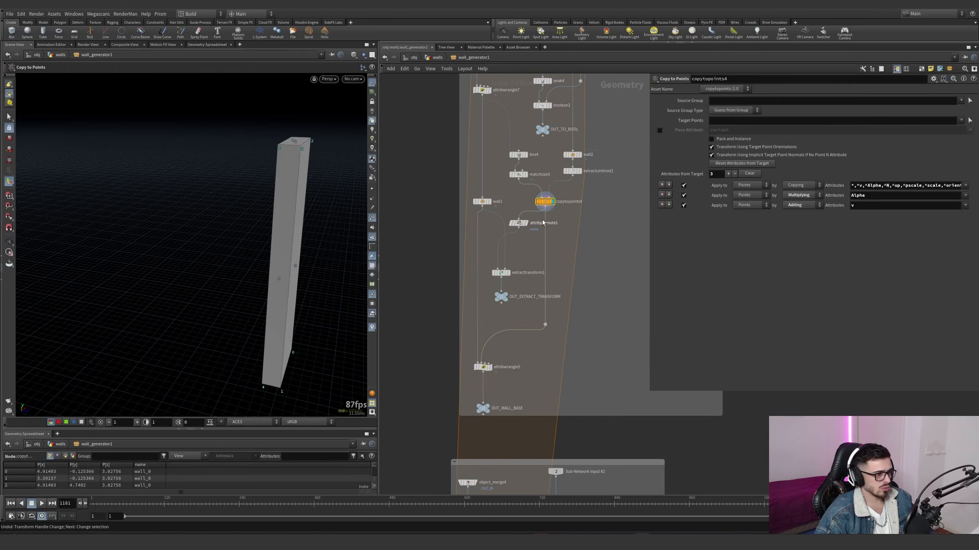
left_click(505, 296)
left_click(490, 204)
left_click(490, 204)
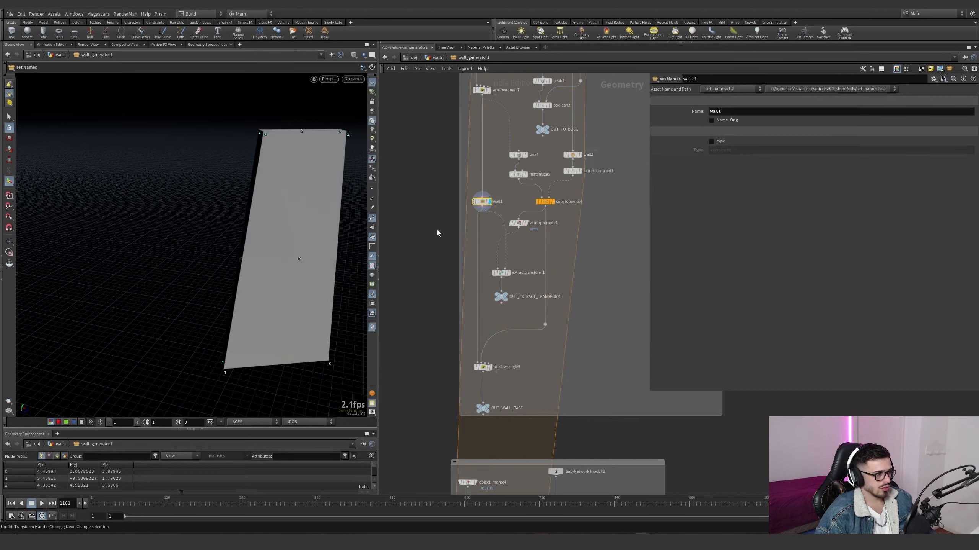
left_click_drag(305, 247, 349, 240)
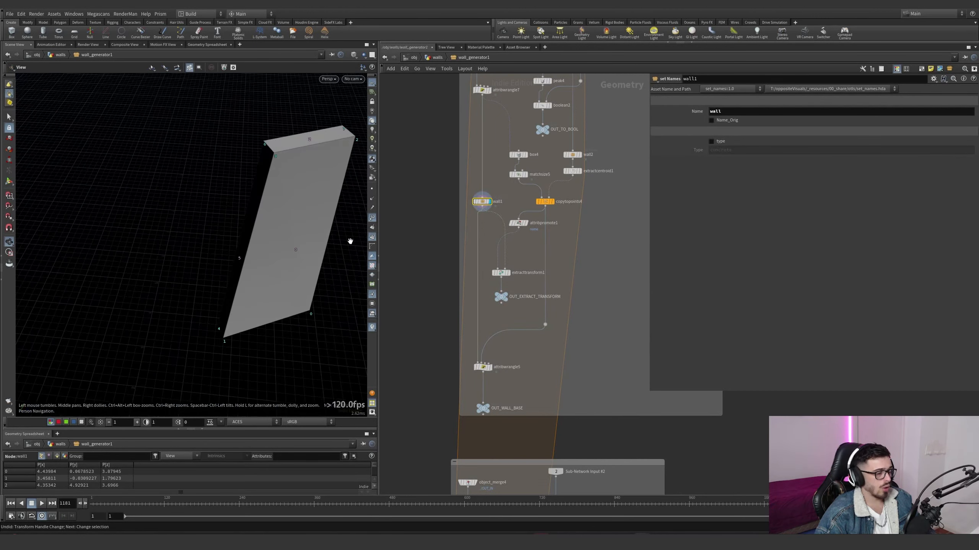
Examine attribwrangle5's output as the base wall and select the OUT_WALL_BASE null below it.
left_click(490, 367)
left_click_drag(523, 384, 476, 359)
left_click_drag(306, 228, 221, 207, "alt")
scroll(501, 358, "down", 2)
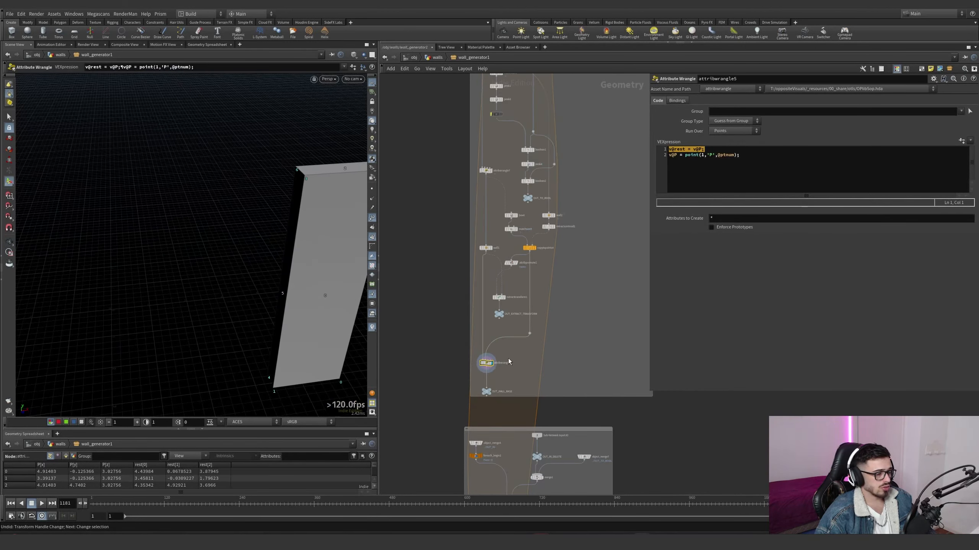
scroll(508, 361, "down", 2)
left_click(547, 343)
scroll(474, 315, "down", 2)
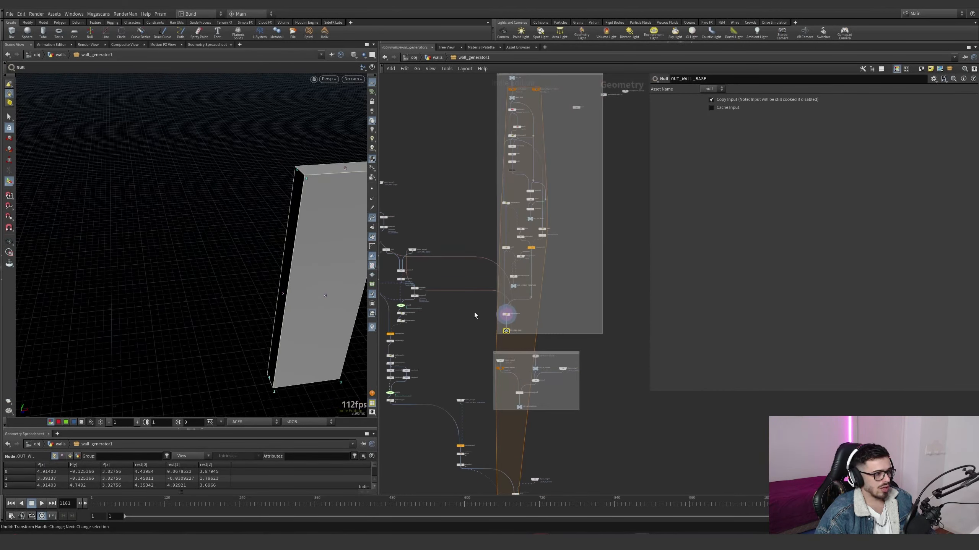
Display line1 and matchsize2 in the branch fed by OUT_WALL_BASE to examine the line fitted to the wall.
middle_click_drag(474, 315, 545, 317)
scroll(432, 189, "up", 5)
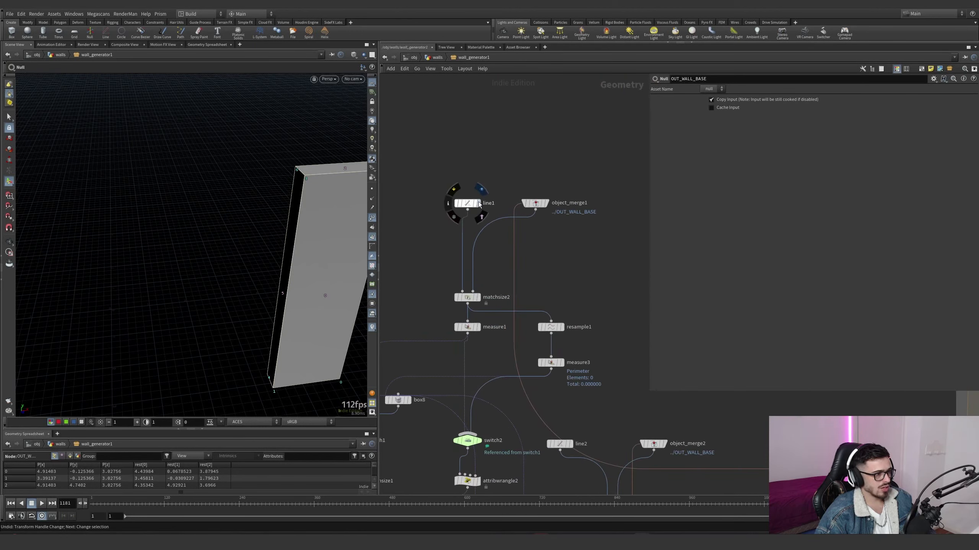
left_click(479, 203)
left_click(478, 298)
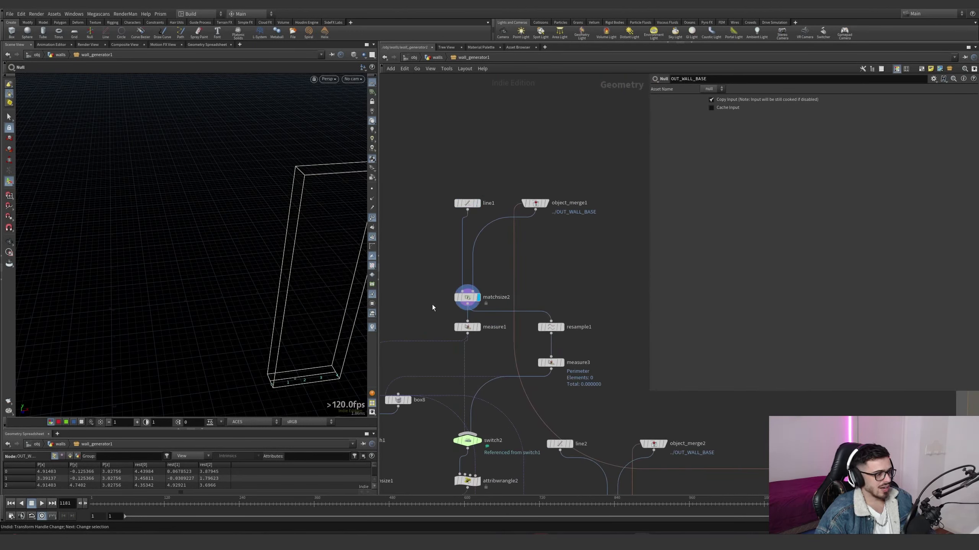
Inspect the line fitted along the wall base up close, then display measure1 with its Perimeter / Length settings.
middle_click_drag(316, 380, 260, 319, "alt")
left_click_drag(260, 319, 266, 347, "alt")
right_click_drag(266, 348, 334, 286, "alt")
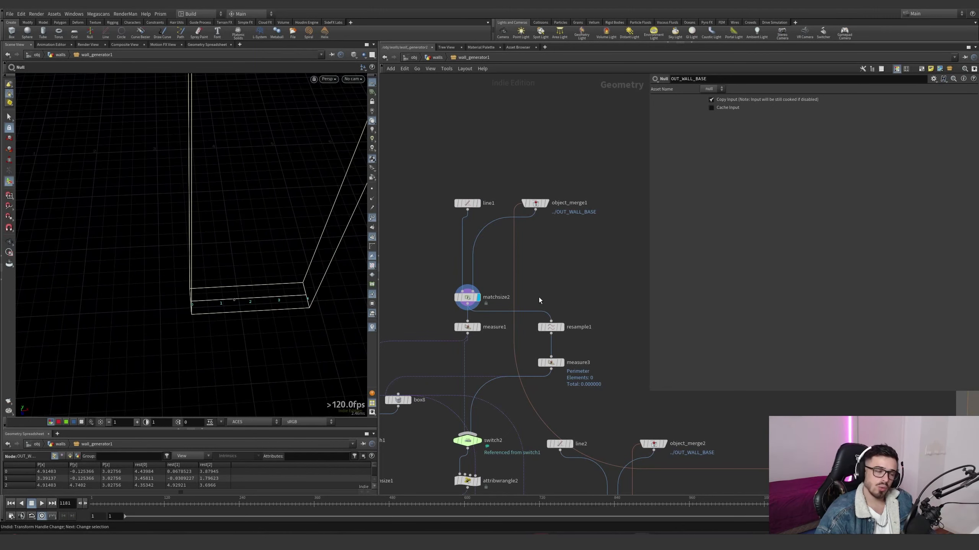
left_click(478, 327)
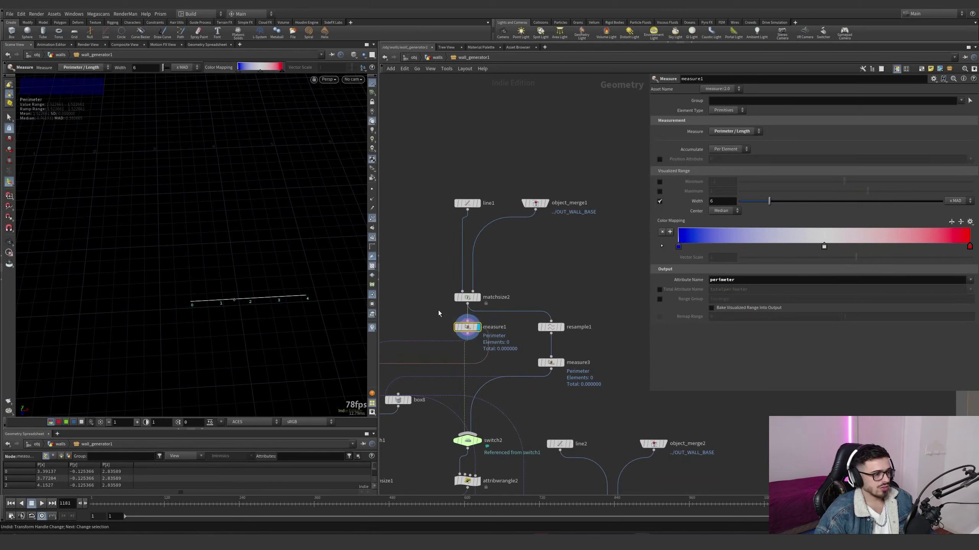
Display resample1 in the parallel branch below matchsize2 and examine its segment length parameters.
scroll(536, 304, "down", 3)
scroll(548, 320, "up", 3)
left_click(569, 320)
left_click(559, 320)
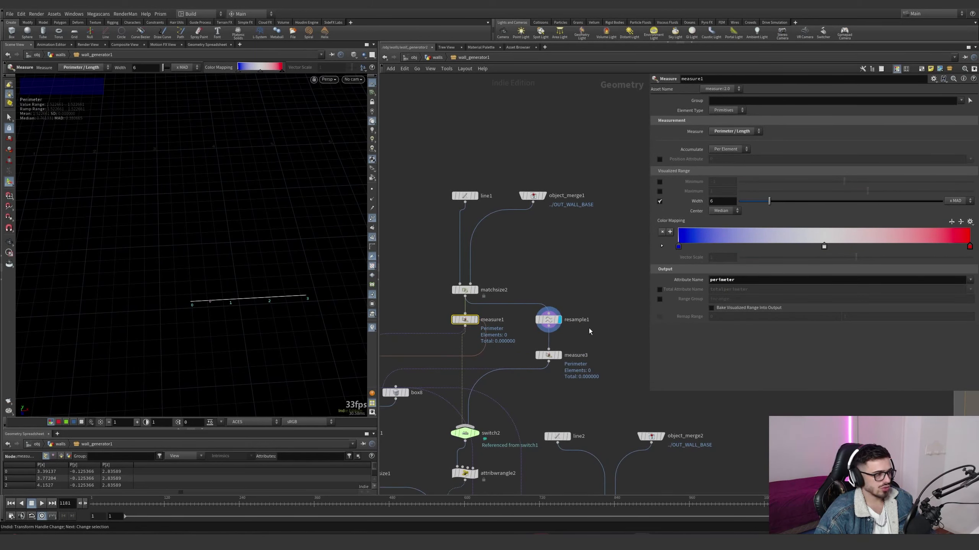
left_click(548, 320)
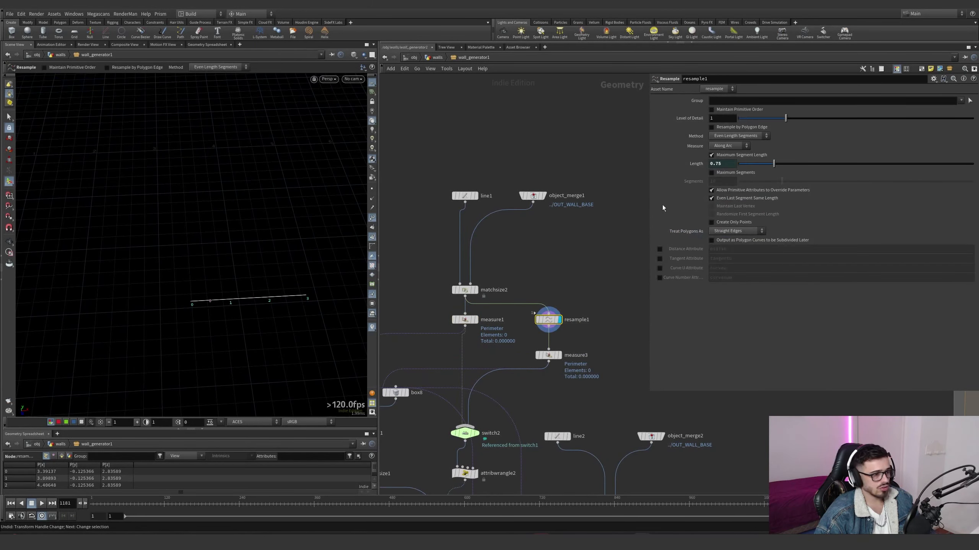
Display measure3 below resample1 and examine how its branch connects to the switch nodes below.
left_click(559, 355)
left_click(550, 356)
middle_click_drag(590, 325, 631, 262)
scroll(554, 315, "down", 2)
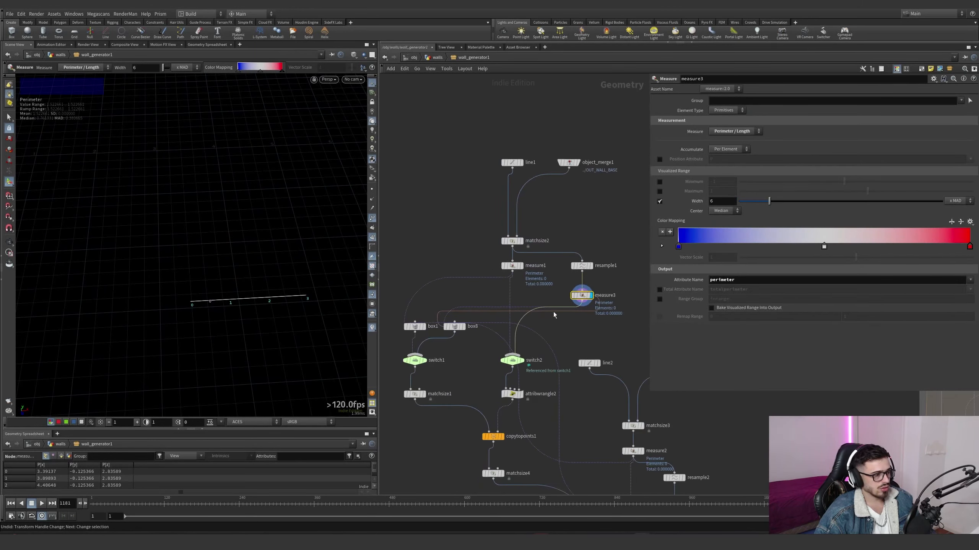
scroll(477, 332, "down", 2)
scroll(439, 366, "up", 2)
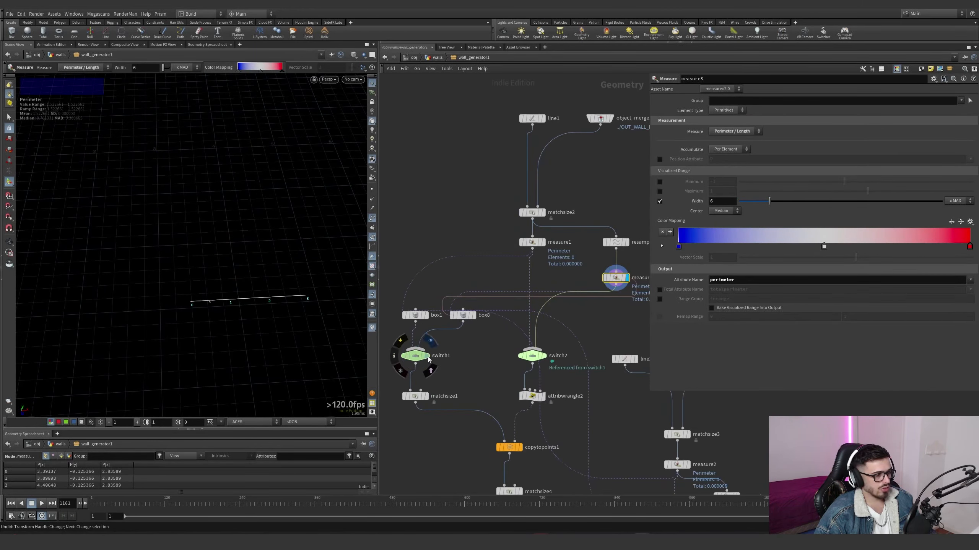
Display the box8 node and check the expressions behind its Size values.
left_click(426, 355)
left_click(474, 316)
left_click_drag(256, 264, 240, 280, "alt")
scroll(241, 280, "down", 4)
left_click(700, 129)
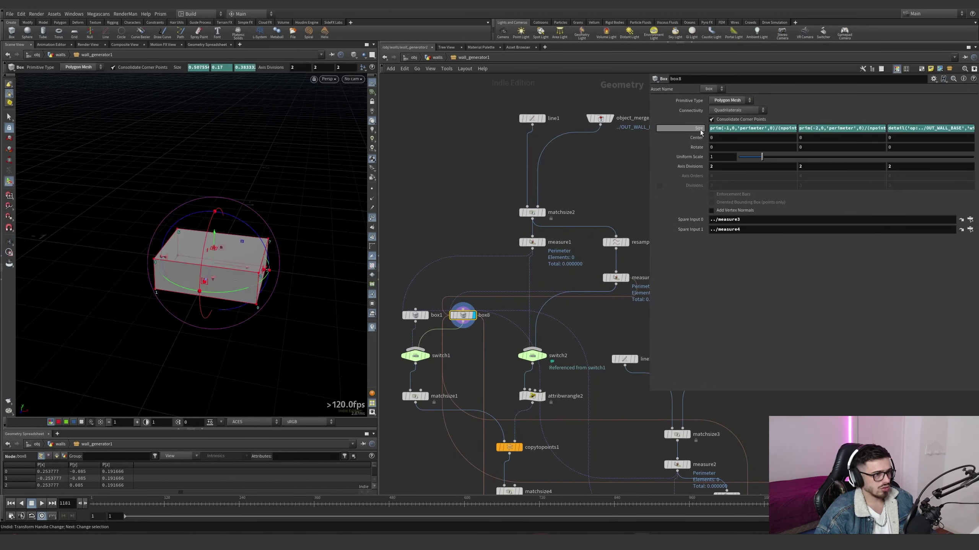
left_click(698, 131)
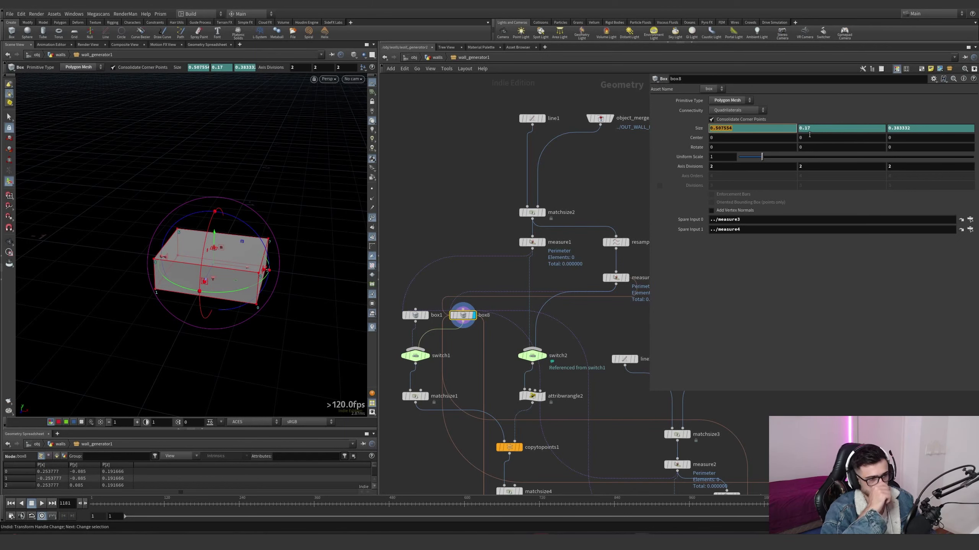
Go up to the walls network and review wall_generator1's constant brick size, brick deletion and brick jitter settings with the wall framed.
key("u")
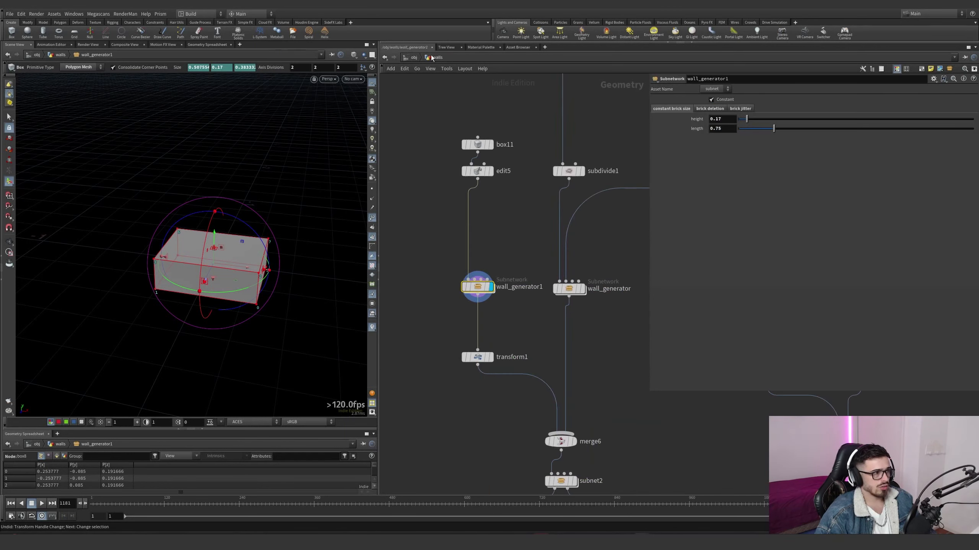
left_click(731, 110)
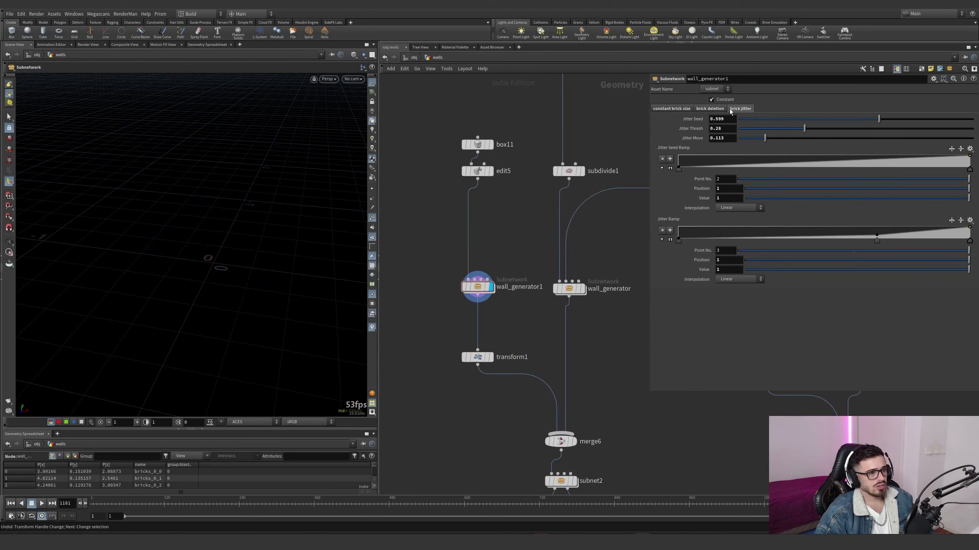
left_click(685, 109)
left_click(713, 109)
left_click(742, 110)
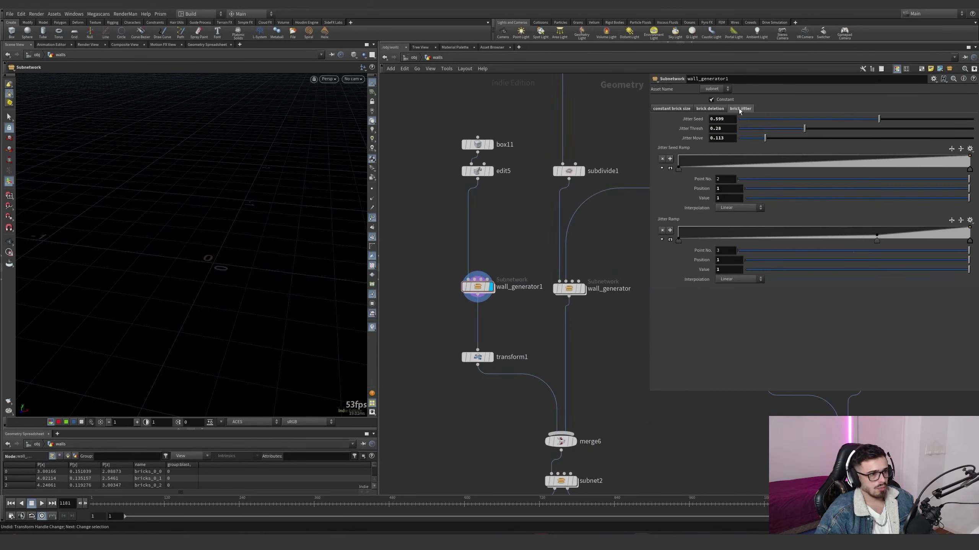
left_click(687, 109)
key("h")
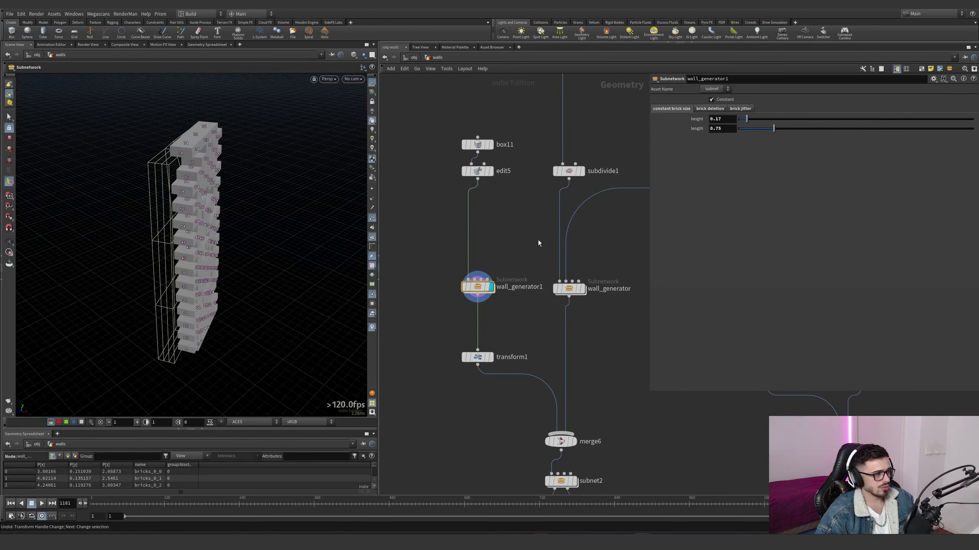
Try a constant brick height of about 2.537 and a different brick length on wall_generator1, undoing each change.
left_click_drag(676, 120, 859, 121)
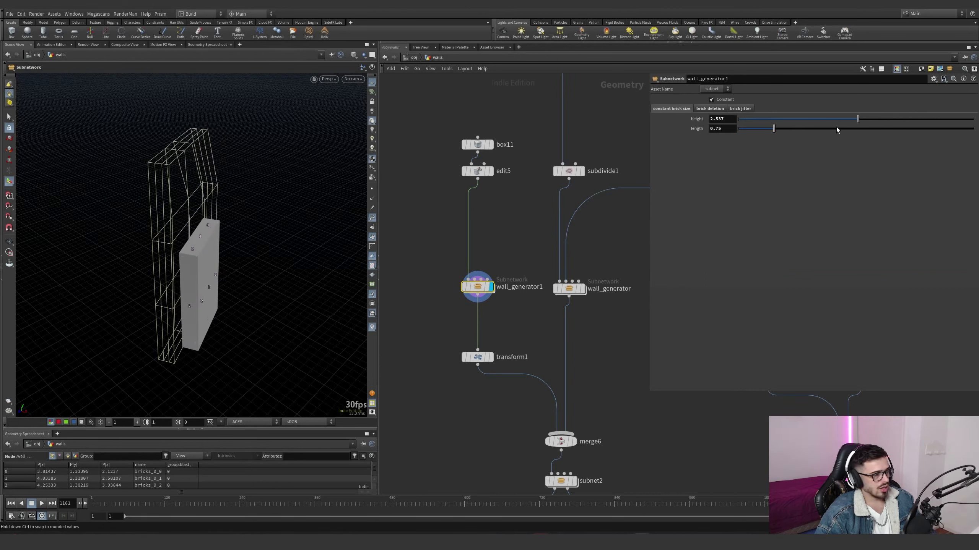
key("ctrl+z")
left_click_drag(774, 129, 798, 130)
key("ctrl+z")
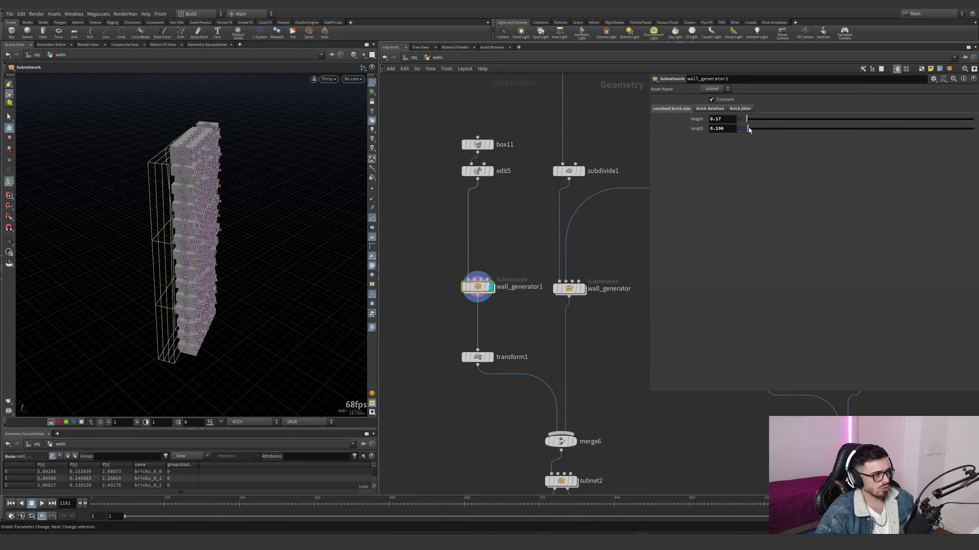
Review the brick deletion settings from the wall's front, try another Jitter Seed value, and undo it.
left_click(710, 108)
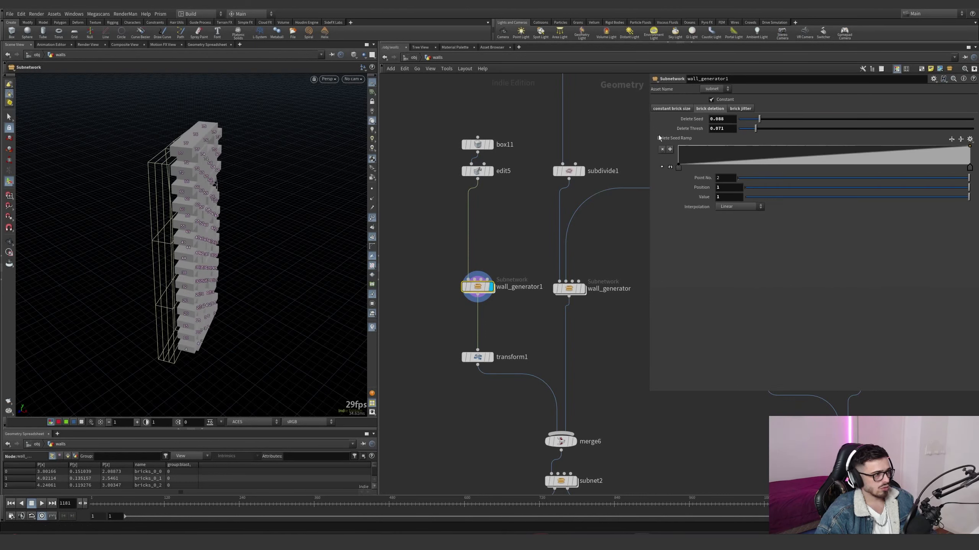
key("Escape")
left_click_drag(222, 191, 181, 189)
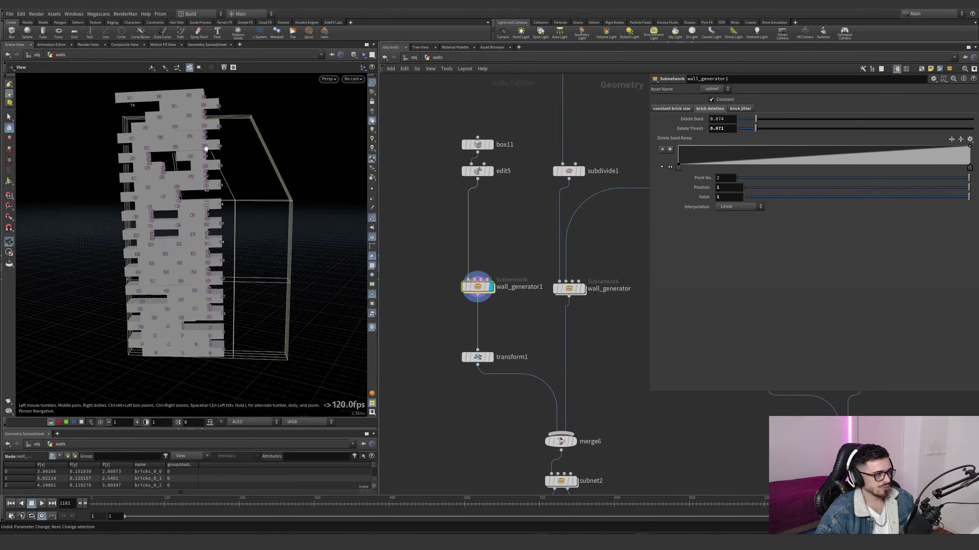
left_click(740, 108)
left_click_drag(743, 119, 972, 119)
key("ctrl+z")
Go back inside wall_generator1, frame the box8 brick, and display the switch1 node's output.
double_click(477, 287)
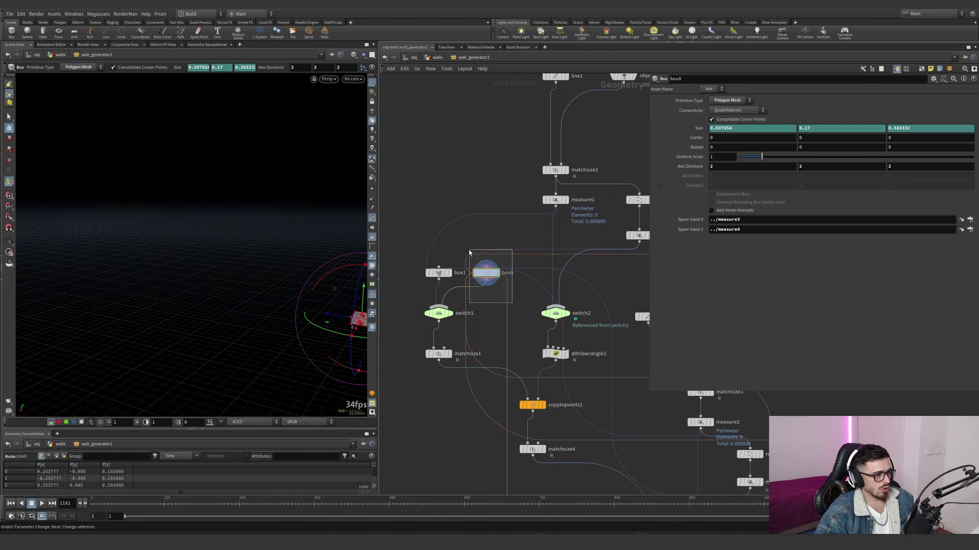
key("f")
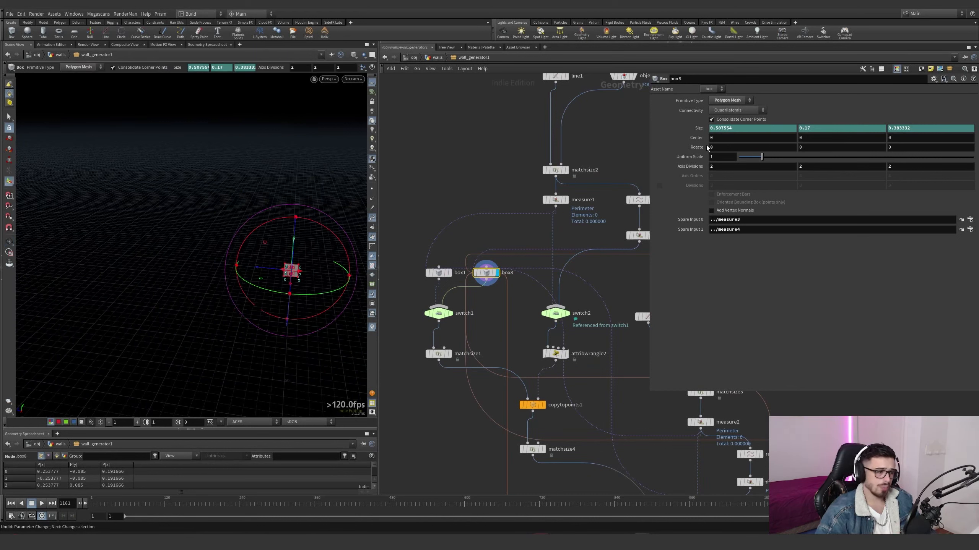
left_click(439, 313)
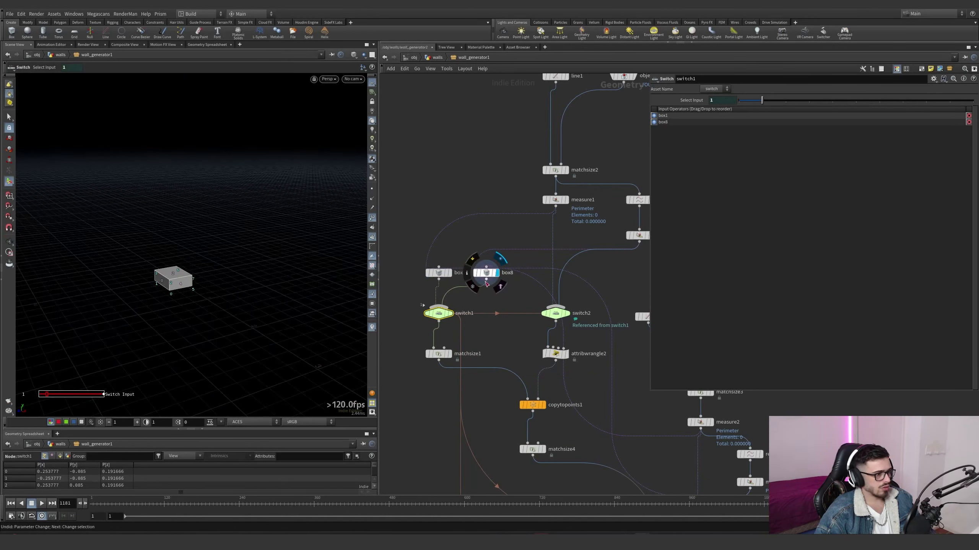
left_click(451, 314)
In the walls network, turn off Constant on wall_generator1, try other variable brick length and height values, and undo the changes.
left_click(435, 59)
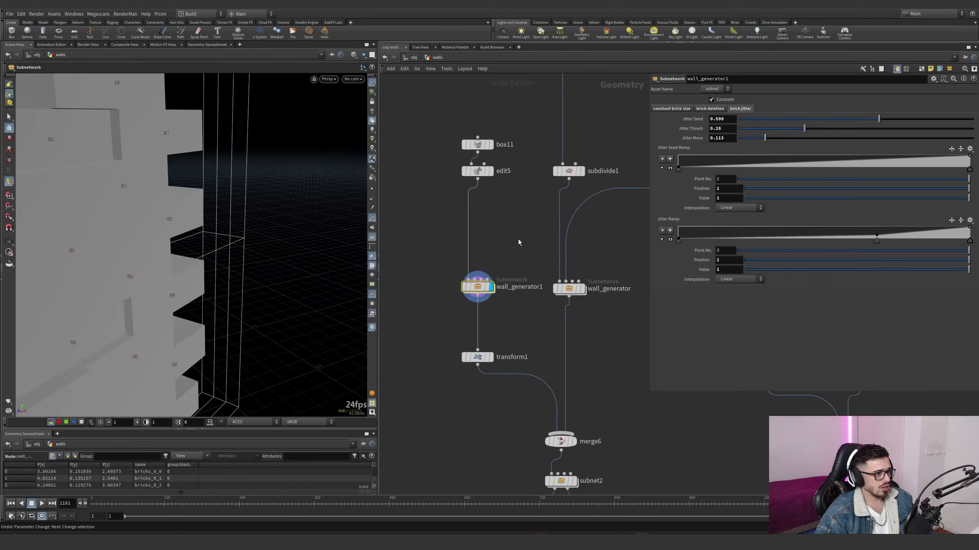
key("Escape")
left_click_drag(318, 206, 215, 270)
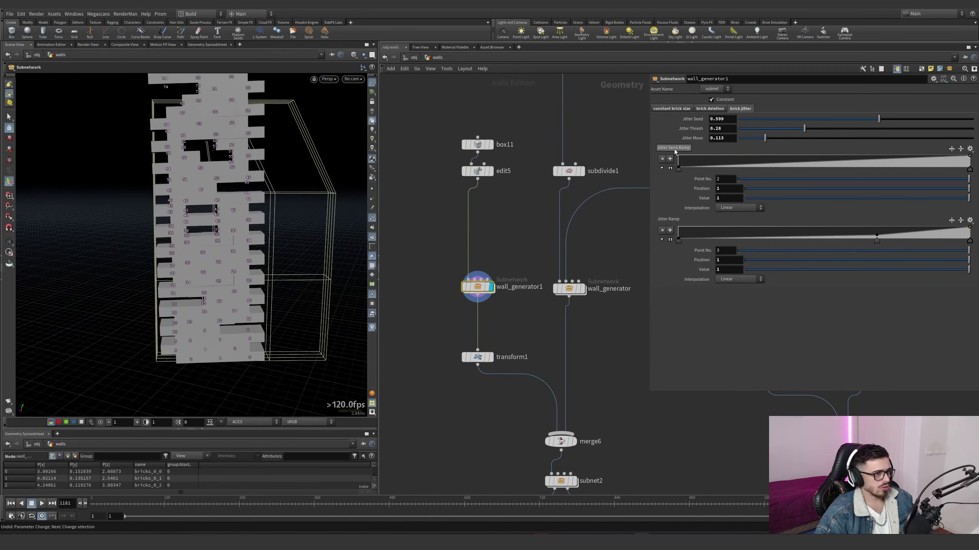
left_click(722, 100)
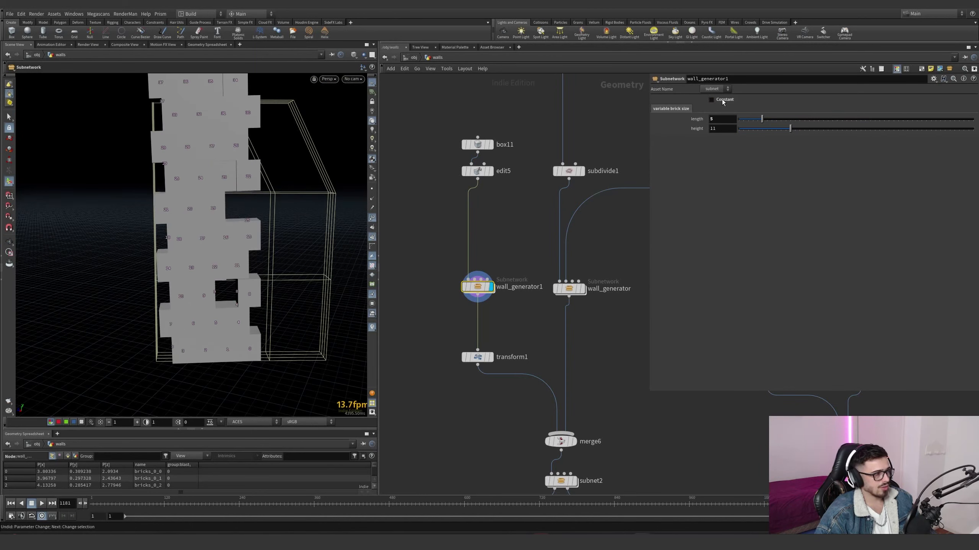
left_click_drag(757, 123, 819, 129)
key("ctrl+z")
key("ctrl+z")
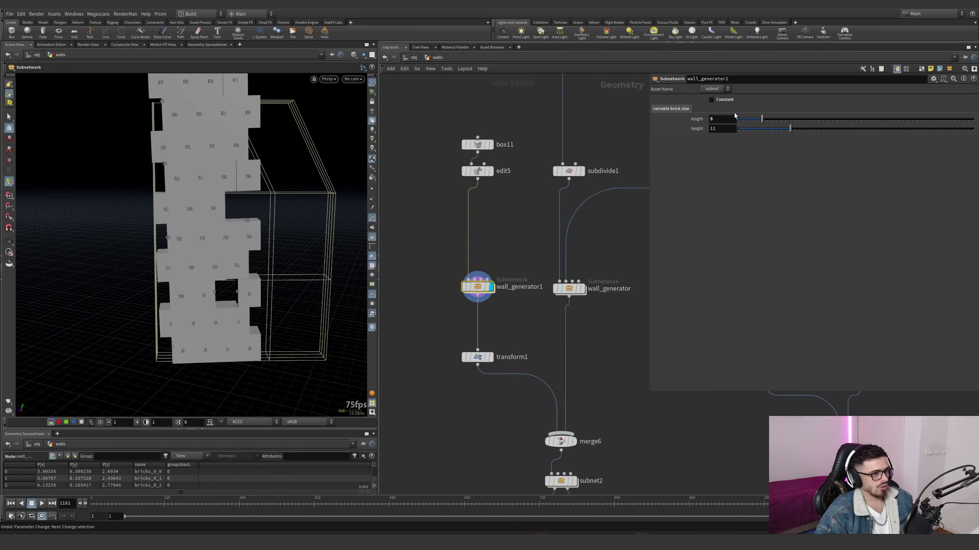
key("ctrl+z")
key("ctrl+z")
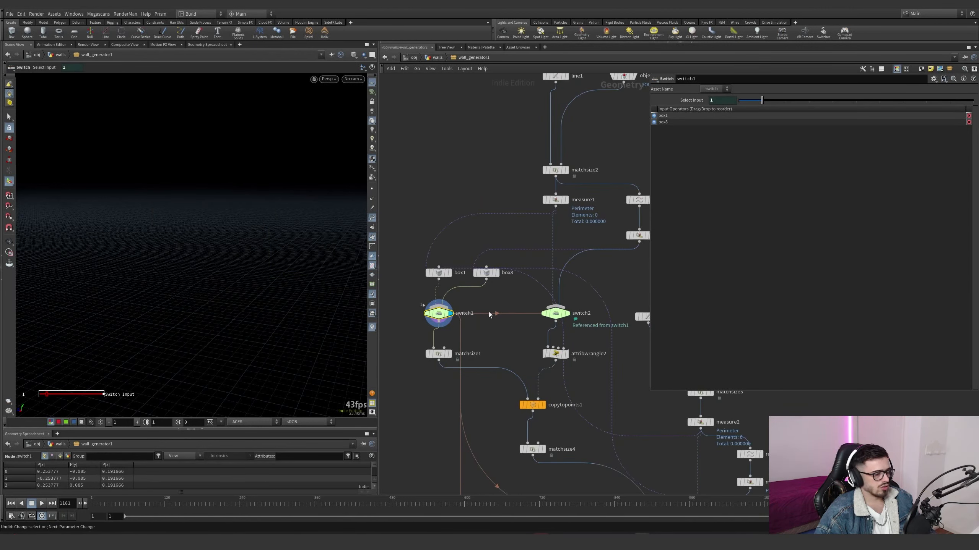
Display matchsize1 inside wall_generator1 to examine the aligned brick, and decline autosave reminders for this session.
left_click(429, 331)
left_click(440, 331)
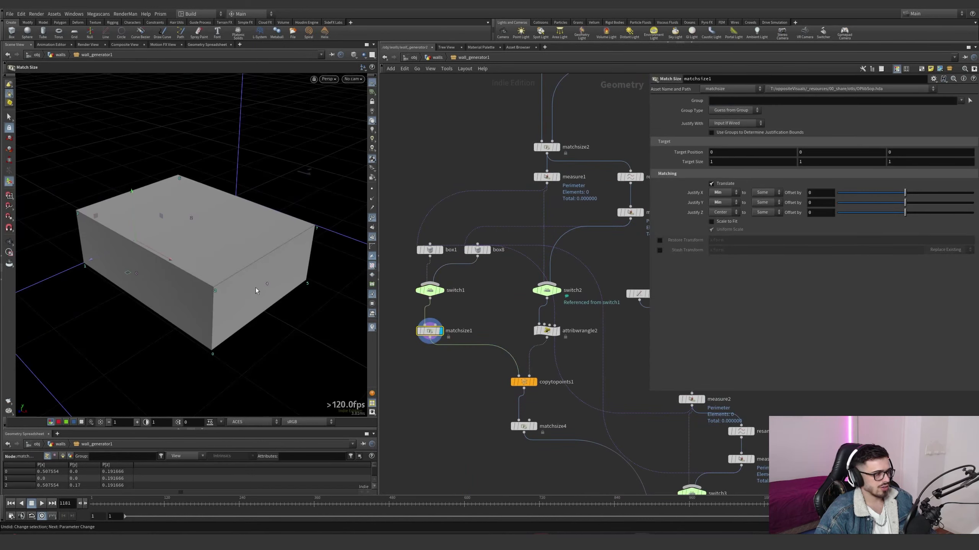
scroll(238, 240, "down", 5)
mouse_move(211, 278)
left_mouse_down()
mouse_move(245, 277)
mouse_move(226, 279)
left_mouse_up()
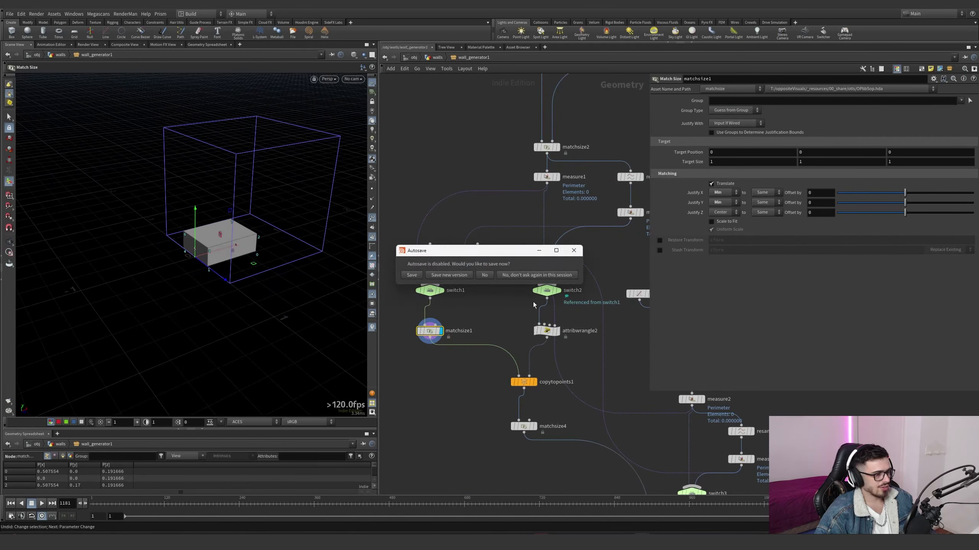
left_click(536, 275)
Display the switch2 node and examine its resampled line and points in the viewport.
left_click(547, 290)
left_click(556, 291)
key("g")
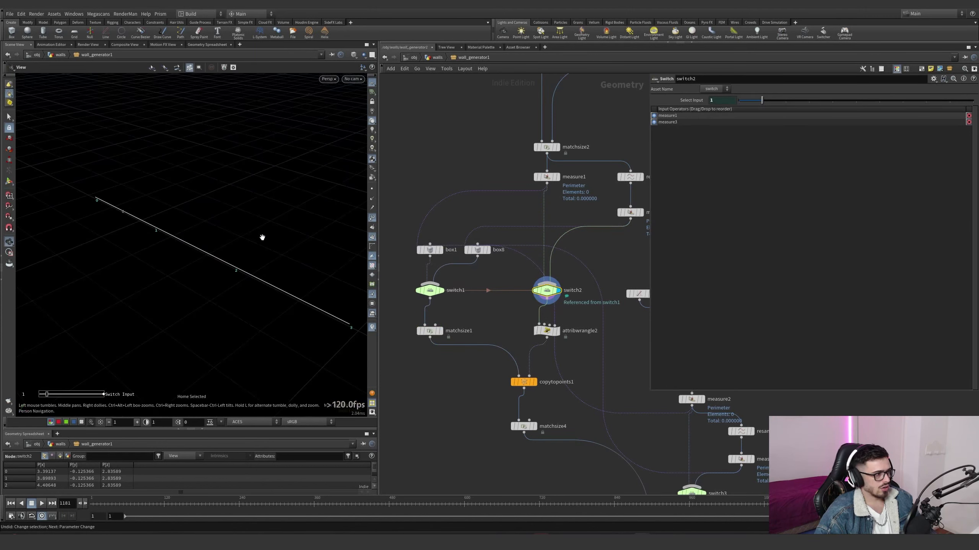
left_click_drag(262, 238, 232, 272)
key("Return")
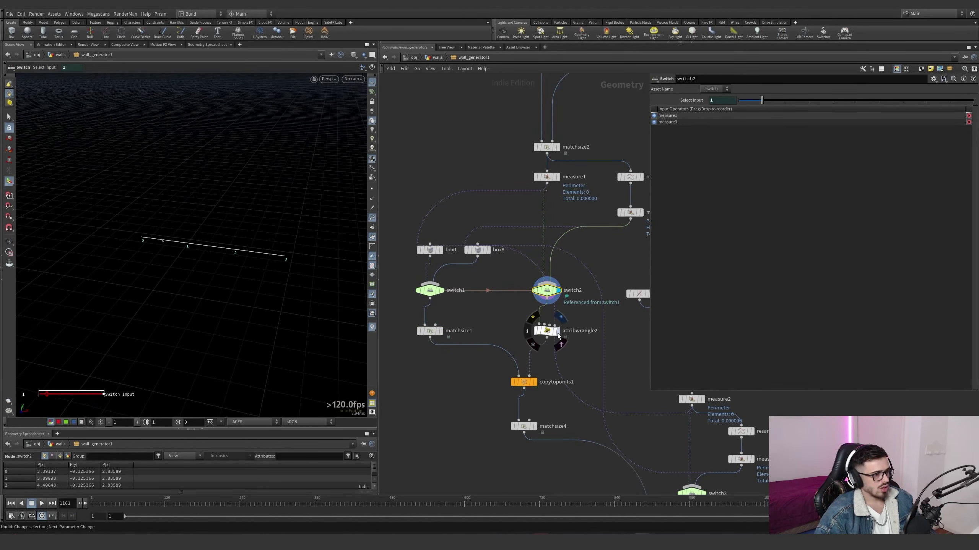
Display attribwrangle2 and highlight its VEX code that removes the last point of the line.
left_click(558, 334)
left_click(708, 162)
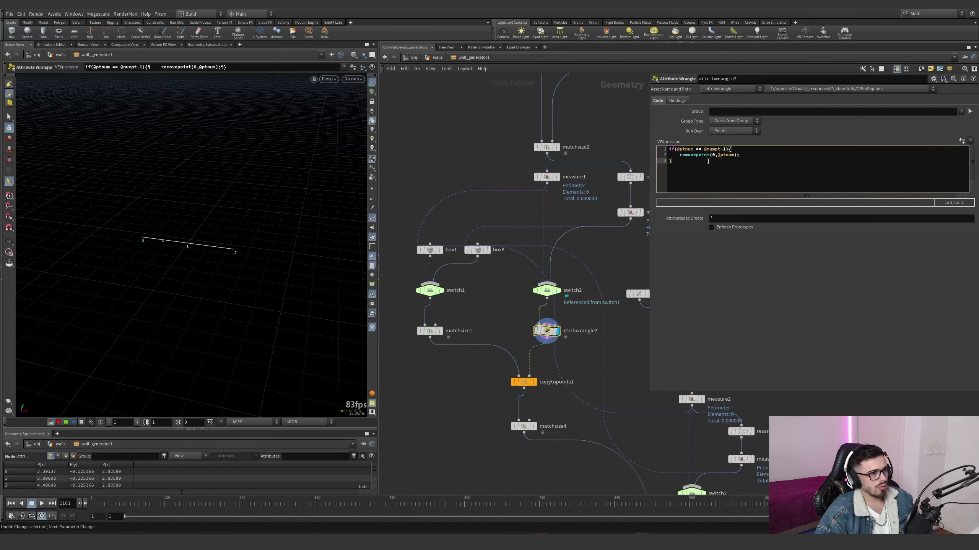
left_click_drag(708, 161, 659, 150)
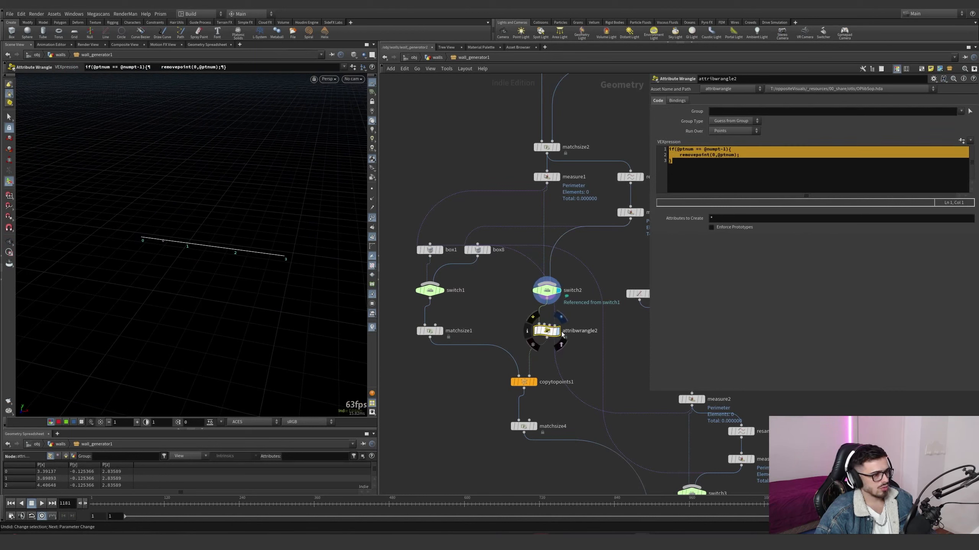
Display copytopoints1 and examine the row of bricks copied along the line.
left_click(535, 382)
left_click(523, 382)
left_click_drag(228, 257, 235, 280)
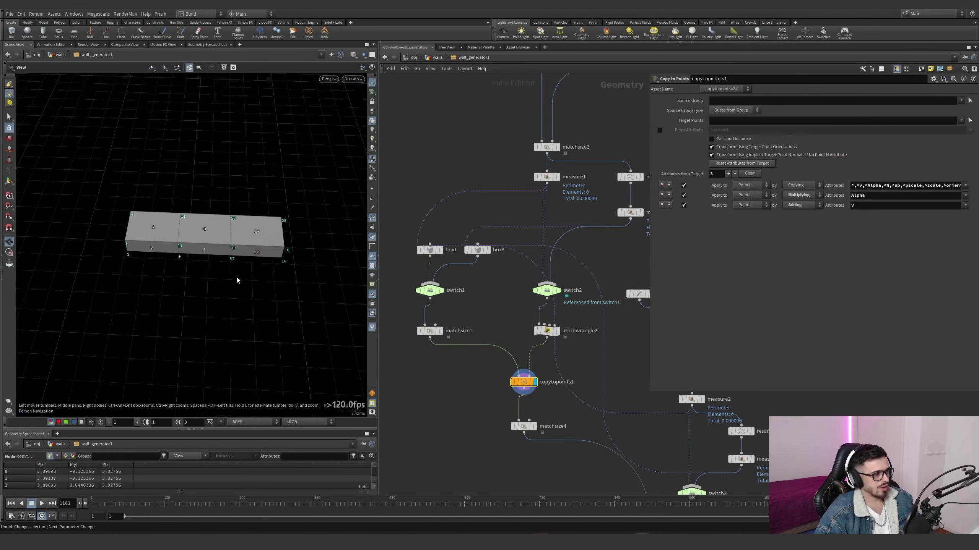
key("Return")
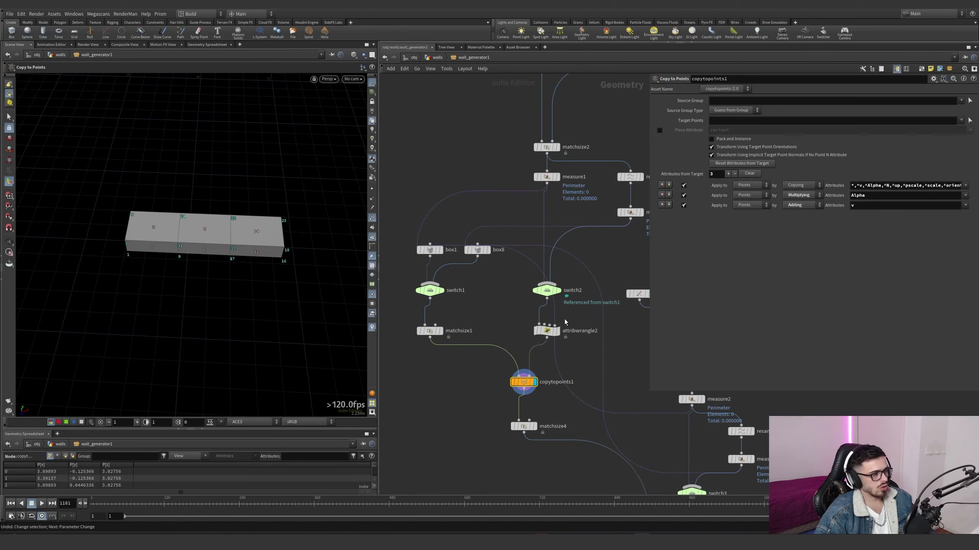
Review the parameters of measure3, resample1 and attribwrangle2 that feed the brick copy points.
middle_click_drag(565, 322, 549, 376)
left_click_drag(584, 286, 582, 261)
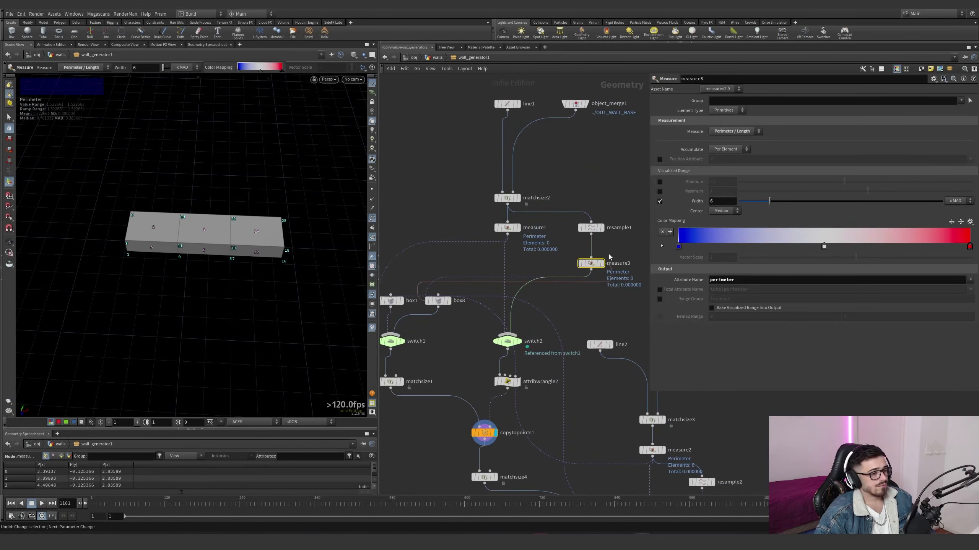
left_click(591, 228)
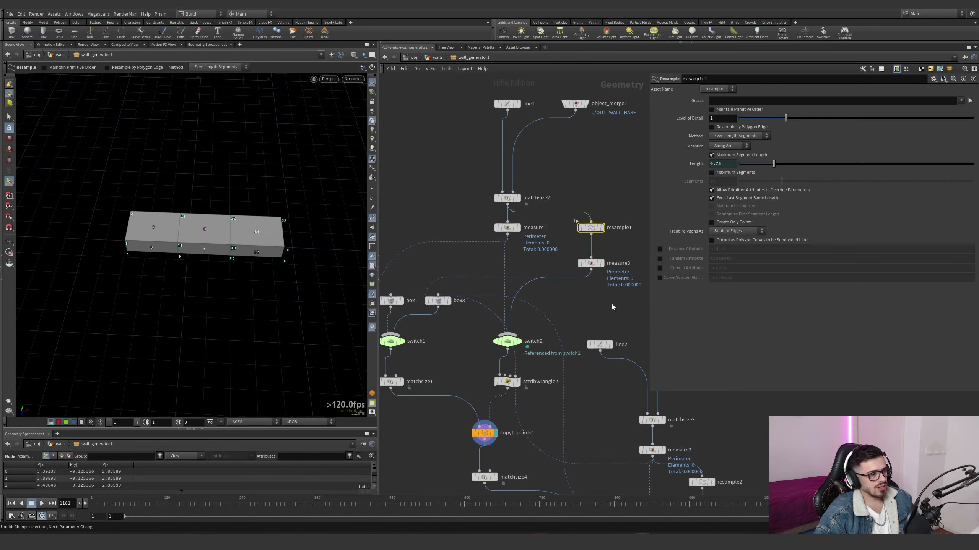
middle_click_drag(507, 382, 511, 360)
left_click(511, 359)
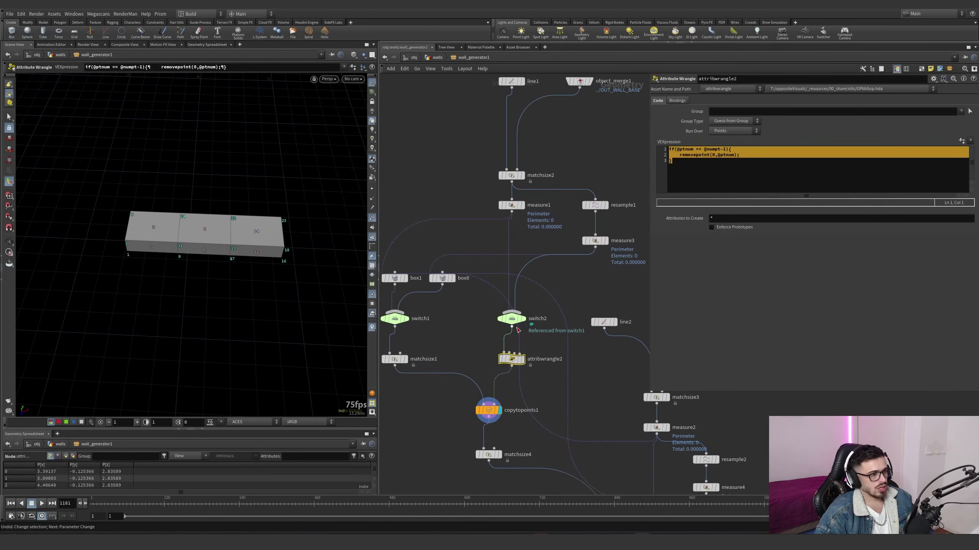
left_click(596, 205)
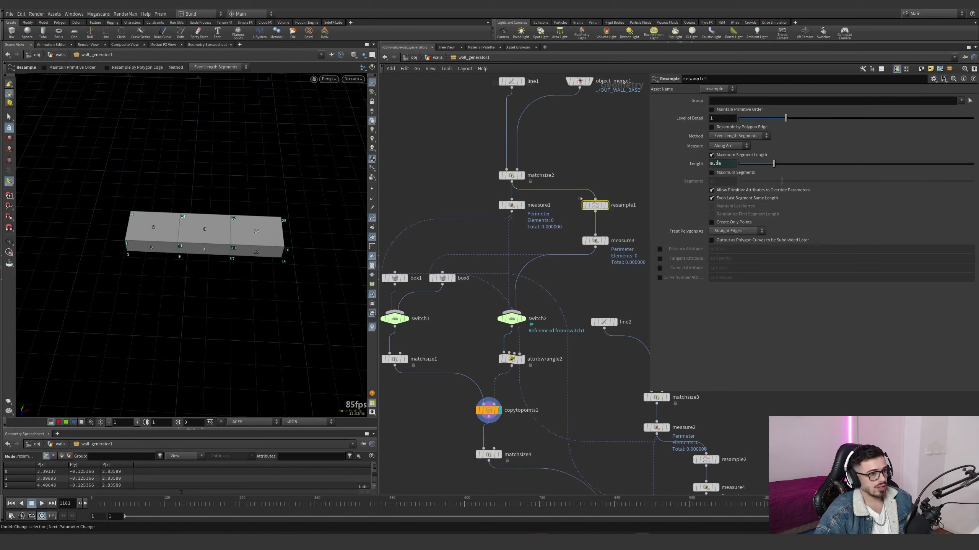
Select box8, widen the parameter area to read its full Size expressions, and restore the evaluated values and a narrower layout.
left_click(443, 278)
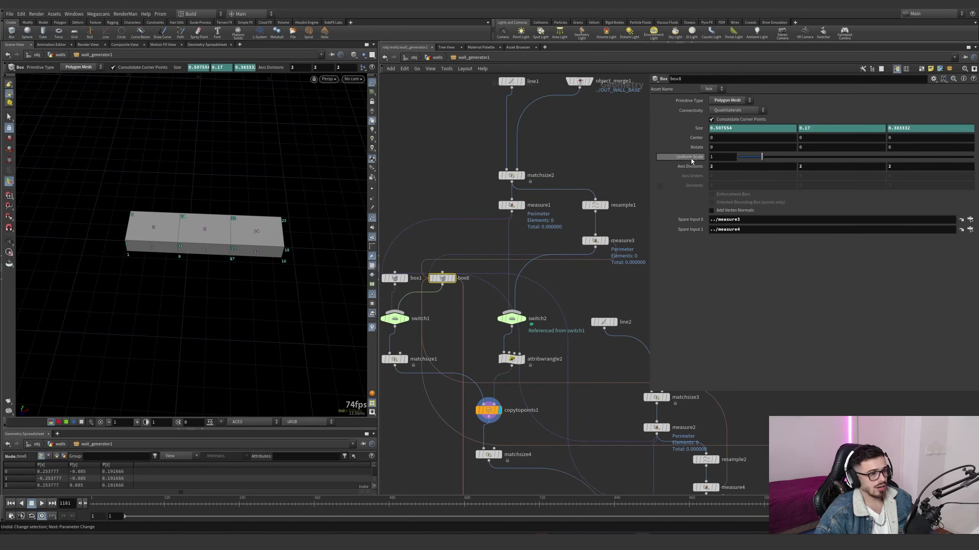
left_click(699, 128)
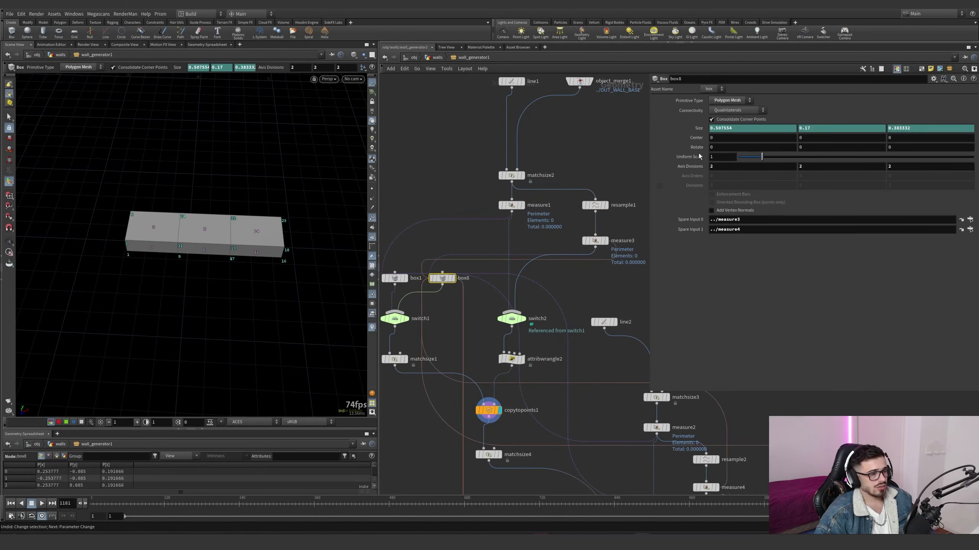
left_click_drag(649, 148, 430, 148)
left_click(478, 129)
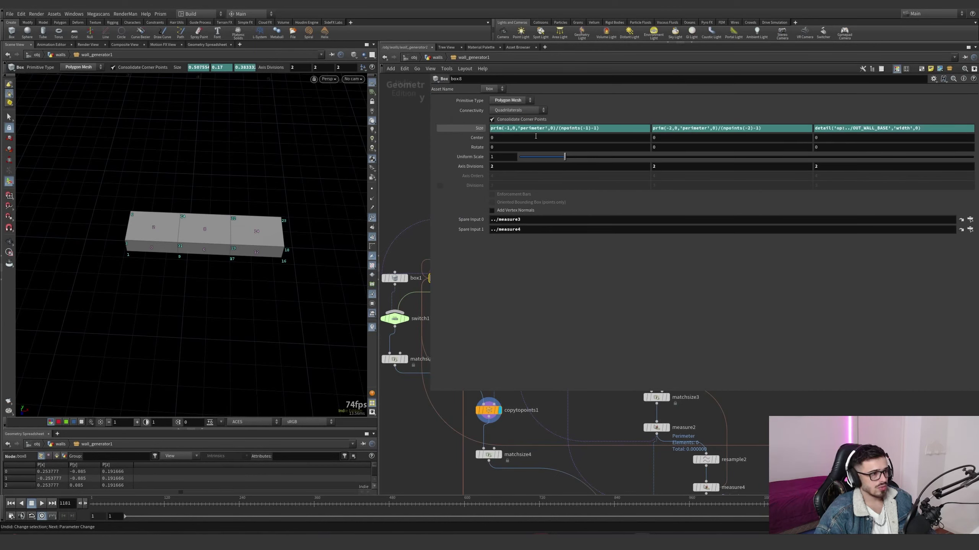
left_click(479, 128)
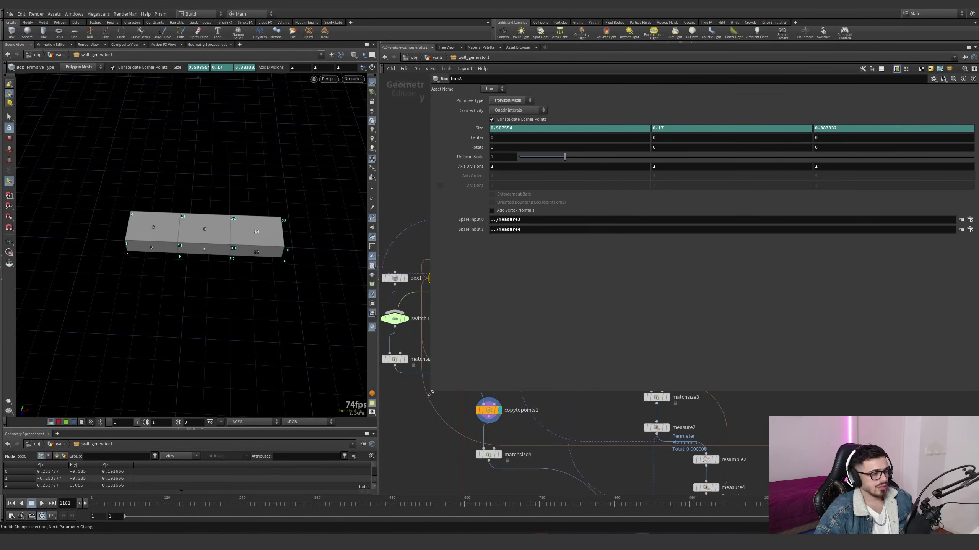
left_click_drag(431, 393, 592, 332)
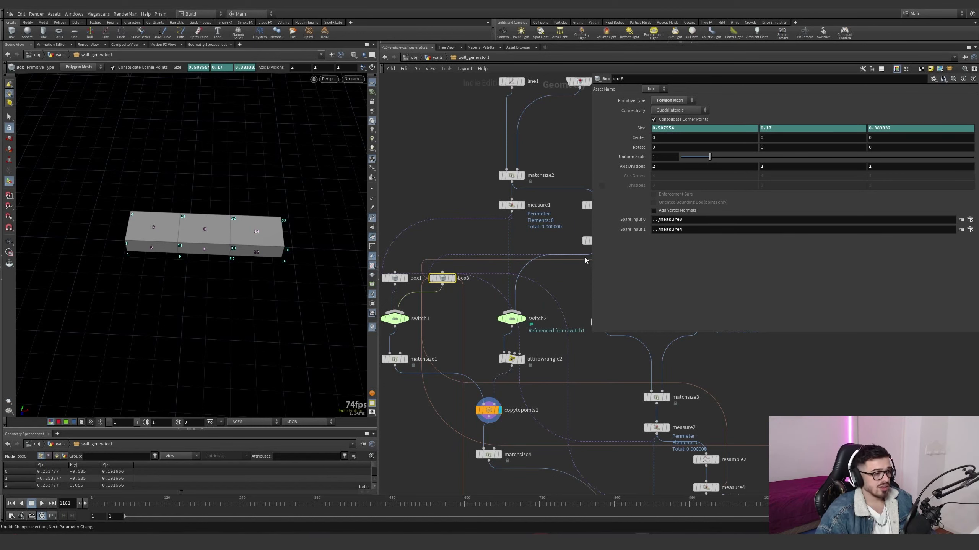
Review measure3's output attribute name, resample1's segment length, box8's Size values and attribwrangle2's VEX code.
middle_click_drag(490, 292, 478, 304)
middle_click_drag(543, 287, 516, 290)
left_click(554, 255)
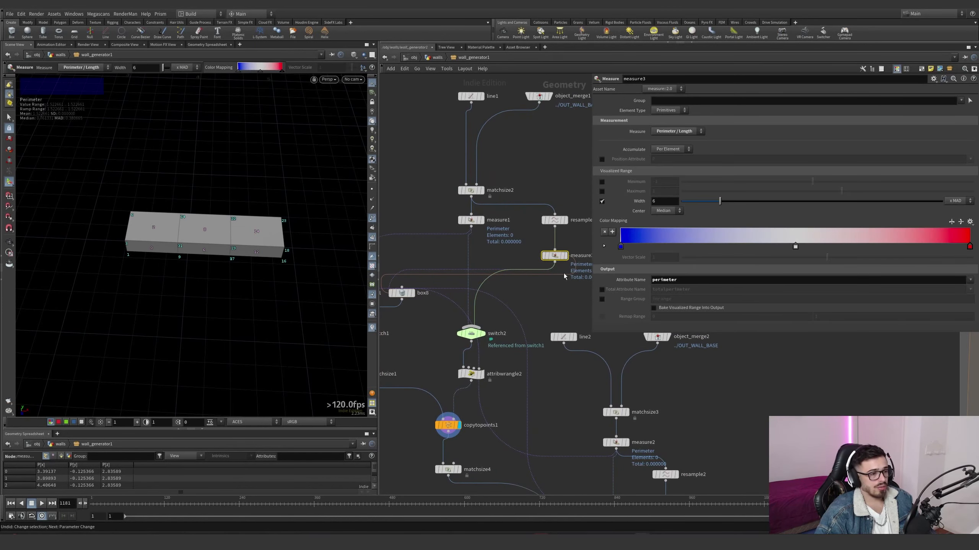
left_click(555, 220)
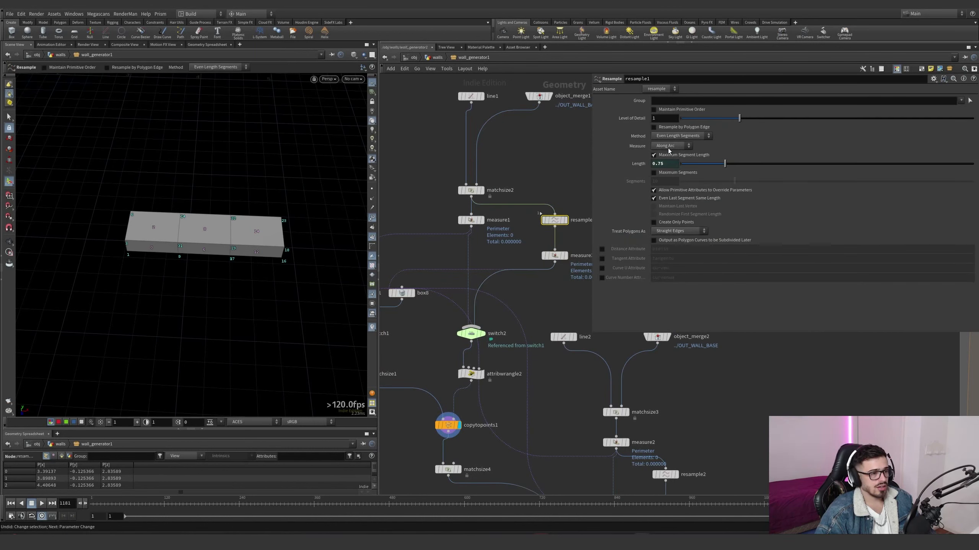
left_click(554, 256)
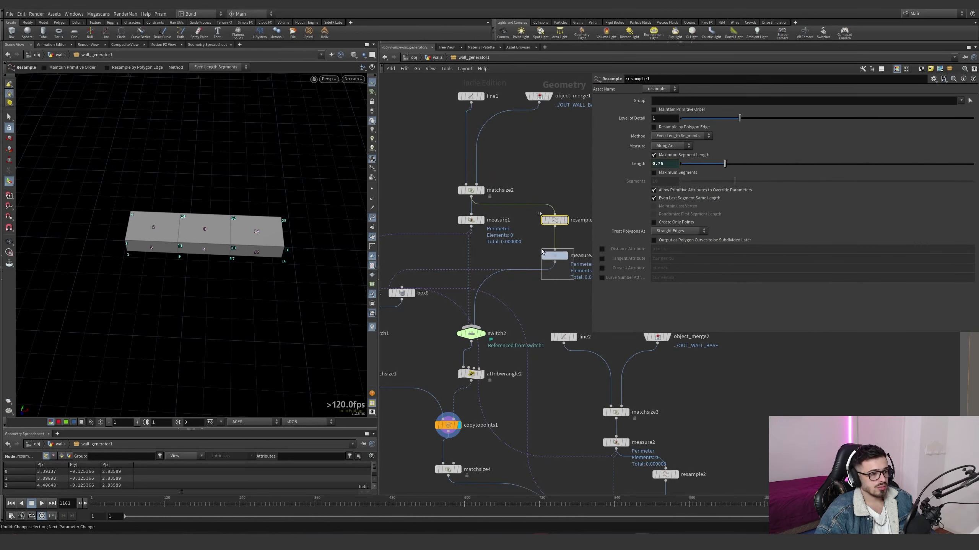
mouse_move(567, 260)
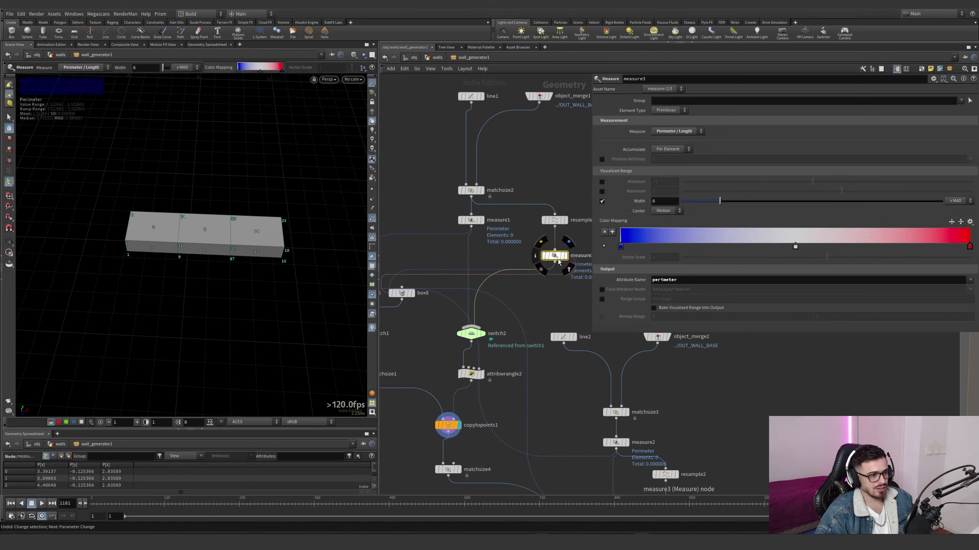
double_click(675, 280)
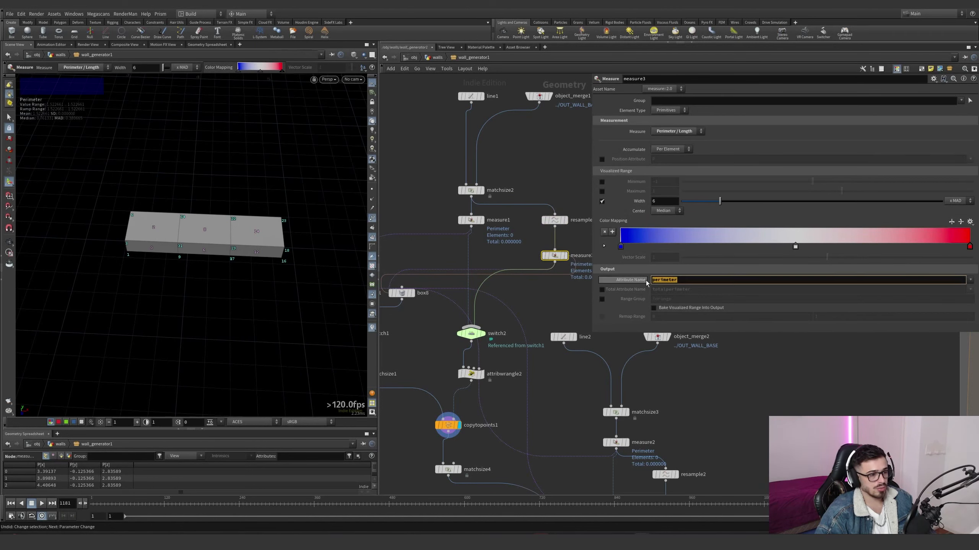
left_click(403, 293)
middle_click_drag(436, 318, 476, 276)
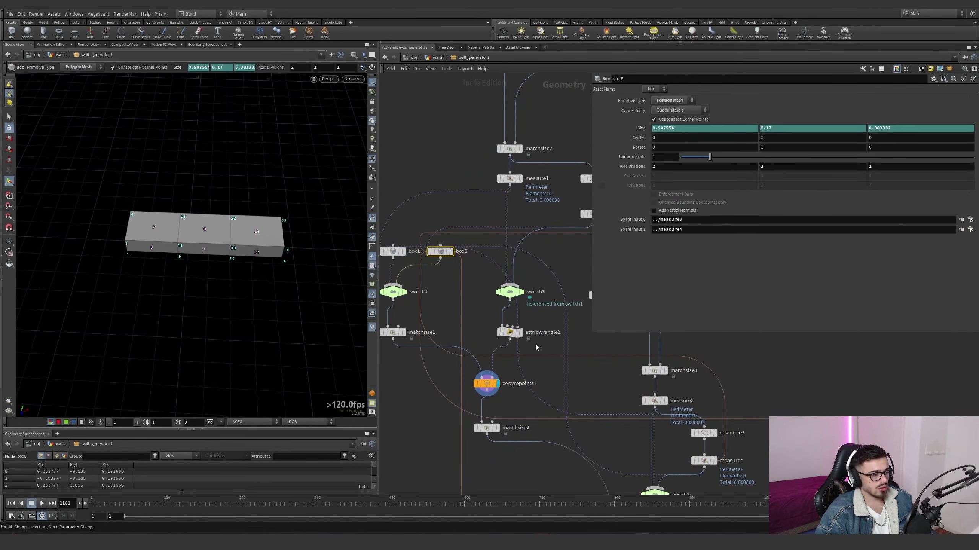
left_click(510, 332)
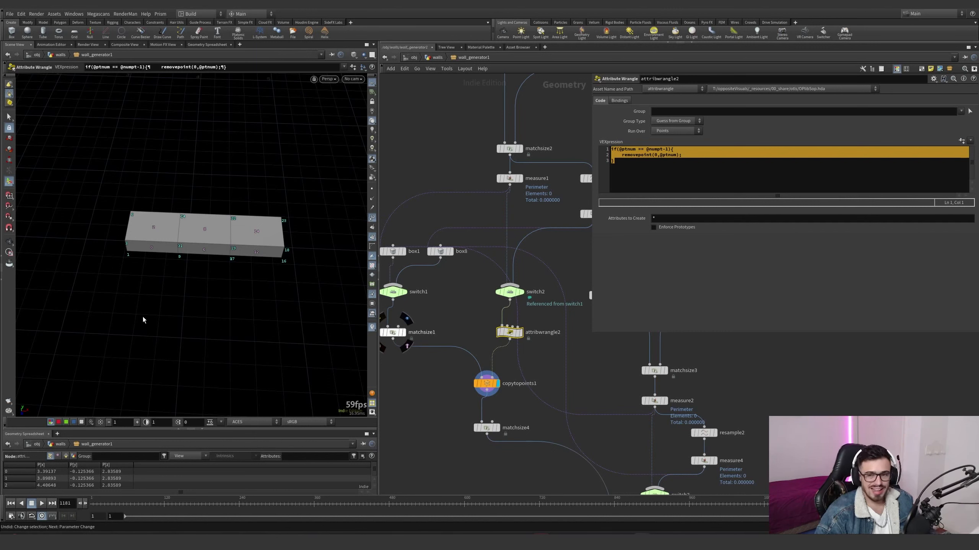
Display matchsize4, frame its geometry in the viewport and examine the position of the brick row from several angles.
left_click(497, 428)
left_click_drag(521, 462, 424, 391)
key("space")
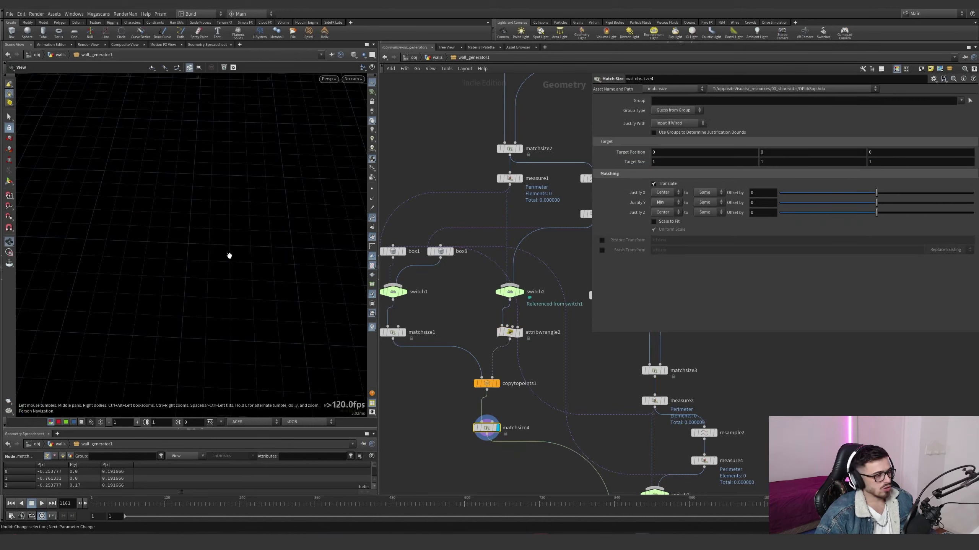
key("space+g")
scroll(164, 278, "down", 3)
mouse_move(232, 260)
left_mouse_down()
mouse_move(164, 278)
mouse_move(202, 249)
mouse_move(228, 257)
left_mouse_up()
middle_click_drag(448, 432, 424, 393)
left_click_drag(444, 410, 413, 387)
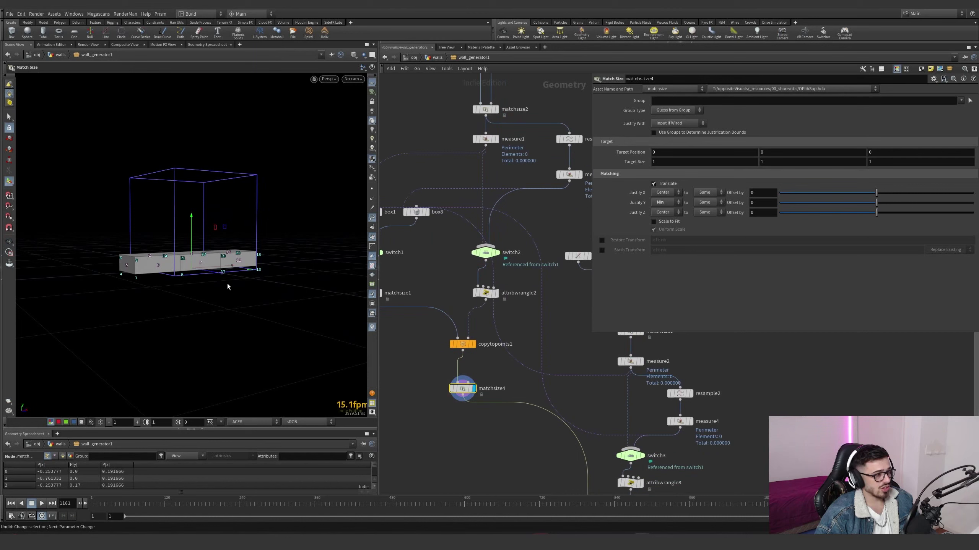
left_click_drag(227, 285, 173, 296, "alt")
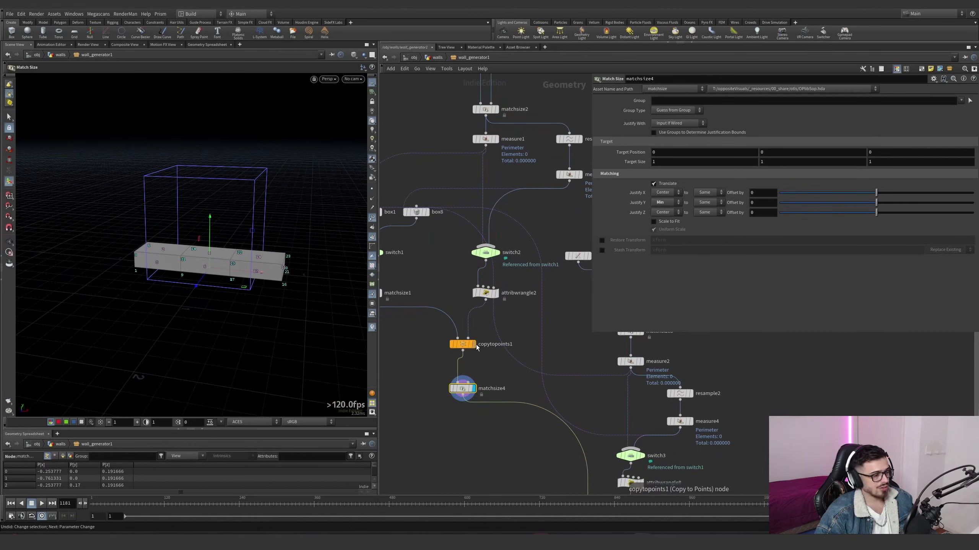
Display line2 and matchsize3 in turn and examine the vertical line fitted to the wall base.
scroll(457, 377, "down", 3)
middle_click_drag(505, 396, 454, 345)
scroll(453, 346, "down", 2)
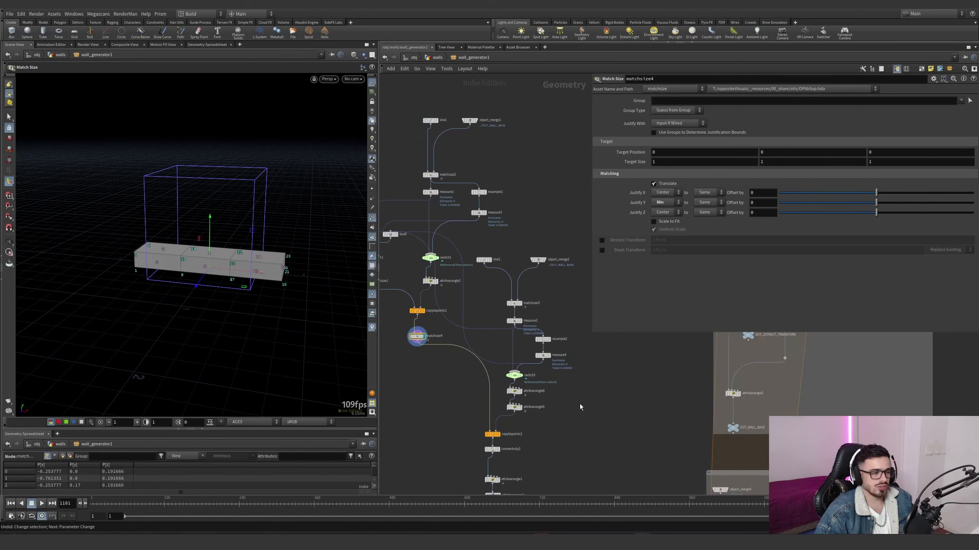
scroll(512, 292, "up", 3)
left_click(477, 242)
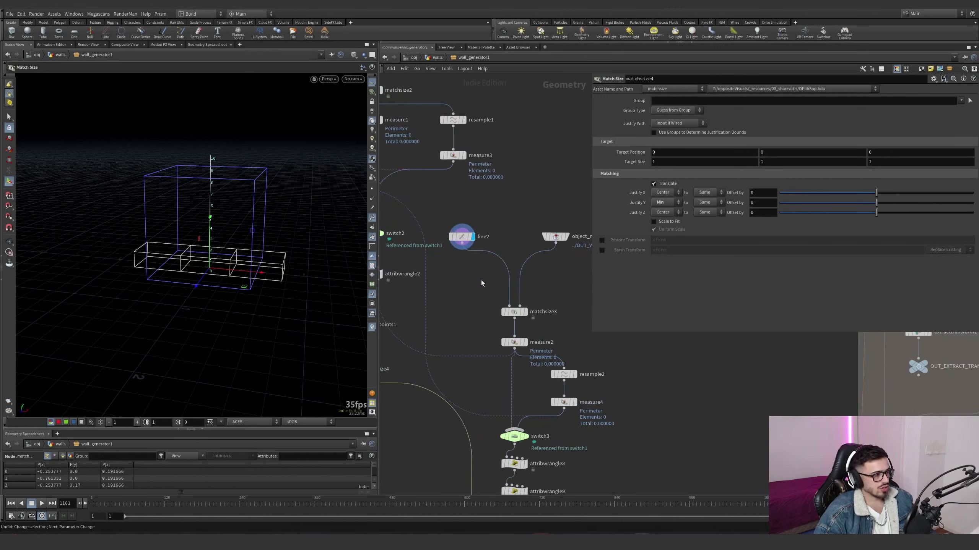
mouse_move(530, 328)
left_click(515, 312)
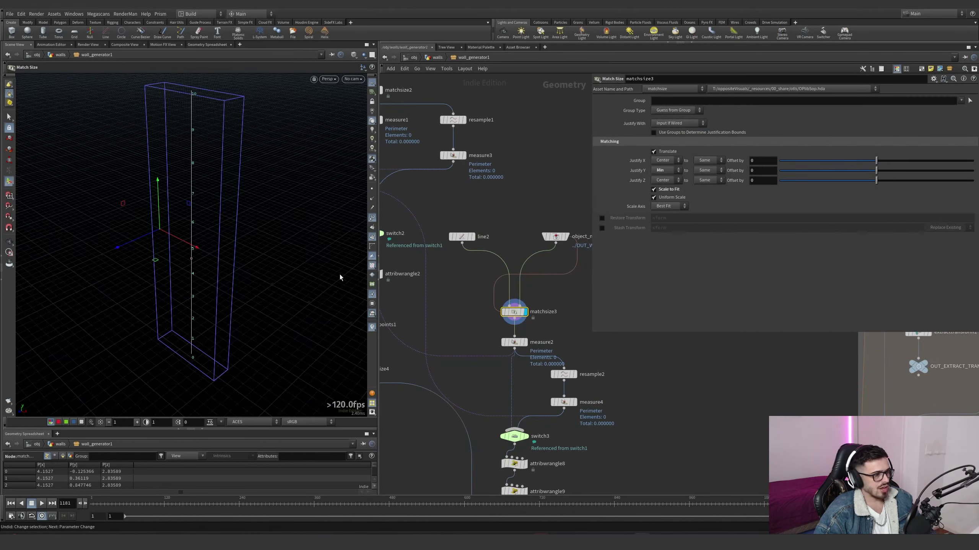
left_click_drag(185, 244, 247, 223, "alt")
right_click_drag(247, 223, 144, 240, "alt")
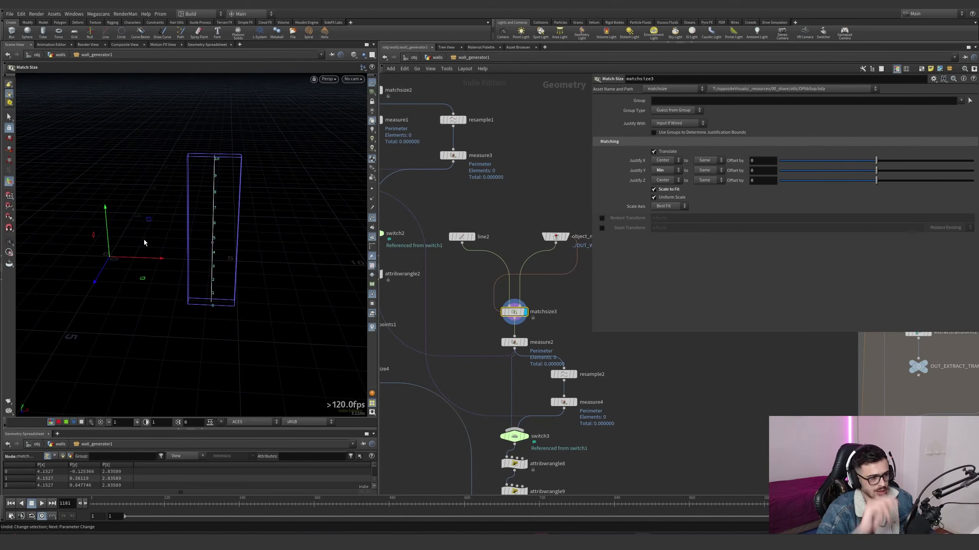
Display measure2, resample2 and measure4 in turn and review the settings that divide and measure the vertical line.
left_click(512, 342)
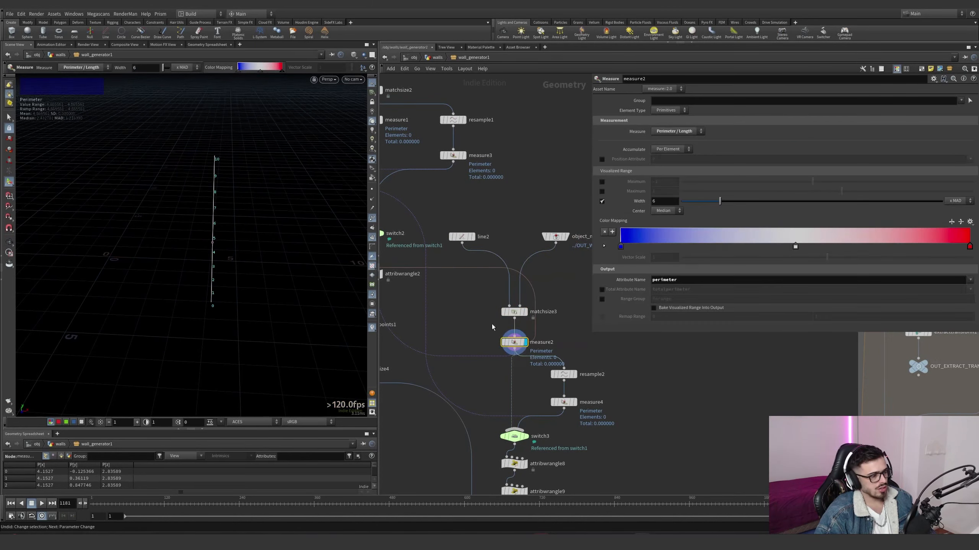
left_click(572, 376)
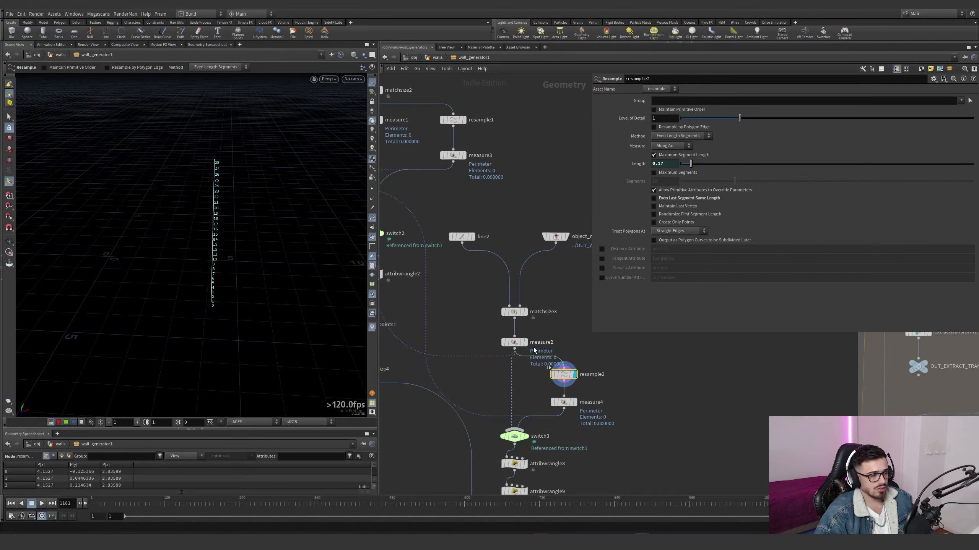
double_click(534, 342)
left_click(515, 343)
left_click(564, 402)
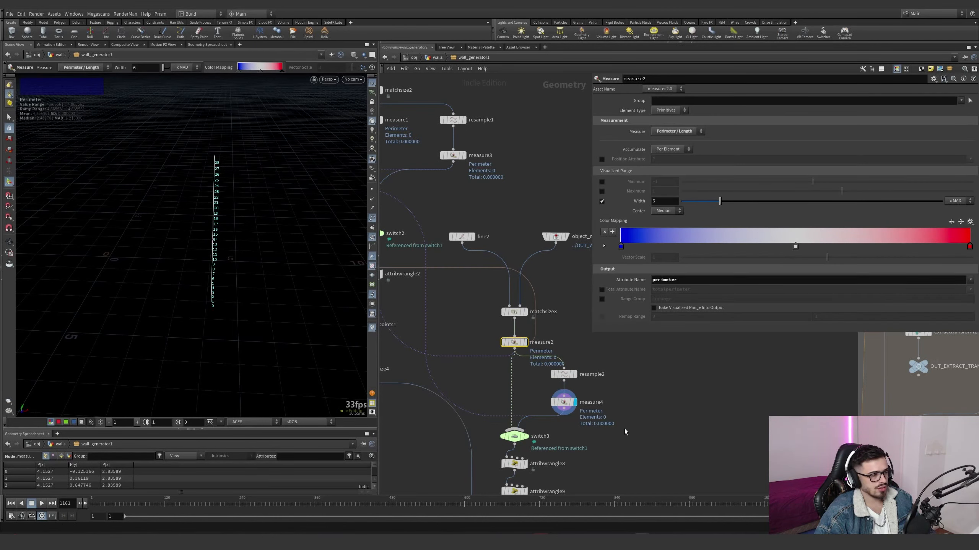
middle_click_drag(624, 429, 561, 386)
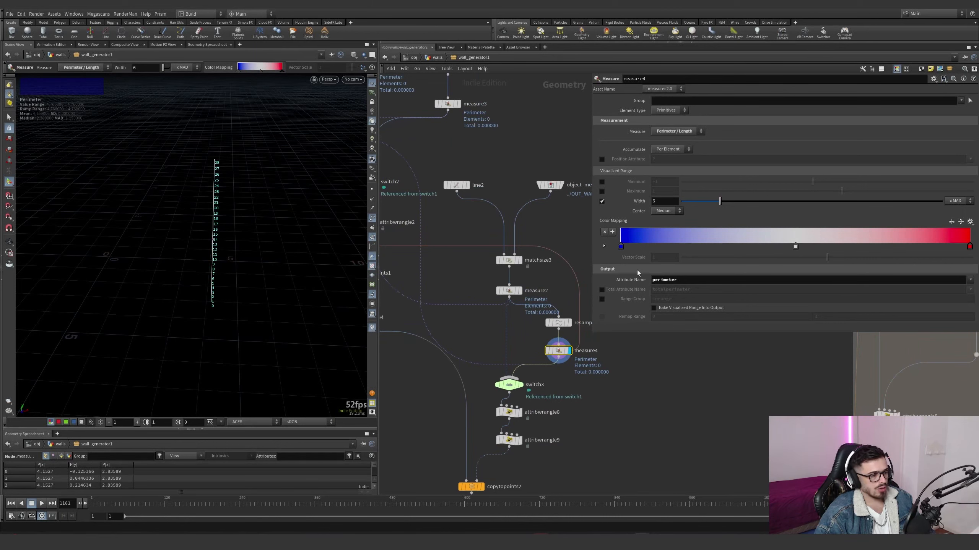
Compare the Length setting of resample2 with the Y Size of box8.
scroll(617, 397, "down", 1)
middle_click_drag(425, 297, 539, 361)
left_click(433, 230)
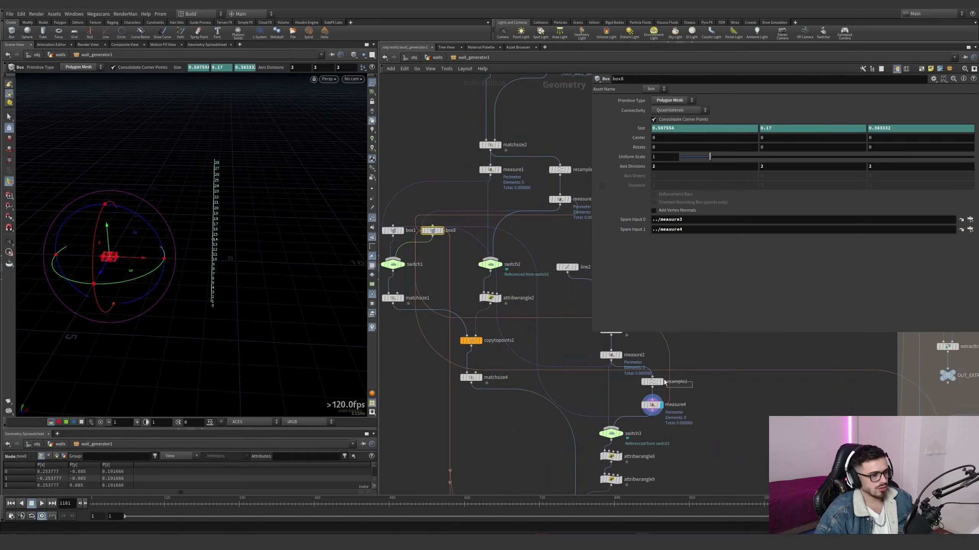
left_click(651, 381)
middle_click_drag(692, 206, 649, 222)
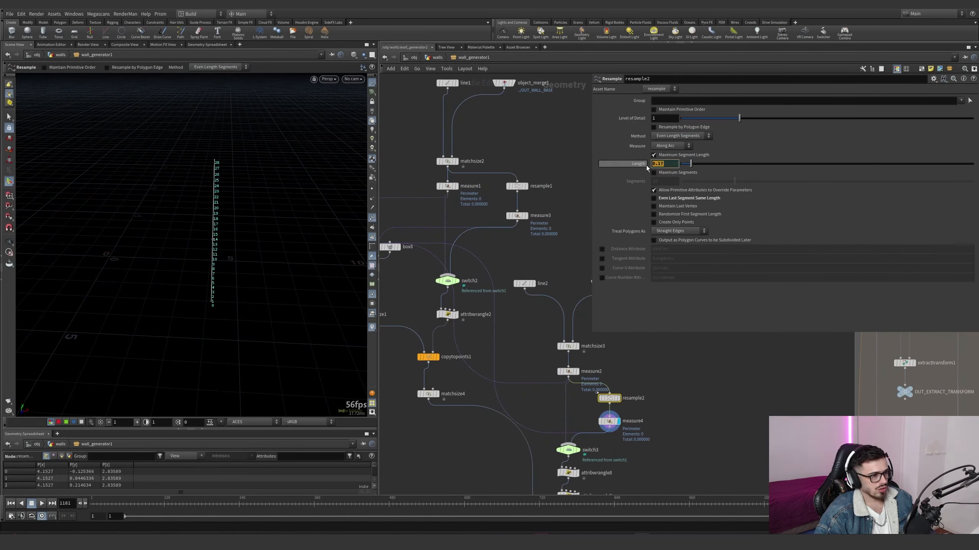
middle_click_drag(573, 361, 615, 370)
left_click(432, 255)
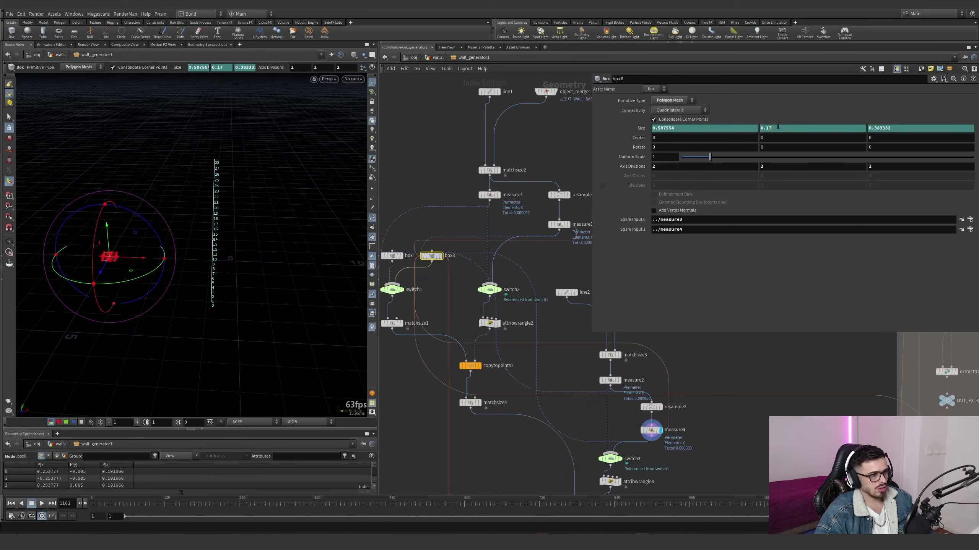
double_click(766, 129)
middle_click_drag(753, 437, 747, 374)
Display attribwrangle8 and highlight its VEX code that removes the last point of the vertical line.
scroll(747, 374, "up", 2)
left_click(558, 386)
left_click_drag(593, 420, 518, 396)
middle_click_drag(571, 429, 561, 365)
left_click(545, 374)
left_click_drag(557, 387, 506, 356)
left_click(656, 166)
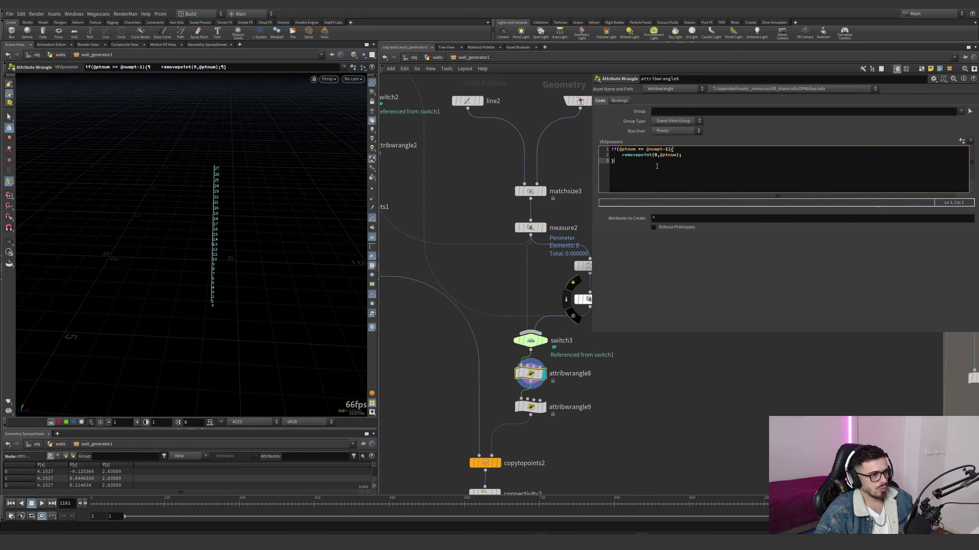
Display attribwrangle9 and highlight its VEX code that sets i@horizontal to 1 on every second point.
left_click(544, 407)
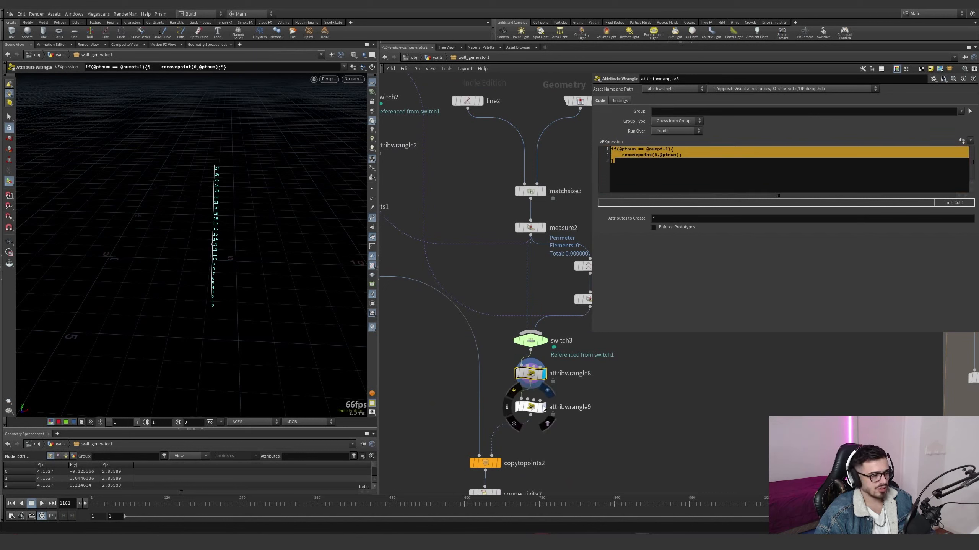
left_click(530, 407)
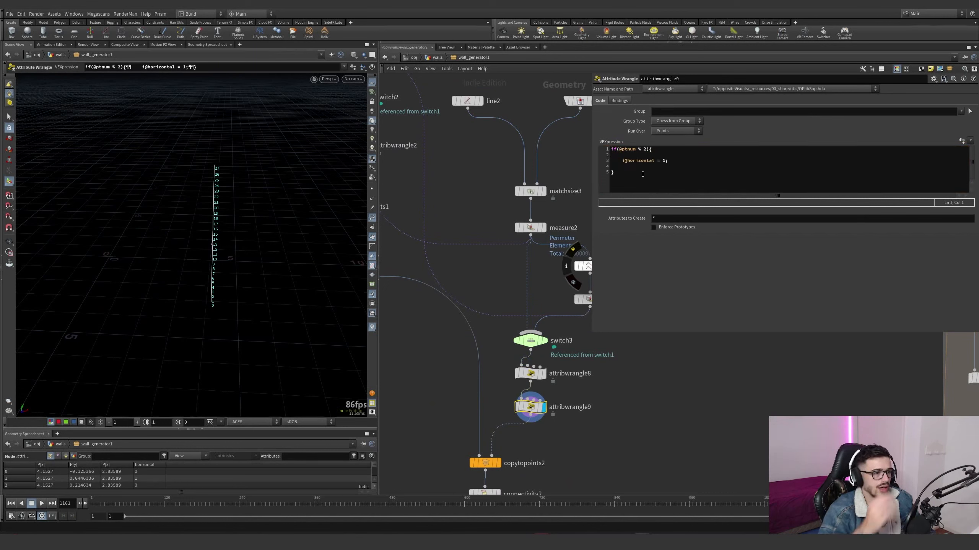
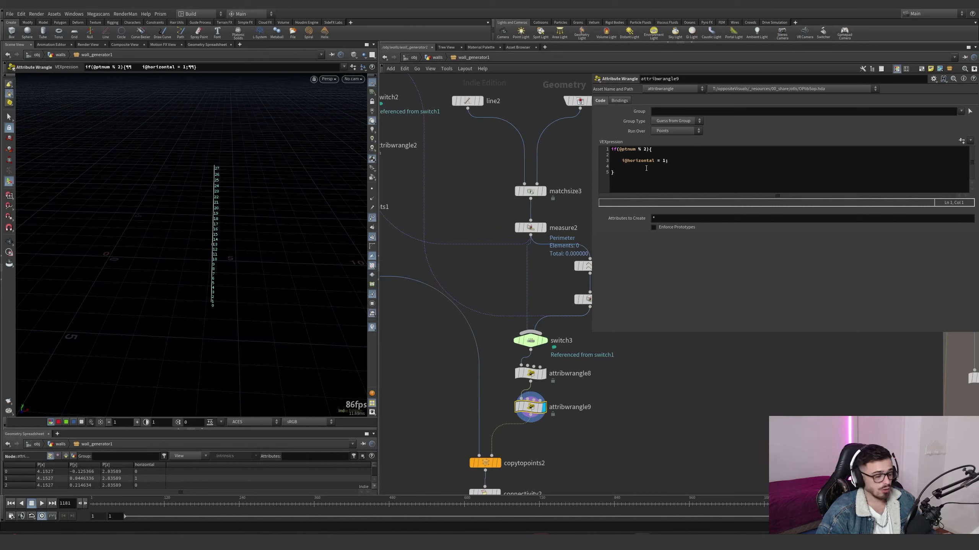
left_click_drag(626, 176, 611, 150)
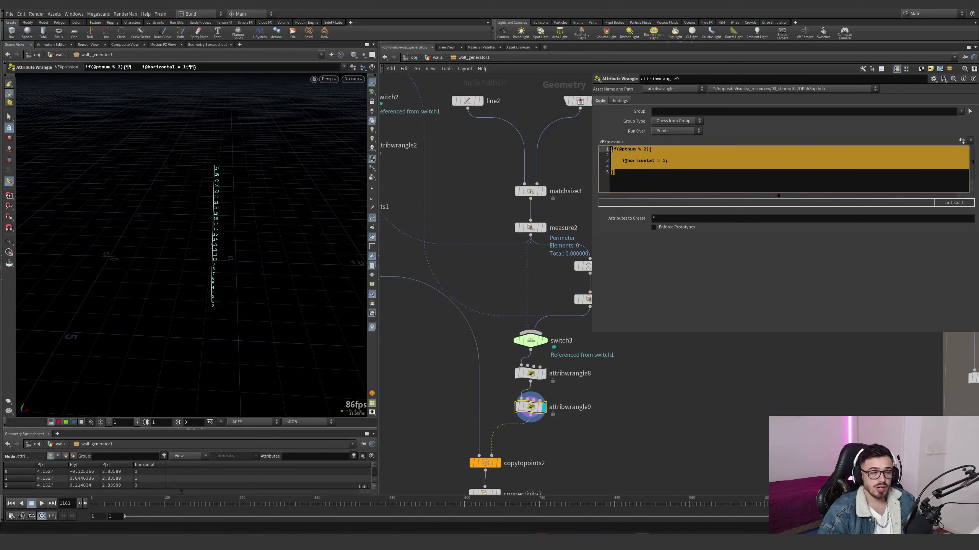
left_click_drag(671, 167, 602, 144)
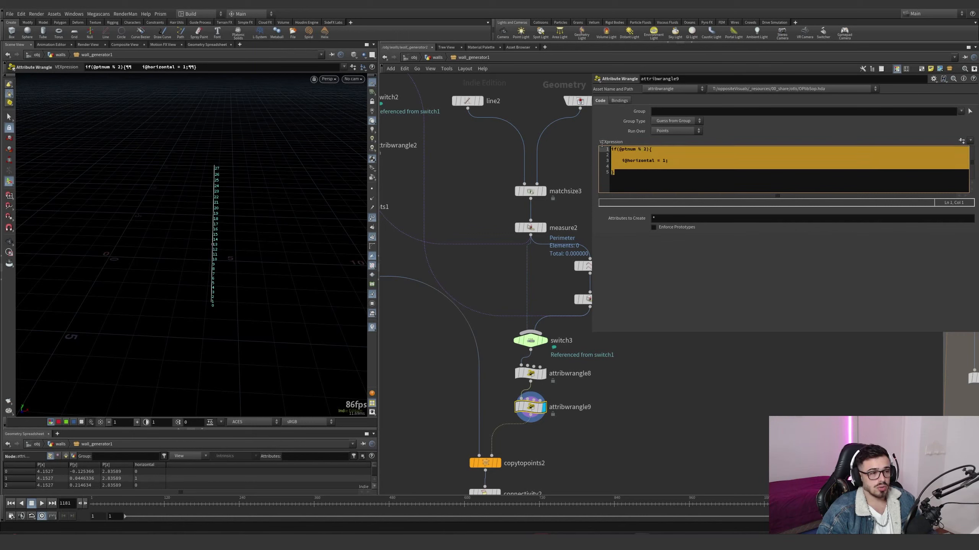
left_click(673, 163)
left_click(611, 425)
Display copytopoints2 and examine the brick rows stacked along the vertical line.
scroll(610, 425, "down", 2)
middle_click_drag(610, 425, 616, 344)
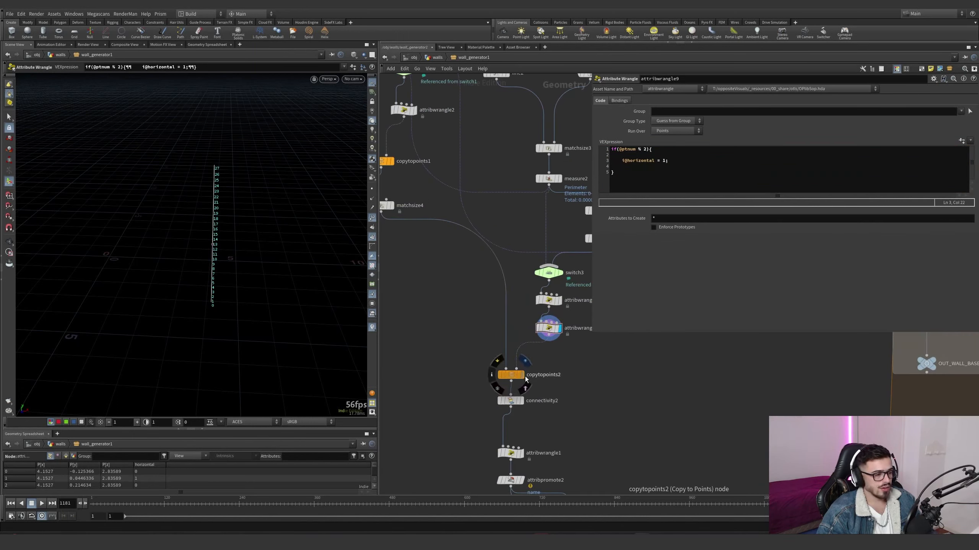
left_click(522, 374)
scroll(222, 216, "up", 3)
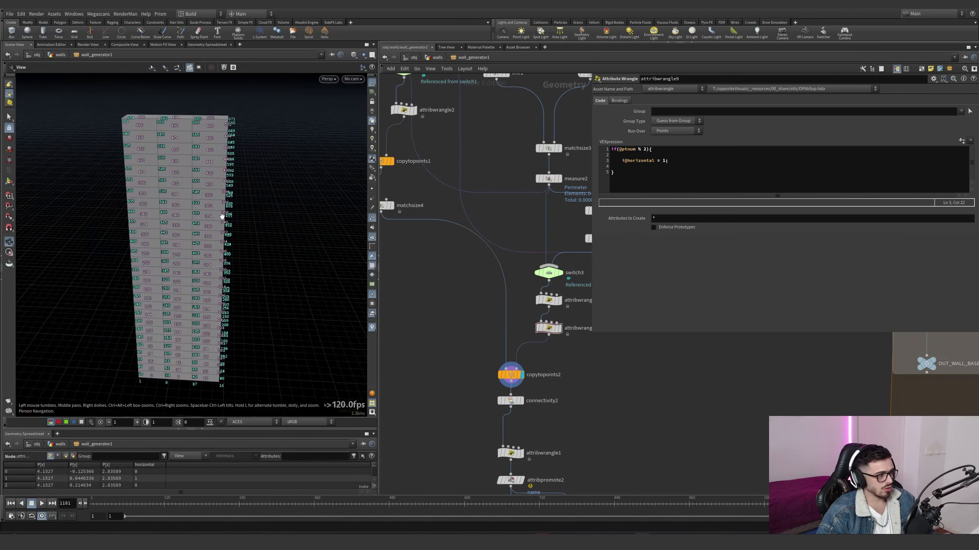
left_click_drag(222, 216, 221, 197, "alt")
Display connectivity2 and review its Point connectivity type and class attribute.
middle_click_drag(609, 407, 595, 354)
left_click(507, 349)
left_click_drag(551, 368, 455, 335)
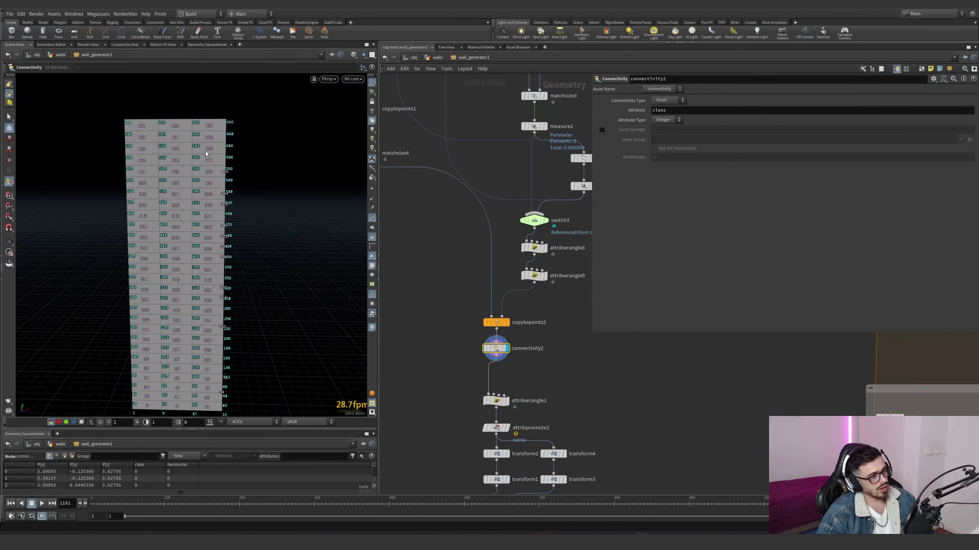
Display attribwrangle1, enlarge its parameter area to show all jitter and delete controls, and highlight the jitter_seed_ramp call in its code.
middle_click_drag(514, 362, 502, 319)
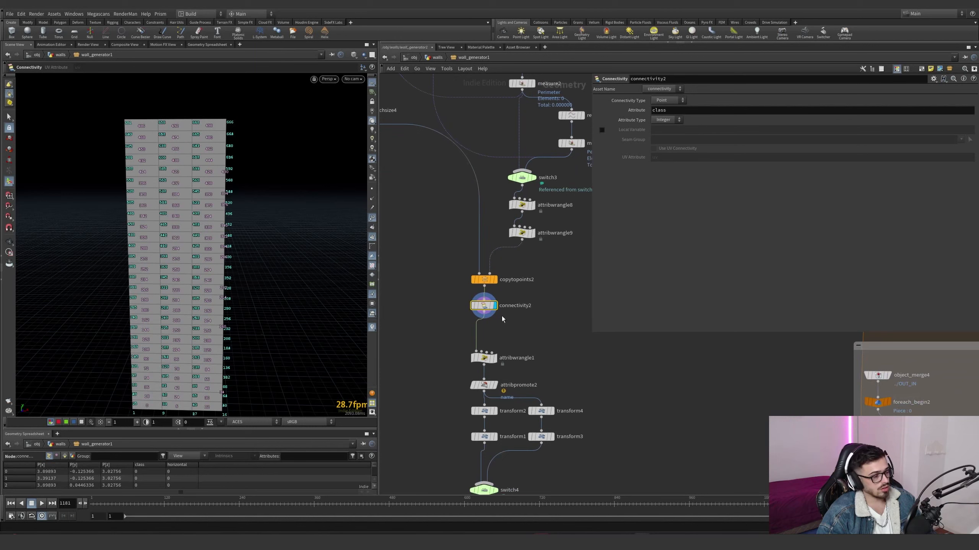
left_click(495, 358)
left_click_drag(551, 377, 441, 333)
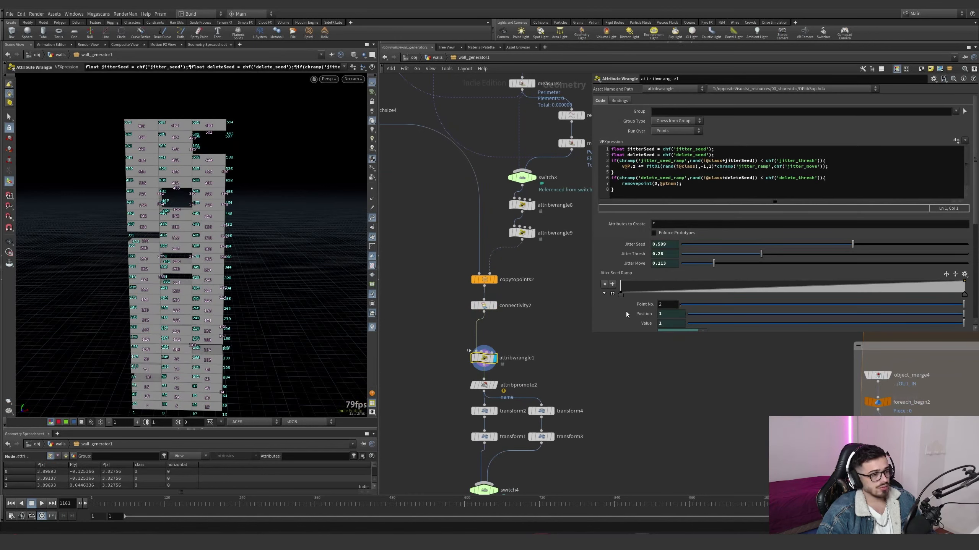
left_click_drag(590, 335, 582, 372)
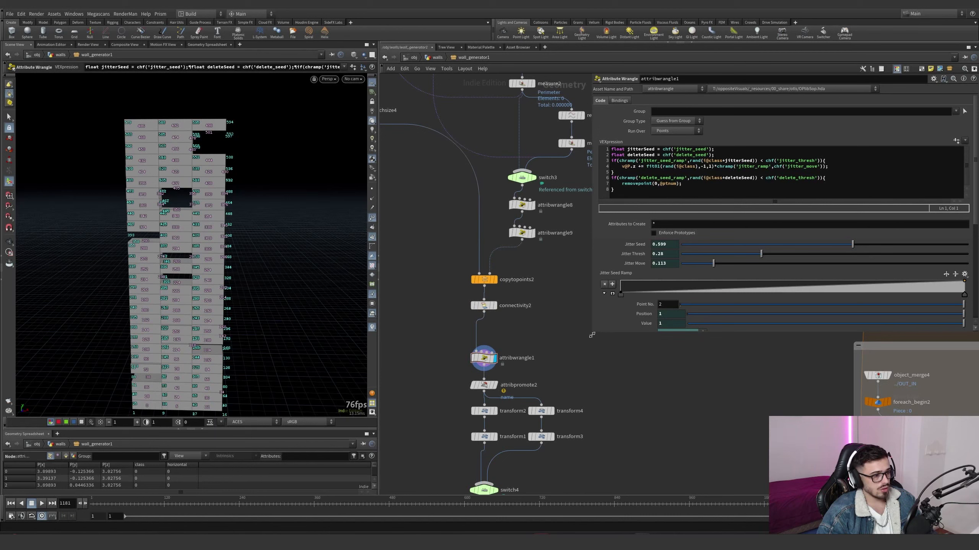
left_click_drag(590, 332, 569, 487)
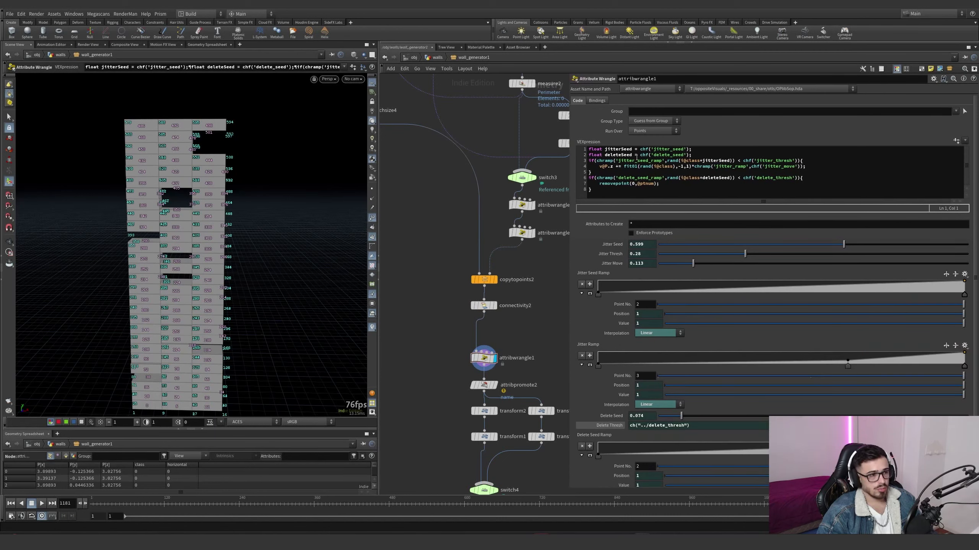
left_click_drag(605, 149, 645, 161)
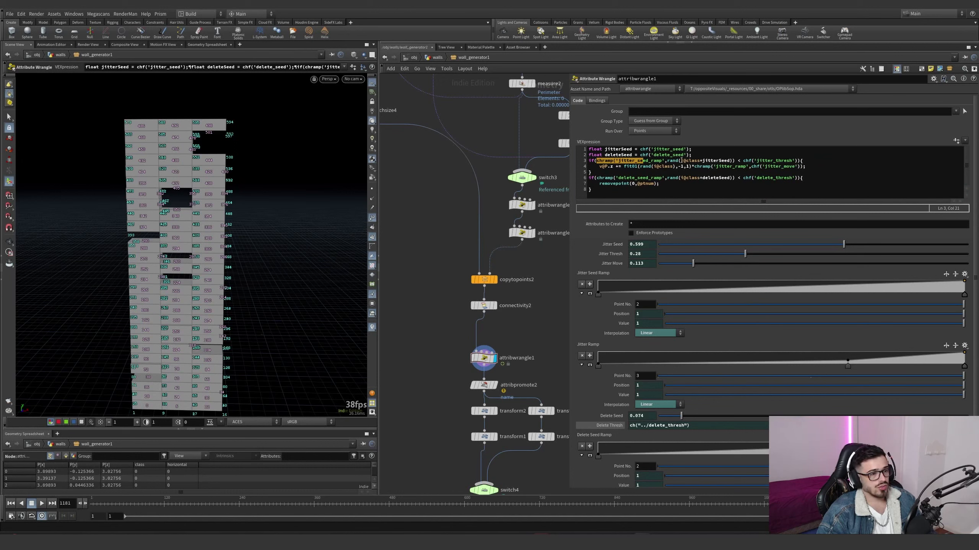
left_click_drag(699, 162, 727, 161)
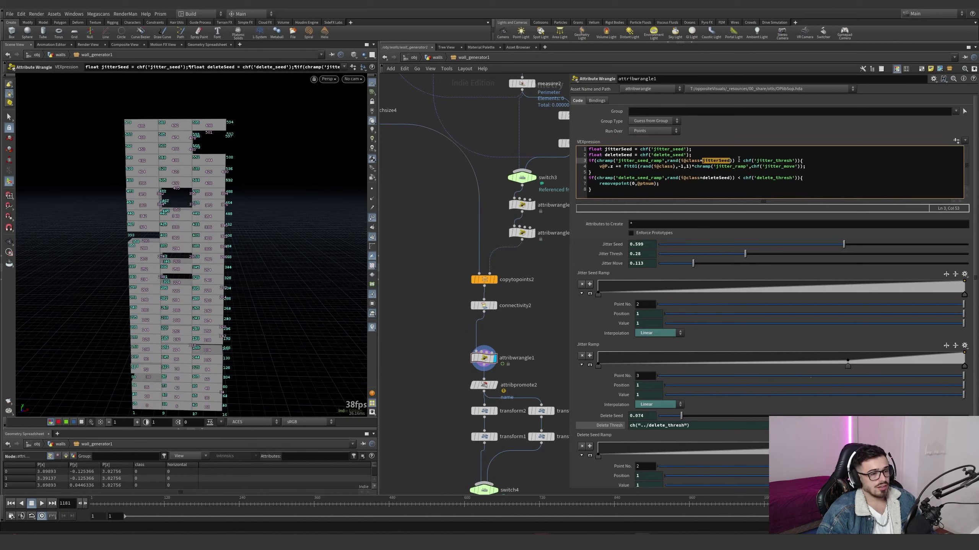
key("Up")
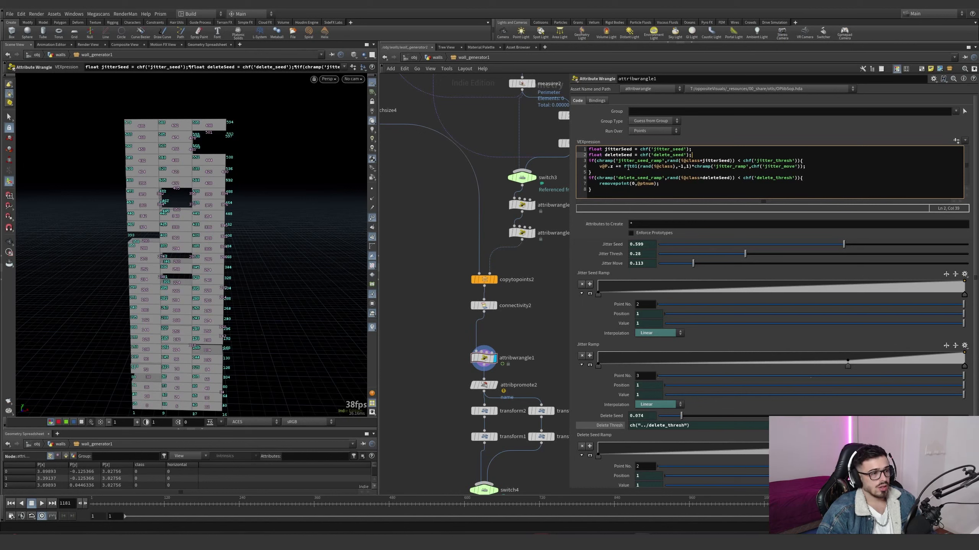
left_click_drag(600, 166, 615, 166)
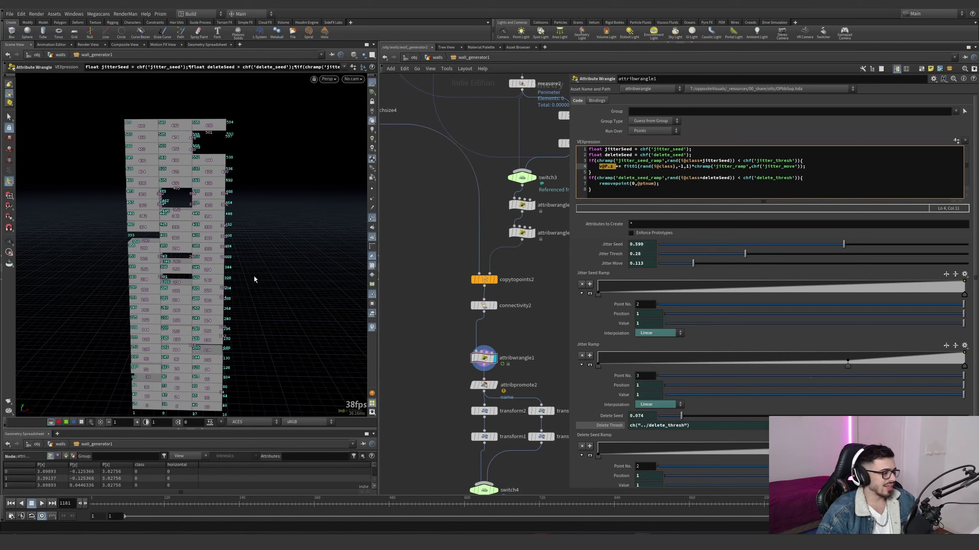
key("Escape")
left_click_drag(98, 333, 79, 277)
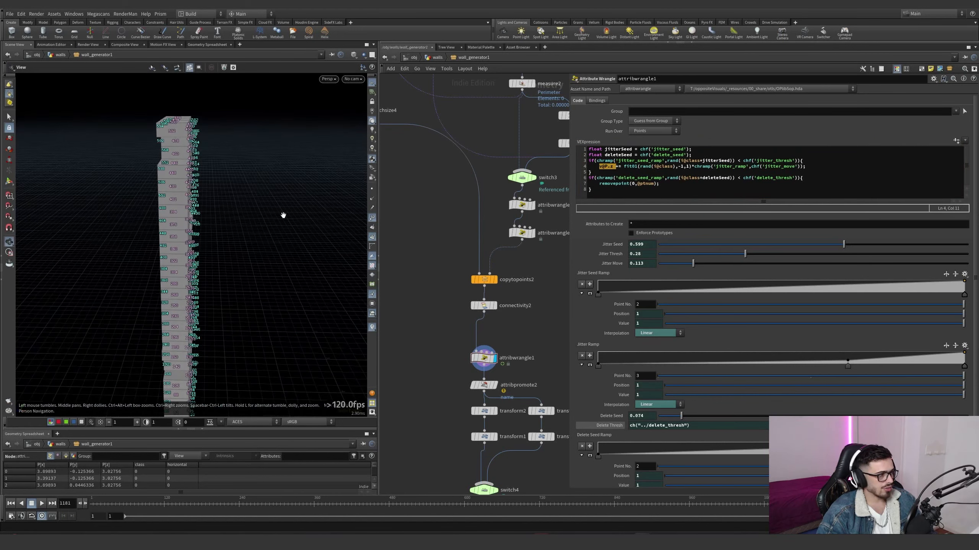
key("Return")
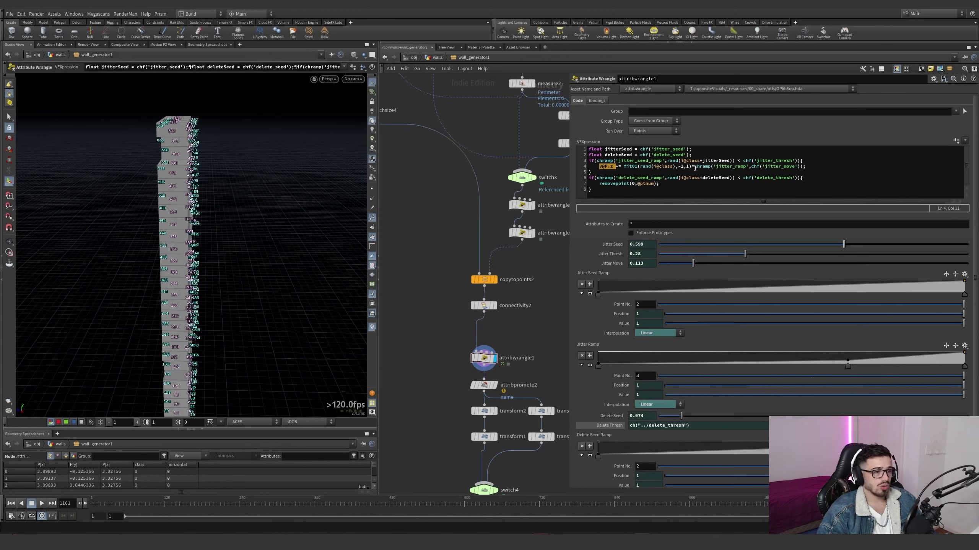
left_click_drag(697, 167, 797, 167)
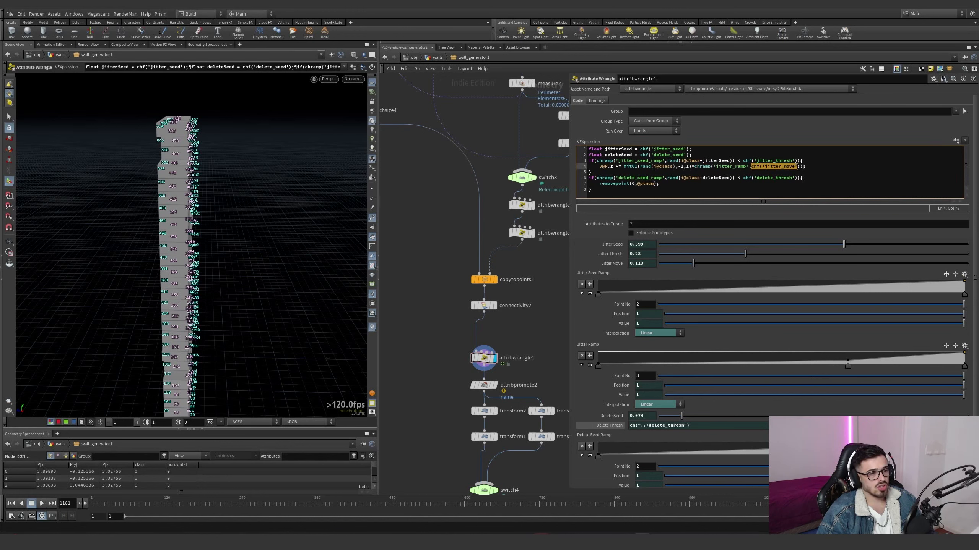
Go up to the walls network, set wall_generator1's Jitter Seed to 0.341, and undo the other trial brick jitter changes.
left_click(436, 57)
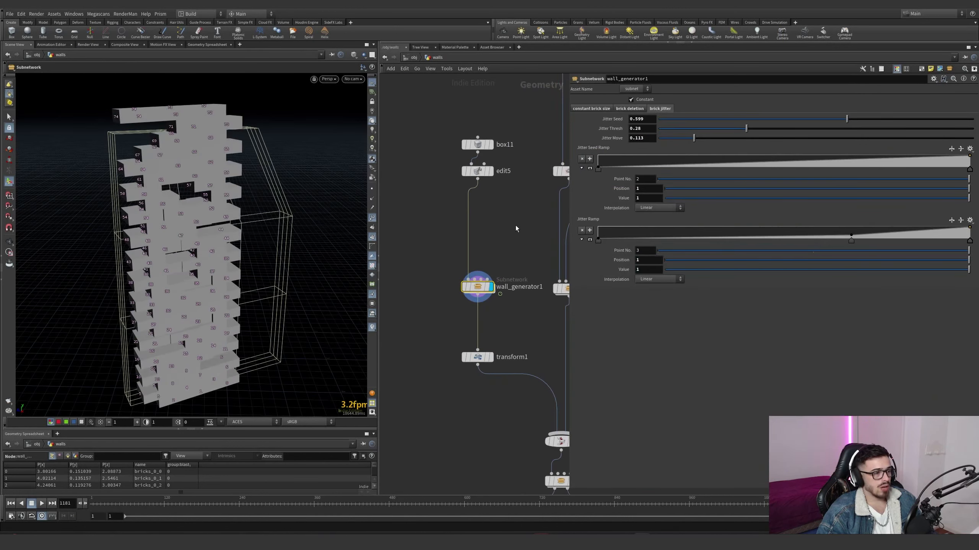
left_click_drag(756, 117, 879, 135)
key("ctrl+z")
key("ctrl+z")
key("ctrl+z")
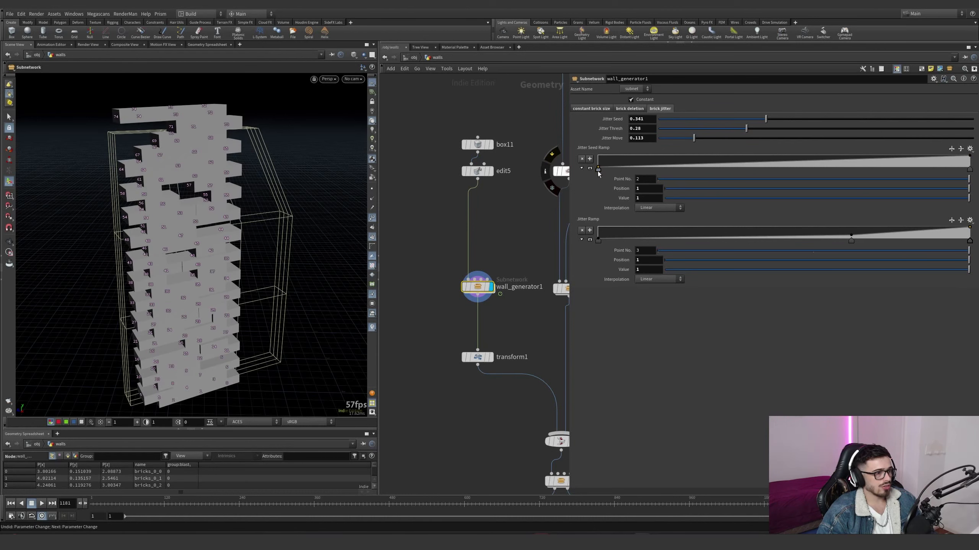
key("ctrl+z")
key("ctrl+z")
key("ctrl+z")
key("ctrl+z")
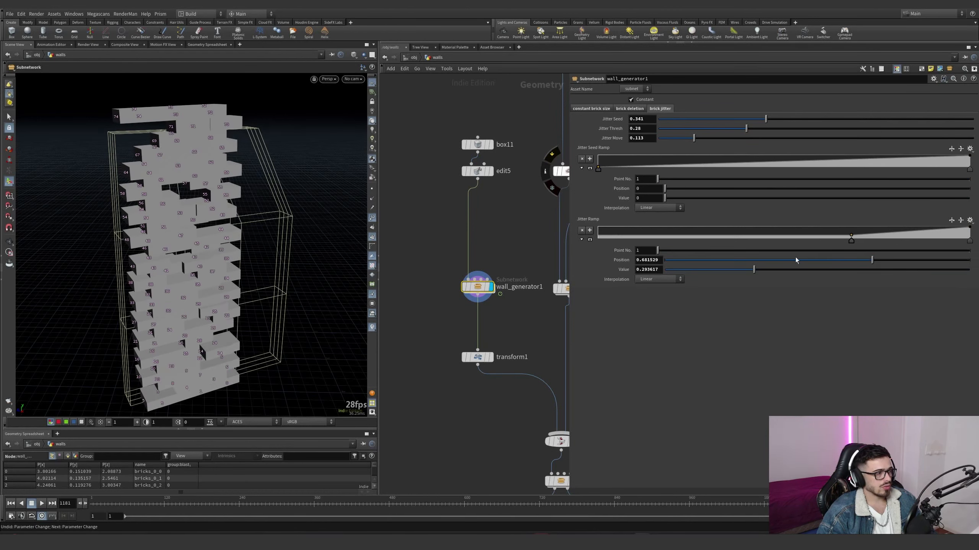
double_click(477, 287)
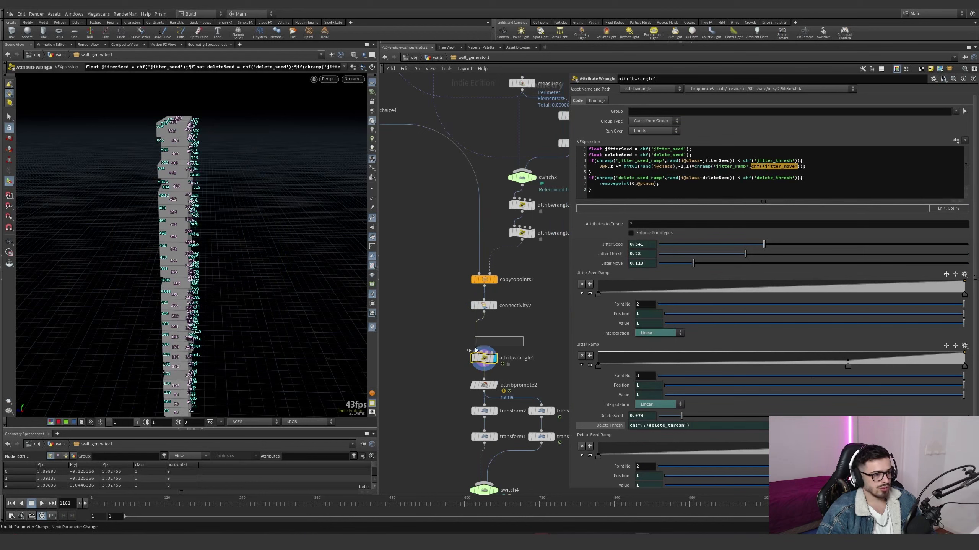
middle_click_drag(514, 333, 496, 262)
scroll(530, 257, "up", 2)
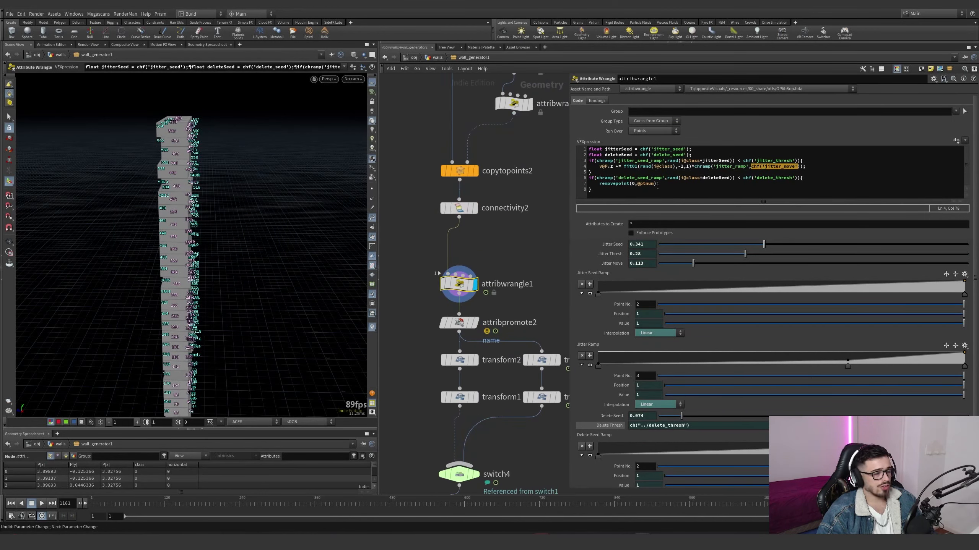
left_click(638, 178)
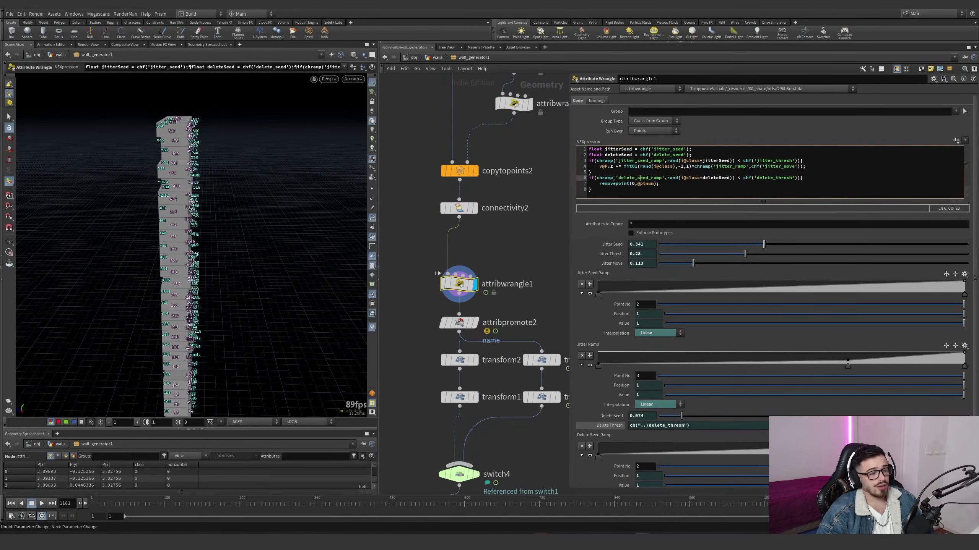
left_click_drag(682, 178, 734, 176)
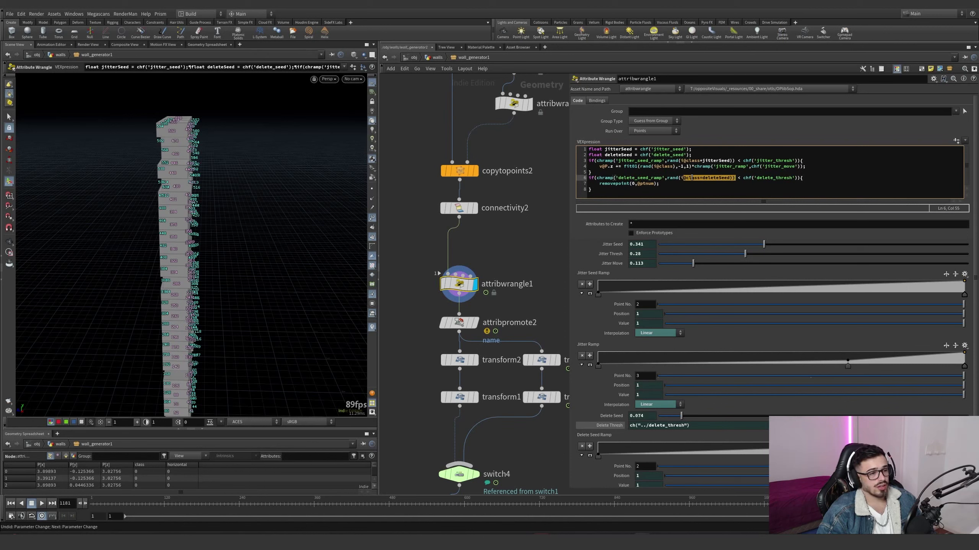
left_click_drag(776, 178, 785, 177)
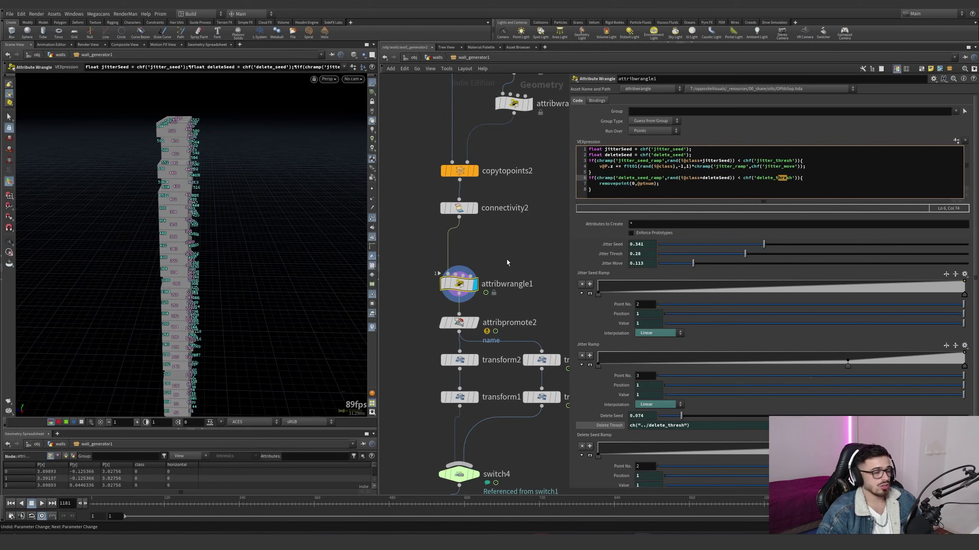
Try a Delete Thresh of 0.102 in wall_generator1's brick deletion settings at the walls level, and undo it.
left_click(438, 57)
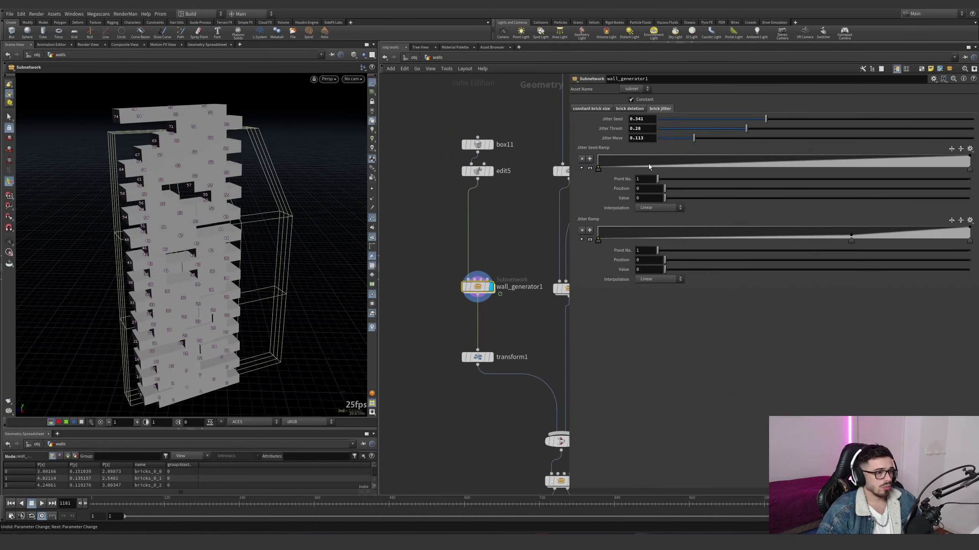
left_click(634, 108)
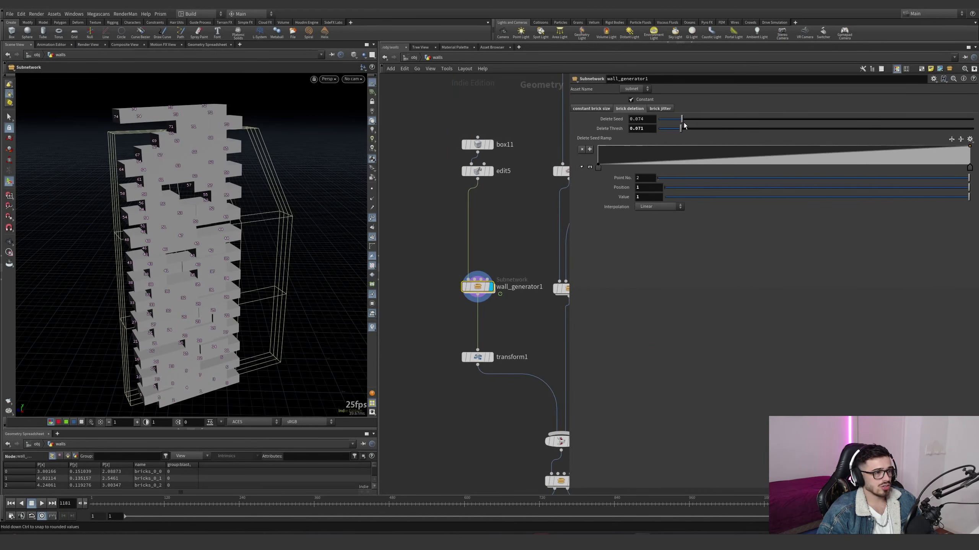
left_click_drag(681, 128, 736, 170)
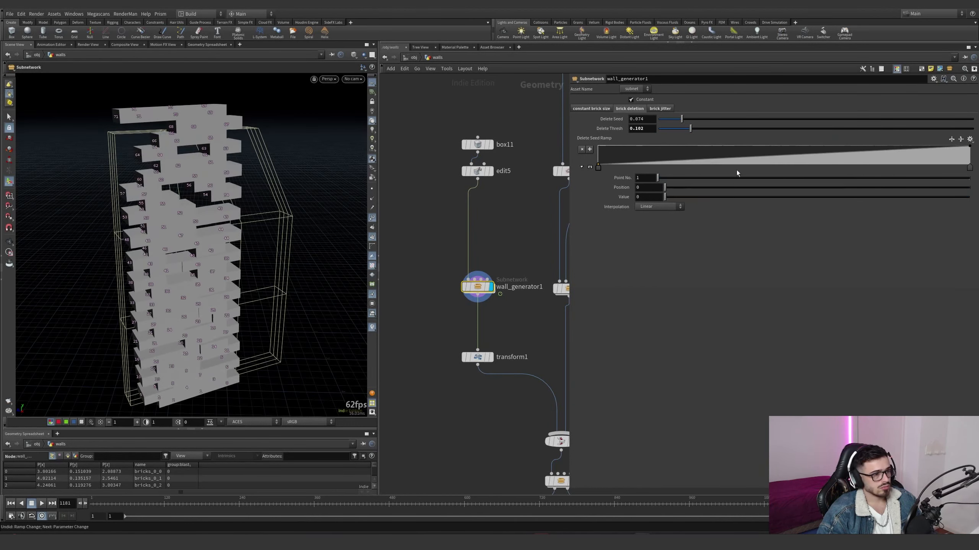
key("ctrl+z")
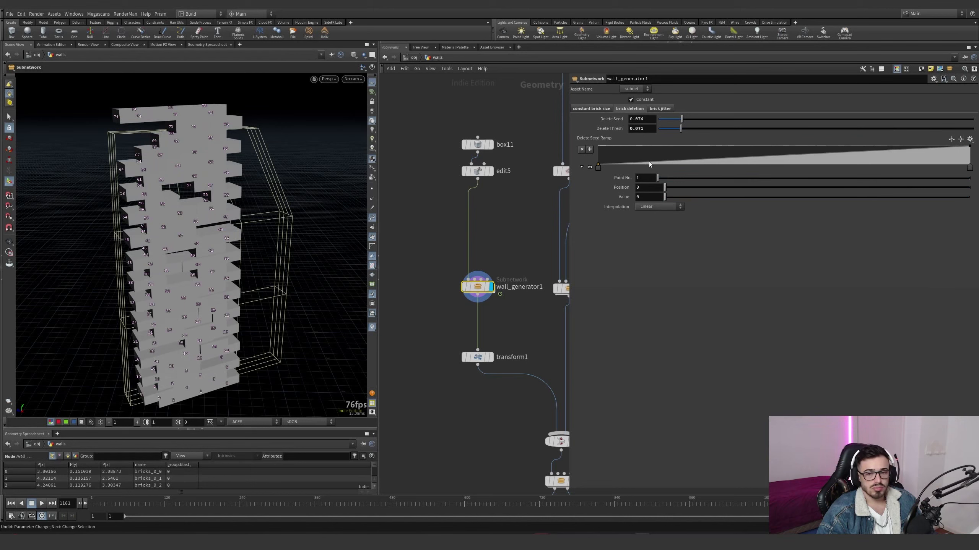
Re-enter wall_generator1 and display attribpromote2 and transform2 to review the name promotion and the Translate expression.
key("i")
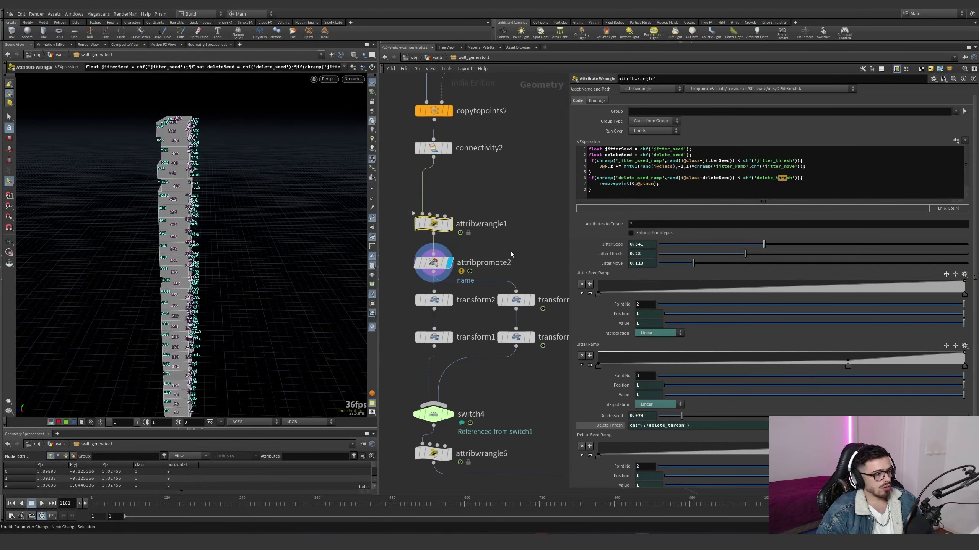
left_click(433, 263)
middle_click_drag(436, 270, 454, 234)
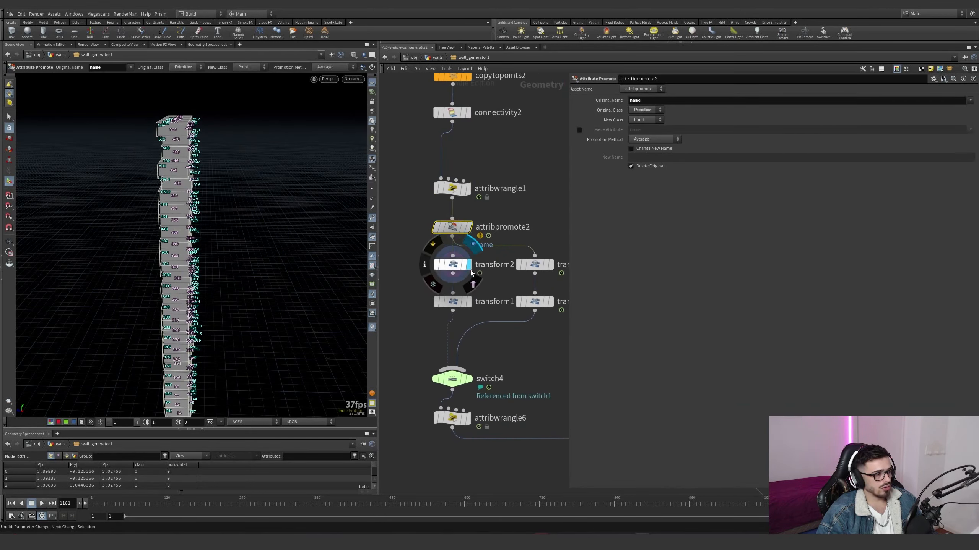
left_click(469, 265)
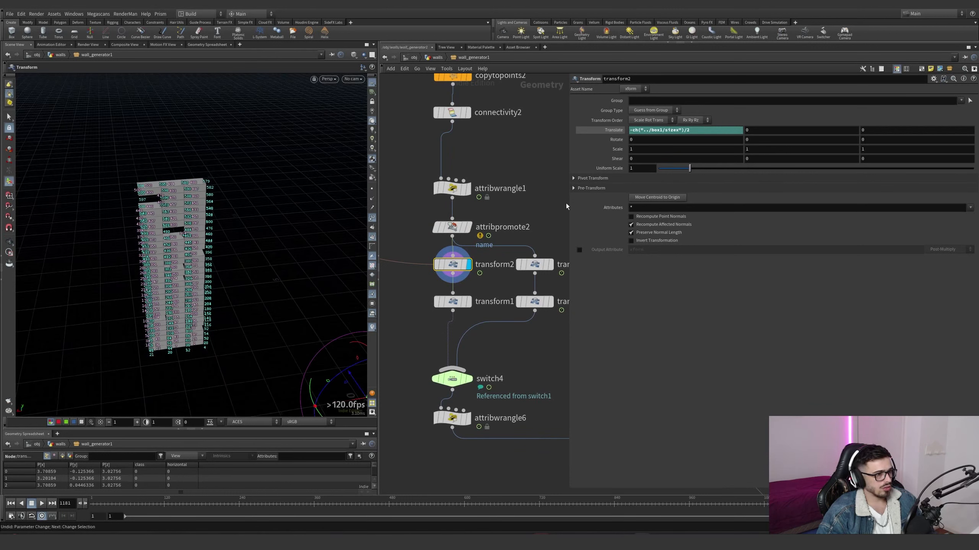
Review the Translate expressions of transform1, transform4 and transform3, and trace the bbox reference back to its box node.
scroll(487, 297, "down", 3)
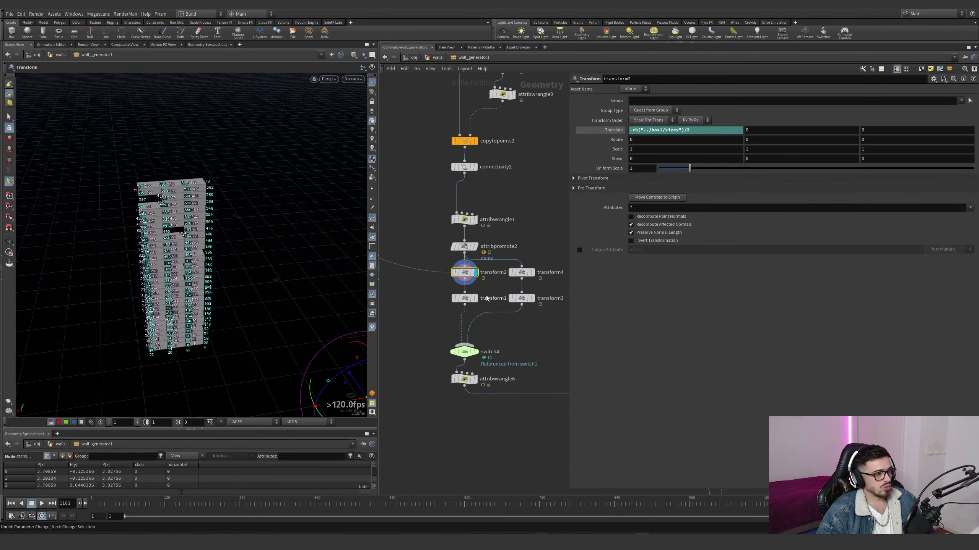
left_click(468, 297)
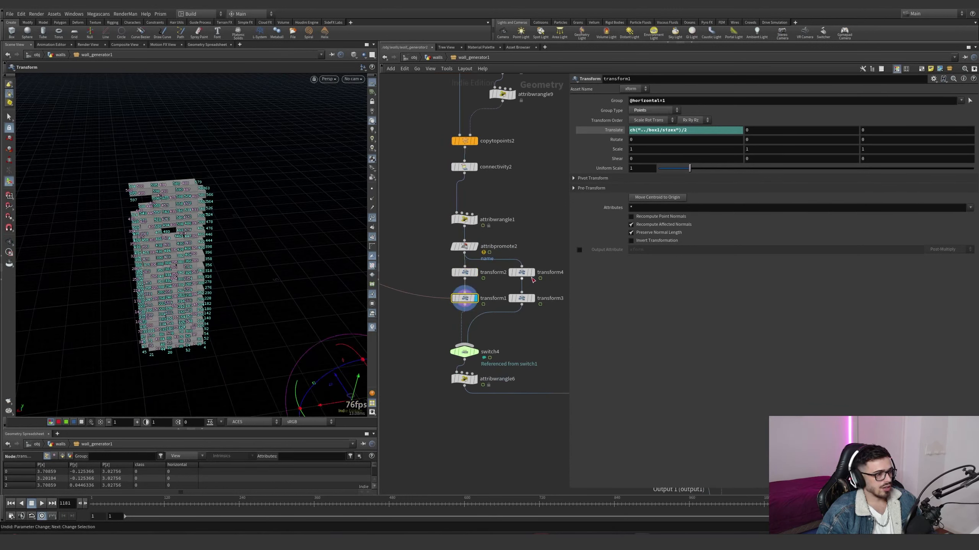
left_click(532, 297)
left_click(521, 272)
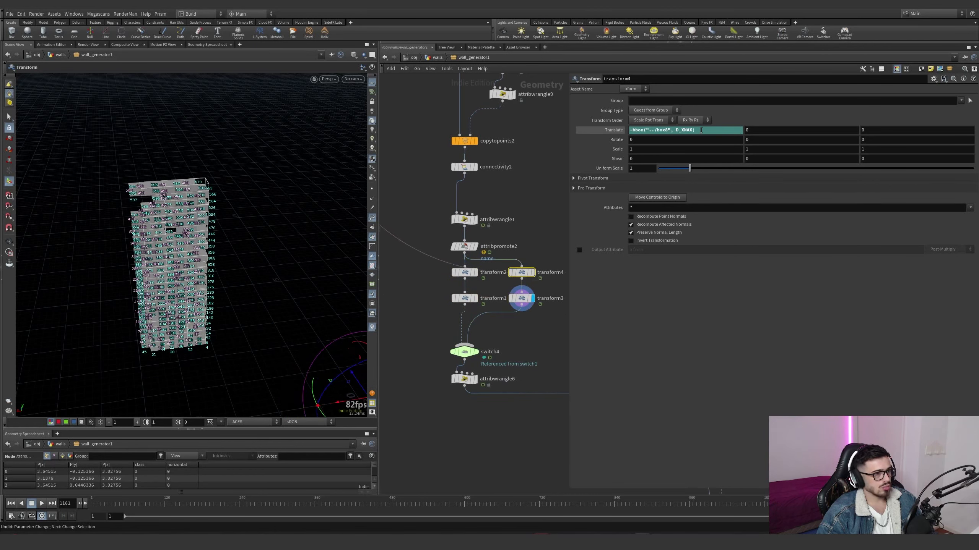
scroll(525, 204, "down", 6)
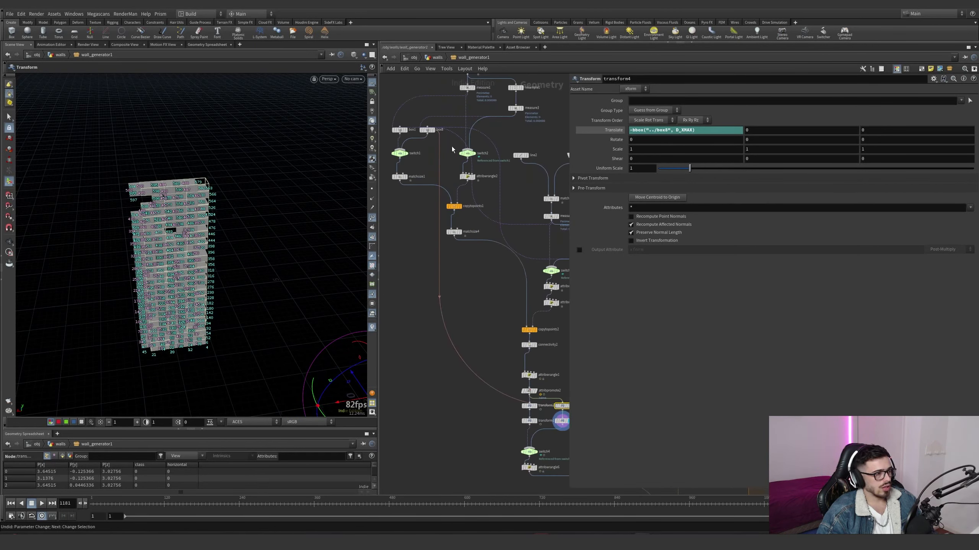
middle_click_drag(452, 149, 435, 136)
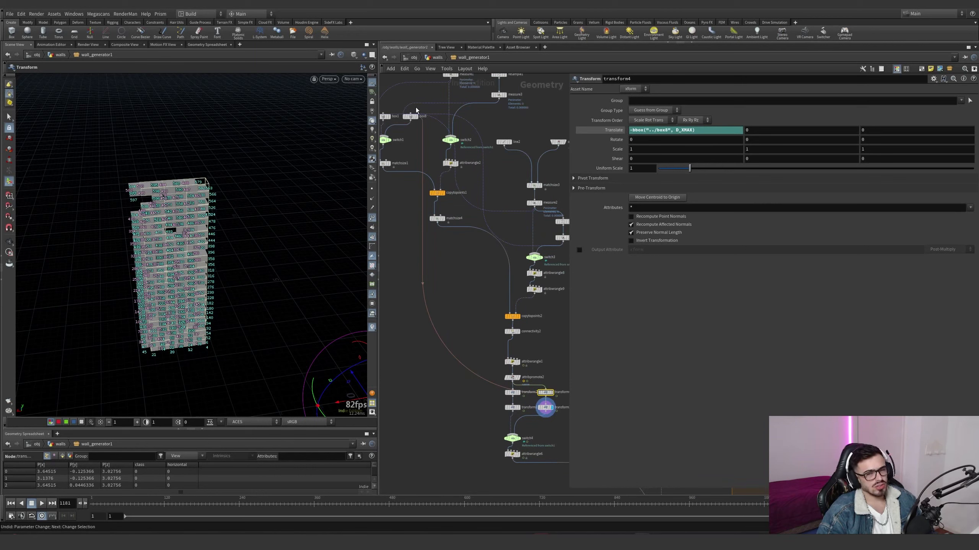
middle_click_drag(454, 318, 418, 242)
left_click(509, 331)
scroll(512, 334, "up", 3)
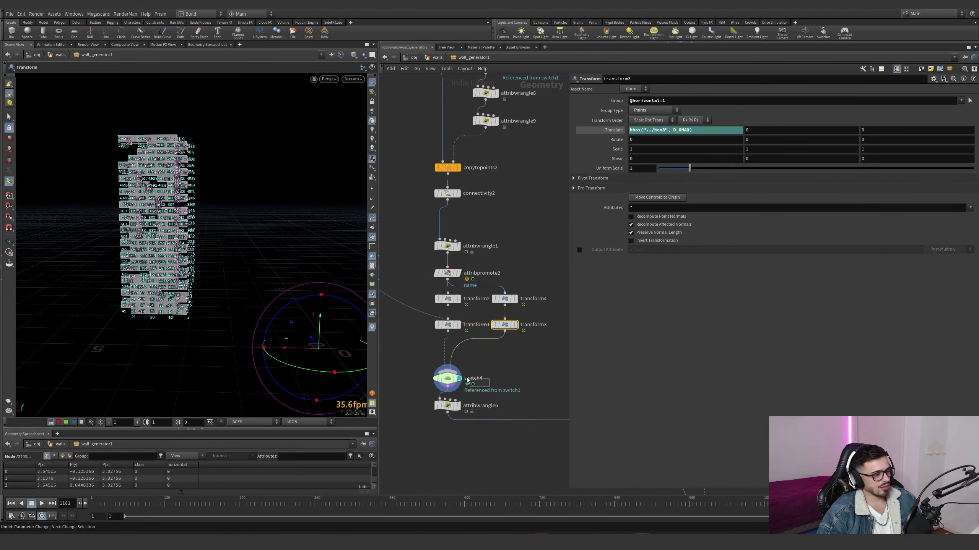
Display switch4 and attribwrangle6, and highlight the code s@name = 'wall_0'; that runs over primitives.
left_click(447, 378)
left_click(436, 406)
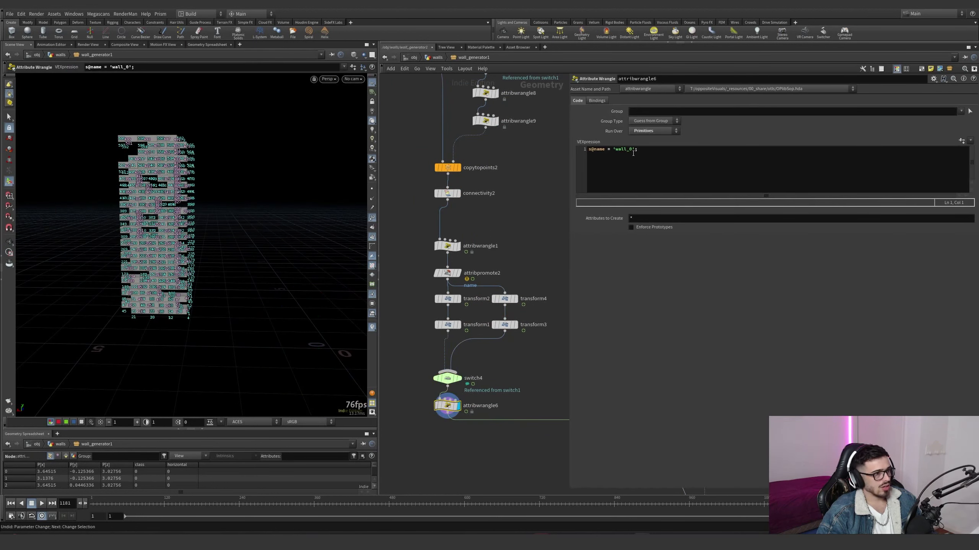
left_click(634, 154)
key("ctrl+a")
Display object_merge3 and copytopoints3 to examine how the brick wall is copied onto the extracted transform.
scroll(384, 319, "down", 5)
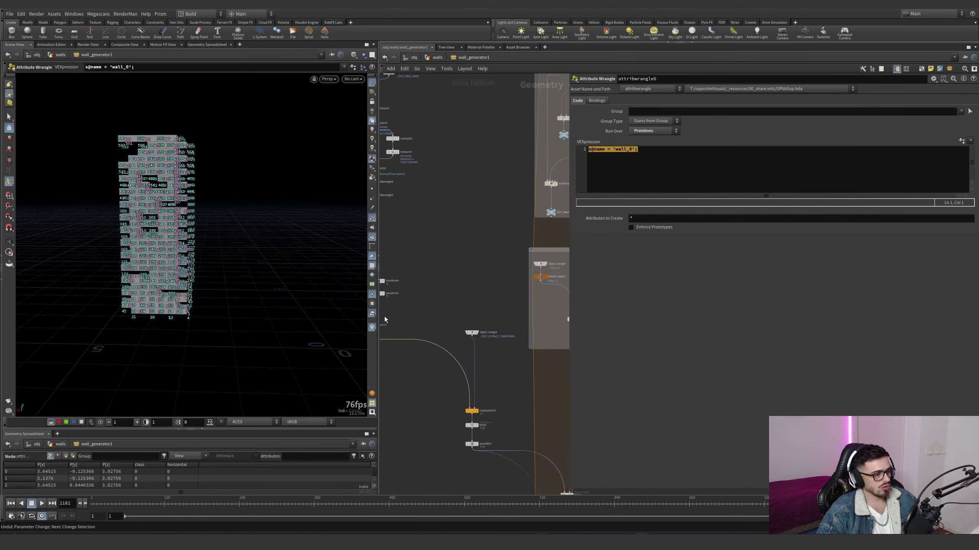
scroll(384, 316, "up", 5)
left_click(449, 276)
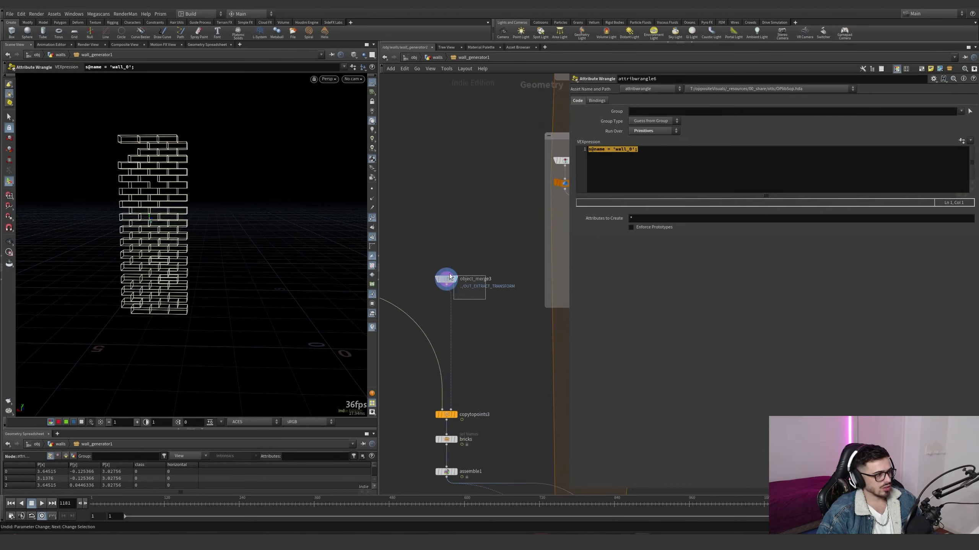
left_click(446, 414)
left_click_drag(323, 347, 263, 269)
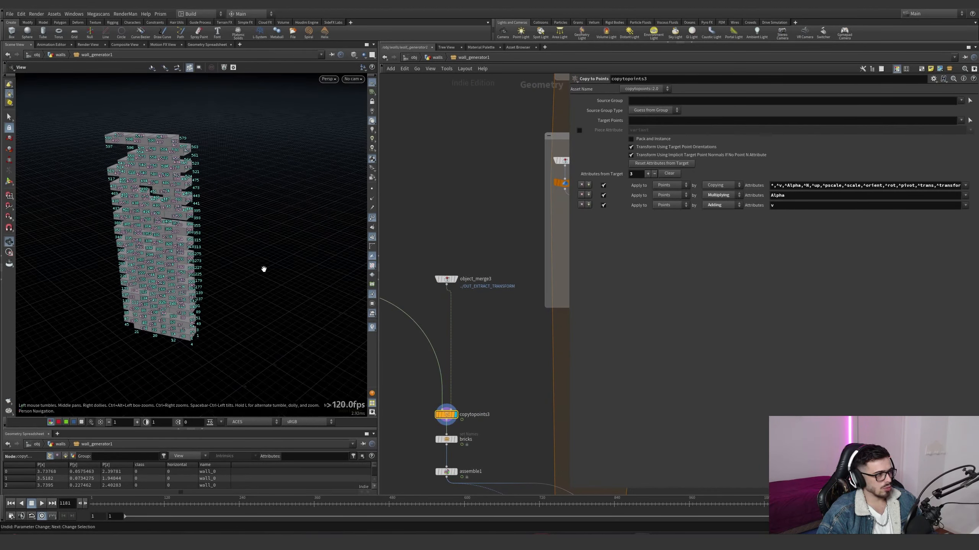
Show OUT_WALL_BASE as a wireframe template around the bricks displayed from copytopoints3.
scroll(488, 327, "down", 5)
scroll(487, 223, "up", 3)
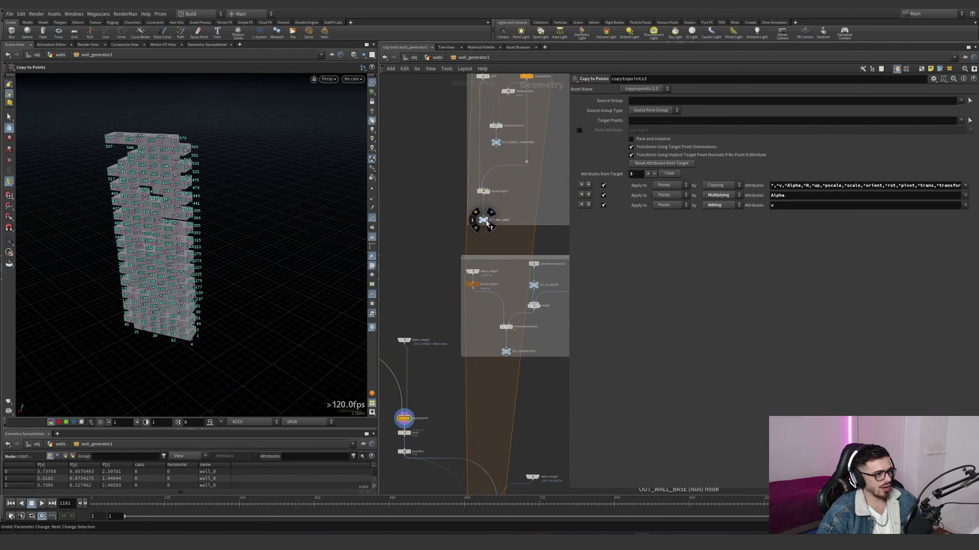
left_click(488, 225)
middle_click_drag(504, 210, 501, 286)
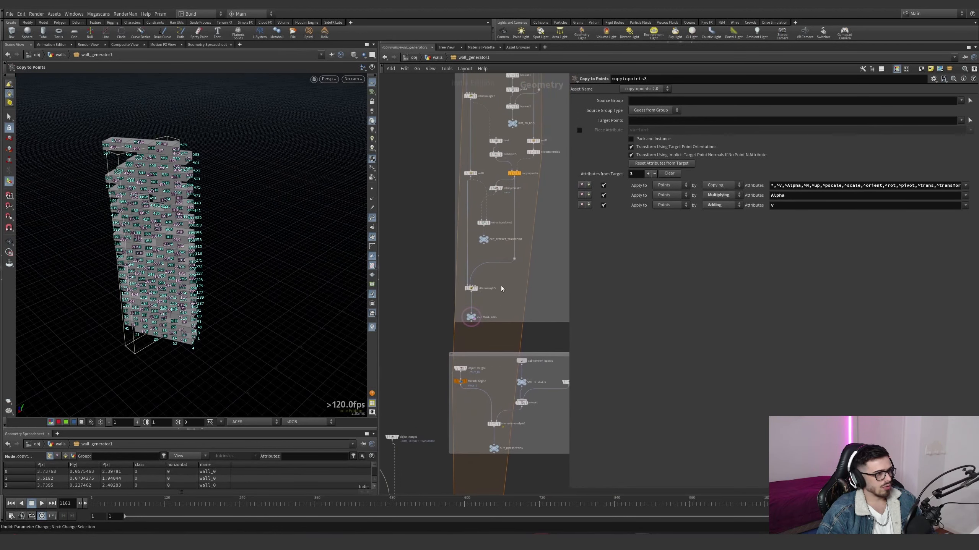
Template OUT_IN as a wireframe of the original wall and compare its outline with the bricks from copytopoints3.
scroll(482, 173, "up", 2)
middle_click_drag(561, 216, 506, 361)
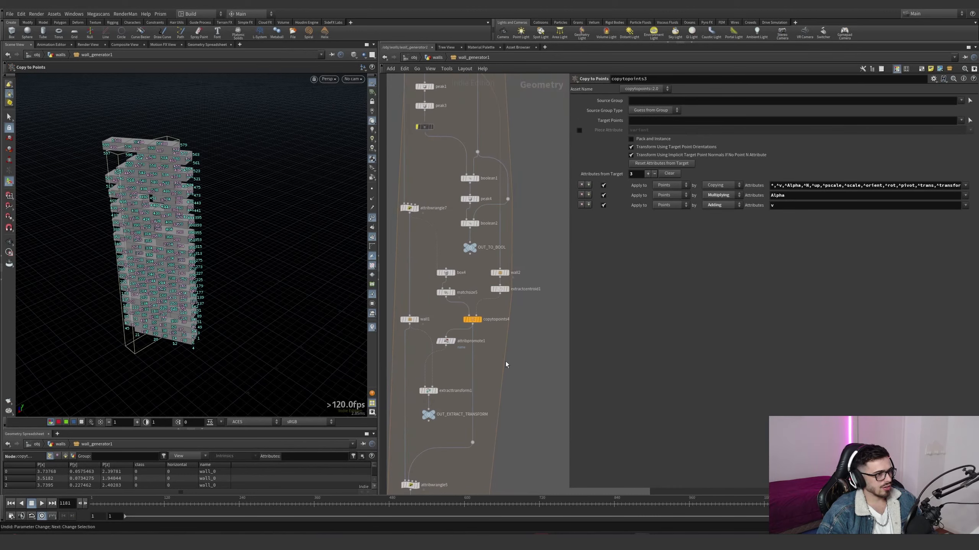
scroll(506, 365, "down", 4)
scroll(443, 127, "up", 5)
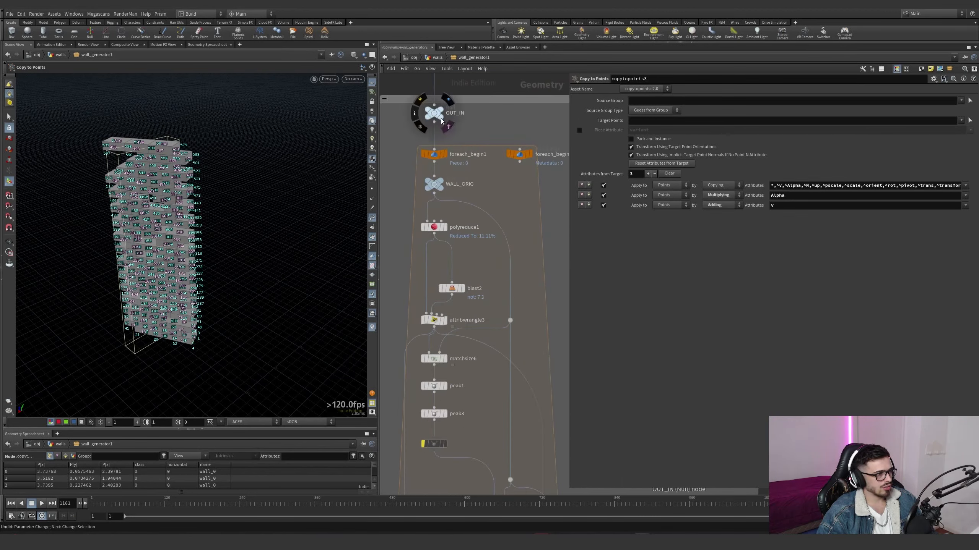
left_click(447, 126)
left_click_drag(169, 216, 223, 216, "alt")
middle_click_drag(224, 216, 281, 185, "alt")
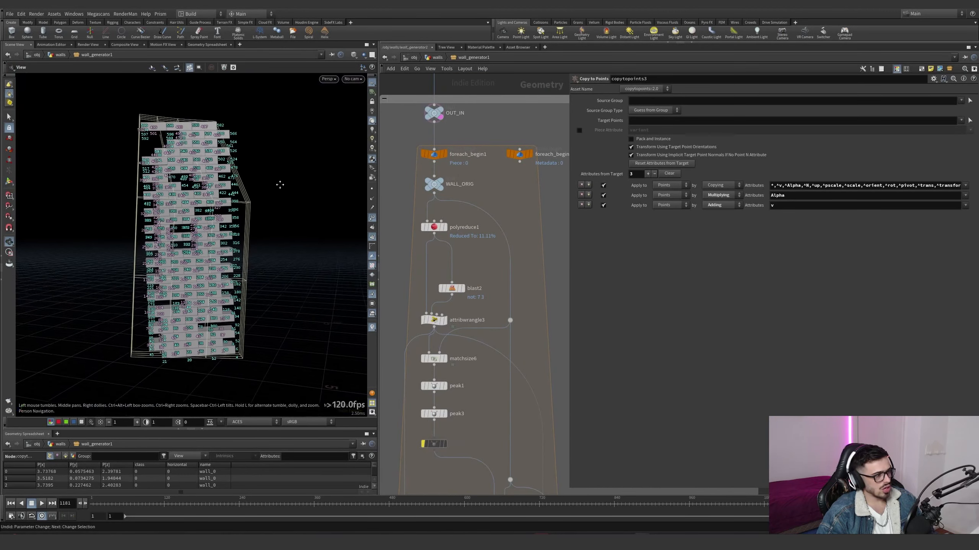
left_click_drag(280, 185, 271, 182, "alt")
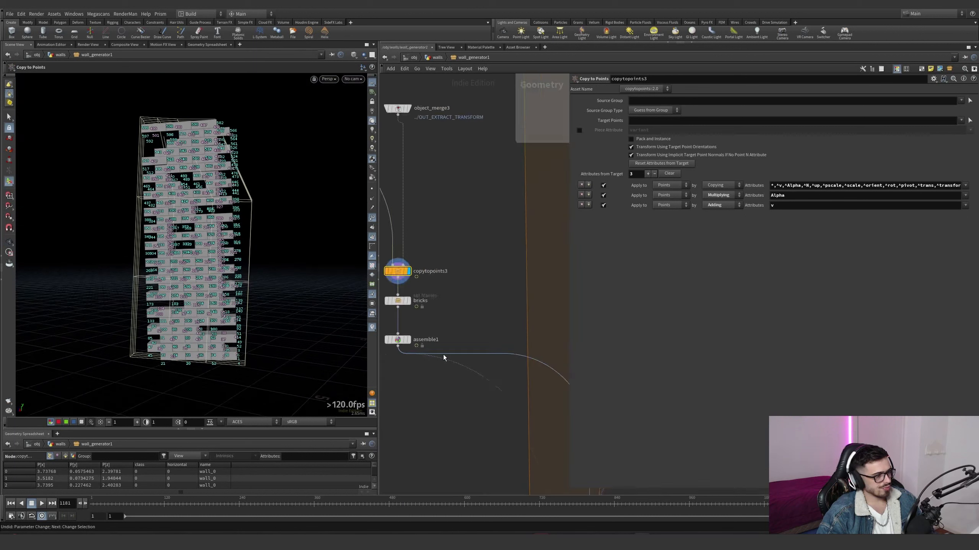
Display the bricks Set Names node, inspect the set_name wrangle code inside it, and return to the wall_generator1 network.
scroll(444, 356, "up", 1)
left_click(402, 291)
left_click(397, 291)
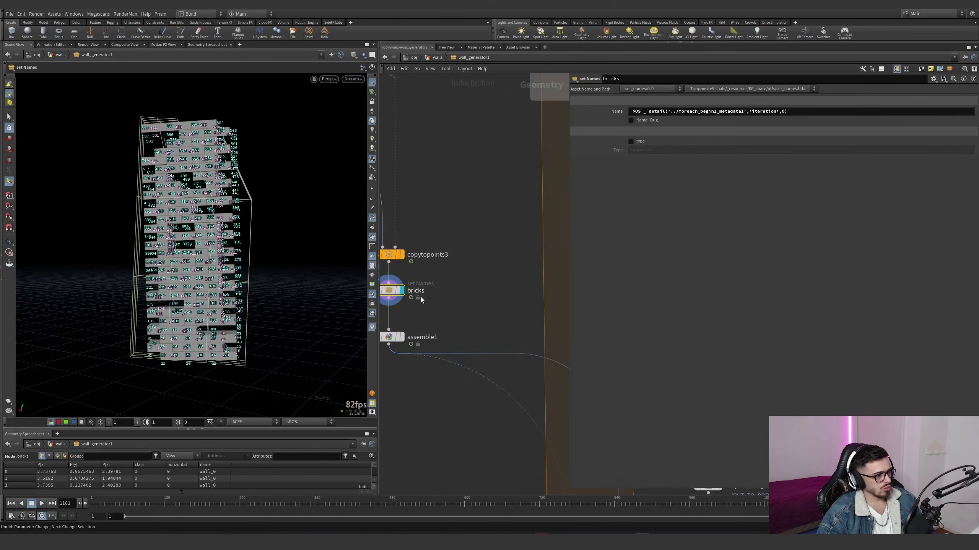
middle_click_drag(421, 296, 503, 298)
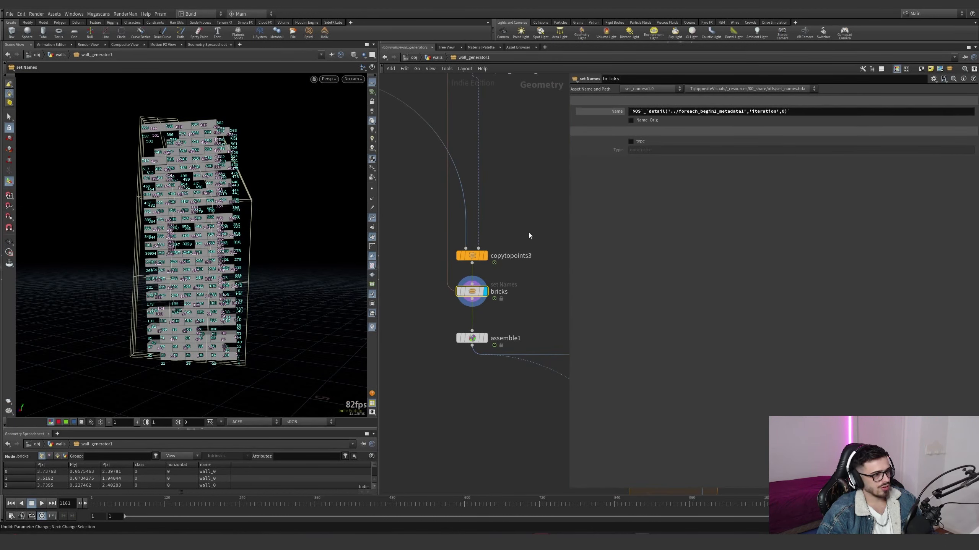
double_click(471, 292)
left_click(538, 300)
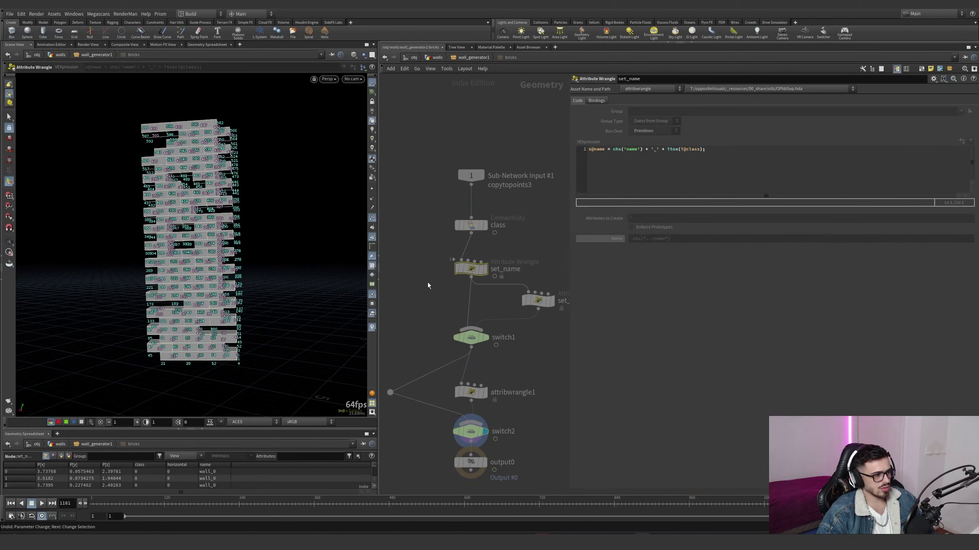
left_click(437, 58)
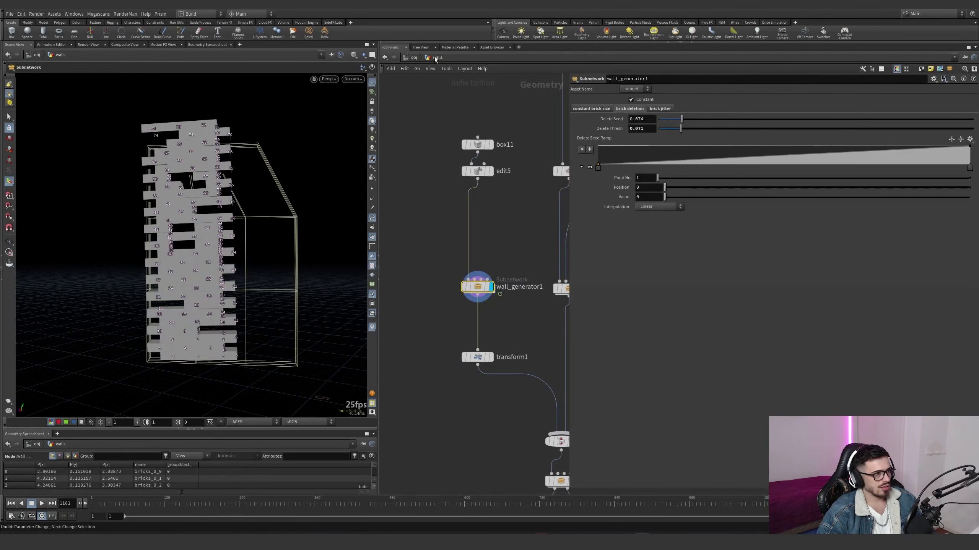
double_click(477, 287)
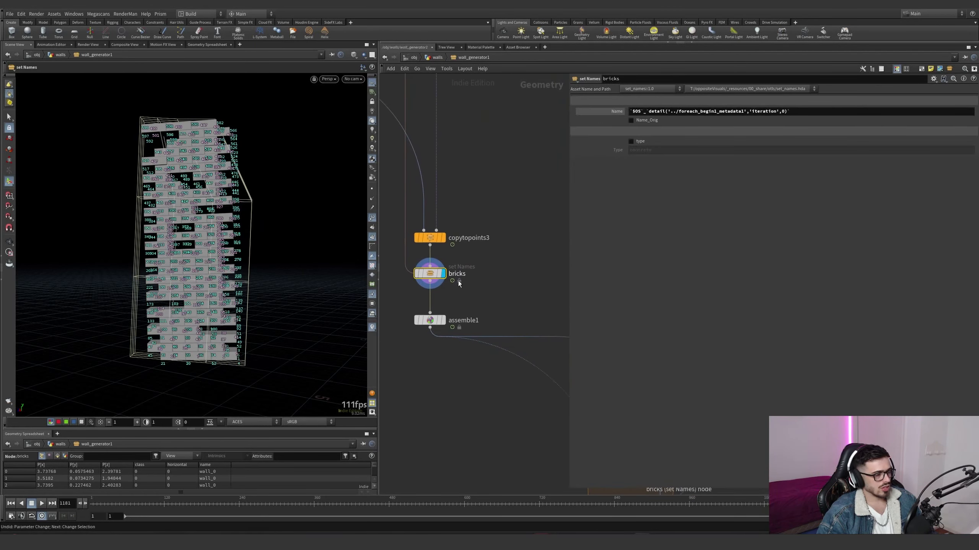
Display assemble1, hide the number labels in the viewport, and select a single packed brick.
left_click(442, 321)
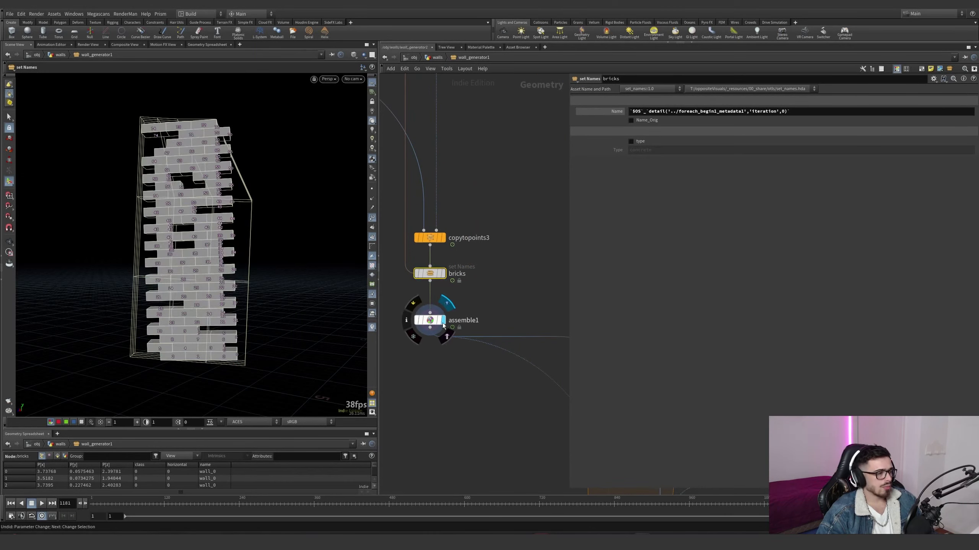
left_click_drag(473, 371, 383, 289)
key("w")
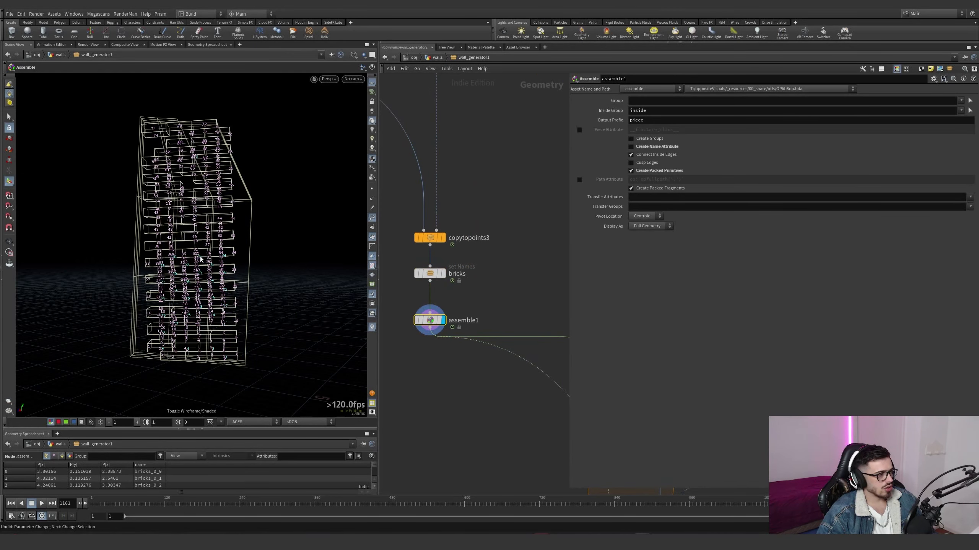
left_click(372, 218)
left_click_drag(229, 276, 254, 185)
key("w")
key("s")
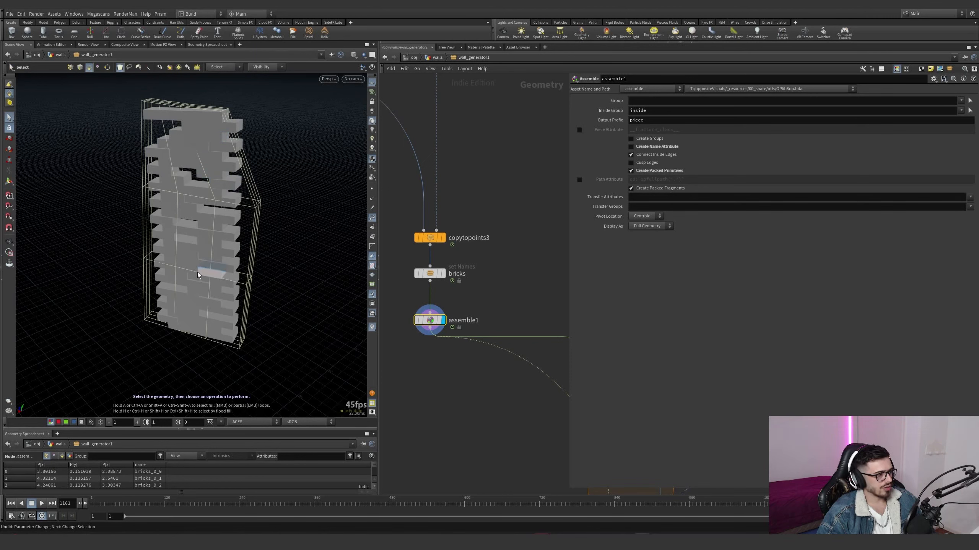
left_click(205, 251)
Display object_merge4 and intersectionanalysis1 to examine where the original wall meets the cutting geometry.
scroll(477, 323, "down", 5)
middle_click_drag(505, 332, 429, 297)
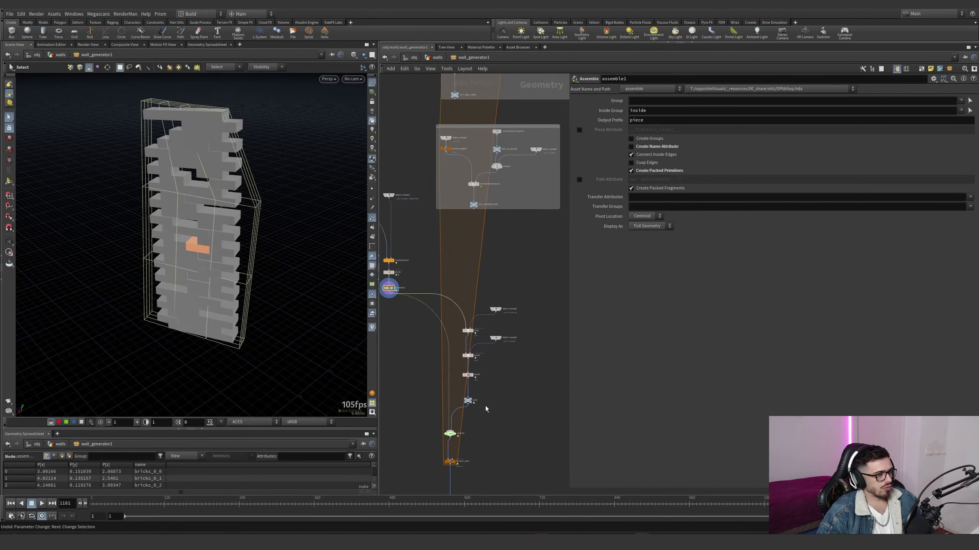
scroll(476, 206, "up", 5)
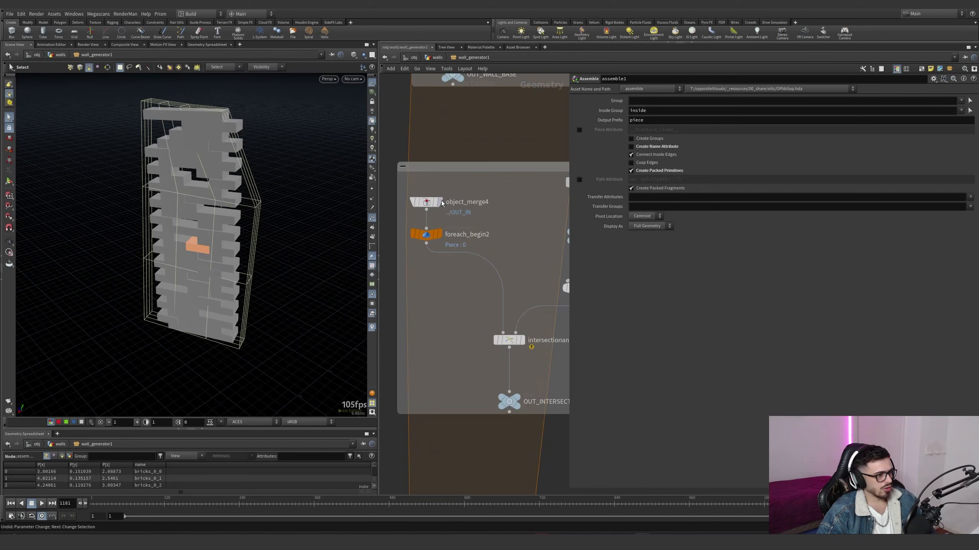
left_click(440, 202)
scroll(473, 302, "down", 2)
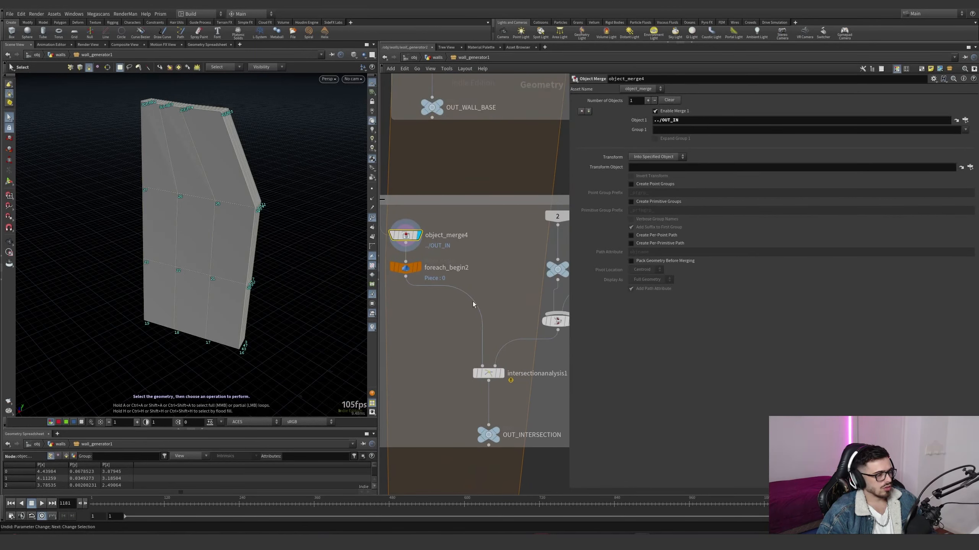
middle_click_drag(473, 301, 471, 350)
left_click(475, 370)
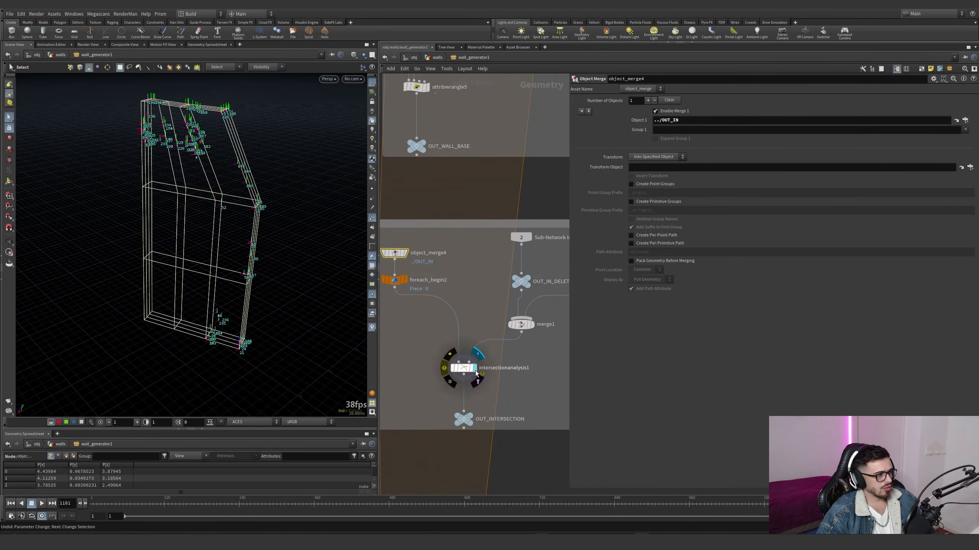
Examine OUT_IN_DELETE and merge1, and compare the merged cutting shapes with the intersectionanalysis1 output.
scroll(499, 318, "down", 2)
middle_click_drag(527, 318, 499, 318)
scroll(494, 292, "up", 2)
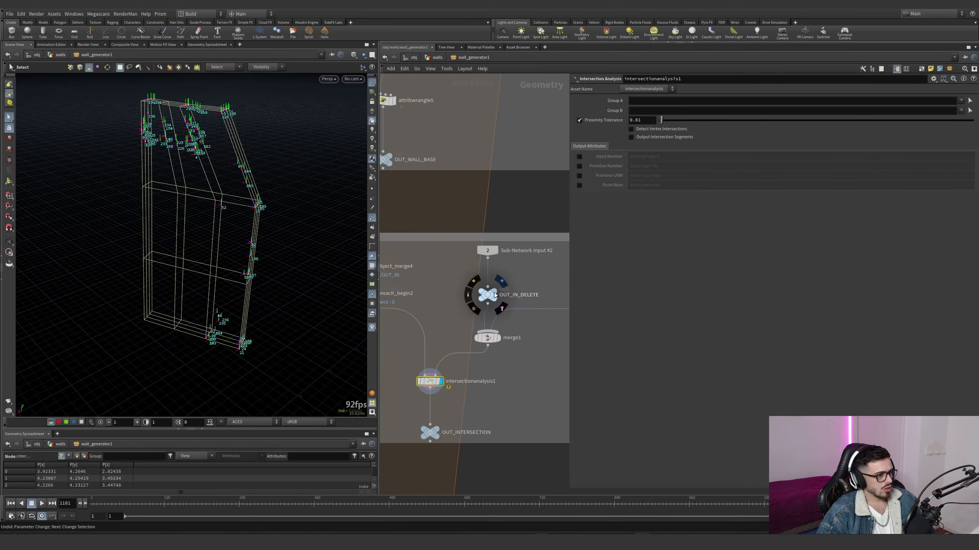
left_click(488, 294)
left_click(500, 338)
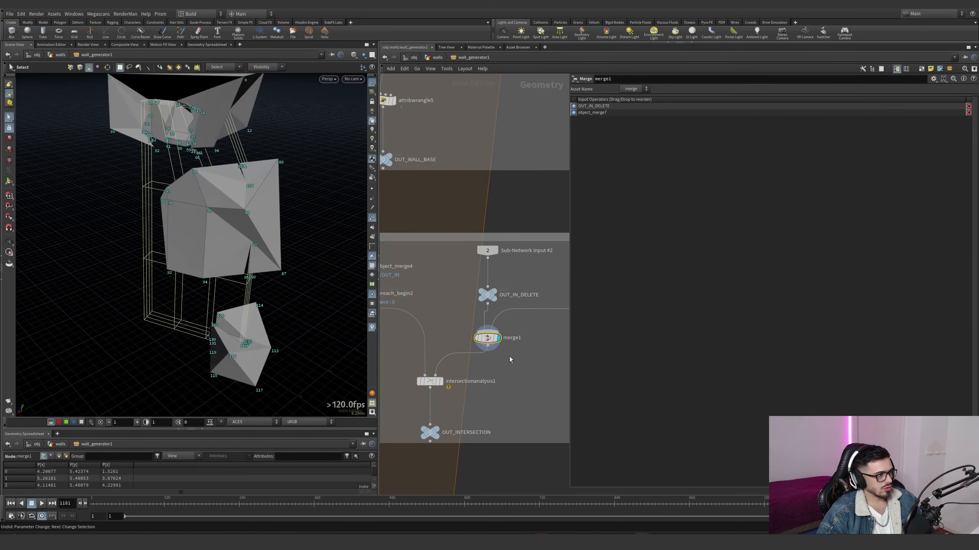
scroll(509, 356, "down", 2)
middle_click_drag(509, 365, 482, 330)
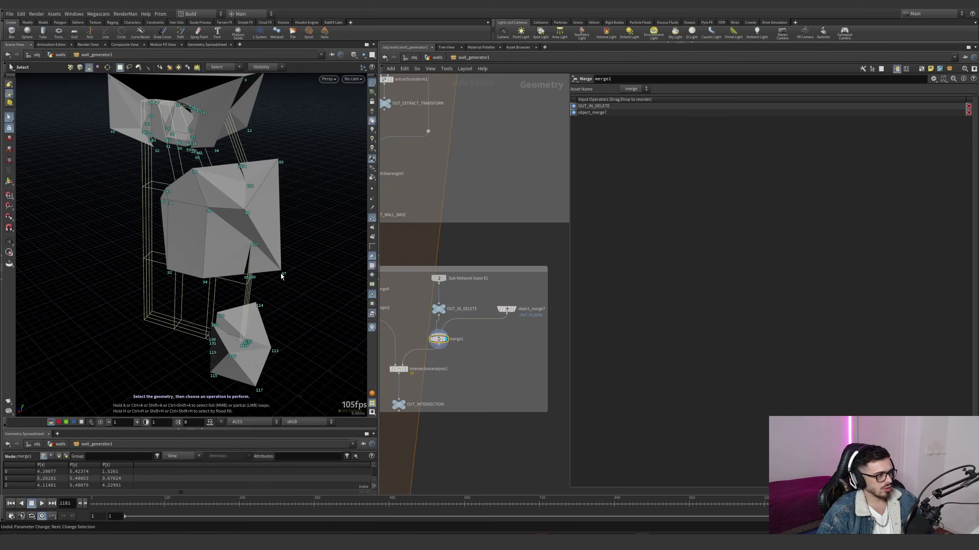
middle_click_drag(407, 370, 440, 339)
left_click(440, 338)
left_click(433, 338)
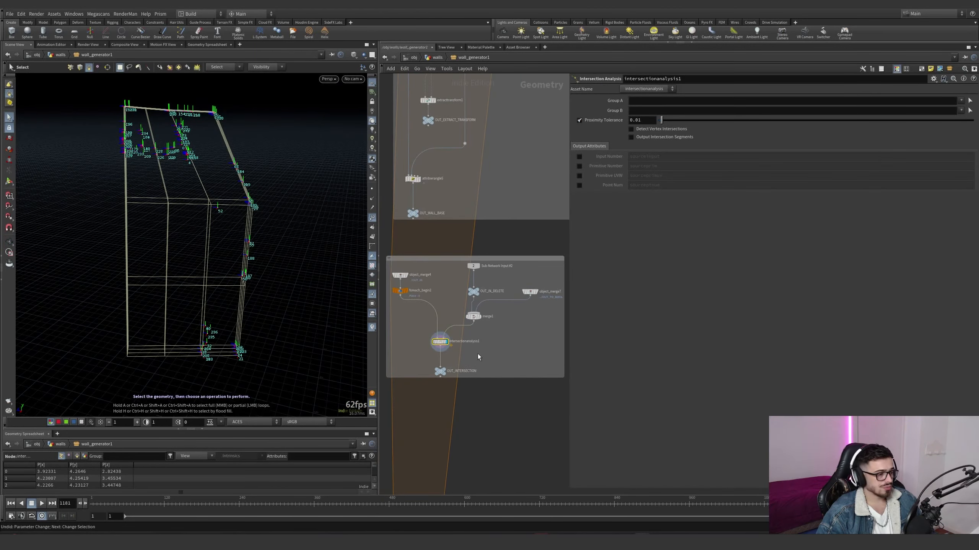
Examine the intersection network box and how its nodes connect to the boolean and delete branches.
scroll(462, 335, "down", 5)
scroll(447, 315, "up", 3)
key("Down")
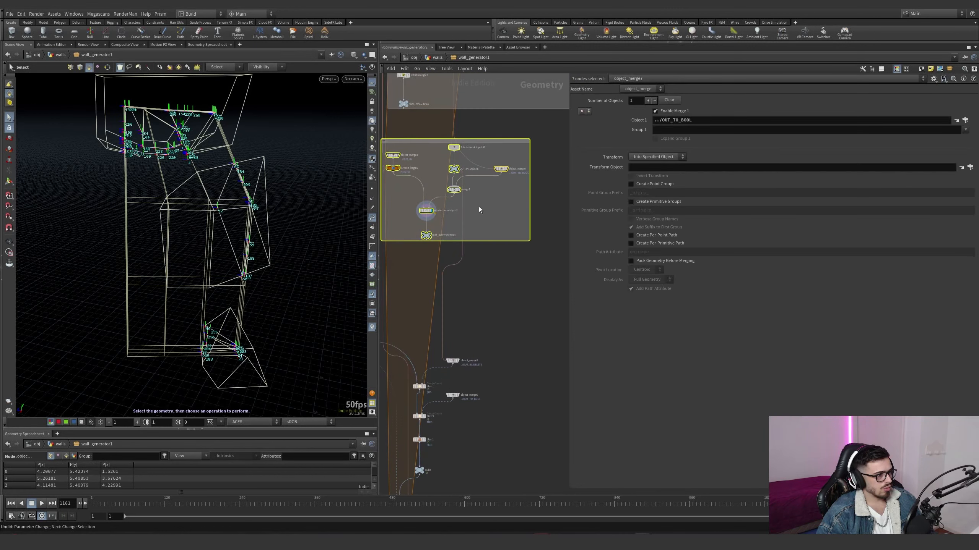
scroll(478, 200, "up", 2)
scroll(475, 190, "down", 2)
middle_click_drag(496, 231, 520, 284)
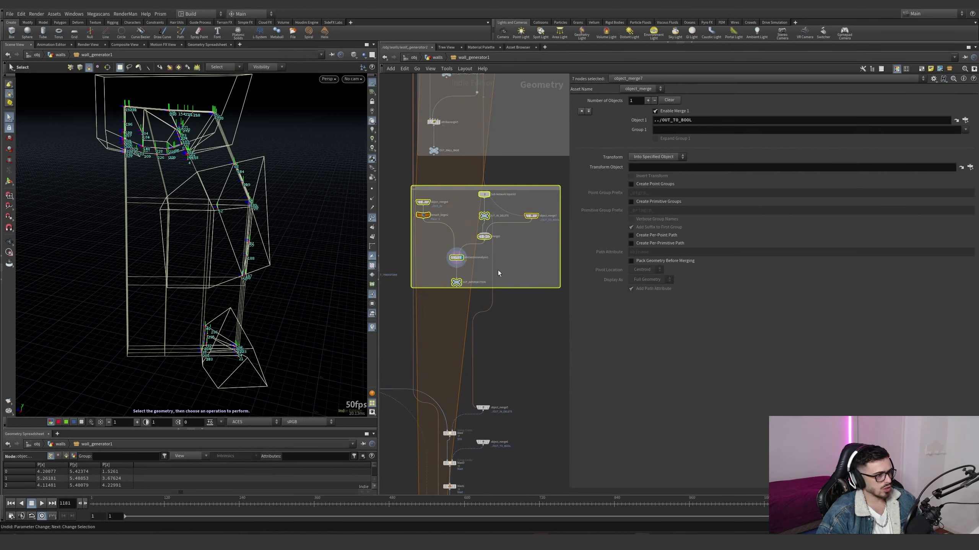
left_click(485, 316)
left_click_drag(515, 327, 405, 185)
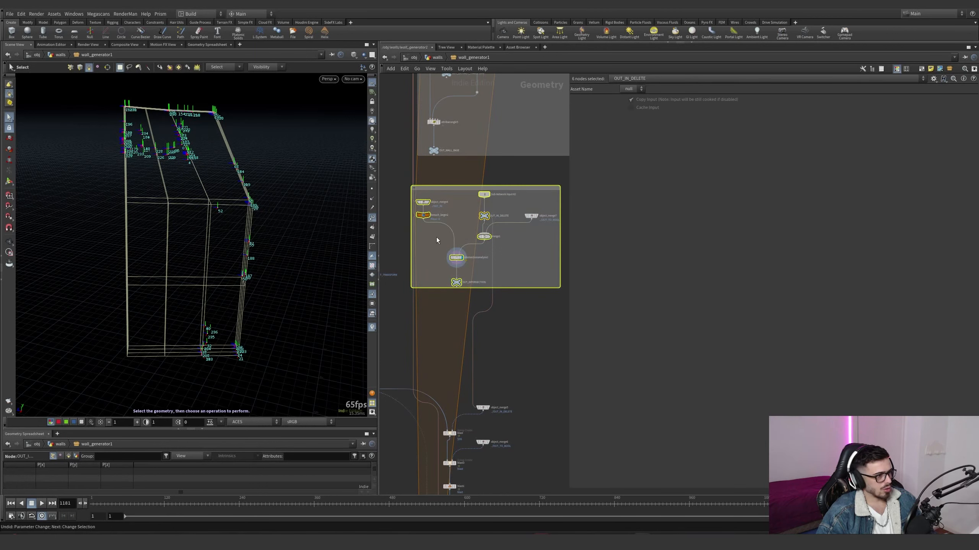
Inspect the block settings of foreach_begin2, and move the intersection network box to the right of the main chain.
left_click(420, 215)
middle_click_drag(429, 287, 419, 225)
scroll(419, 224, "down", 1)
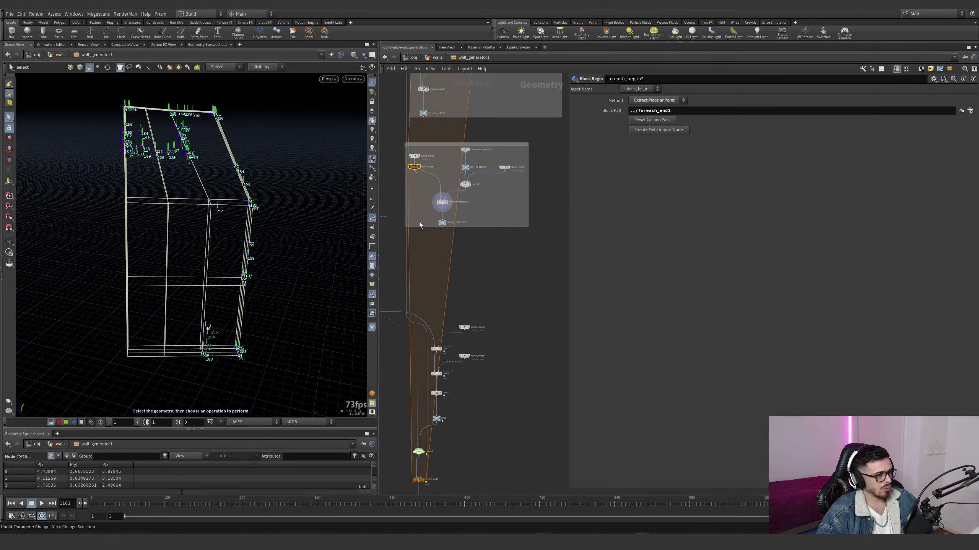
scroll(440, 373, "down", 4)
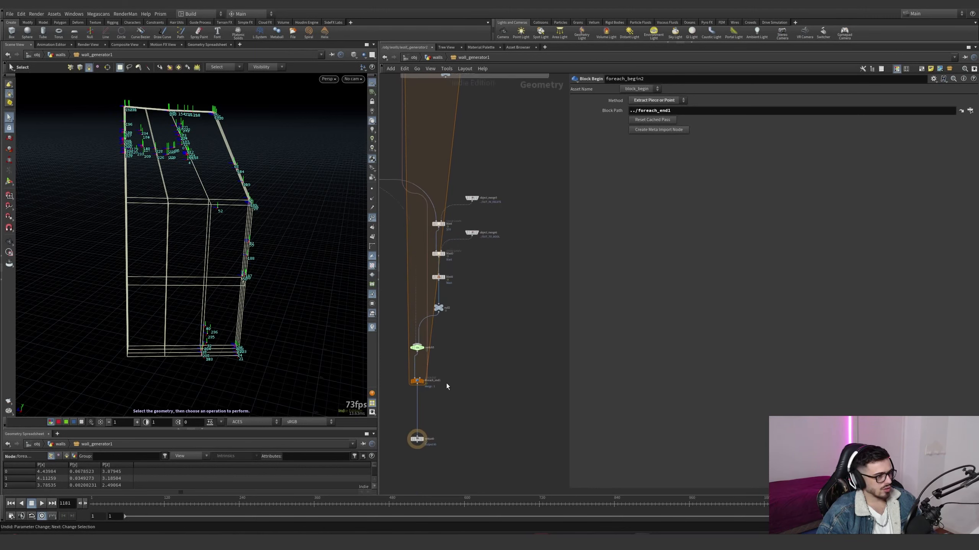
left_click_drag(433, 222, 504, 226)
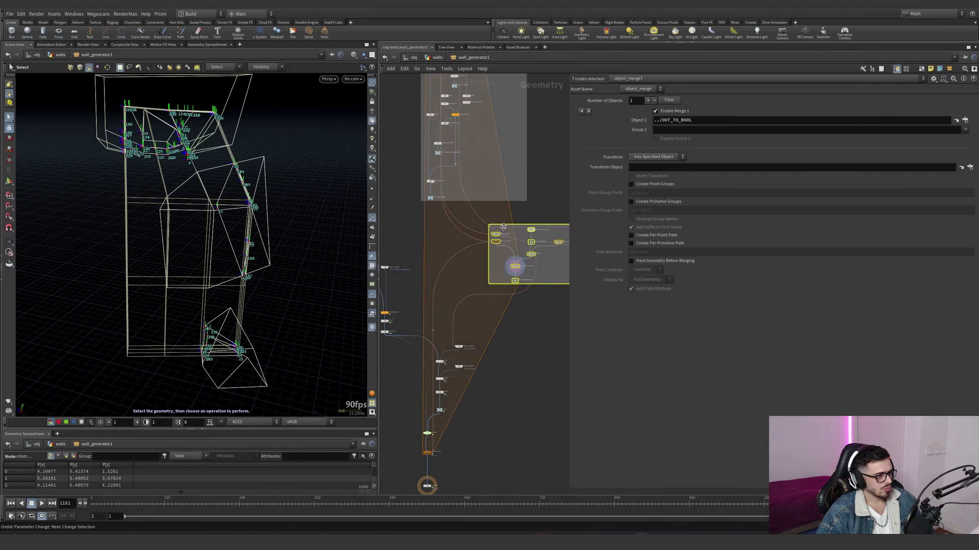
middle_click_drag(562, 272, 529, 258)
middle_click_drag(498, 364, 547, 341)
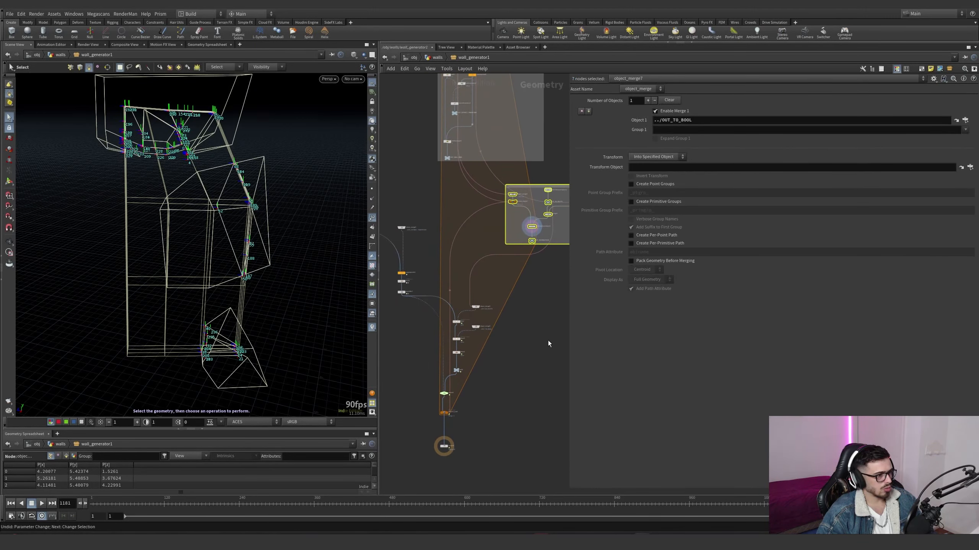
Trace object_merge5 back to OUT_IN_DELETE, and display the blast Group Create node to examine its bounding-object grouping.
scroll(480, 310, "up", 5)
left_click(477, 300)
left_click(468, 300)
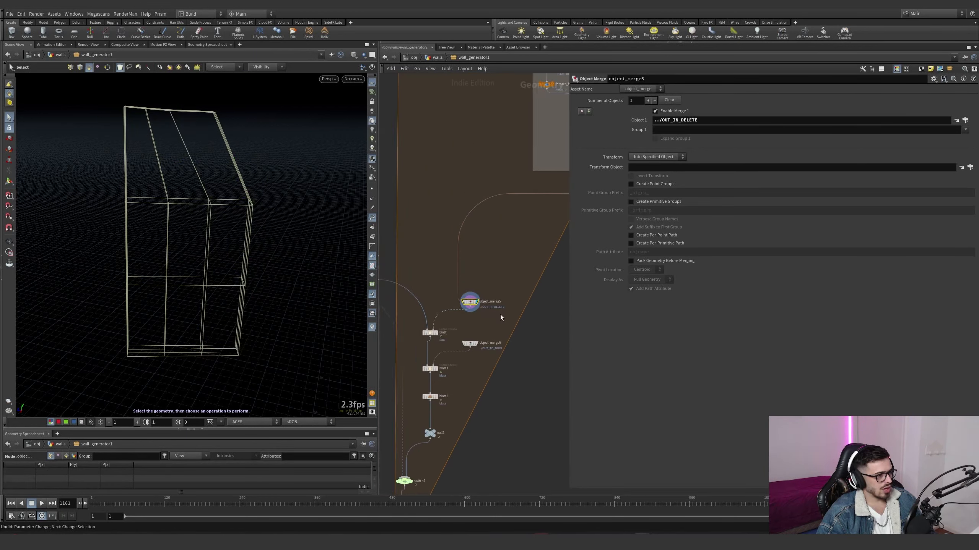
scroll(468, 331, "down", 3)
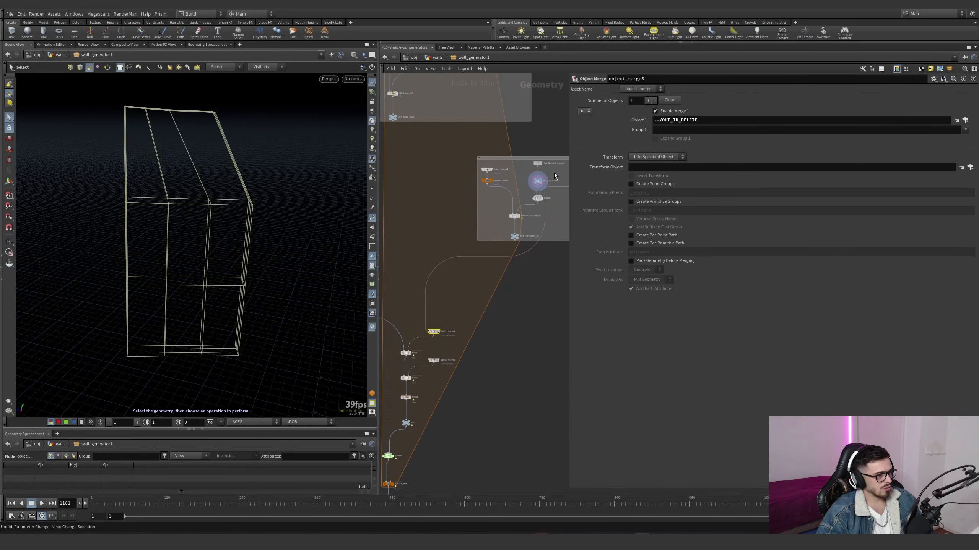
left_click(538, 182)
scroll(481, 311, "up", 2)
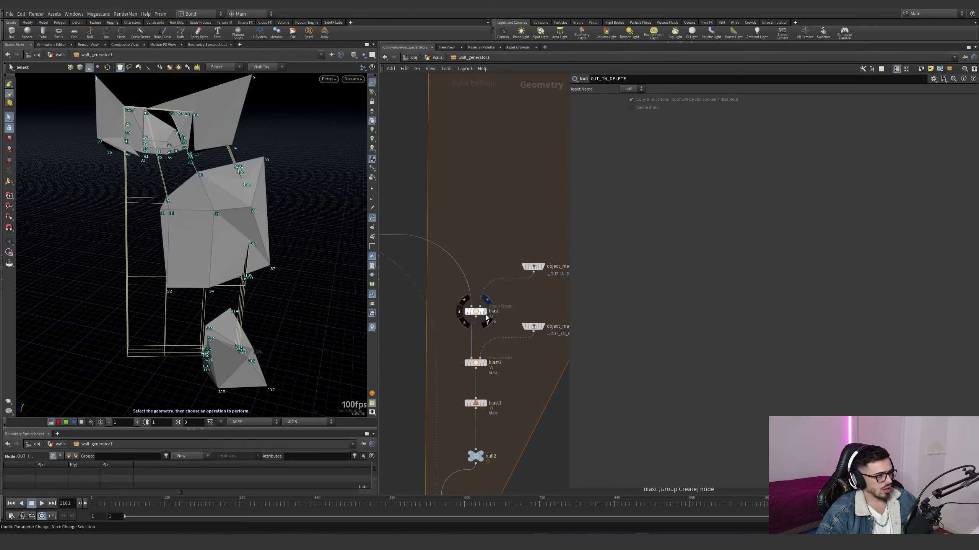
left_click(484, 312)
left_click(473, 311)
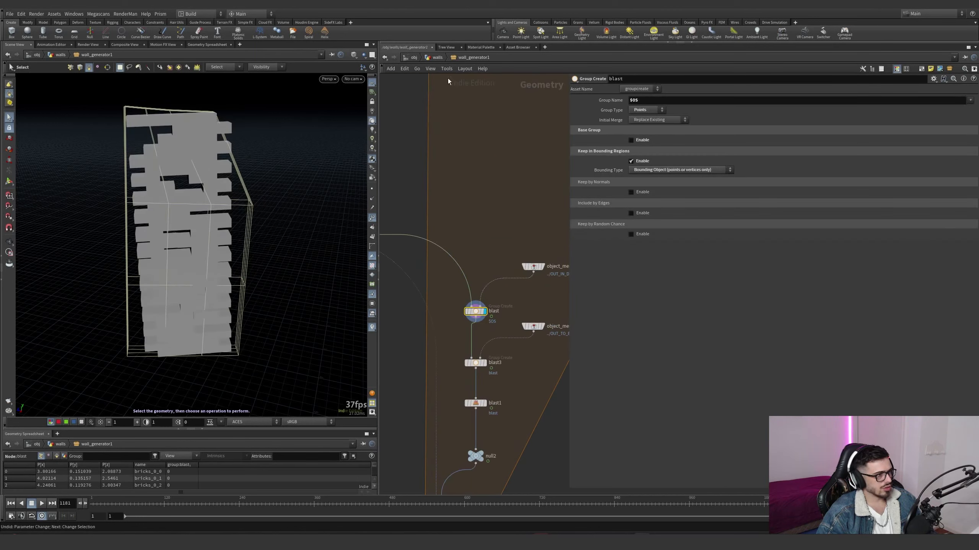
Wire a new box into wall_generator1's second input, size it about 1.7 × 3.12 × 1 through the wall's lower middle, and reopen wall_generator1.
left_click(438, 57)
scroll(464, 226, "up", 3)
key("Tab")
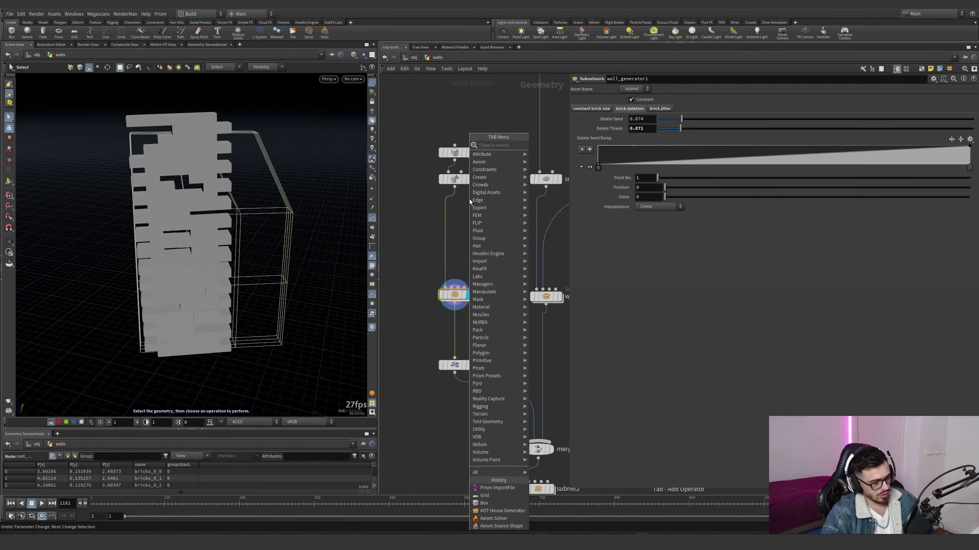
type("sub")
key("Return")
left_click(471, 202)
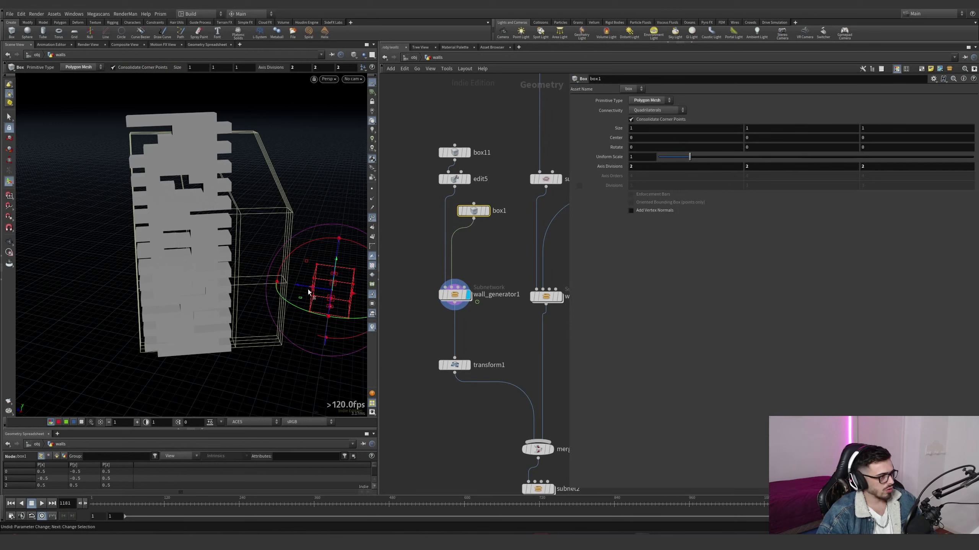
left_click_drag(330, 283, 189, 202)
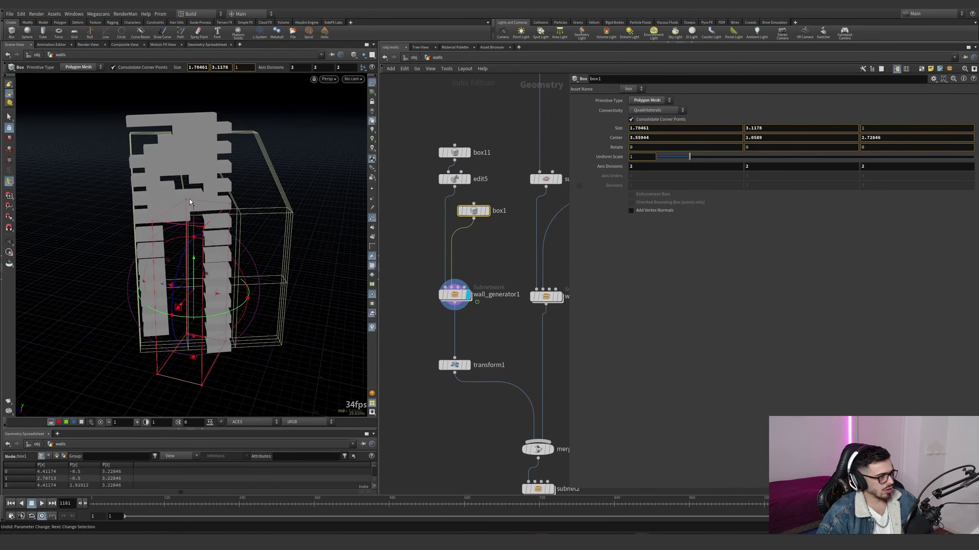
double_click(456, 294)
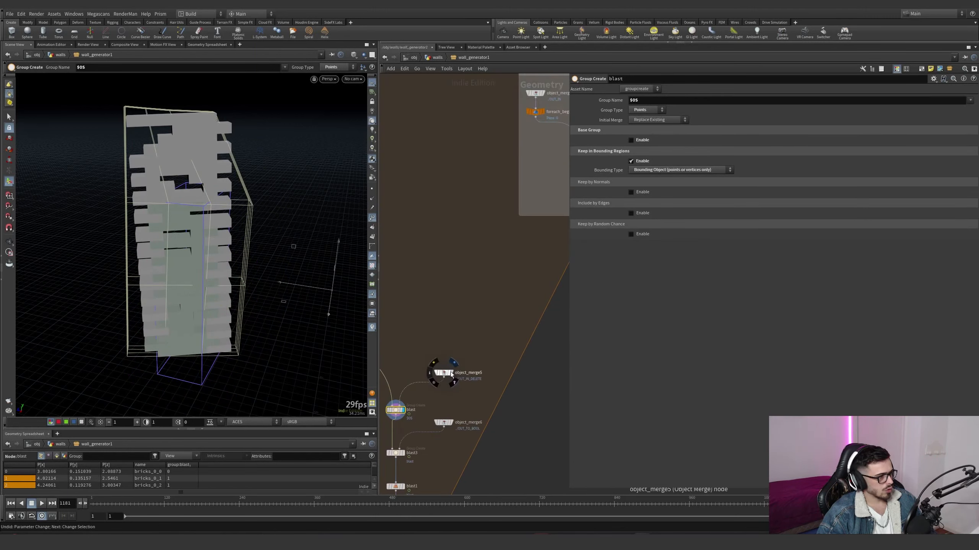
Trace object_merge5 to merge1 to examine the combined bounding geometry, and display the blast Group Create node again.
left_click(450, 371)
middle_click_drag(454, 349, 472, 290)
scroll(472, 290, "down", 3)
left_click(524, 223)
left_click(534, 211)
scroll(457, 323, "up", 6)
middle_click_drag(456, 322, 492, 290)
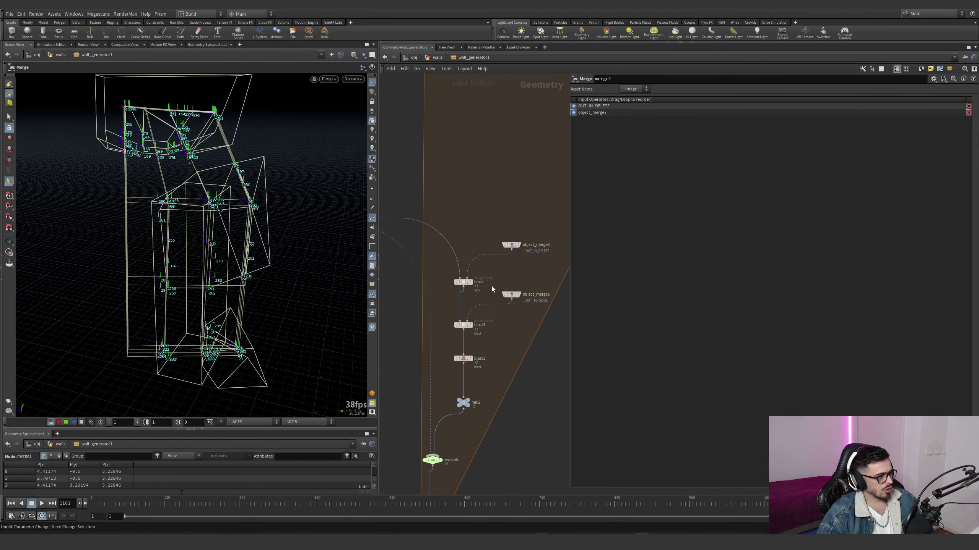
left_click(464, 283)
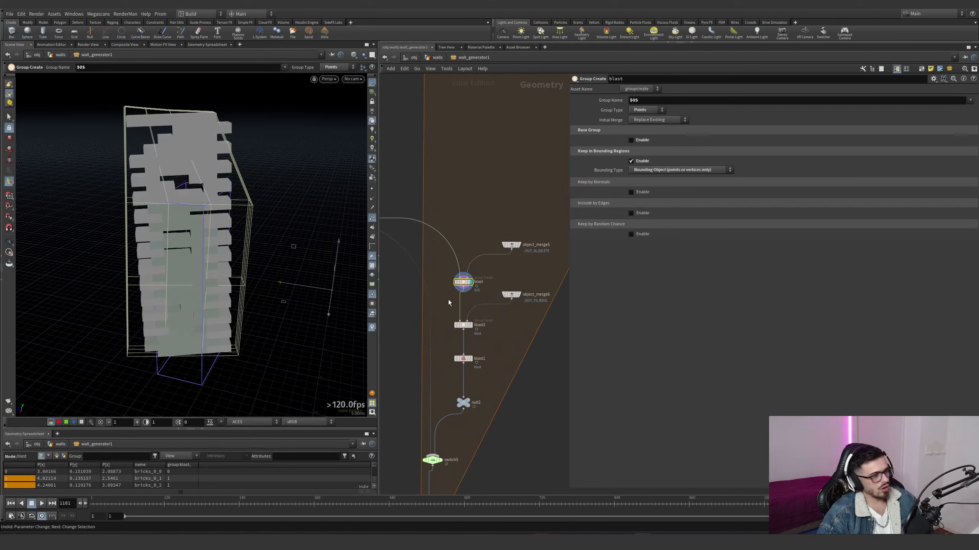
Examine how blast3 adds points to the blast group using object_merge6, and display blast1 deleting that group.
left_click(474, 325)
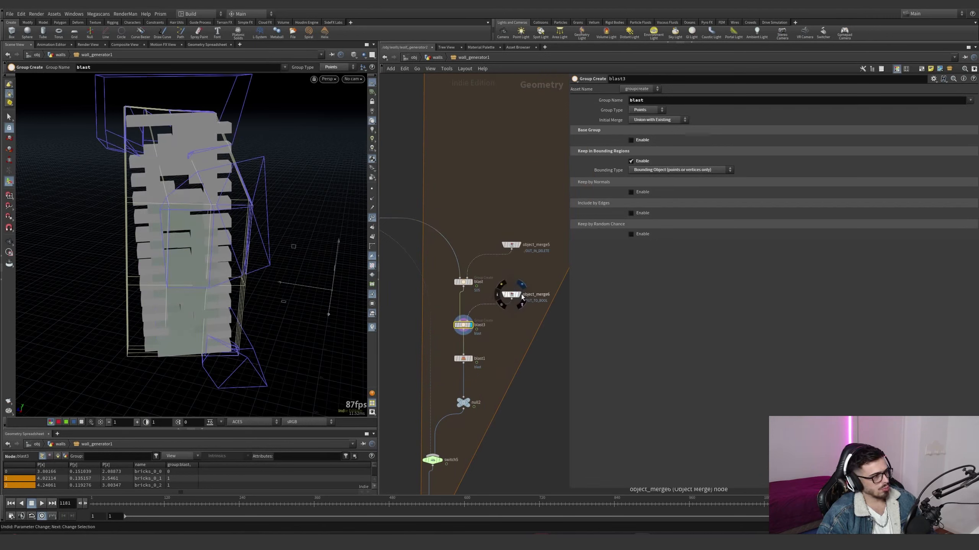
key("Escape")
left_click_drag(207, 185, 297, 236)
key("Return")
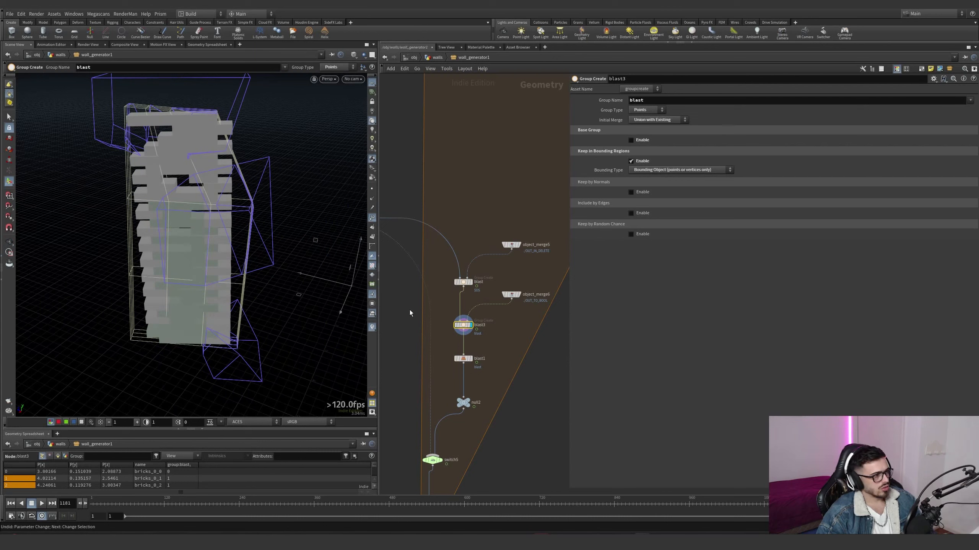
scroll(507, 383, "up", 3)
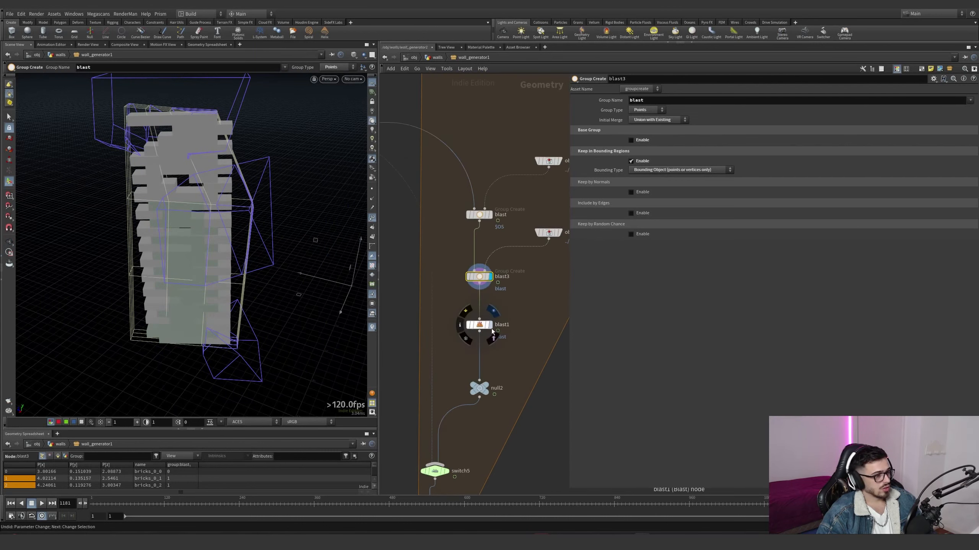
left_click(486, 324)
middle_click_drag(517, 369, 514, 342)
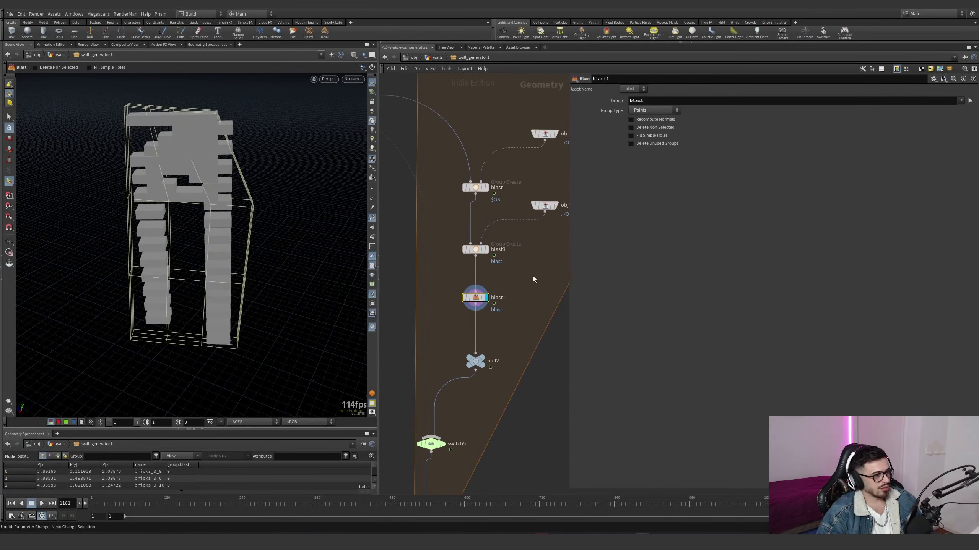
Display foreach_end1, return to the walls network, and display transform1 below wall_generator1.
scroll(502, 287, "down", 3)
scroll(471, 395, "up", 2)
left_click(464, 431)
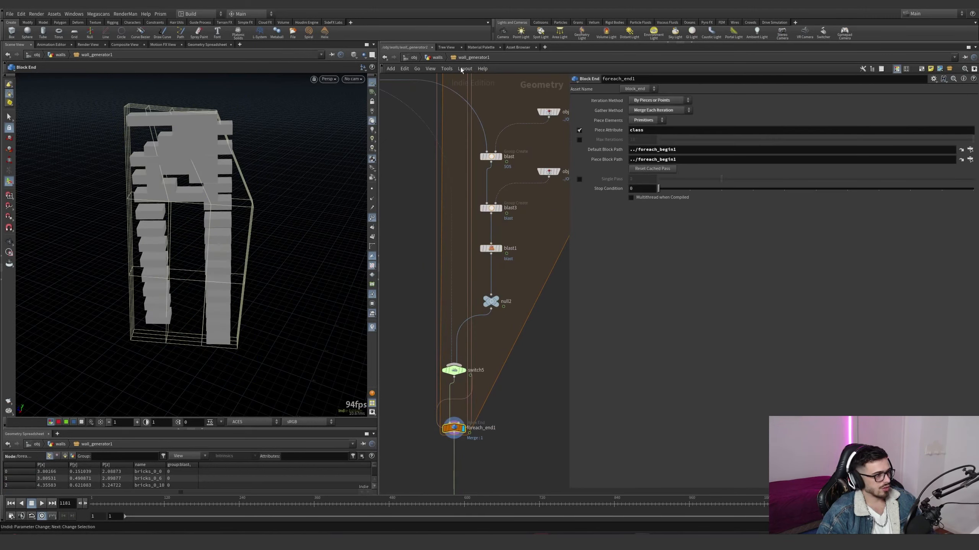
left_click(437, 58)
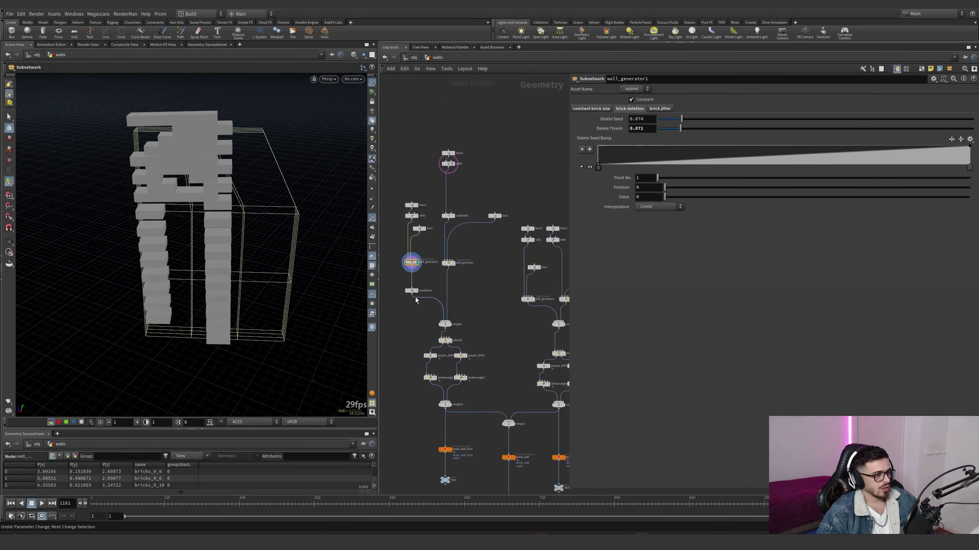
scroll(415, 301, "up", 2)
left_click(409, 287)
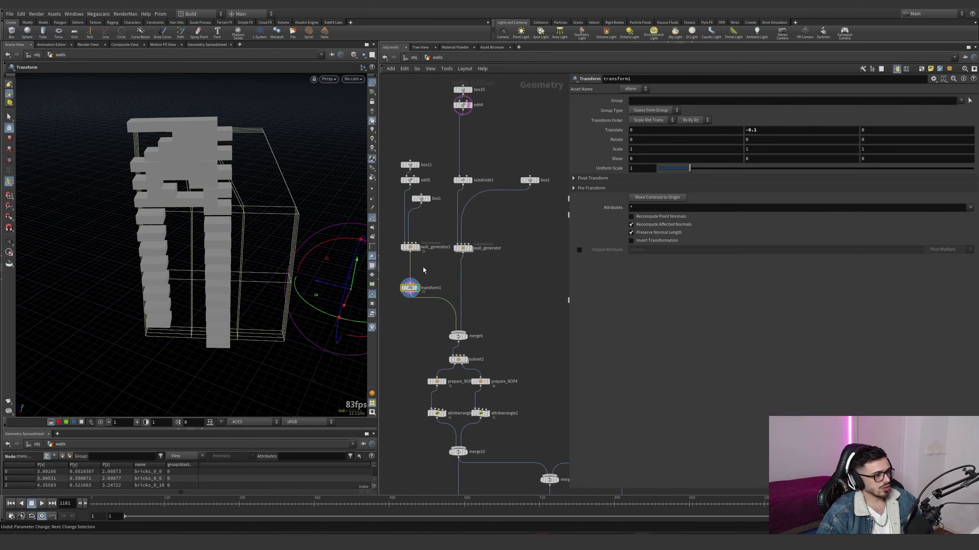
Delete the box feeding wall_generator1's second input, and display merge6 combining both walls.
left_click_drag(415, 197, 414, 197)
key("Delete")
left_click(415, 197)
middle_click_drag(478, 341, 468, 298)
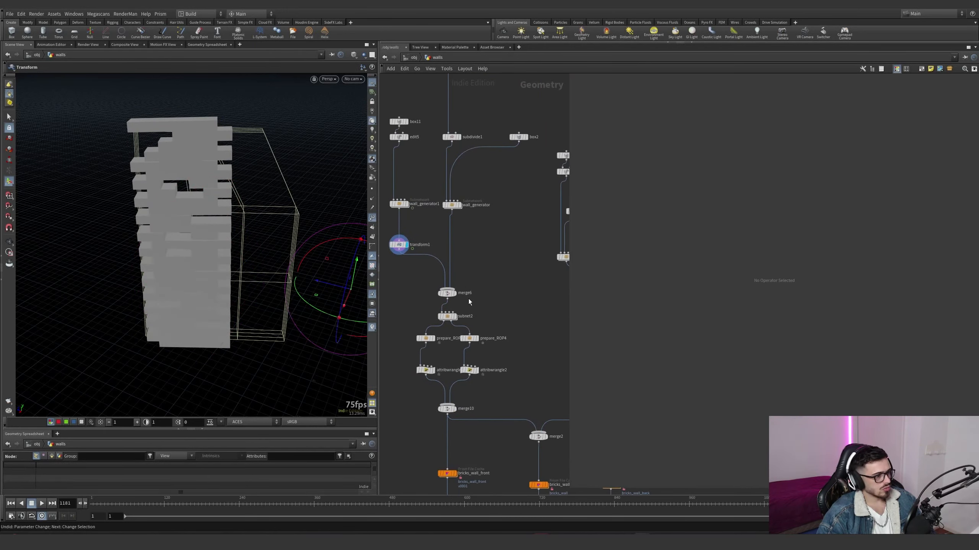
scroll(467, 299, "up", 2)
left_click(457, 294)
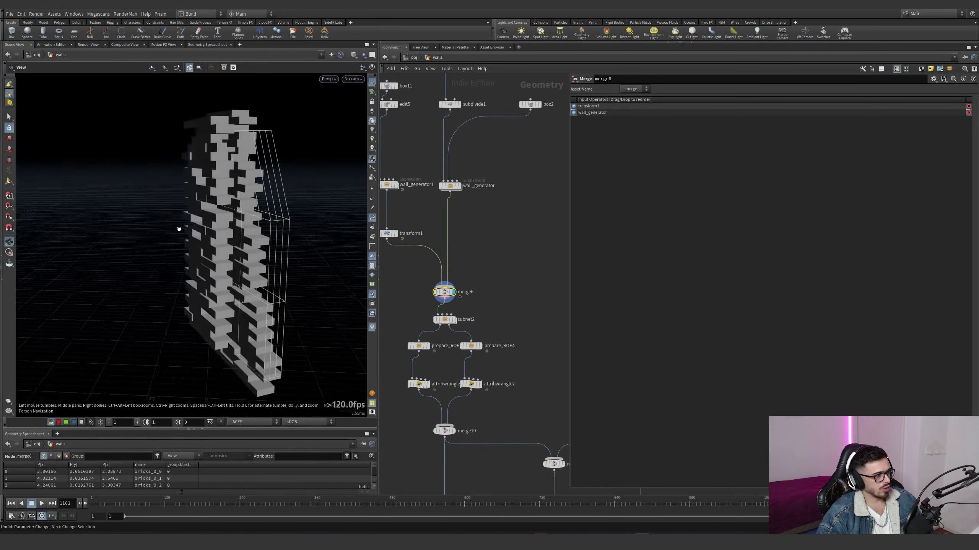
Display the subnet2 result below merge6, and open its internal network.
scroll(471, 294, "down", 4)
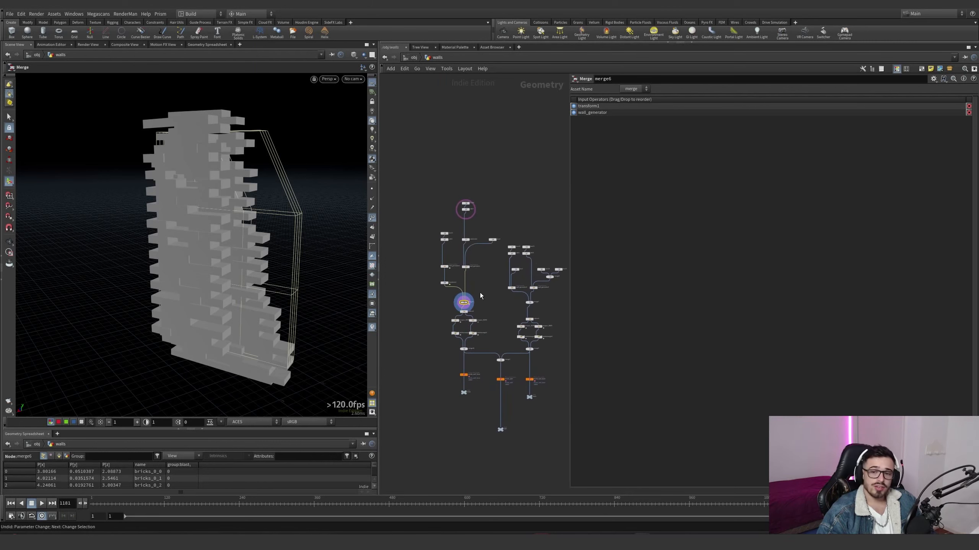
scroll(478, 301, "up", 4)
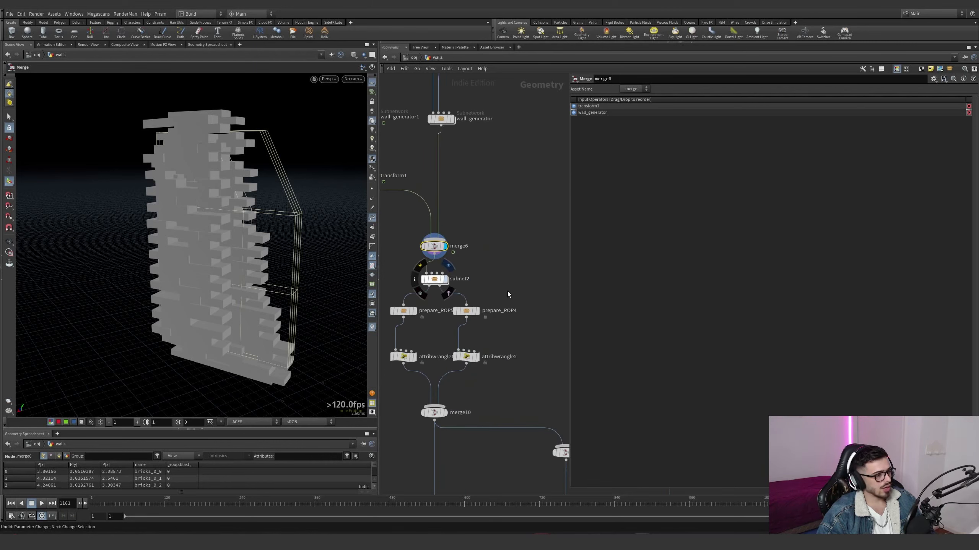
left_click(446, 279)
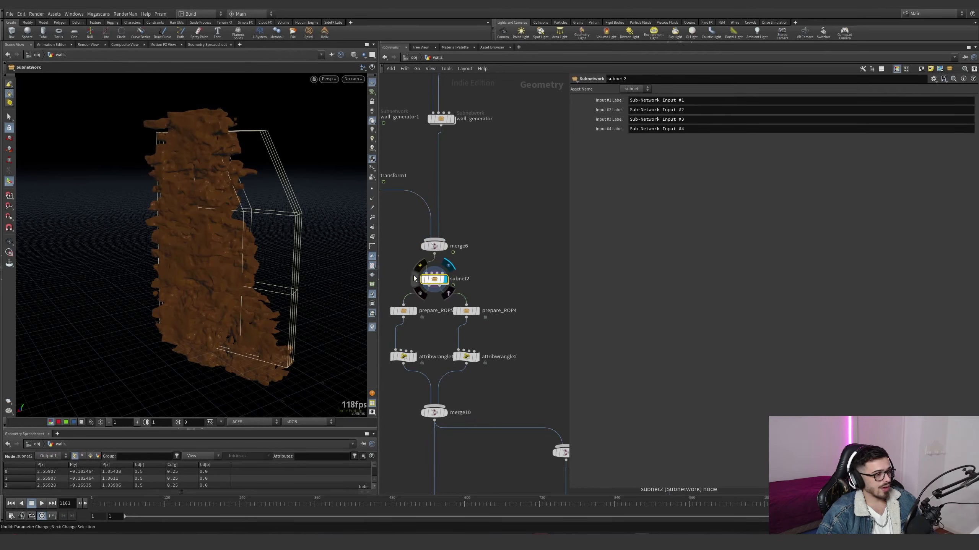
mouse_move(268, 256)
left_mouse_down()
mouse_move(207, 256)
mouse_move(270, 257)
left_mouse_up()
double_click(443, 280)
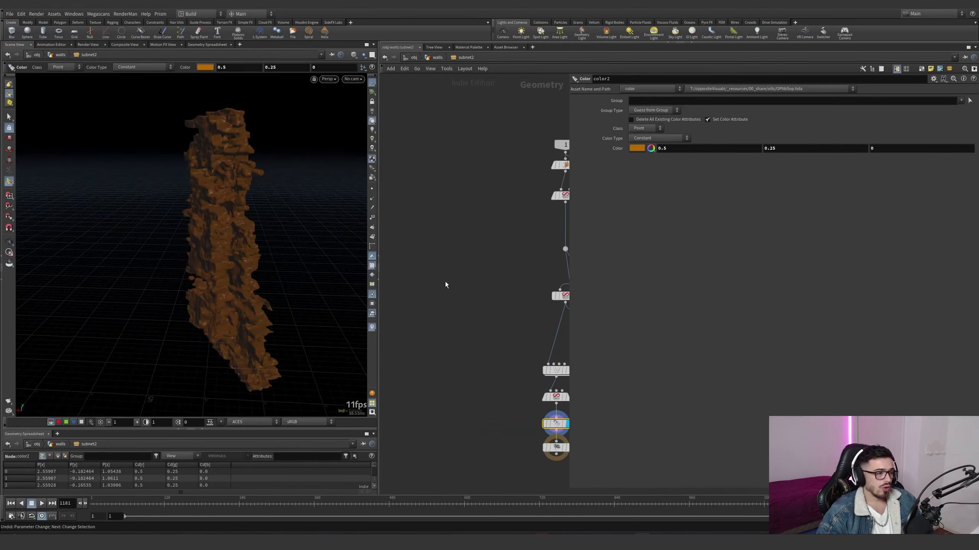
Display the convert1 and convert2 nodes that start subnet2's two branches from the merged bricks.
left_click_drag(444, 186, 474, 140)
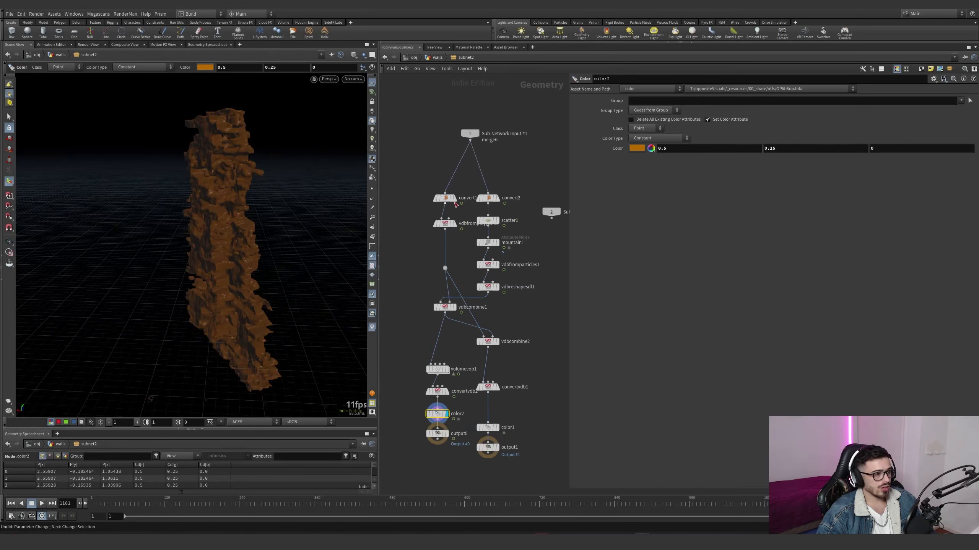
left_click(455, 199)
left_click(444, 198)
left_click(497, 198)
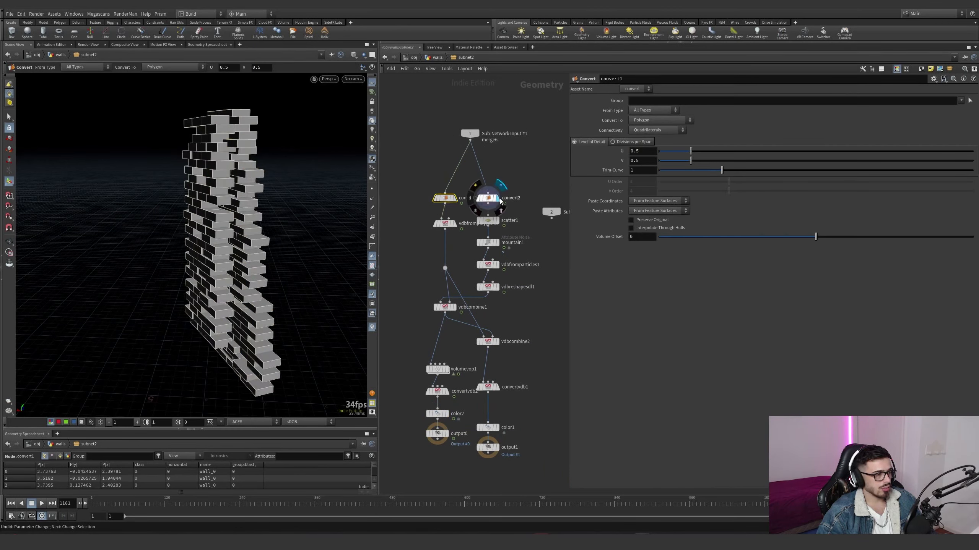
Display scatter1's points with its settings, and hide the point normals in the viewport.
left_click(500, 220)
left_click(488, 220)
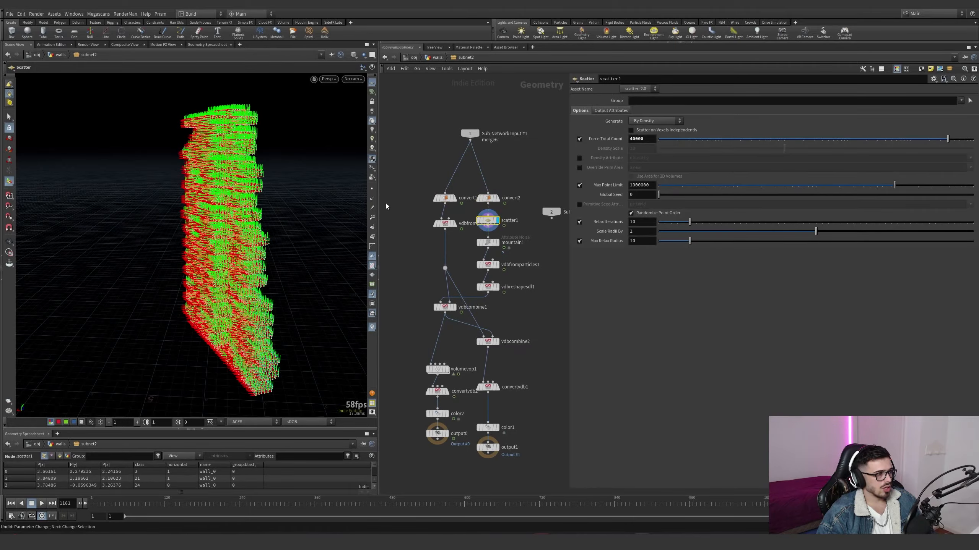
left_click(373, 283)
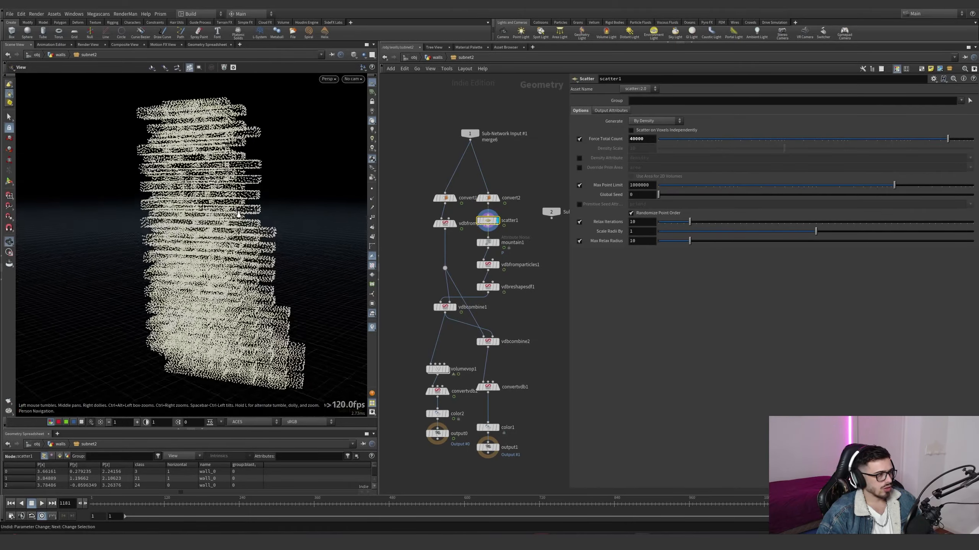
Examine mountain1's noise displacement of the scattered points, and compare it with convert1's bricks.
left_click(496, 242)
left_click(486, 242)
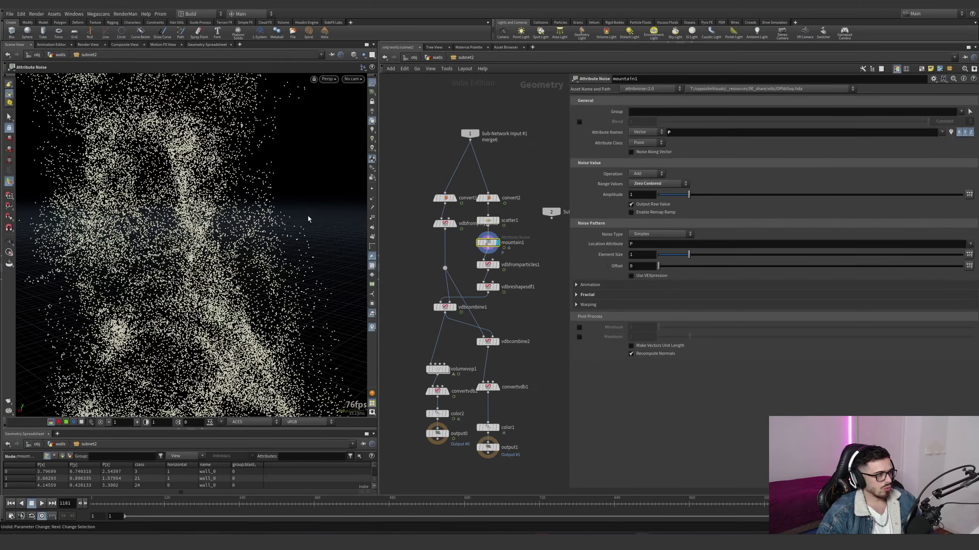
left_click_drag(308, 217, 127, 255)
mouse_move(457, 229)
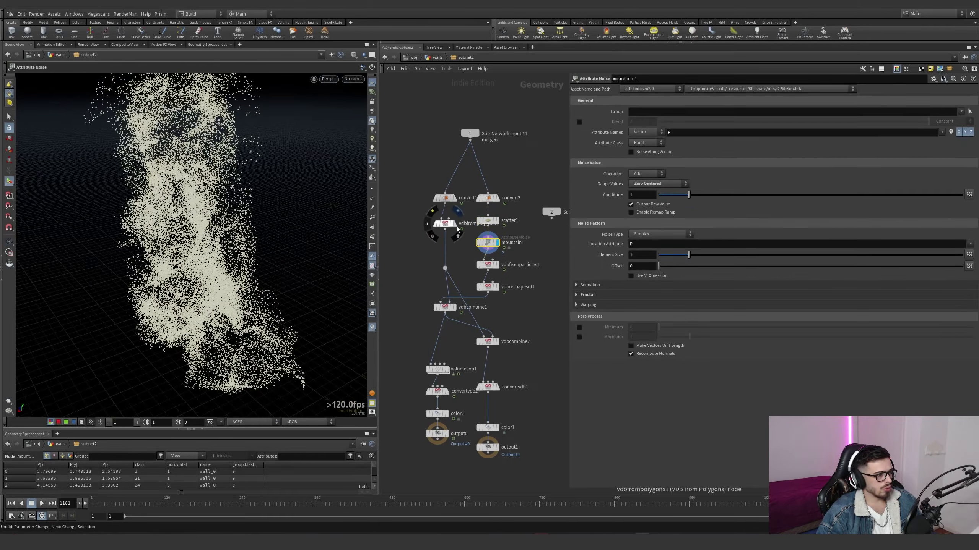
left_click(458, 212)
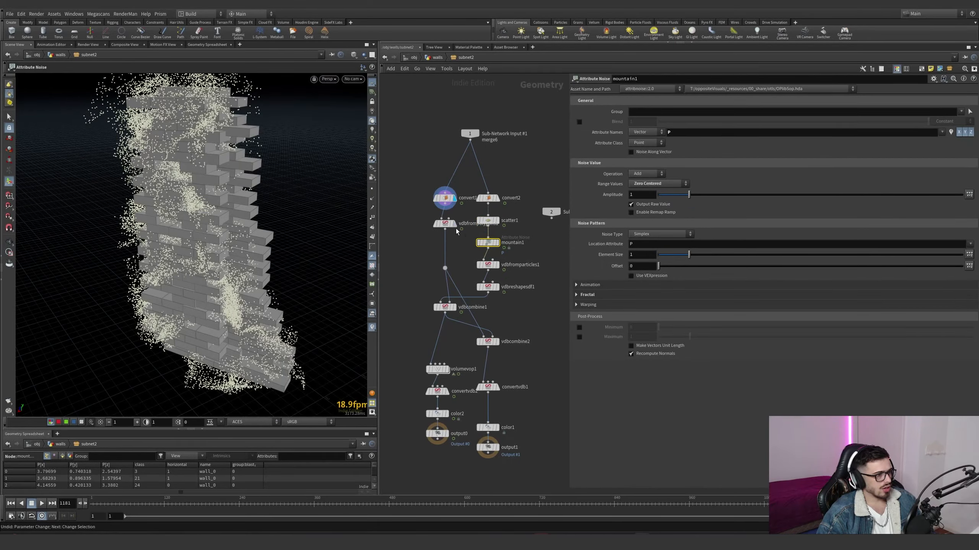
Display vdbfrompolygons1 and examine the bricks' VDB surface from several angles.
left_click(445, 223)
left_click_drag(227, 201, 254, 192)
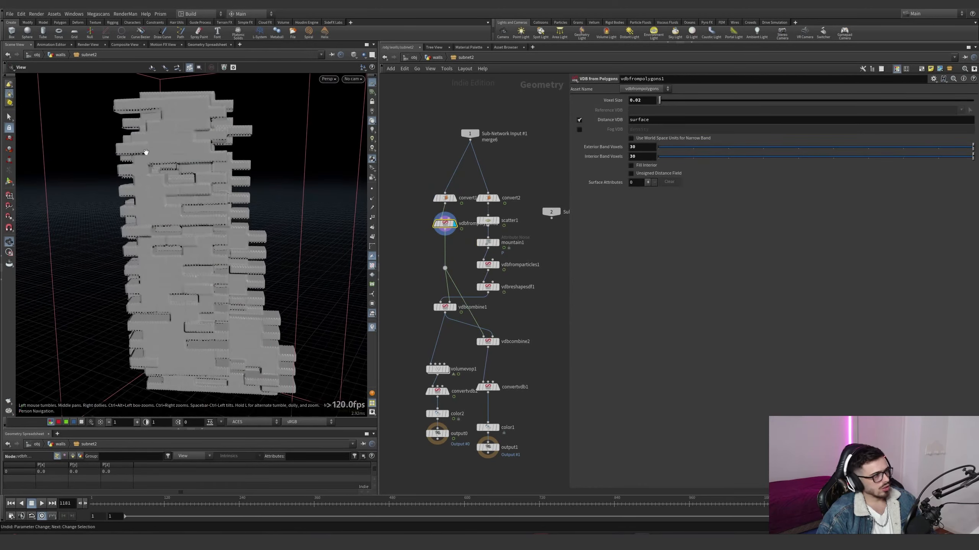
left_click_drag(146, 152, 347, 181)
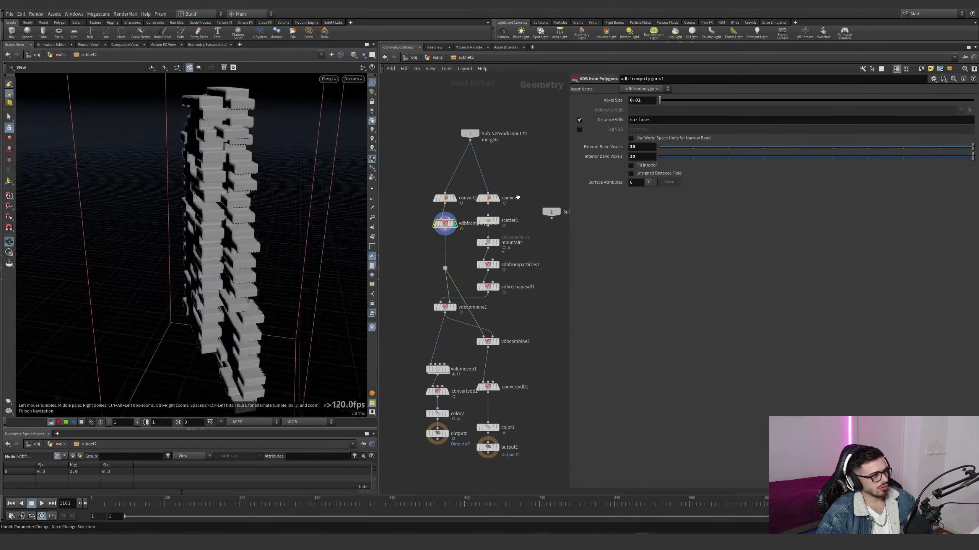
key("Return")
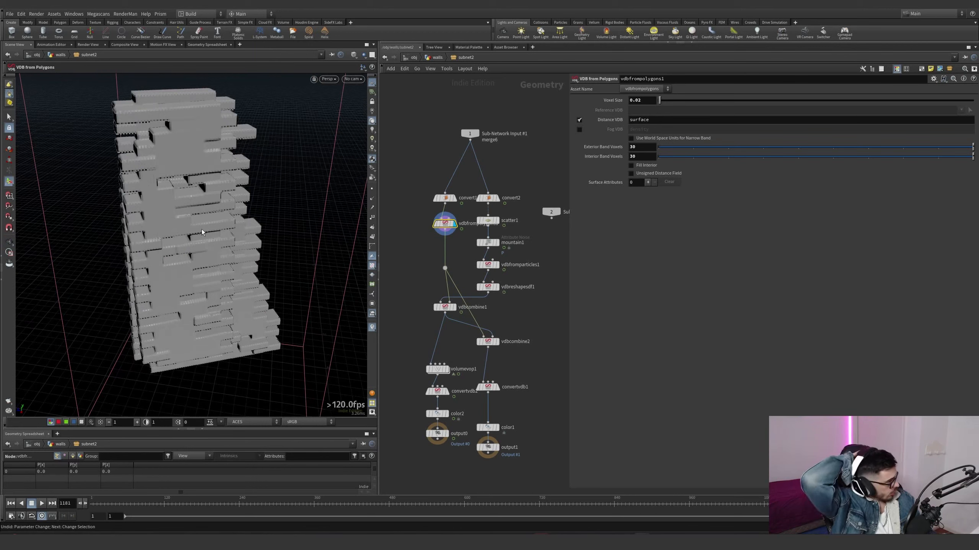
Follow the scattered points through mountain1 and vdbfromparticles1 to vdbreshapesdf1, and examine the dilated VDB.
left_click(497, 220)
left_click(497, 243)
left_click(489, 244)
left_click(496, 265)
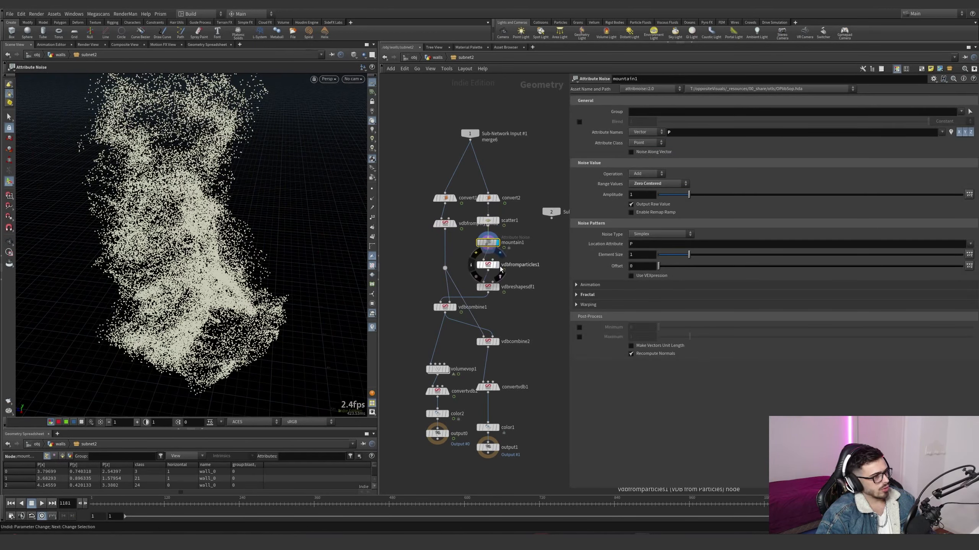
left_click(496, 287)
left_click(487, 287)
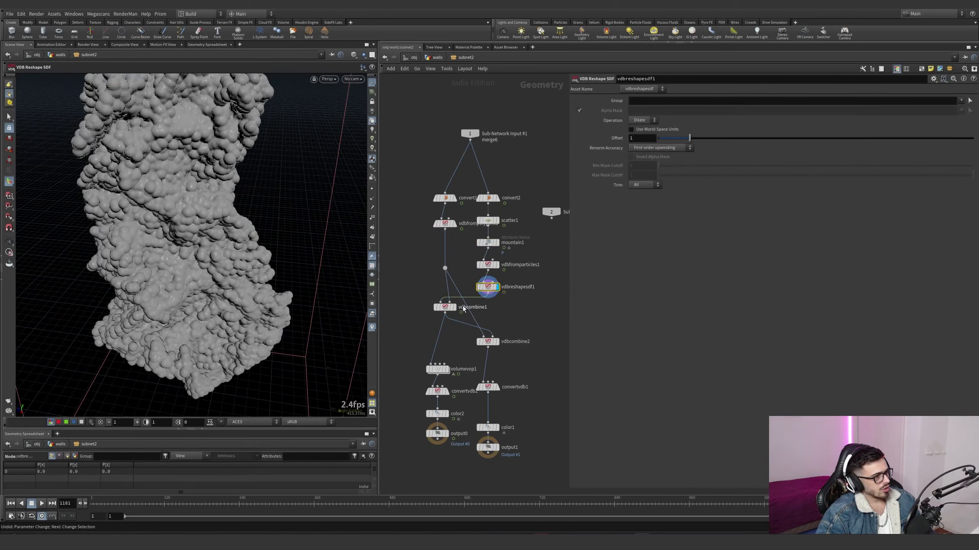
left_click_drag(239, 209, 339, 247)
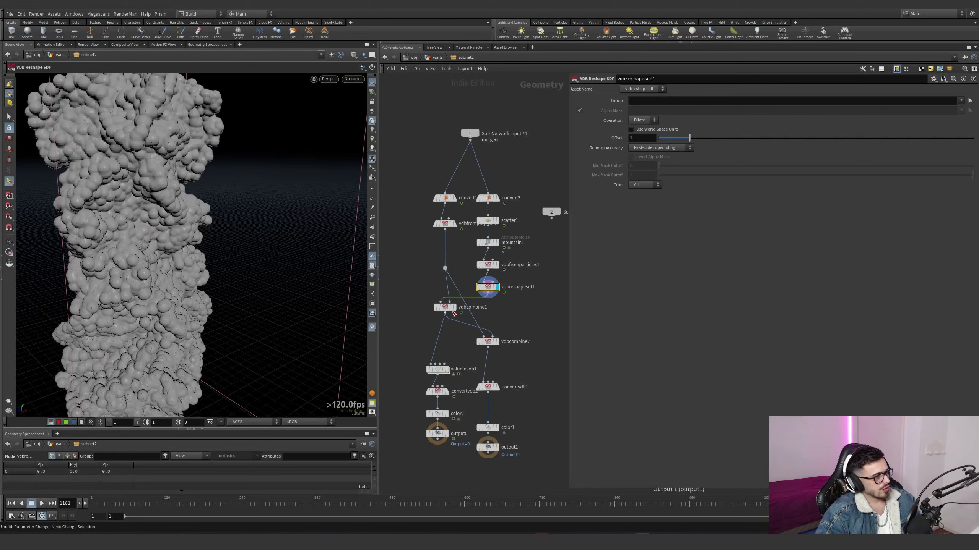
Display vdbcombine1 and examine its SDF Intersection of the brick and particle VDBs up close.
left_click(454, 314)
left_click(443, 310)
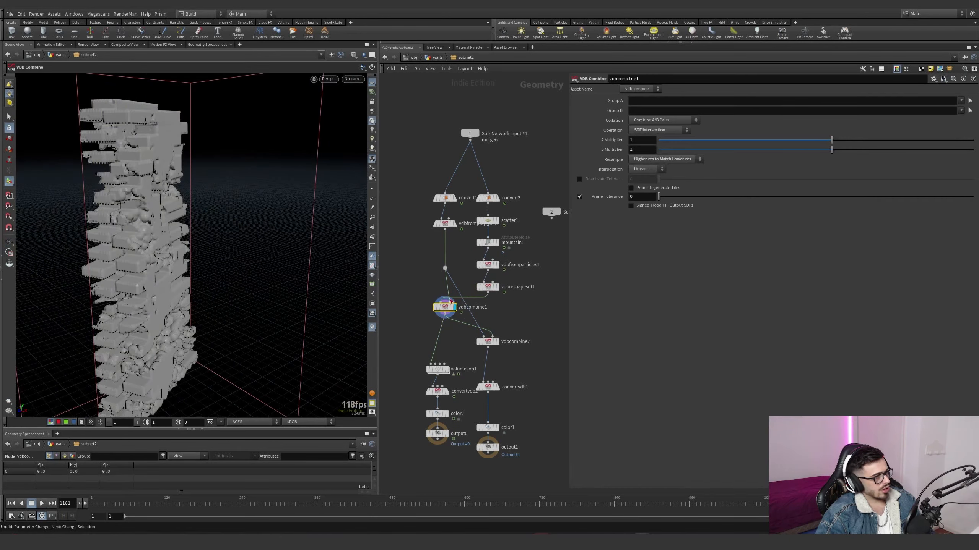
key("Escape")
left_click_drag(177, 236, 54, 232)
scroll(254, 171, "up", 5)
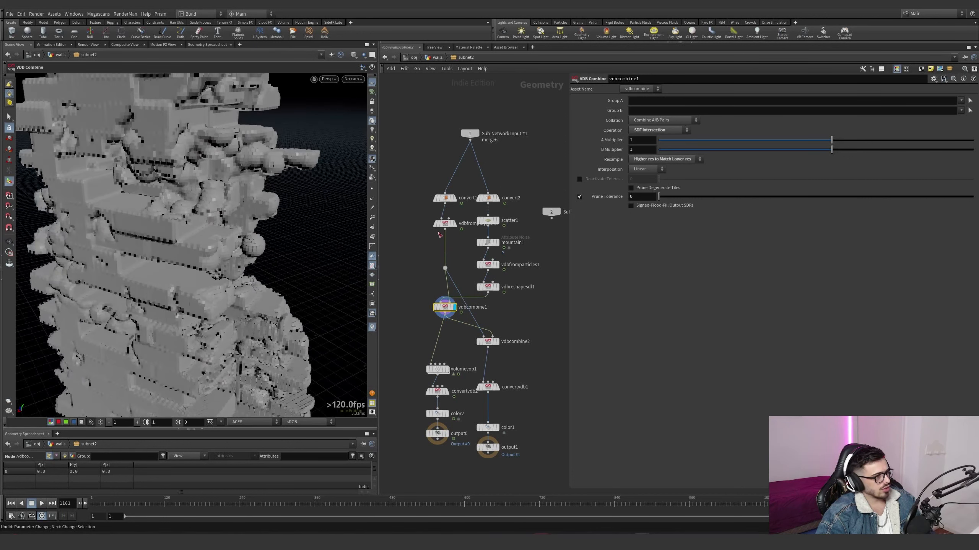
Compare vdbfrompolygons1 and vdbcombine1 with the SDF Difference result of vdbcombine2.
left_click(455, 224)
left_click(456, 310)
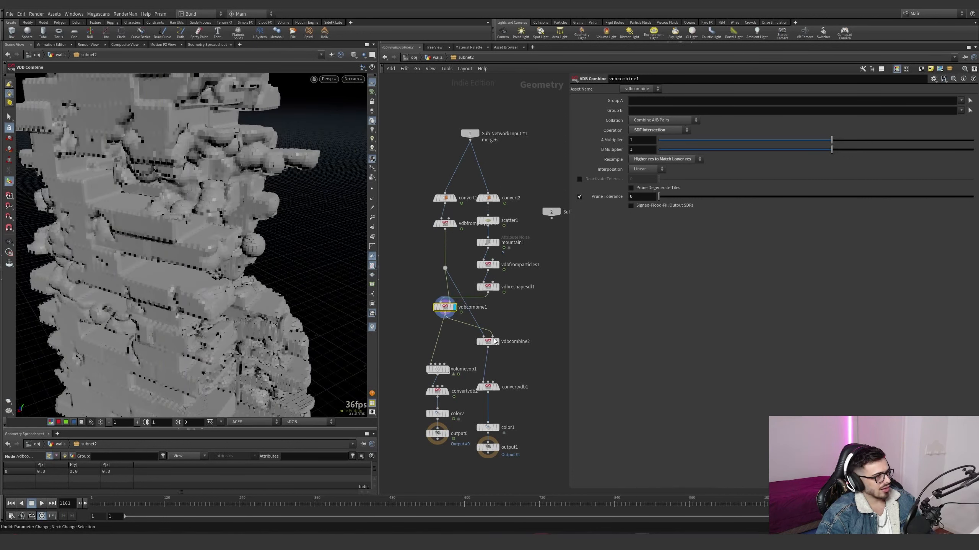
left_click(497, 341)
left_click(487, 342)
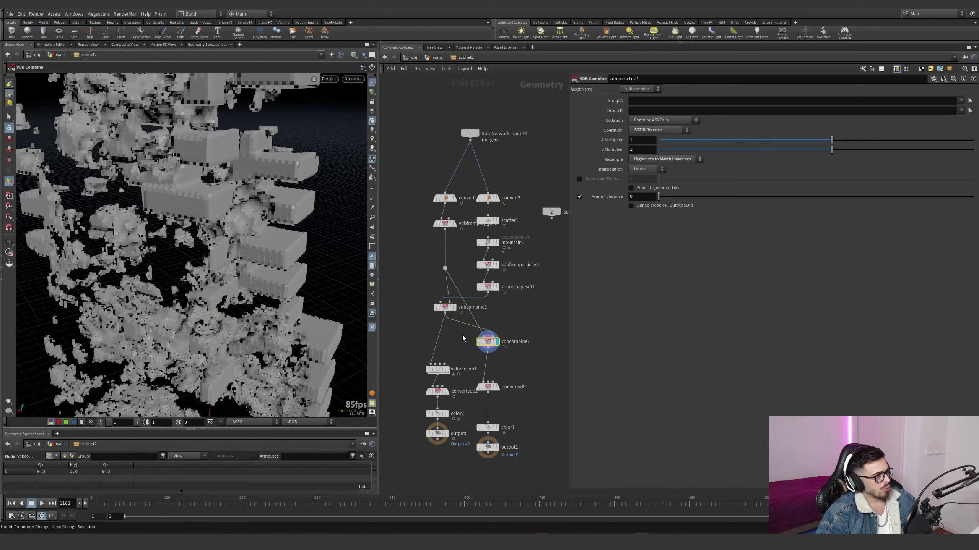
left_click(456, 309)
left_click(497, 342)
Display volumevop1, open its VOP network, and inspect the settings of the aanoise1 Anti-Aliased Noise node.
left_click(446, 369)
middle_click_drag(455, 360, 492, 322)
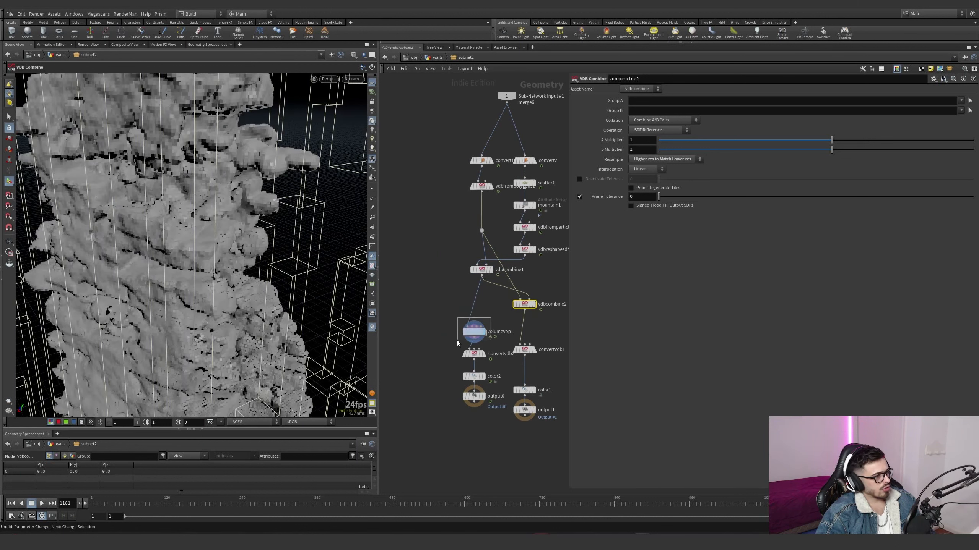
double_click(468, 334)
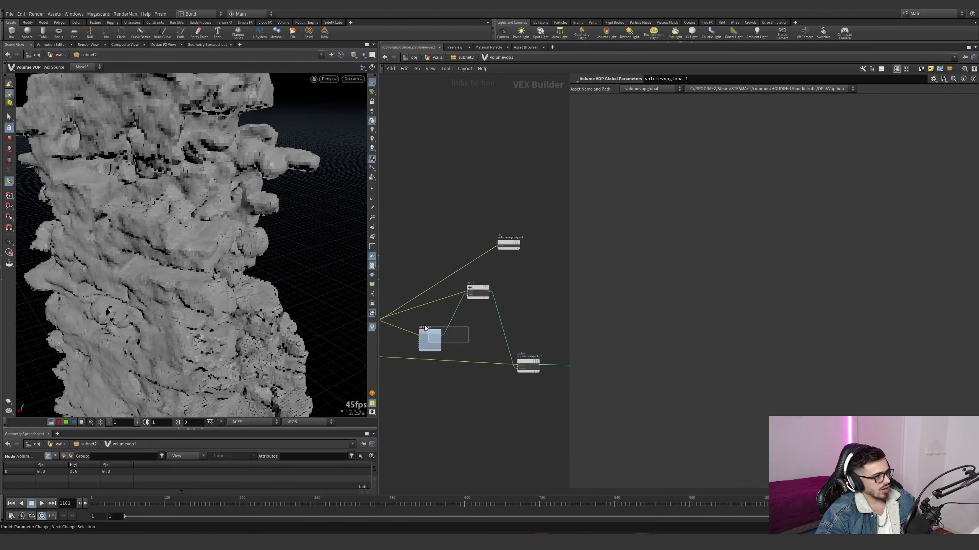
left_click(426, 331)
key("h")
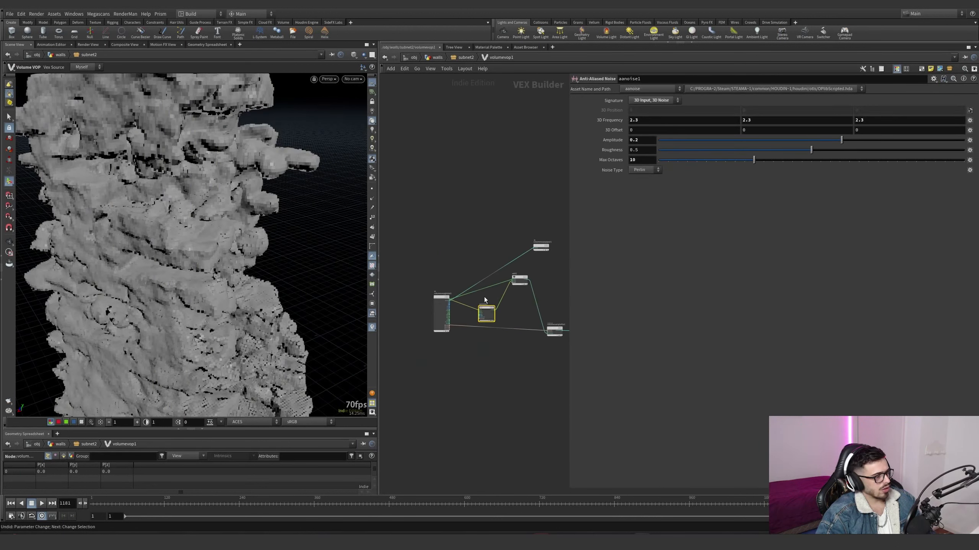
Inspect volumesamplefile1, add1 and aanoise1 in the VOP network to trace how noise offsets the sampled position, and undo the last bypass changes.
left_click(566, 487)
left_click(554, 330)
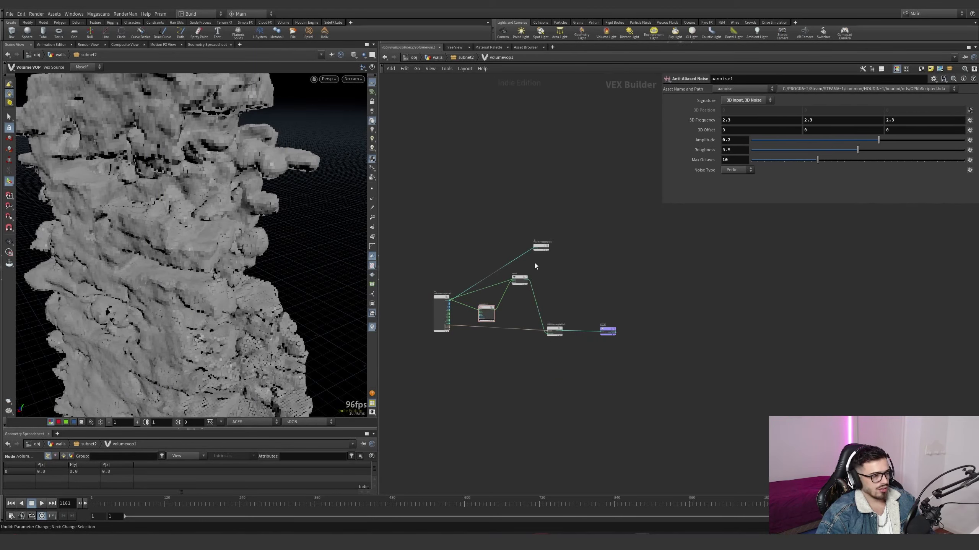
scroll(534, 263, "up", 3)
double_click(750, 131)
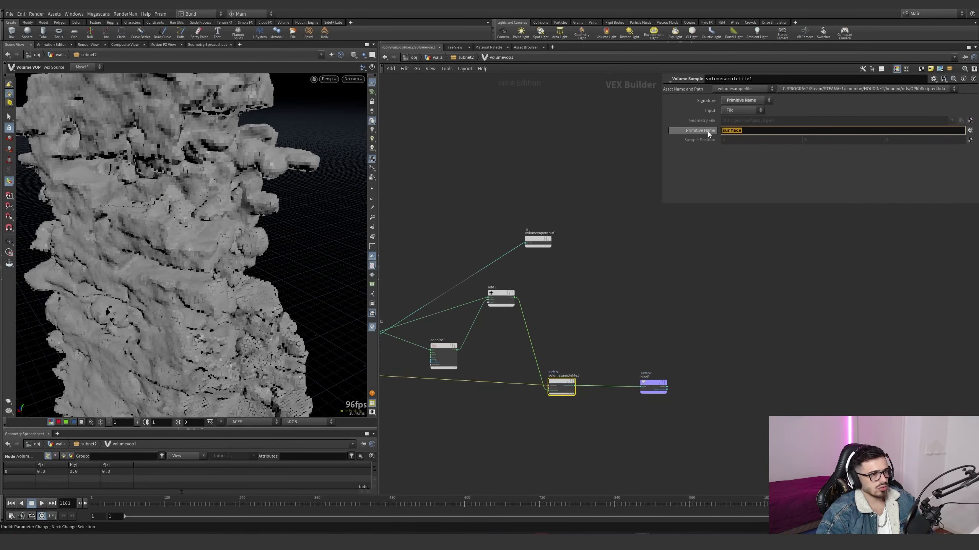
scroll(571, 266, "up", 2)
left_click(548, 294)
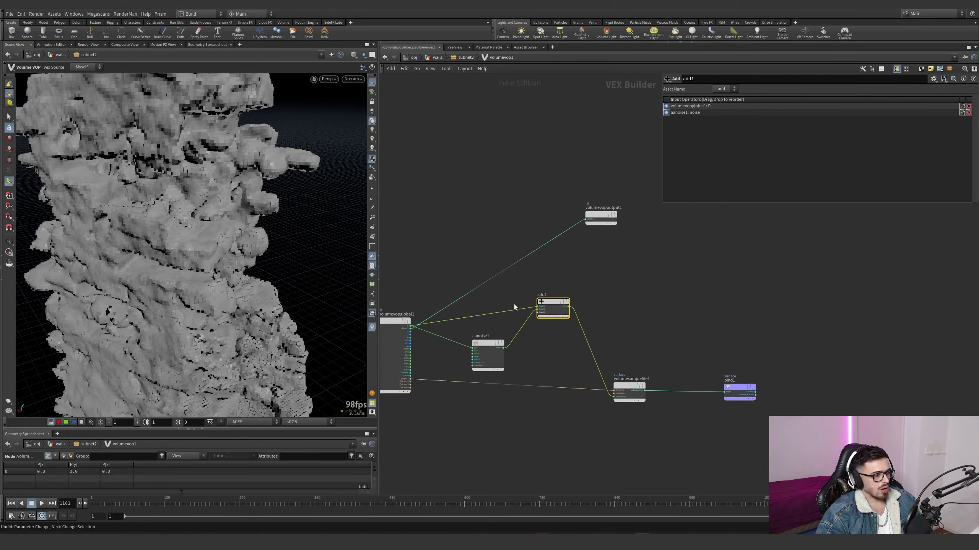
left_click(478, 370)
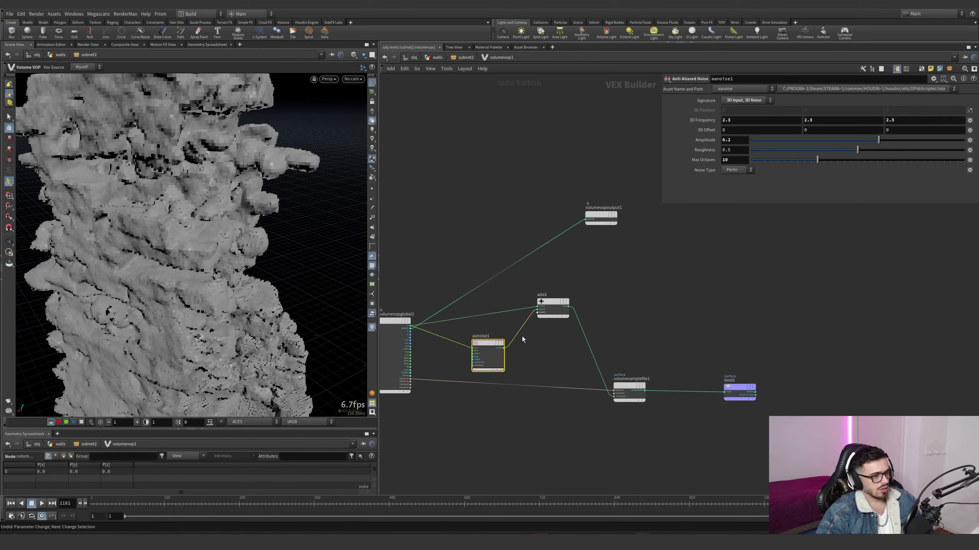
key("ctrl+z")
key("ctrl+z")
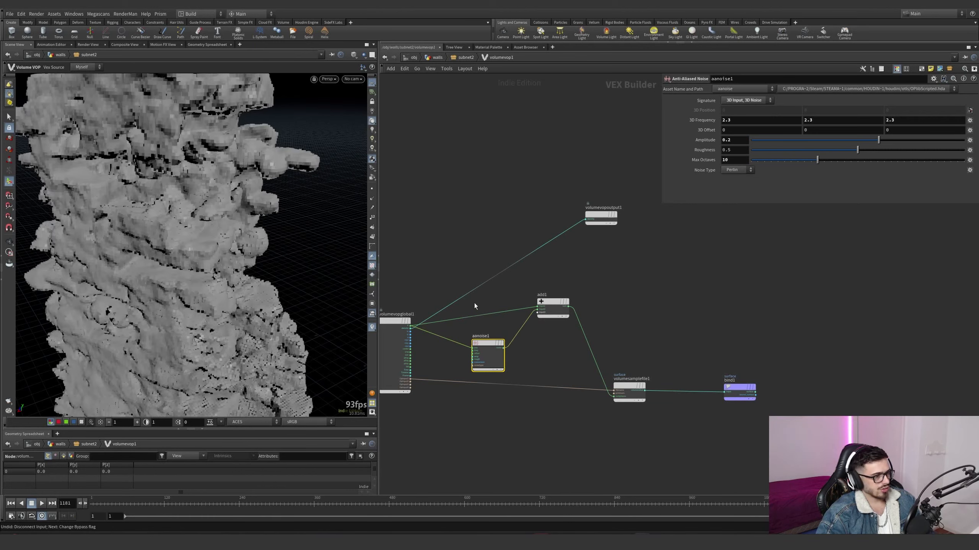
Return to subnet2 and examine the broken brick pieces at vdbcombine2 and after polygon conversion at convertvdb1.
left_click(457, 61)
scroll(515, 341, "up", 3)
left_click(543, 288)
left_click_drag(577, 307, 517, 272)
right_click_drag(230, 219, 215, 166)
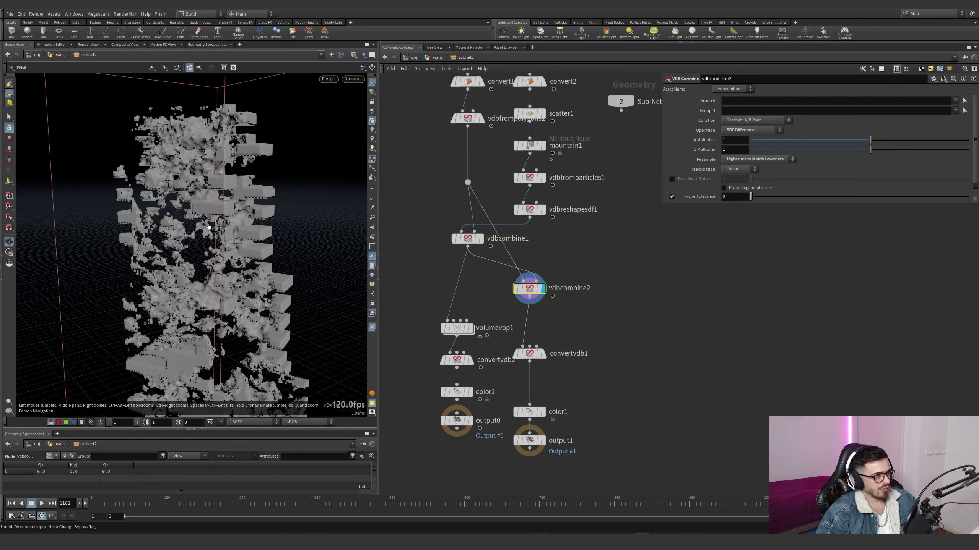
left_click(543, 354)
left_click_drag(597, 382, 537, 353)
left_click_drag(246, 231, 89, 211, "alt")
View the convertvdb2 polygons and the color2 and color1 nodes, and return to the walls network.
left_click(470, 360)
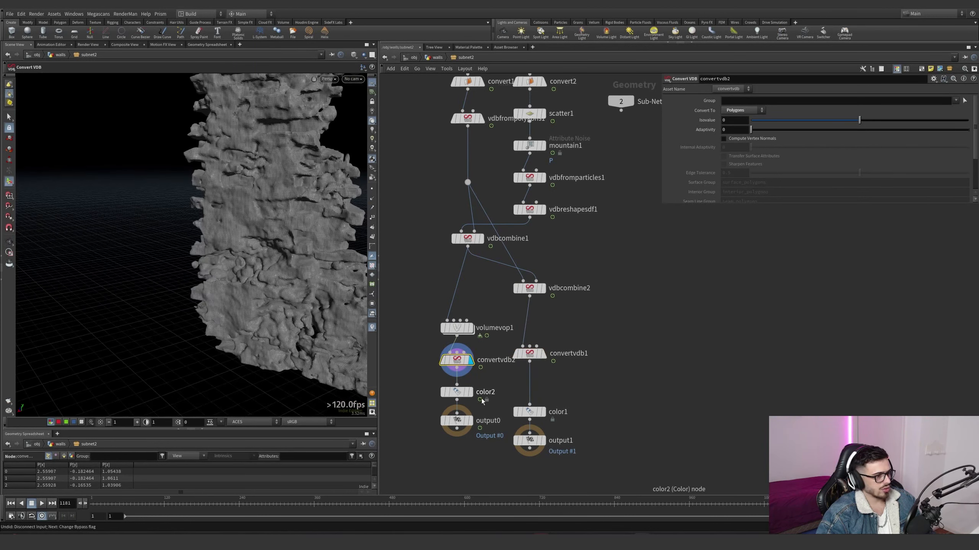
left_click(470, 392)
left_click(544, 414)
left_click(436, 58)
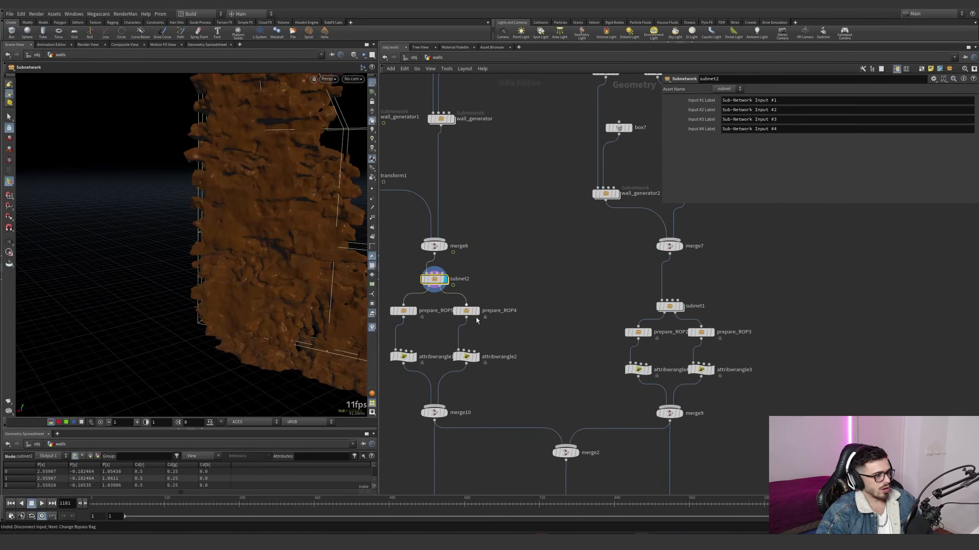
Display prepare_ROP5 and toggle the bypass of prepare_ROP5 and prepare_ROP4 to compare the wall with and without them.
left_click(464, 242)
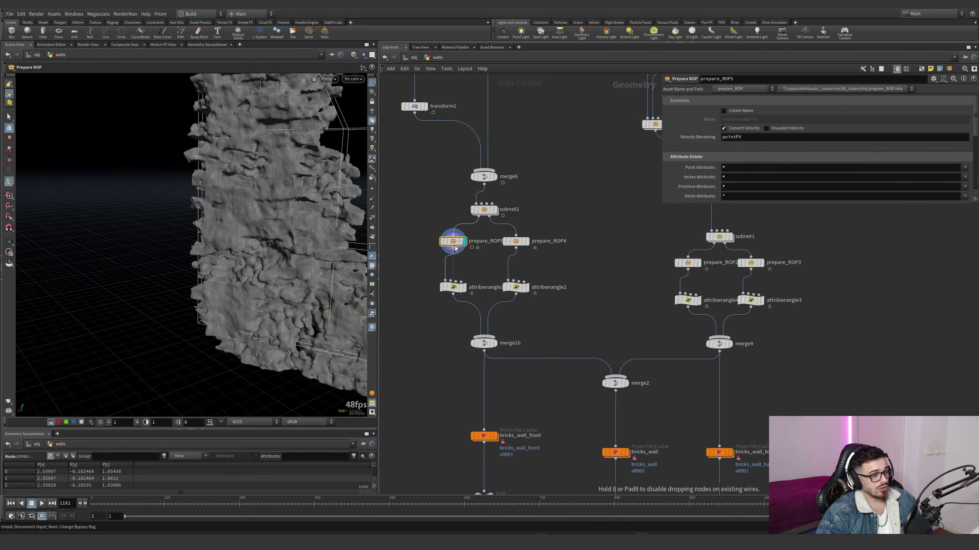
left_click(516, 242, "shift")
left_click(438, 228)
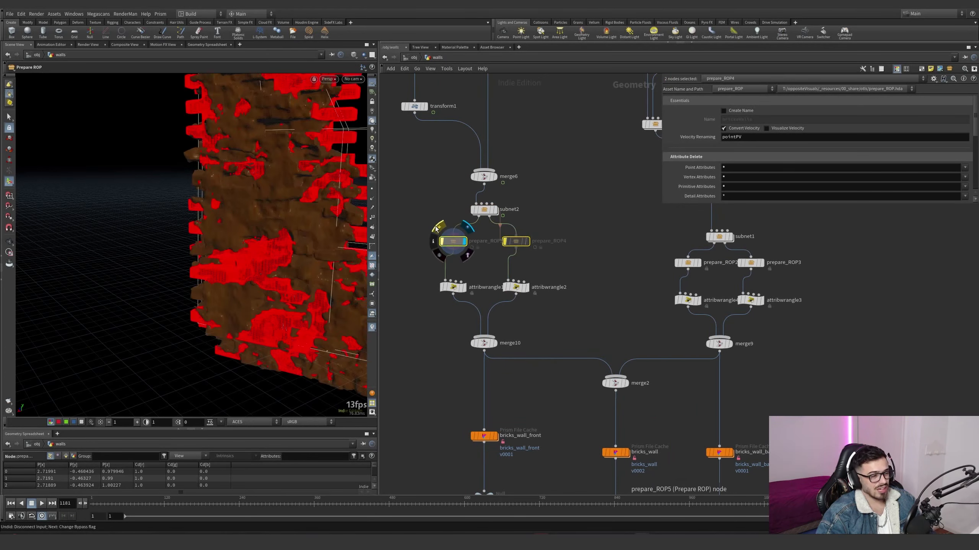
left_click(436, 228)
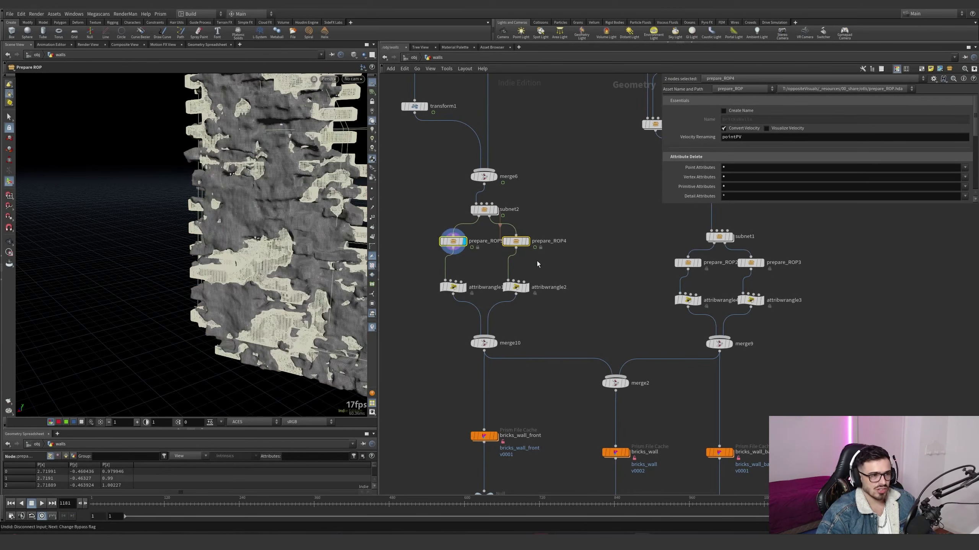
Look inside the locked prepare_ROP5 asset and allow editing of its contents.
double_click(452, 239)
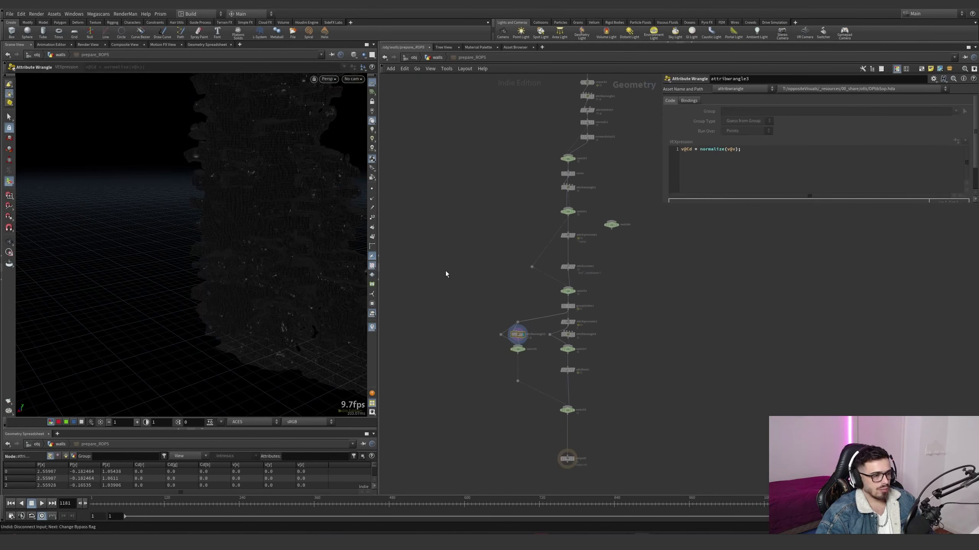
middle_click_drag(451, 364, 450, 365)
left_click(440, 59)
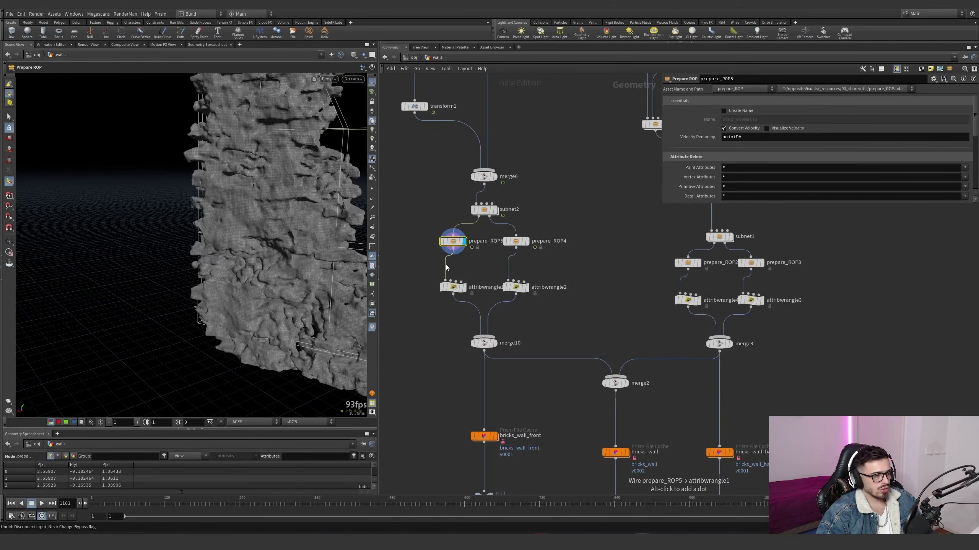
right_click(453, 240)
left_click(491, 378)
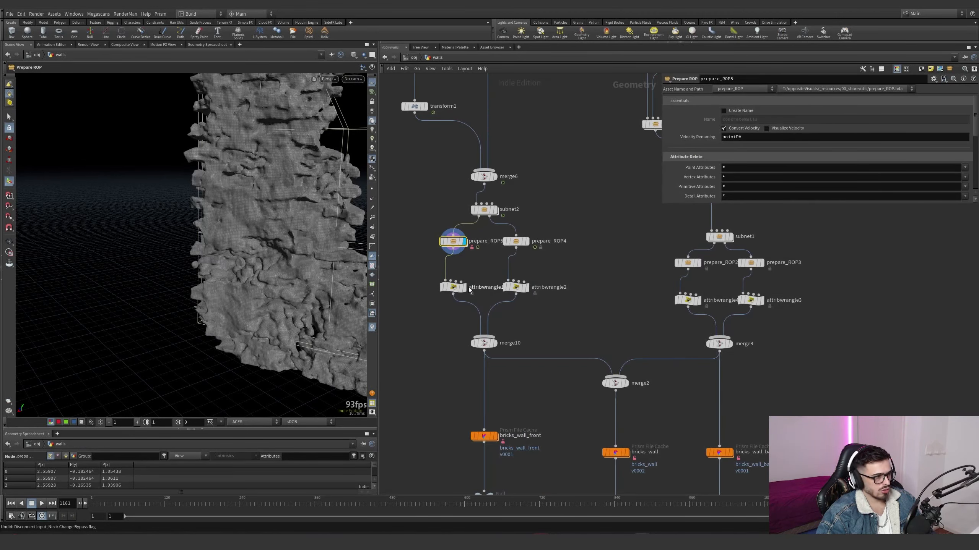
Inside prepare_ROP5, examine unpack1 and the name path expression of attribwrangle1, with the primitive attributes shown in the Geometry Spreadsheet.
double_click(454, 242)
scroll(574, 238, "up", 3)
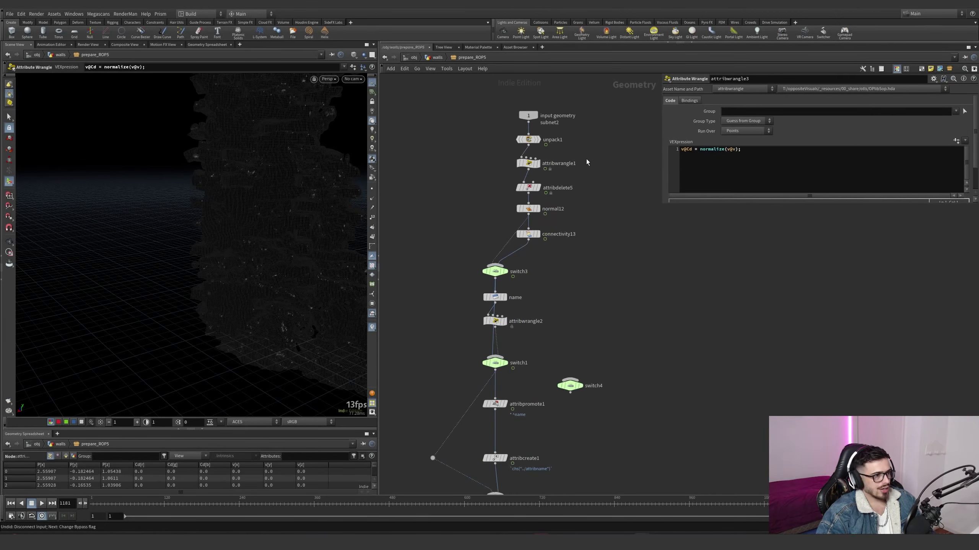
left_click(518, 139)
left_click(528, 164)
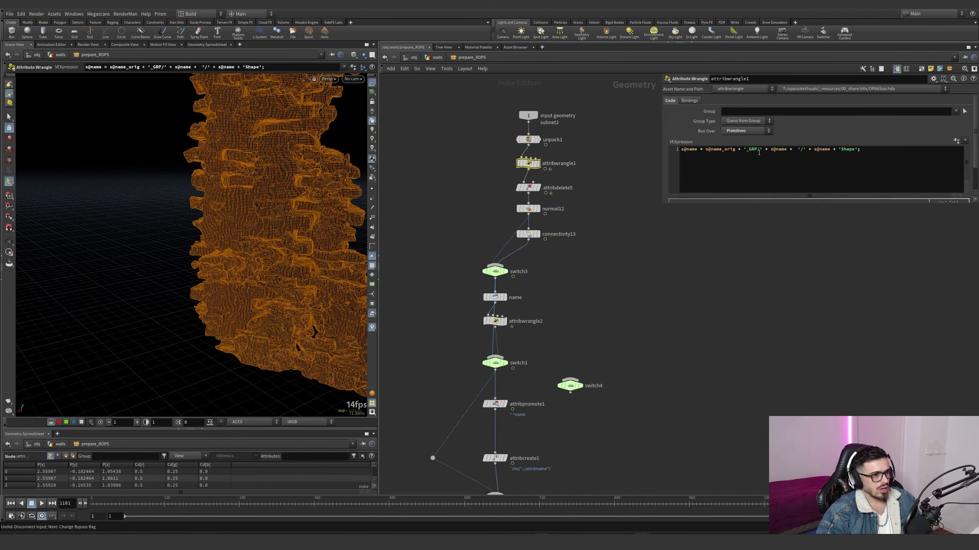
left_click_drag(869, 150, 674, 149)
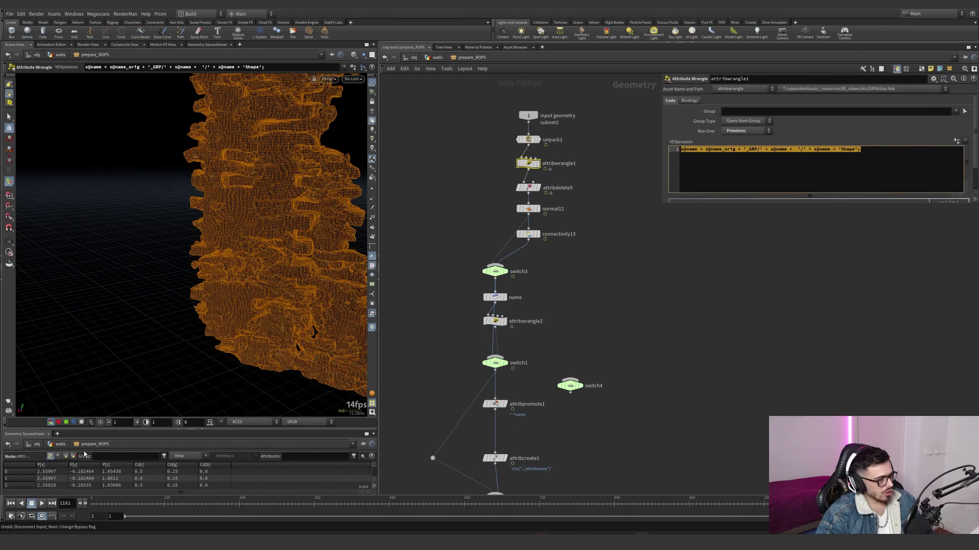
left_click(66, 456)
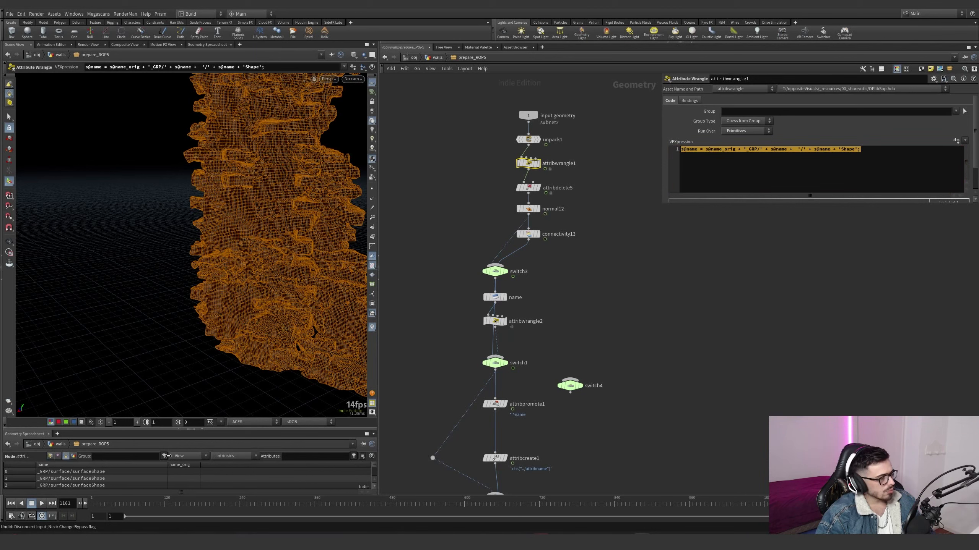
Inspect the settings of attribdelete5, normal12 and connectivity13 in the prepare_ROP5 chain.
left_click(559, 190)
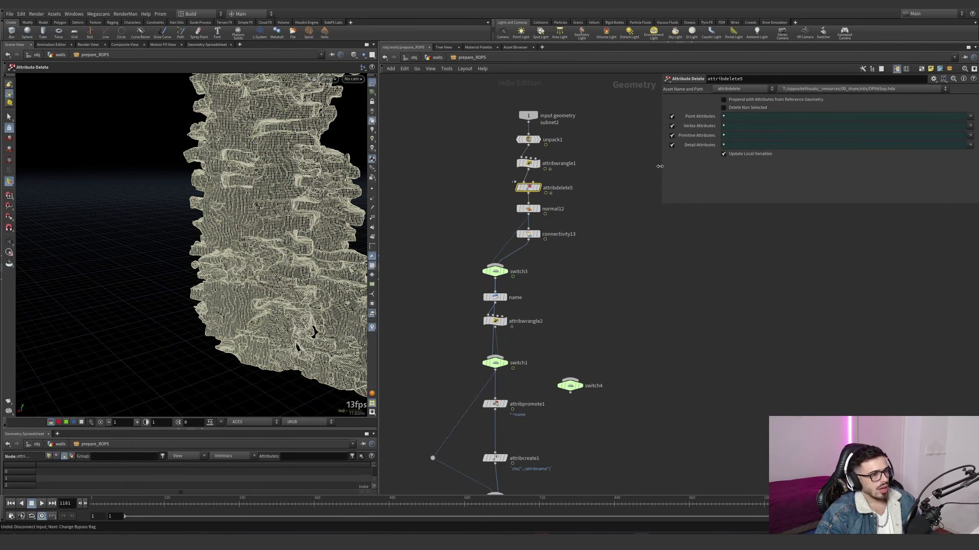
left_click_drag(504, 203, 504, 201)
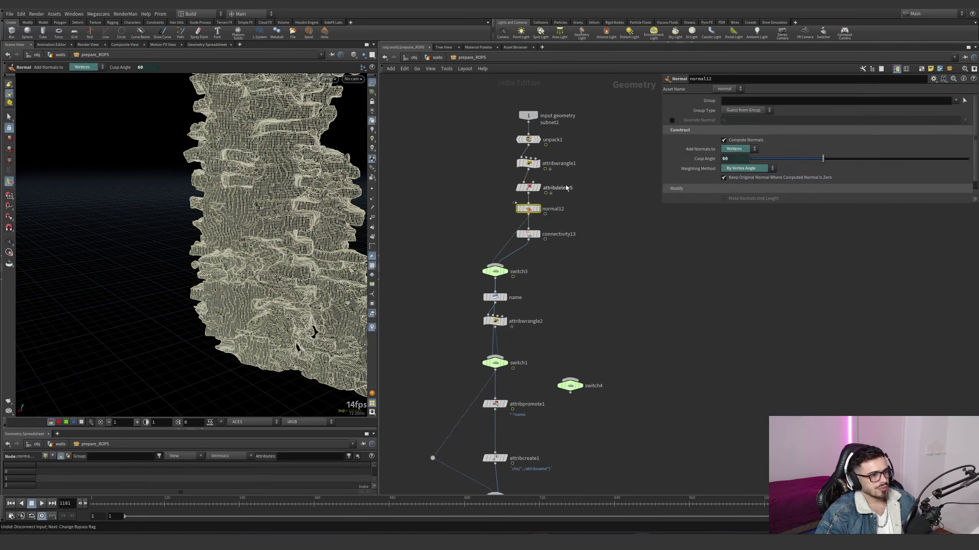
left_click_drag(579, 264, 518, 229)
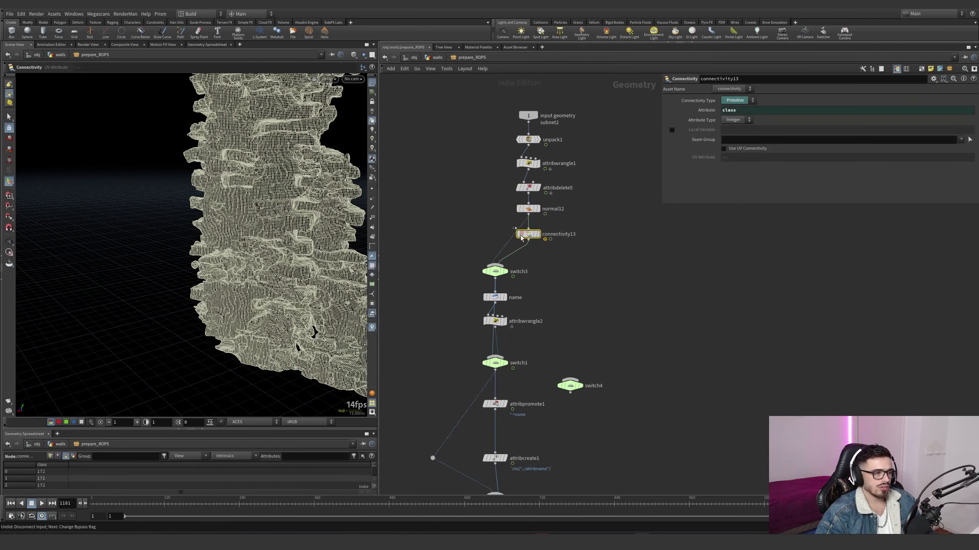
middle_click_drag(534, 260, 561, 223)
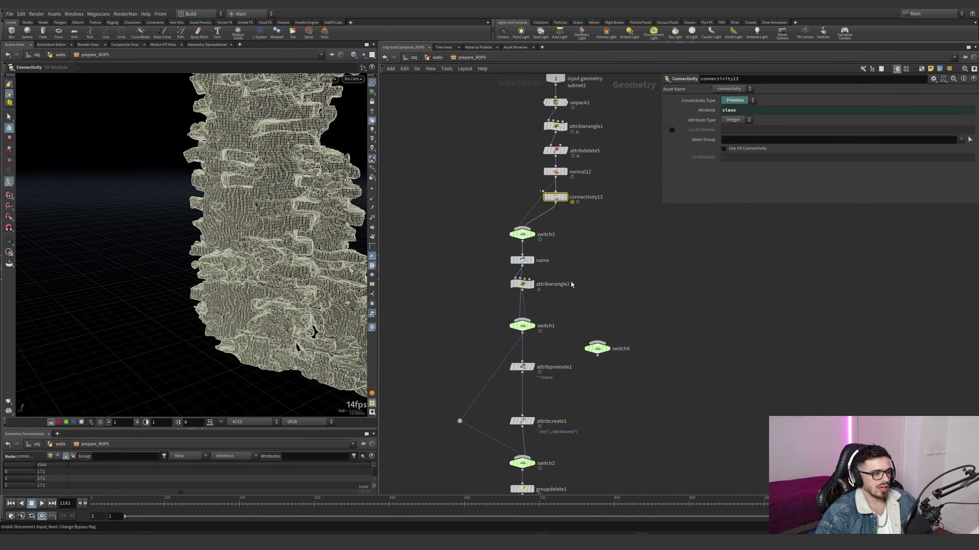
Spread the name and attribwrangle2 nodes apart, and inspect the attribwrangle2 name expression and the attribpromote1 settings.
left_click_drag(522, 260, 550, 283)
left_click(729, 161)
left_click_drag(863, 150, 688, 149)
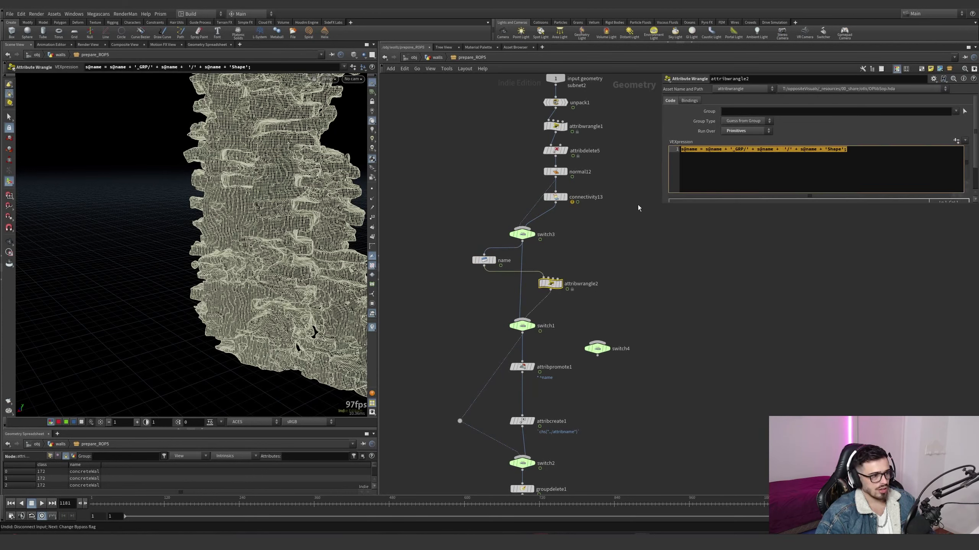
scroll(543, 276, "down", 2)
left_click(521, 323)
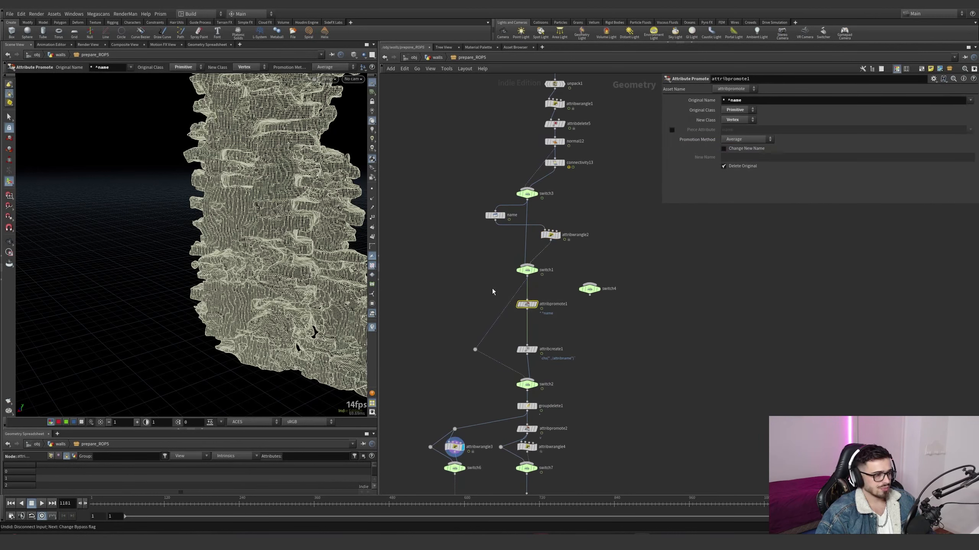
Inspect attribcreate1 and the nodes from groupdelete1 down to switch5, survey the whole chain, and return to the walls network.
middle_click_drag(558, 317, 558, 274)
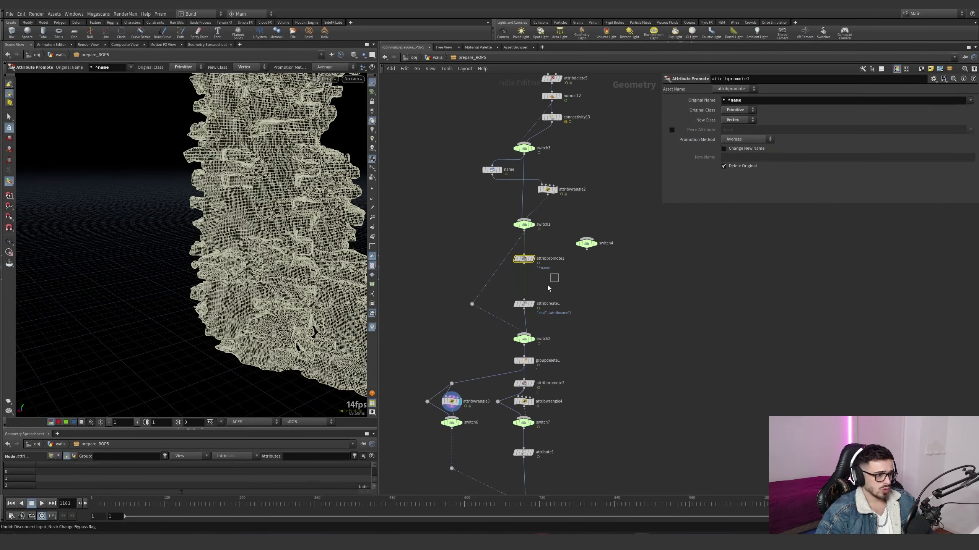
left_click_drag(558, 274, 504, 314)
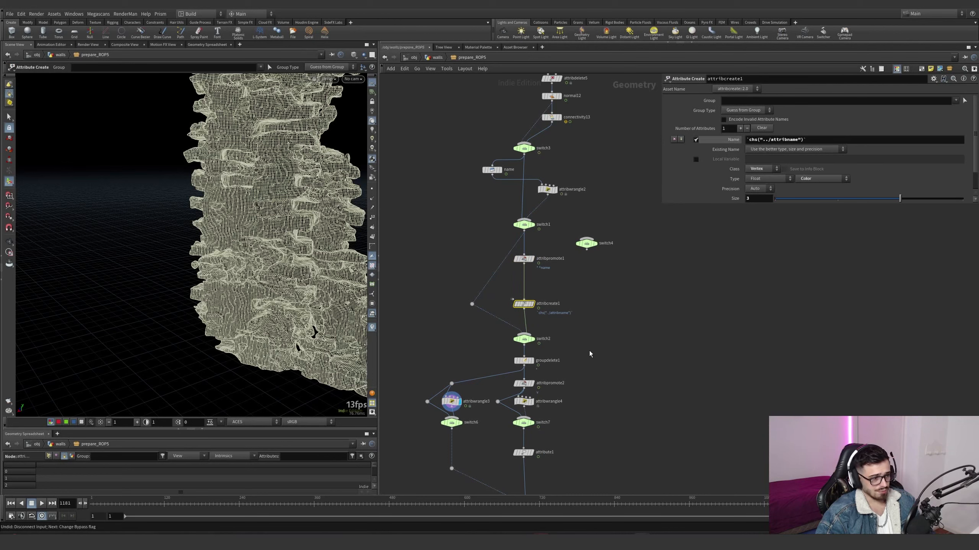
middle_click_drag(588, 350, 584, 261)
left_click_drag(602, 254, 397, 436)
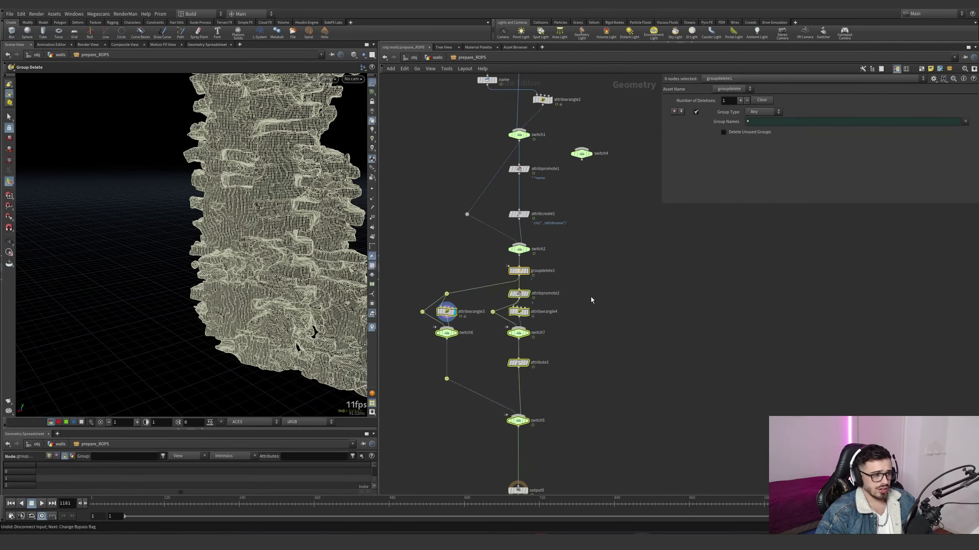
scroll(567, 307, "down", 2)
middle_click_drag(567, 309, 587, 347)
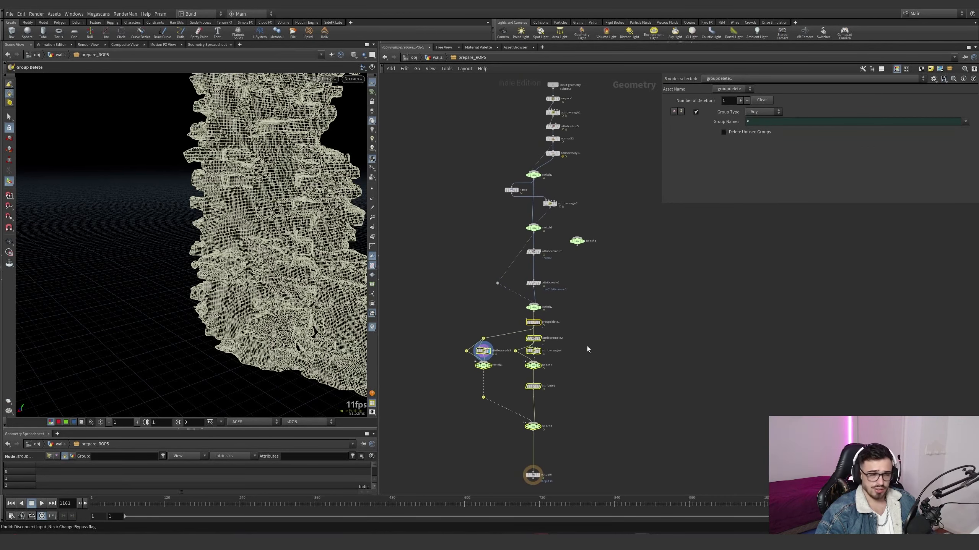
left_click(439, 58)
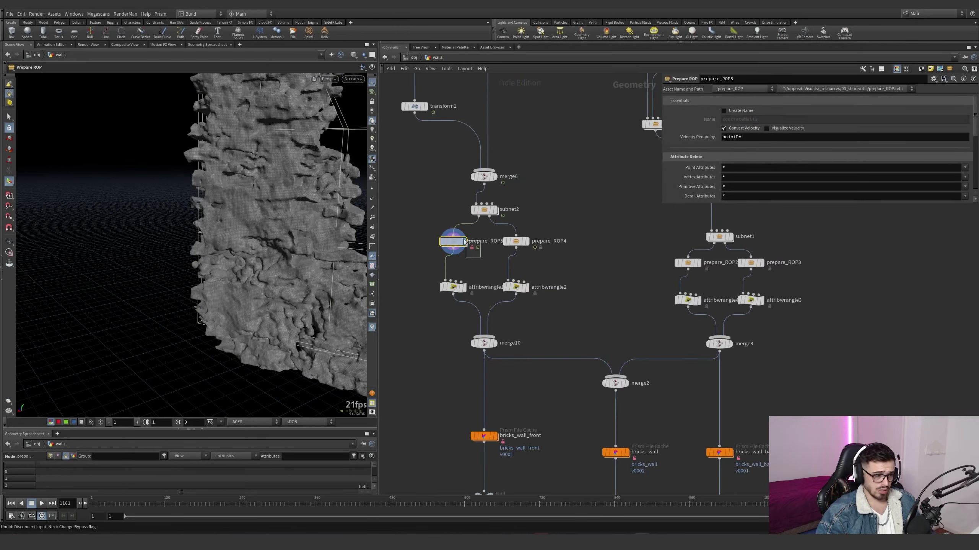
Reopen prepare_ROP5 to check the velocity nodes attribwrangle3 and attribpromote2, and return to the walls network to inspect prepare_ROP4.
double_click(454, 242)
scroll(540, 343, "up", 3)
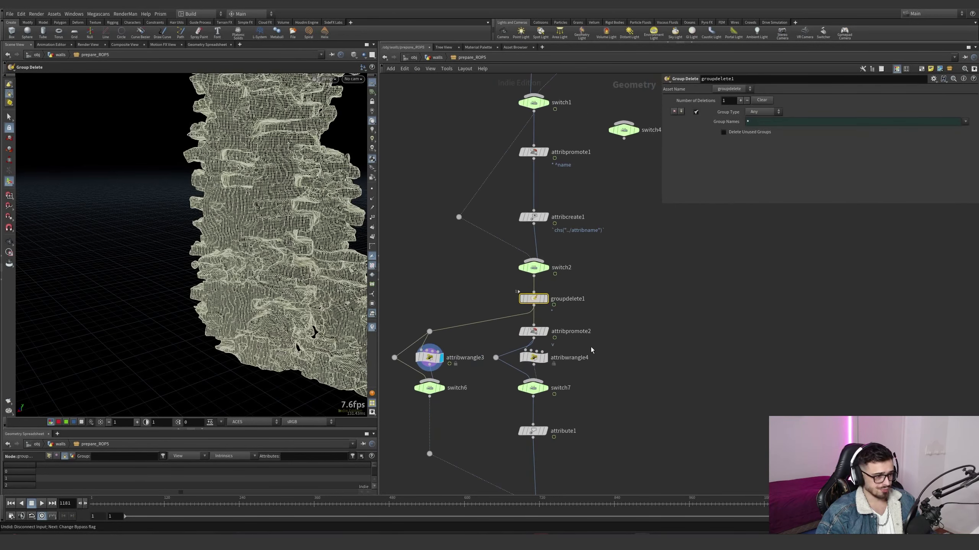
left_click(429, 358)
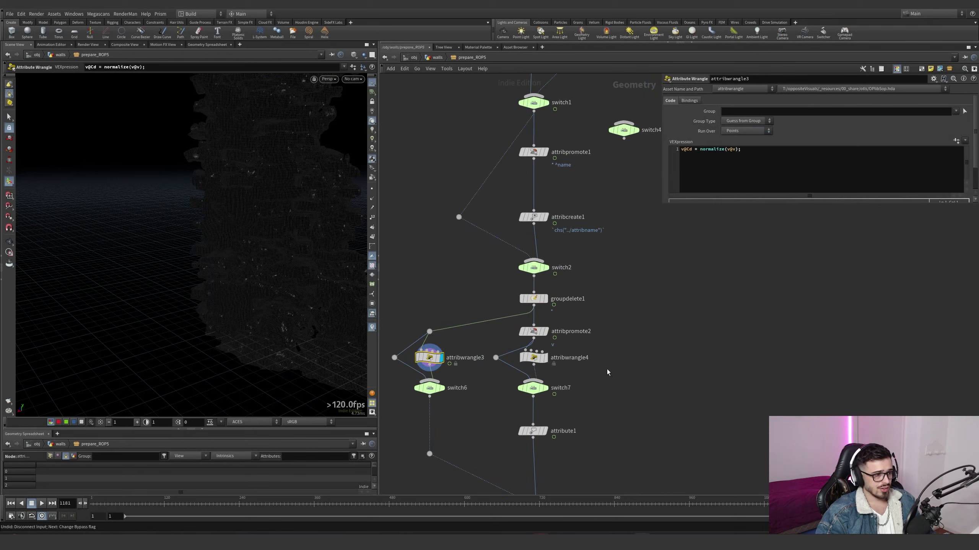
left_click(534, 331)
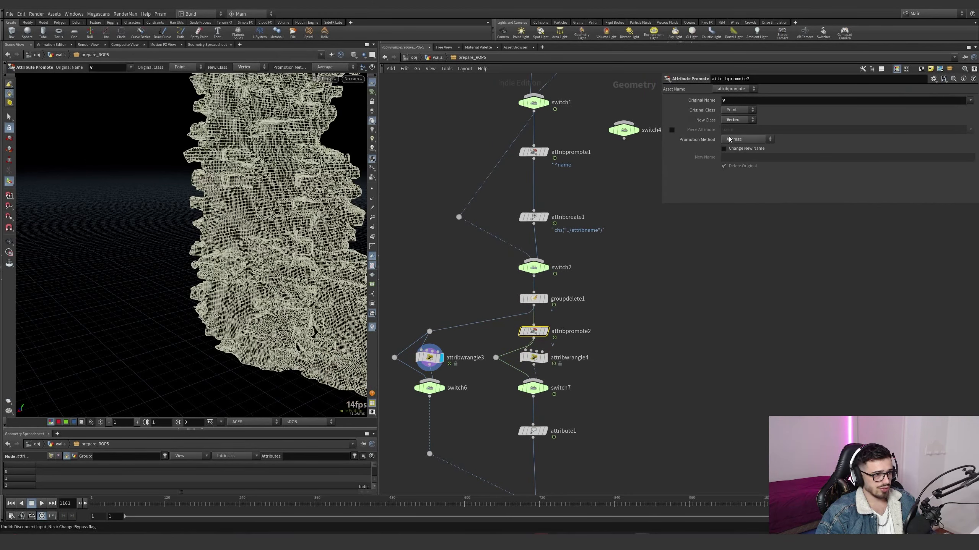
middle_click_drag(609, 328, 583, 241)
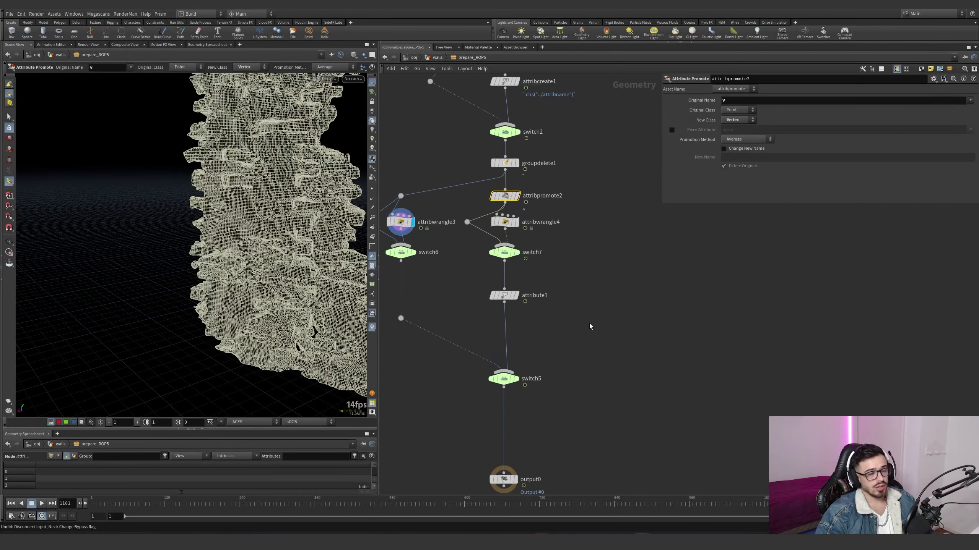
key("u")
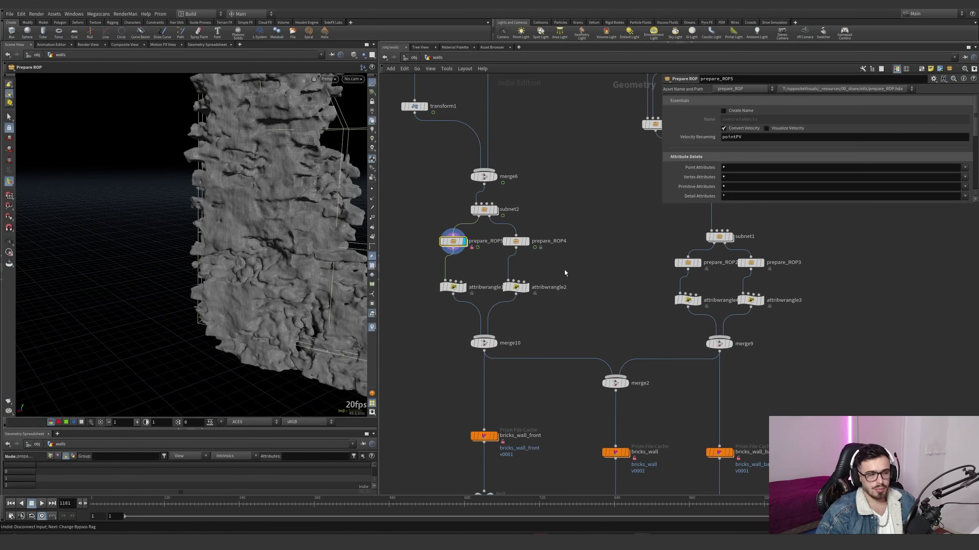
left_click(516, 242)
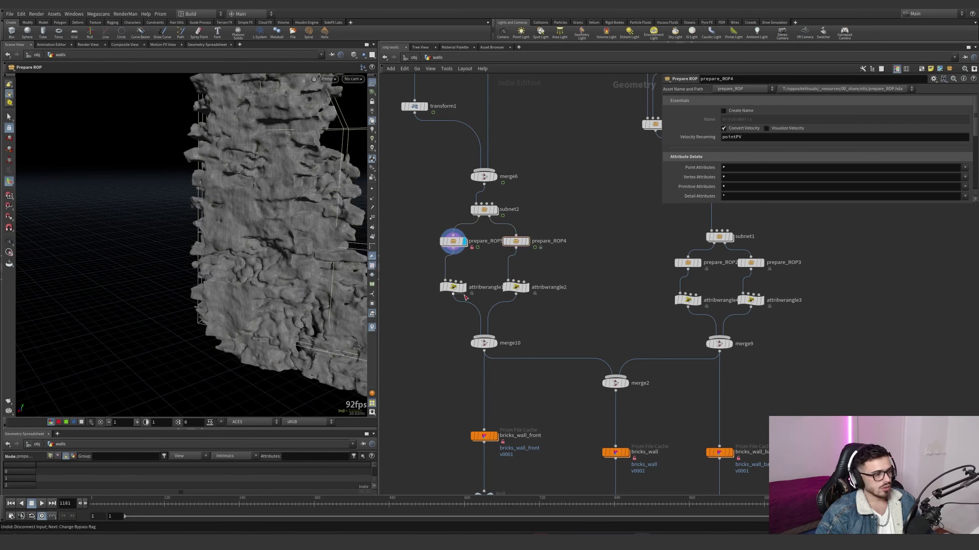
Inspect the name expressions in attribwrangle1 and attribwrangle2 below the prepare_ROP nodes, and display the combined front wall at merge10.
left_click(453, 287)
left_click_drag(746, 150, 680, 150)
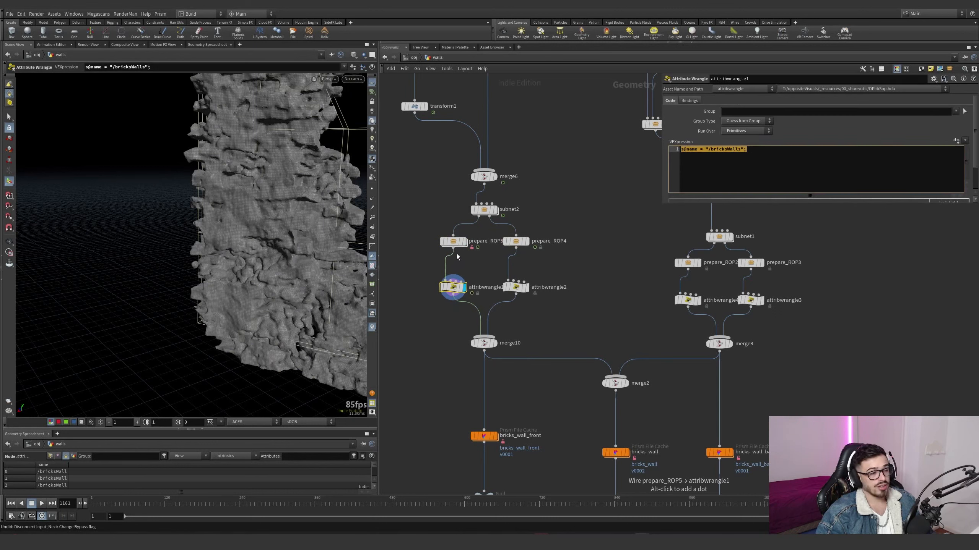
left_click_drag(554, 308, 490, 269)
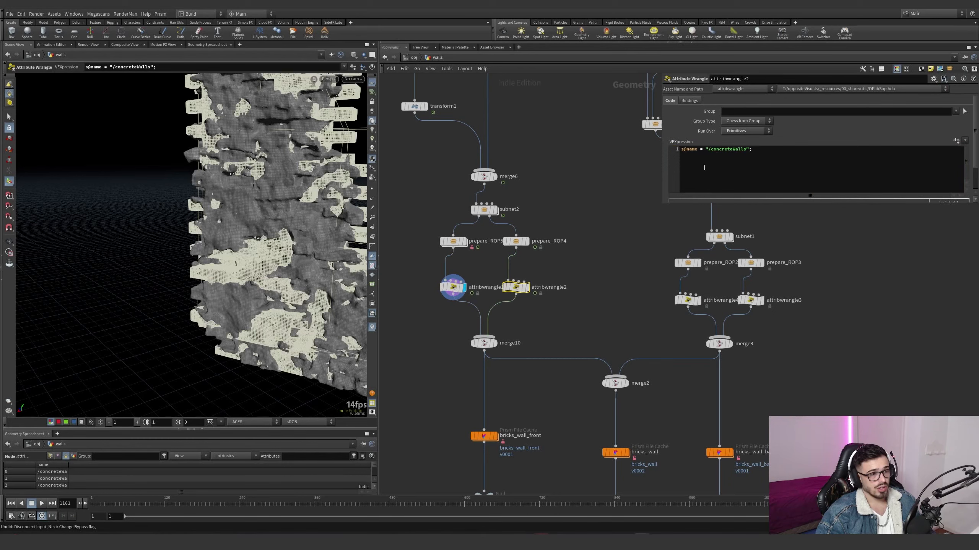
left_click(494, 342)
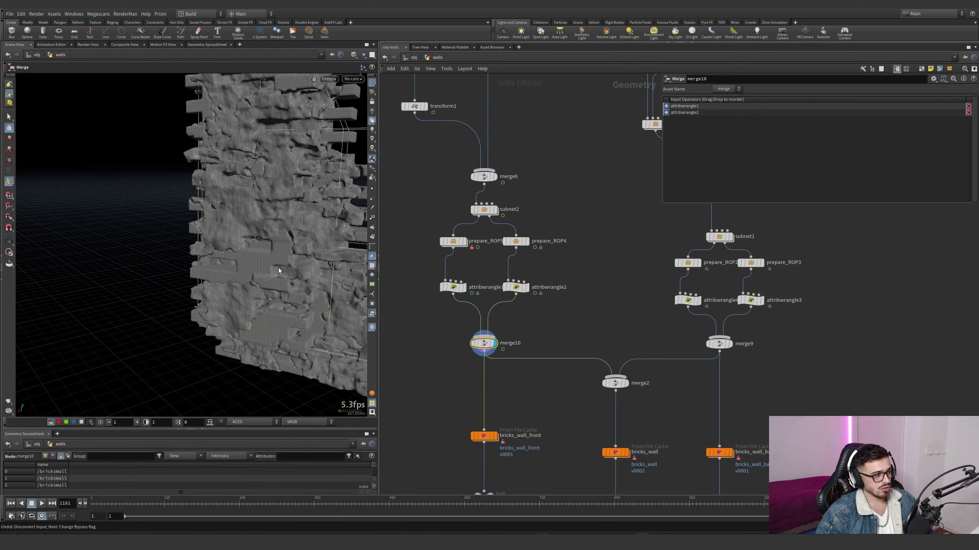
left_click_drag(386, 262, 482, 261)
right_click_drag(331, 267, 152, 302)
Display the bricks_wall file cache and examine the full wall from another angle, and display the bricks_wall_back cache.
scroll(537, 403, "down", 3)
middle_click_drag(537, 402, 473, 357)
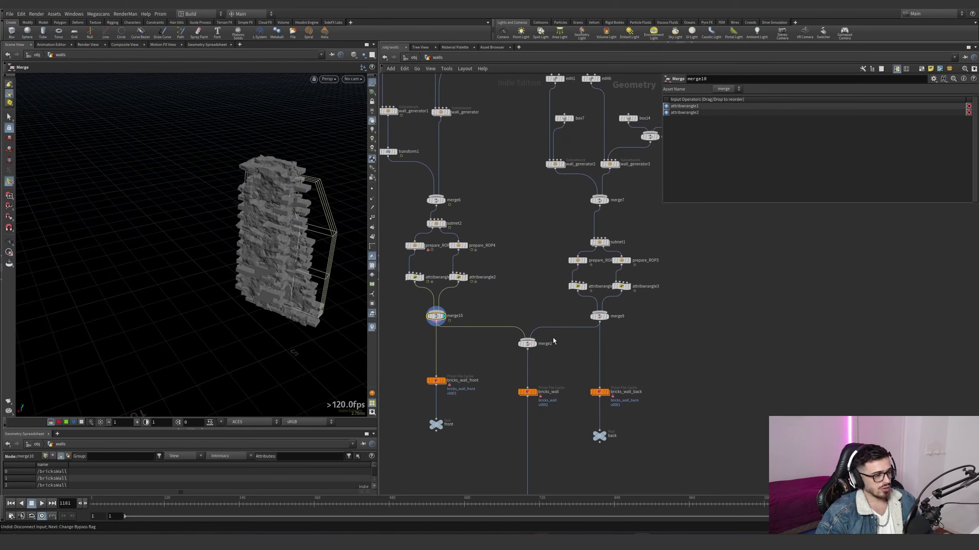
left_click(529, 392)
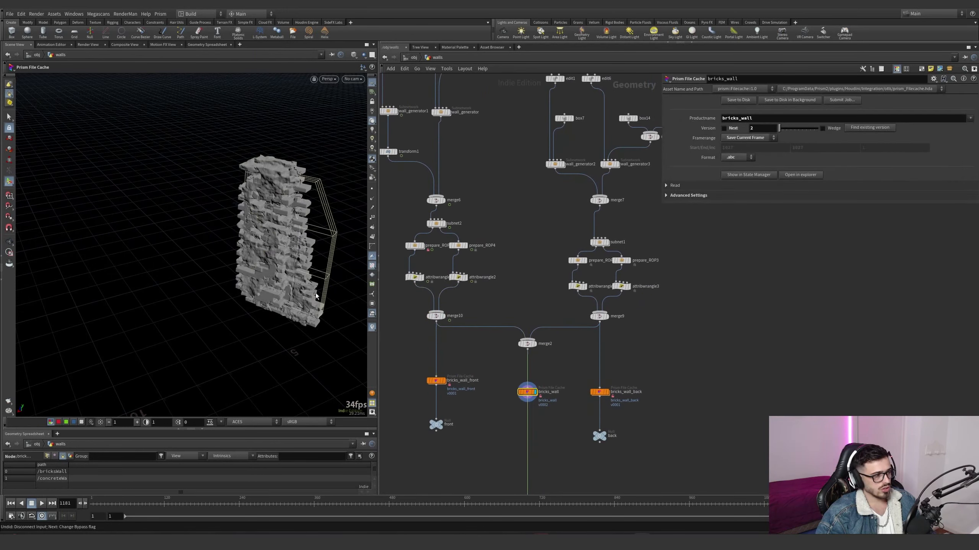
left_click_drag(316, 296, 266, 277)
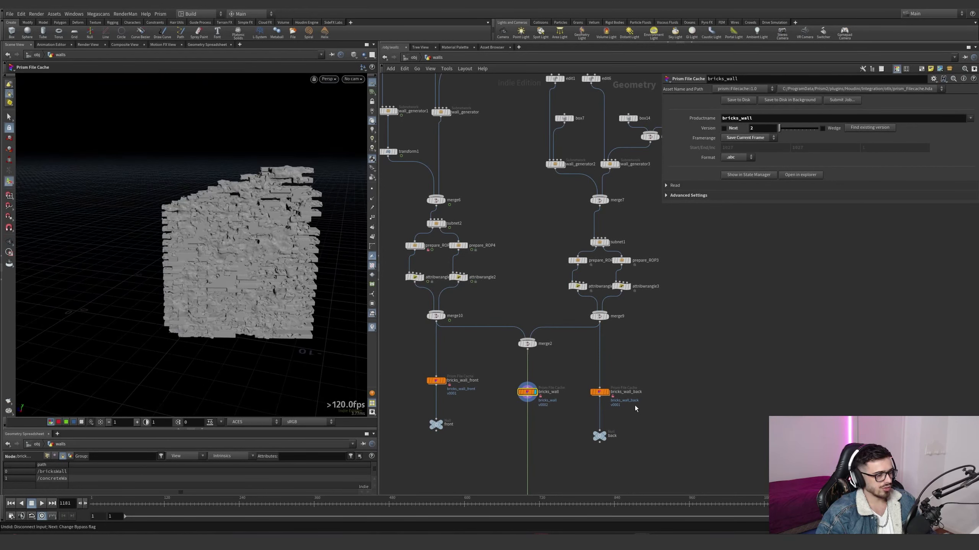
left_click(599, 392)
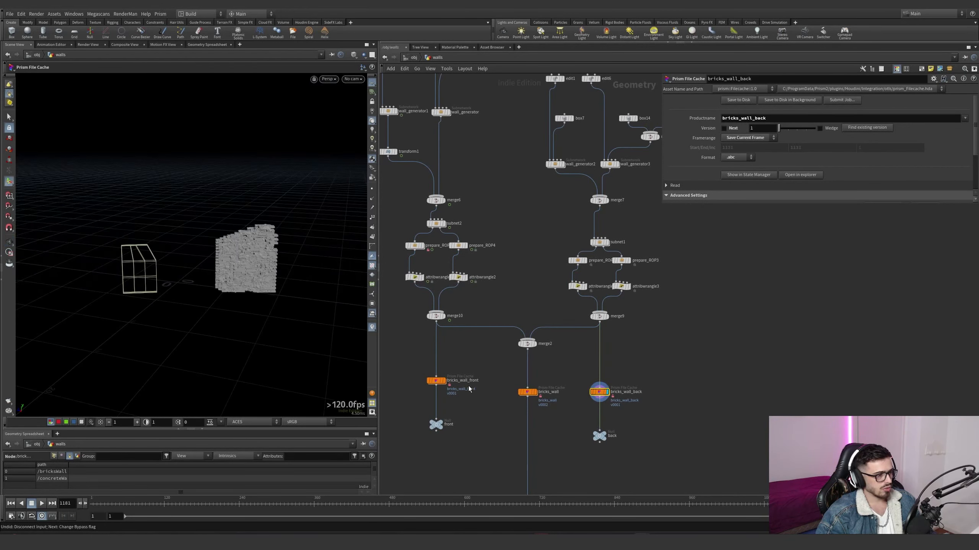